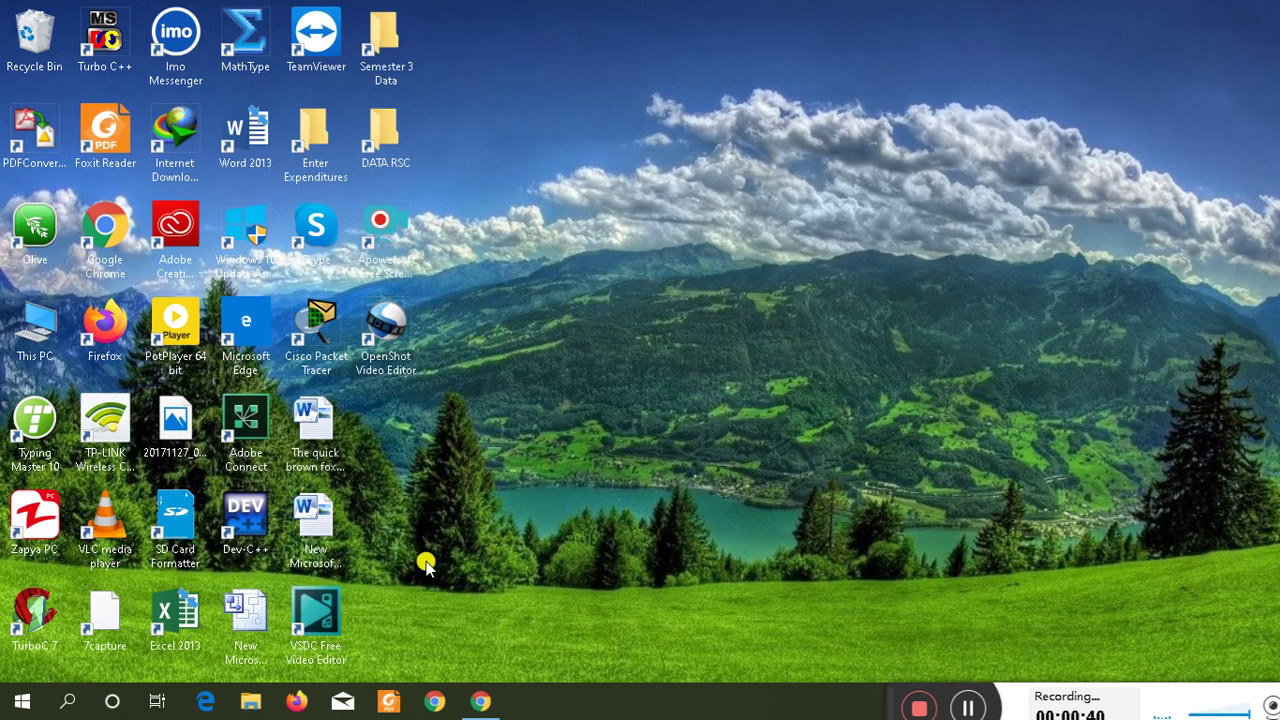
# Bring Chrome back up and load facebook.com from the address-bar suggestion for 'f'.
pyautogui.click(478, 704)
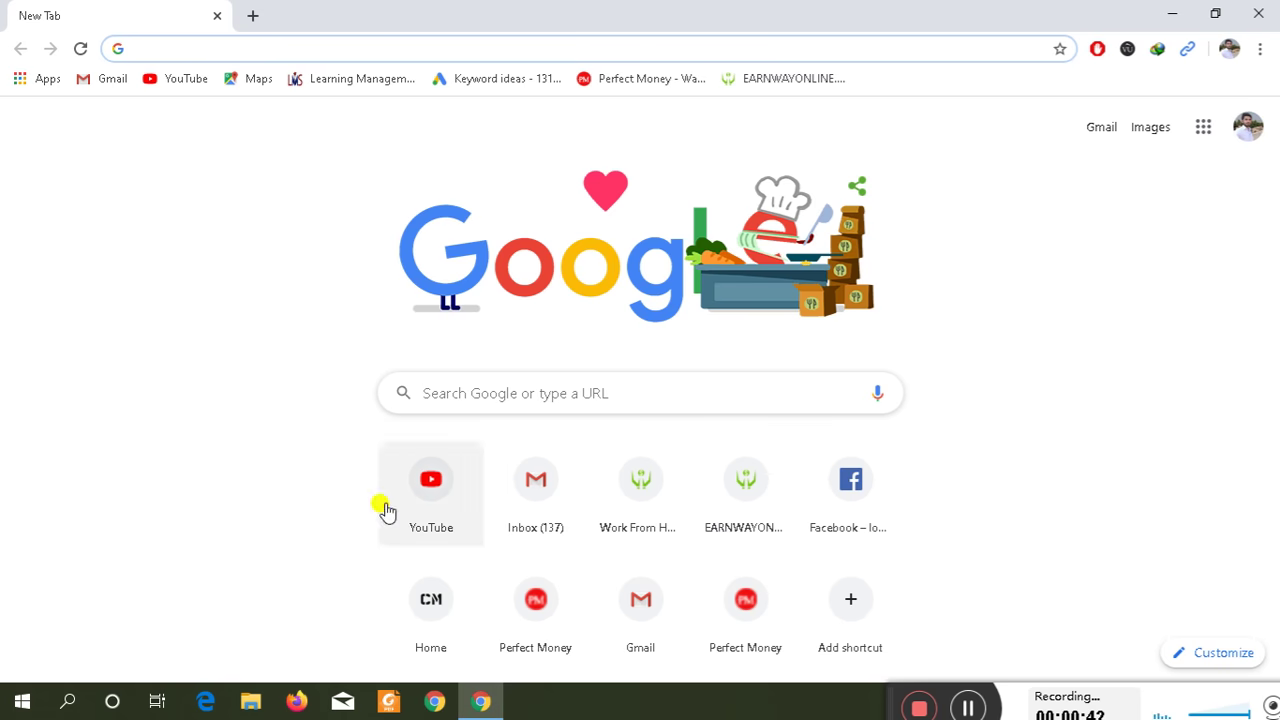
pyautogui.write('facebook.com')
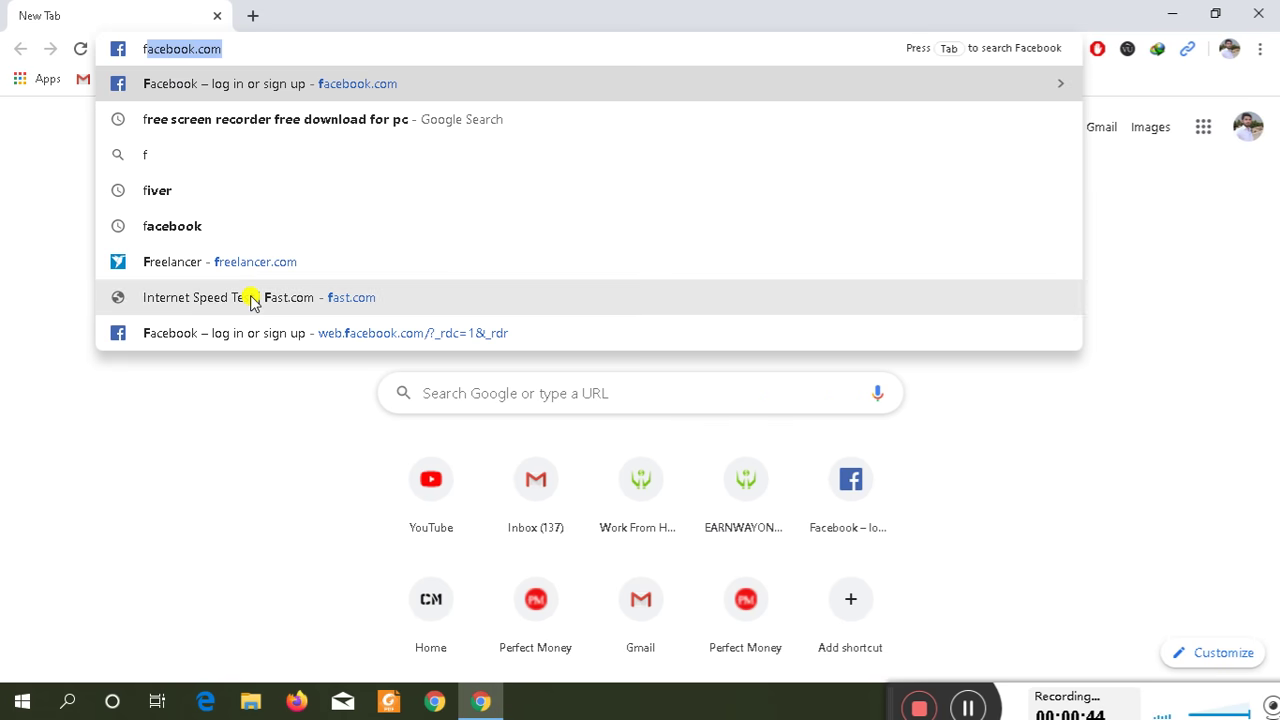
pyautogui.press('Return')
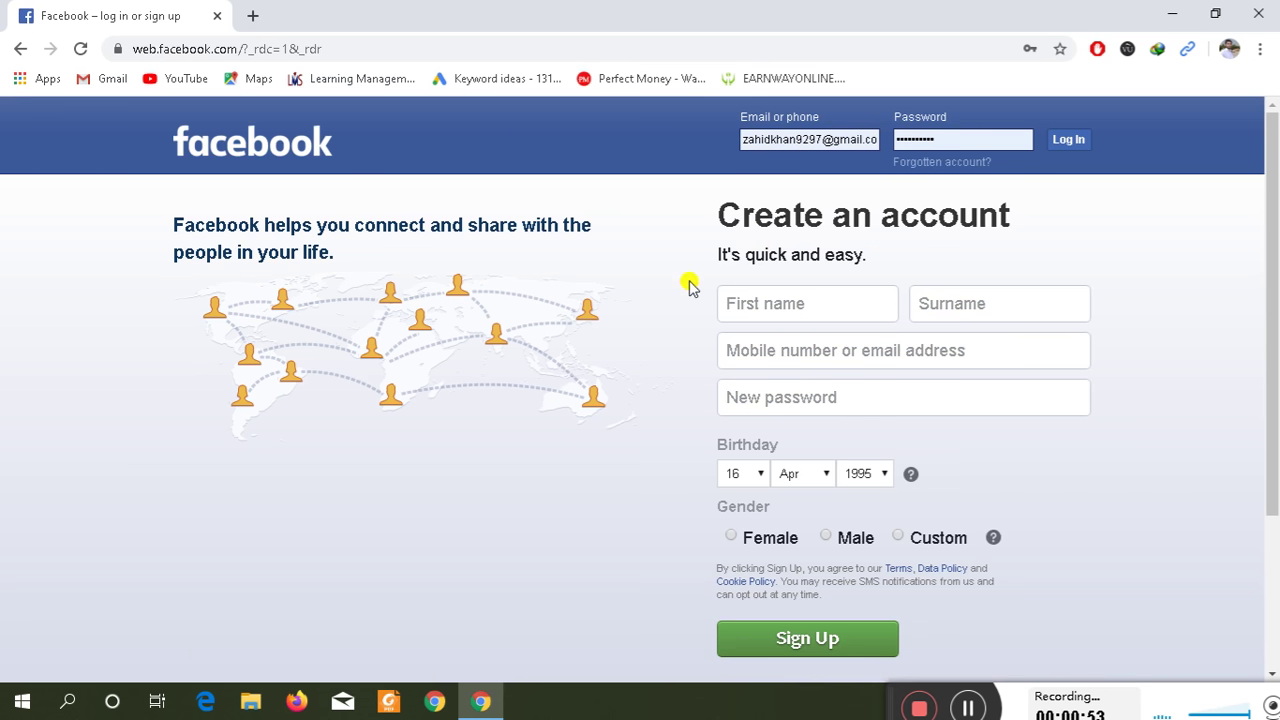
# Trim the prefilled login e-mail, then enter the new account's first name, surname and e-mail address.
pyautogui.click(797, 139)
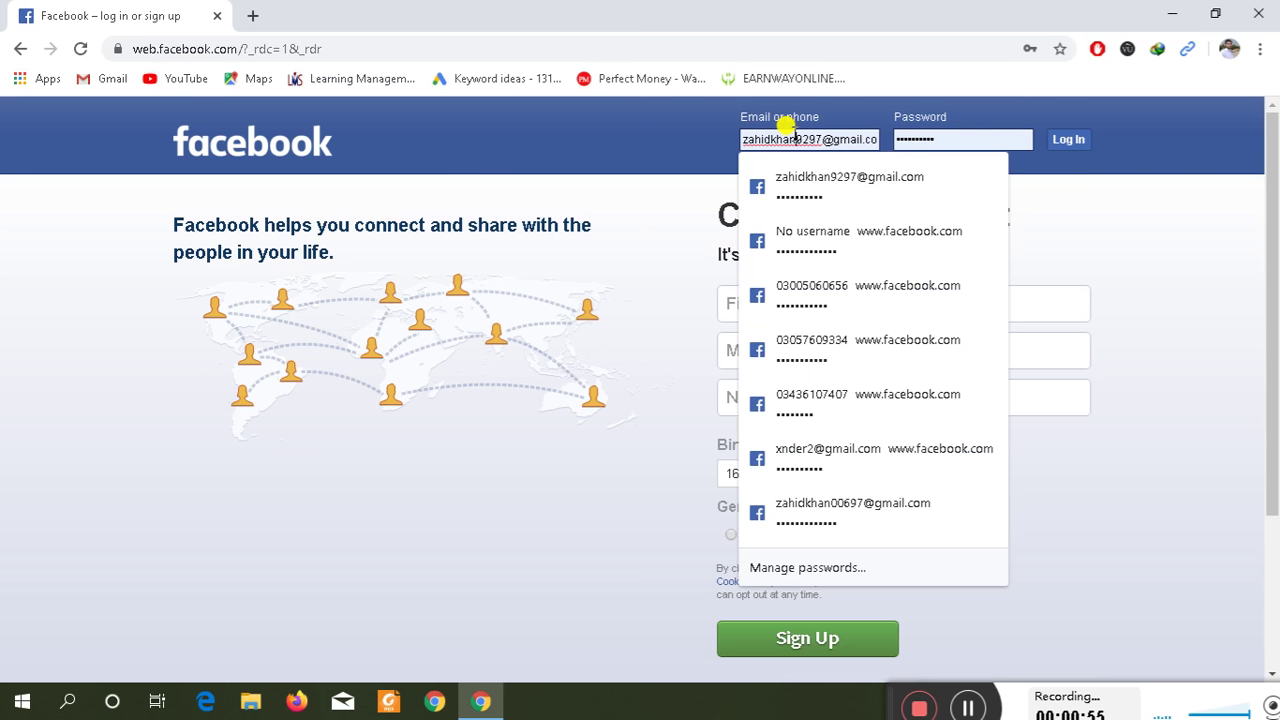
pyautogui.press('BackSpace')
pyautogui.press('BackSpace')
pyautogui.press('BackSpace')
pyautogui.press('BackSpace')
pyautogui.press('BackSpace')
pyautogui.press('BackSpace')
pyautogui.press('BackSpace')
pyautogui.press('BackSpace')
pyautogui.press('BackSpace')
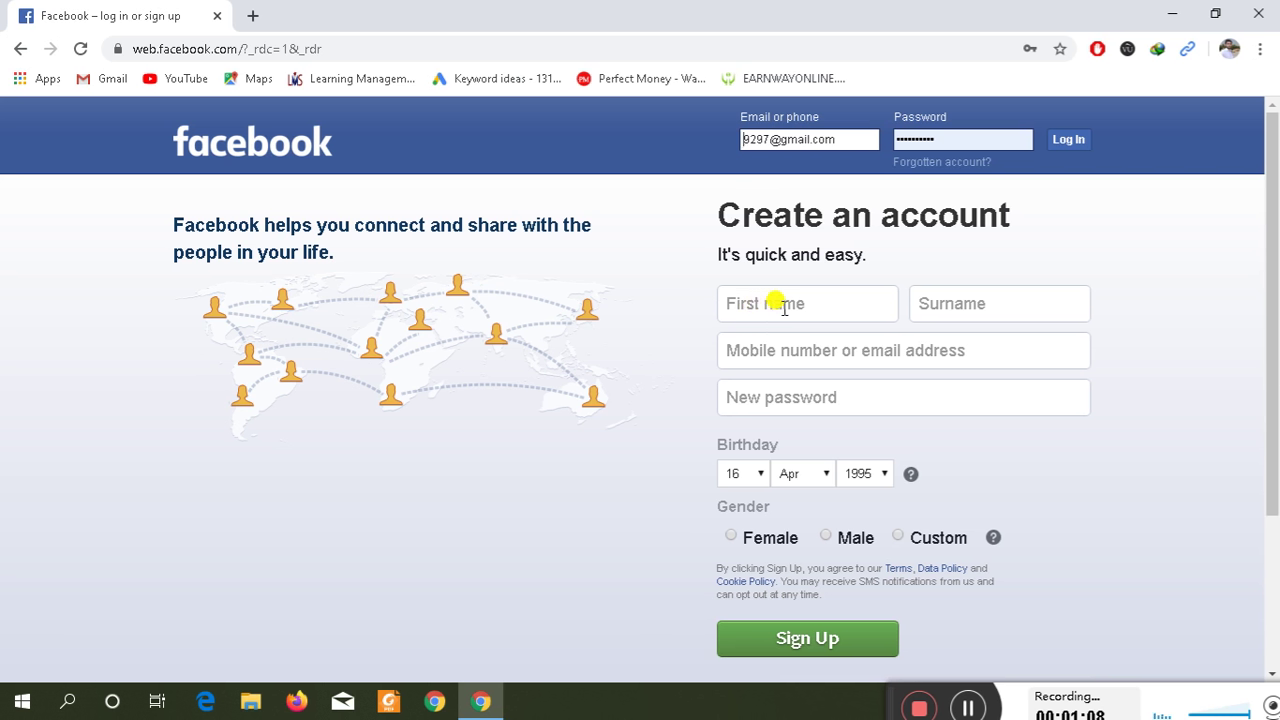
pyautogui.click(767, 293)
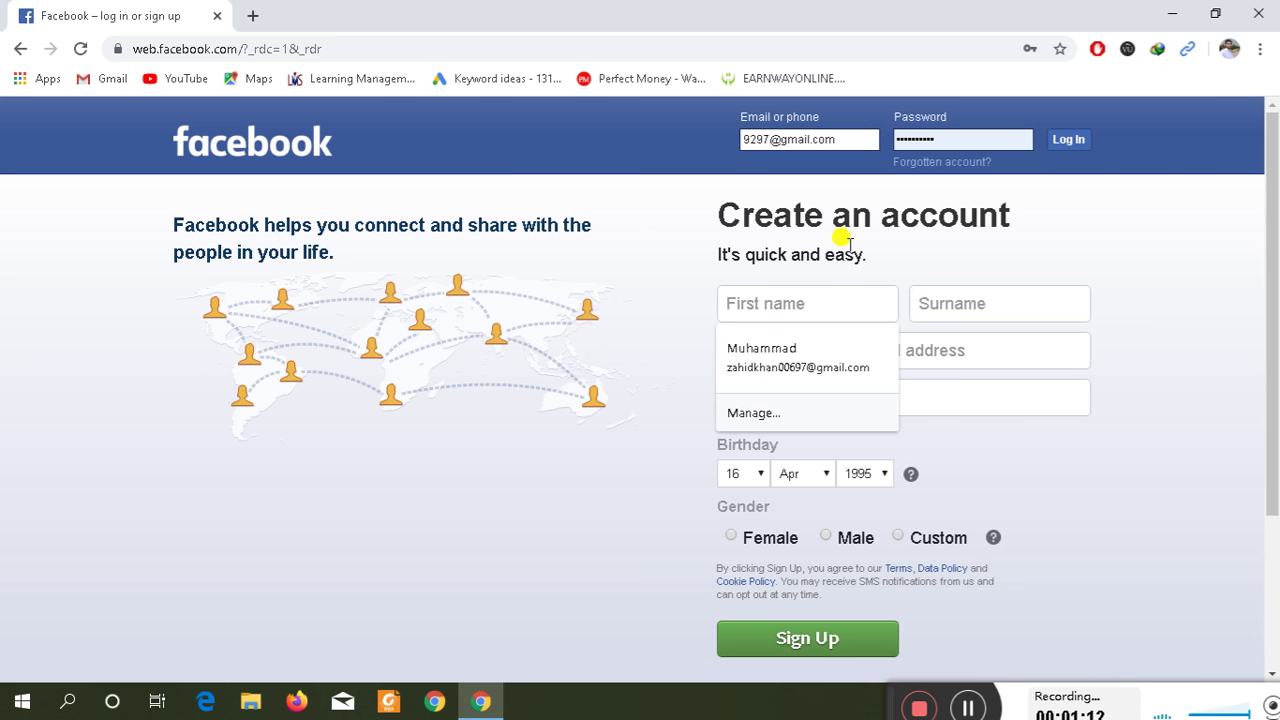
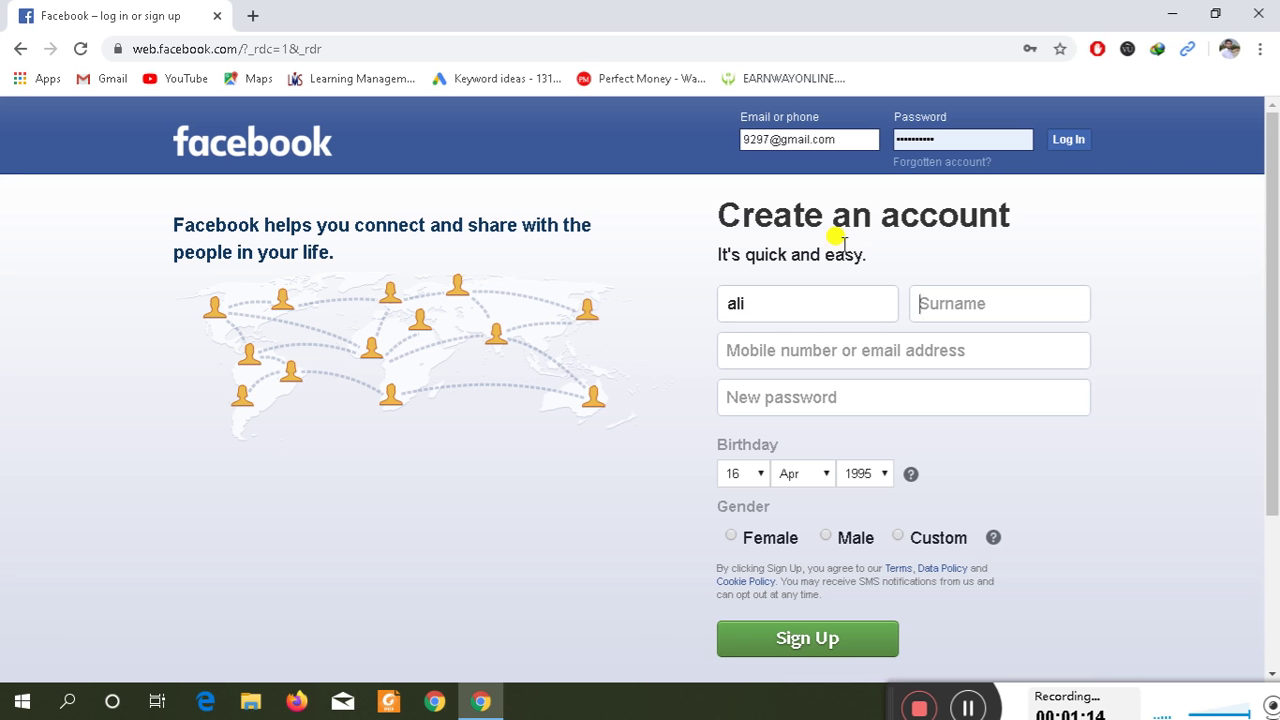
pyautogui.press('Tab')
pyautogui.click(839, 350)
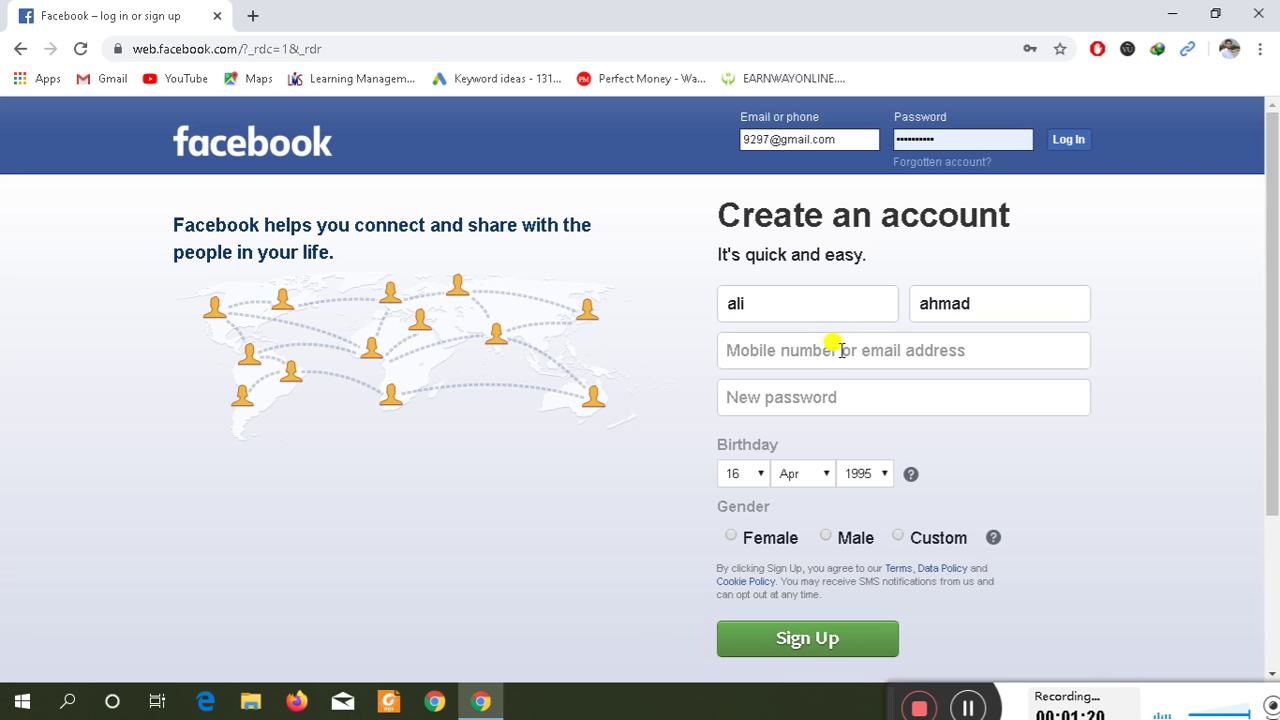
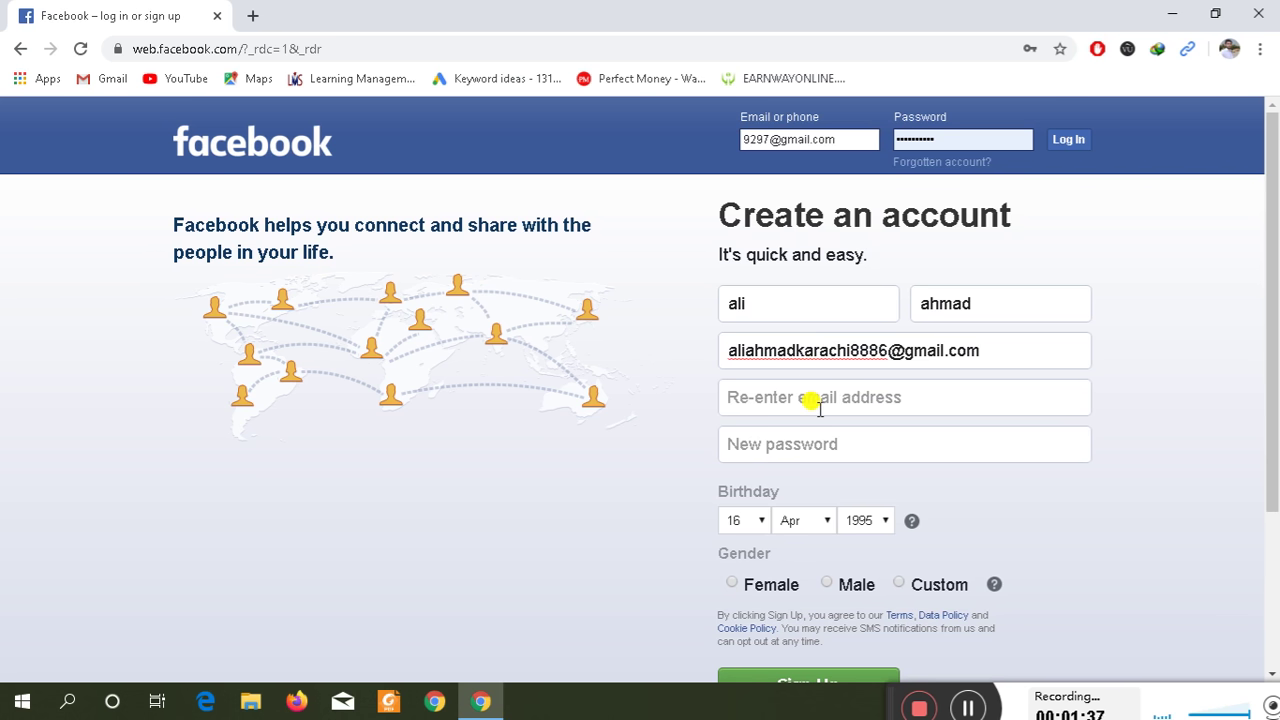
# Retype the sign-up e-mail address in the confirmation field and enter the account password.
pyautogui.click(819, 407)
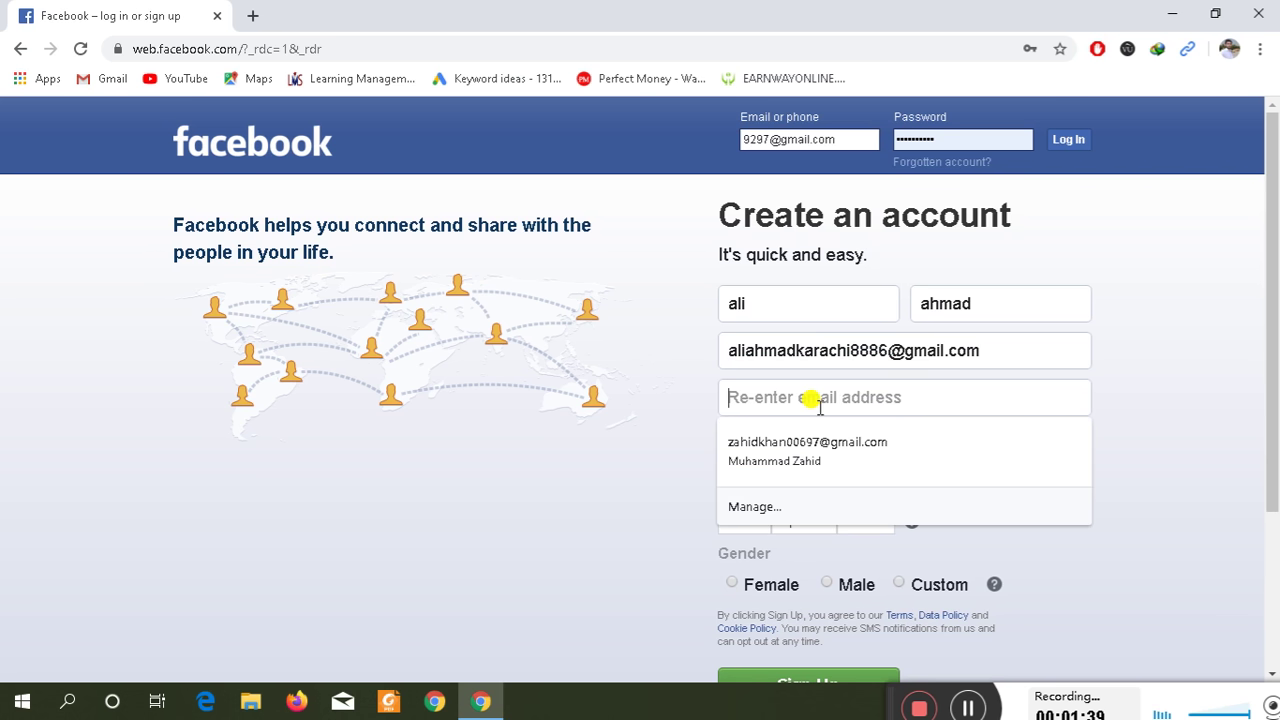
pyautogui.write('z')
pyautogui.press('BackSpace')
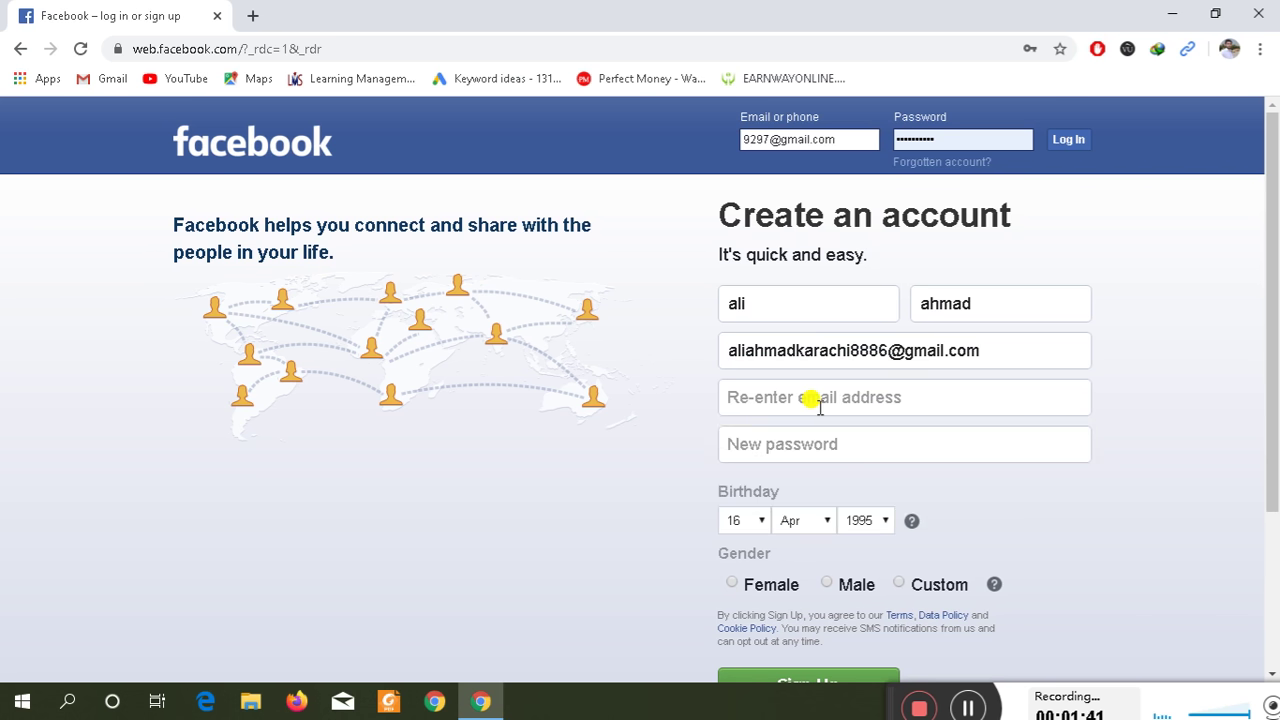
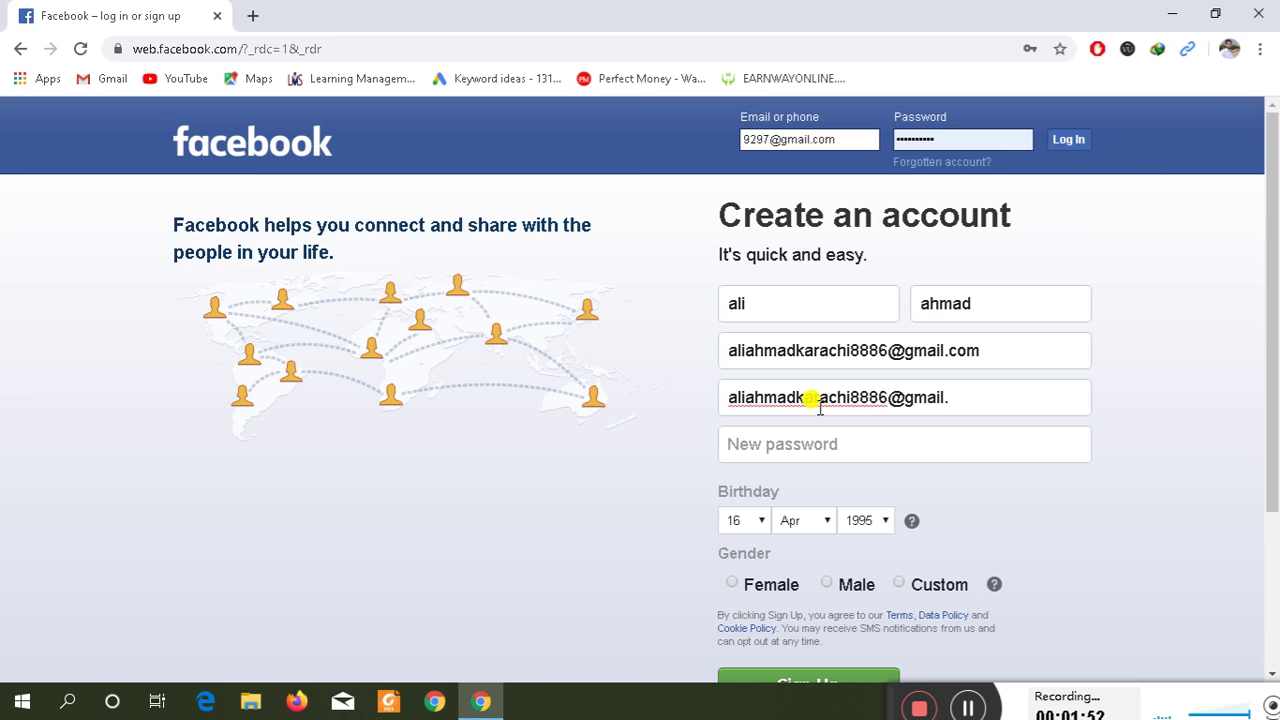
pyautogui.click(822, 448)
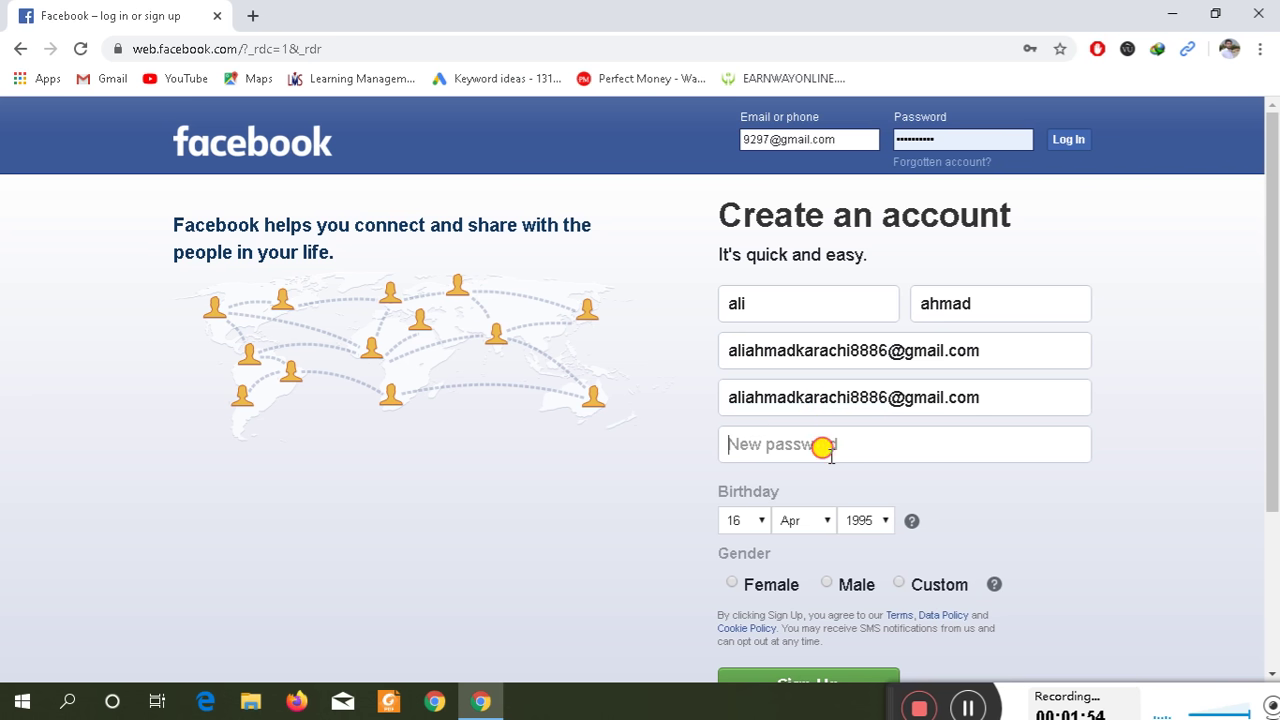
pyautogui.write('•••••')
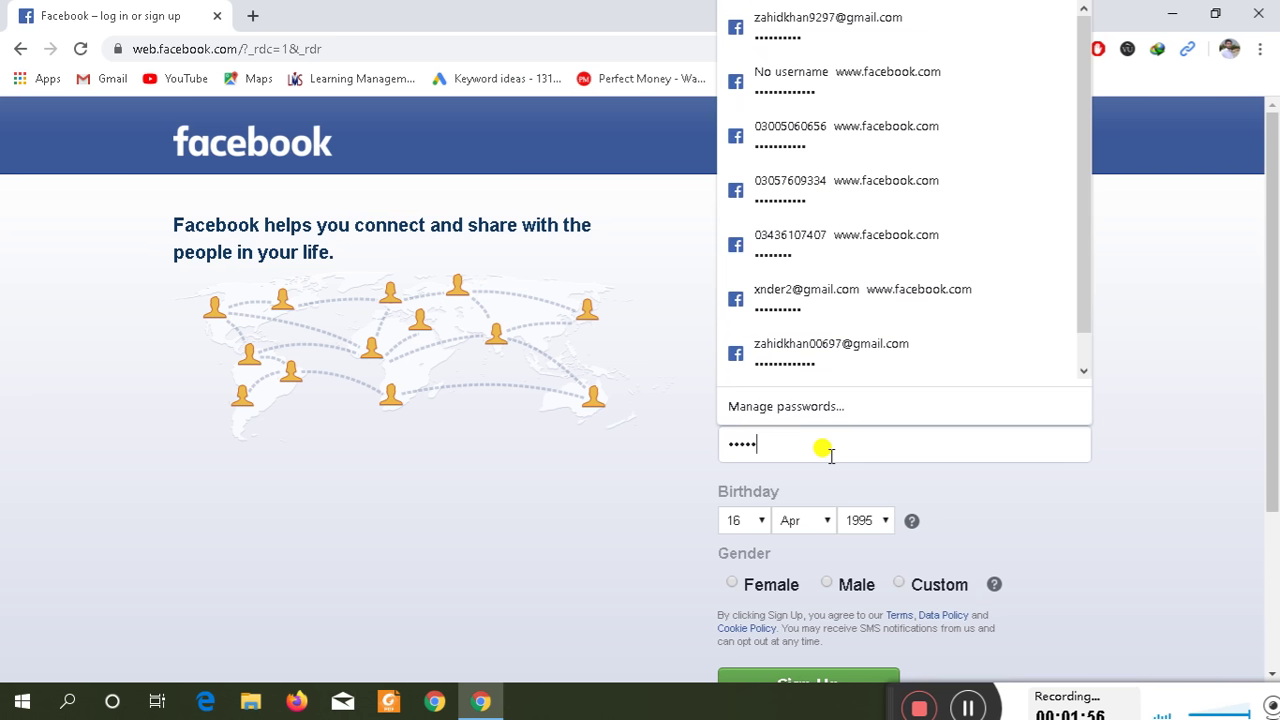
pyautogui.write('•••••')
# Choose day 1, month Jan, year 1999 and gender Male, dismissing the date-of-birth warning.
pyautogui.click(743, 530)
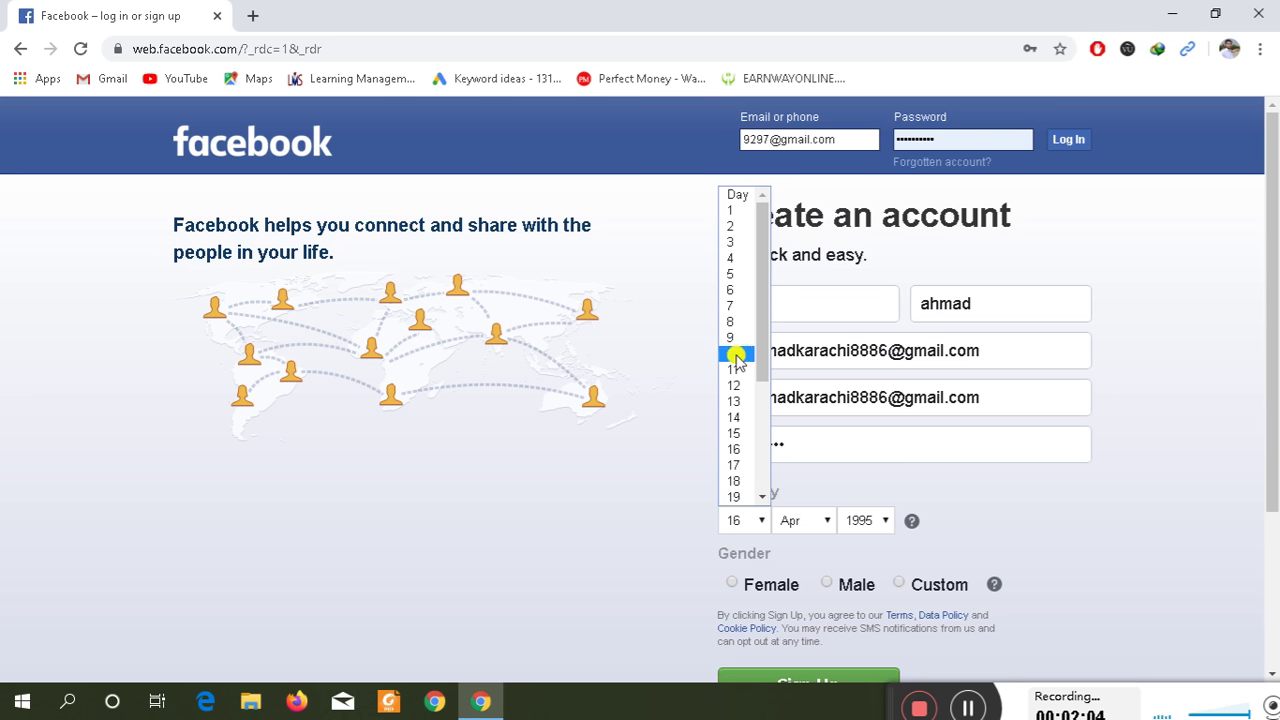
pyautogui.click(731, 213)
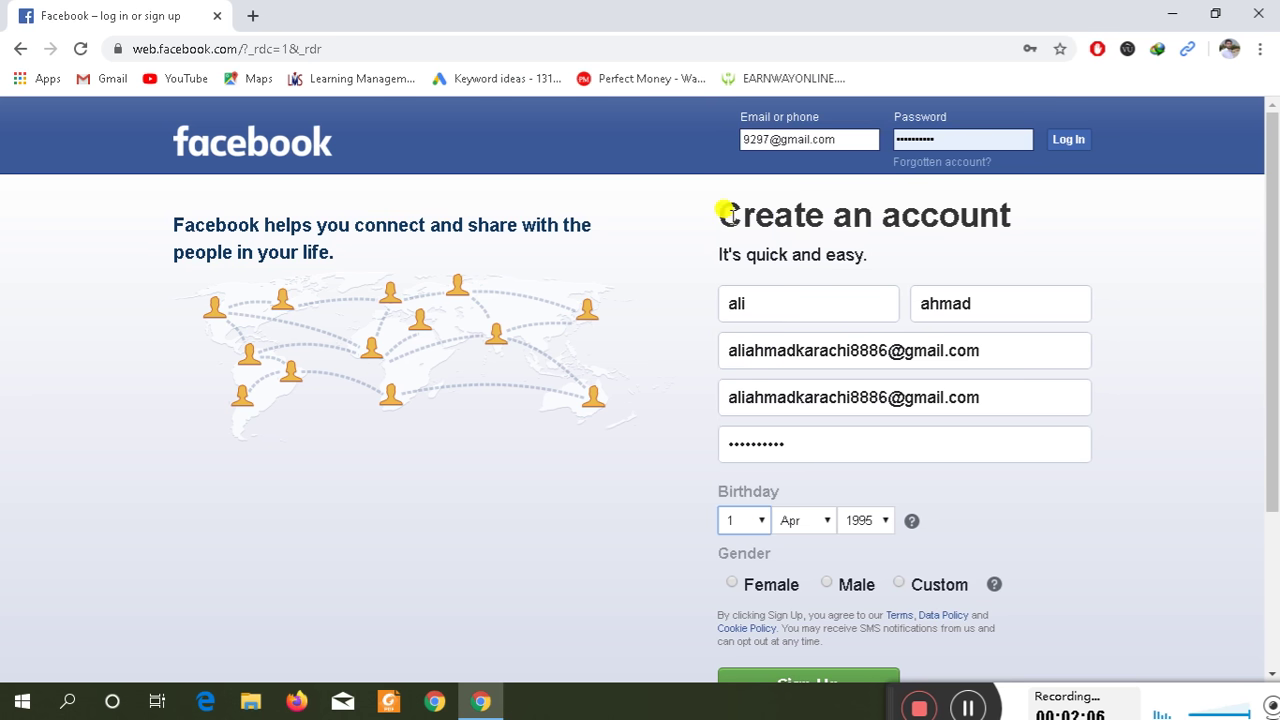
pyautogui.click(834, 526)
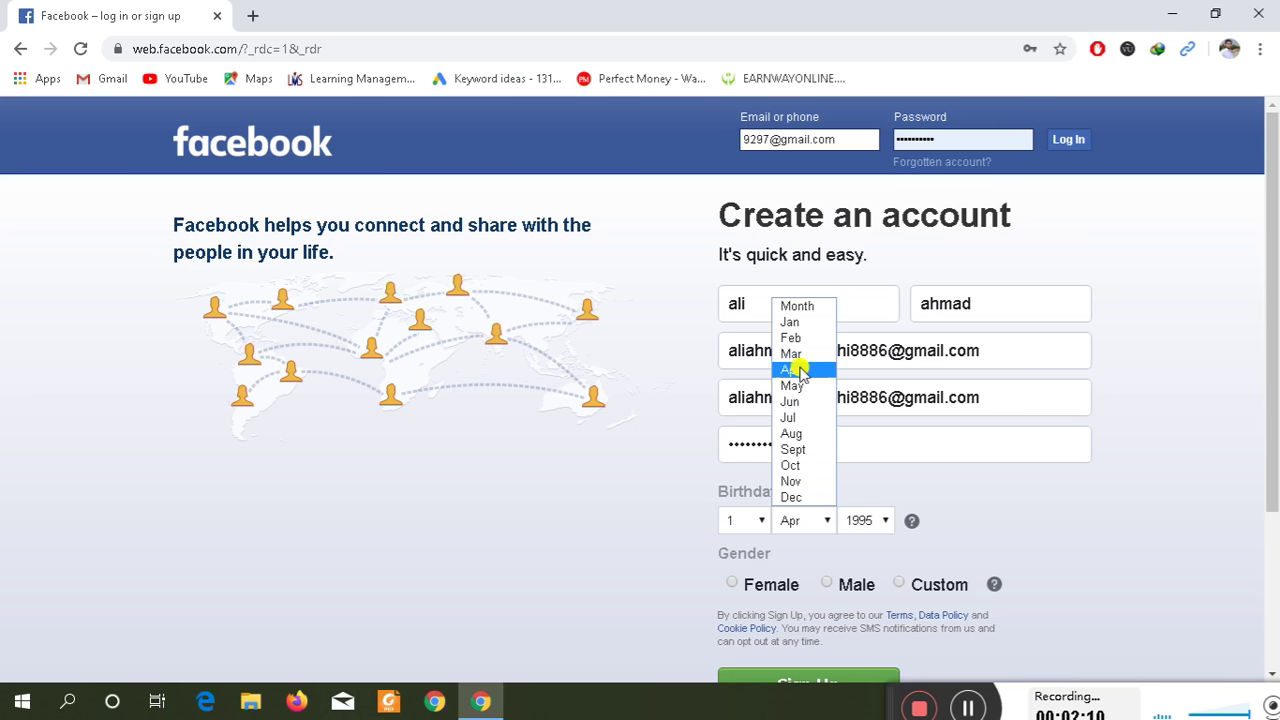
pyautogui.click(796, 309)
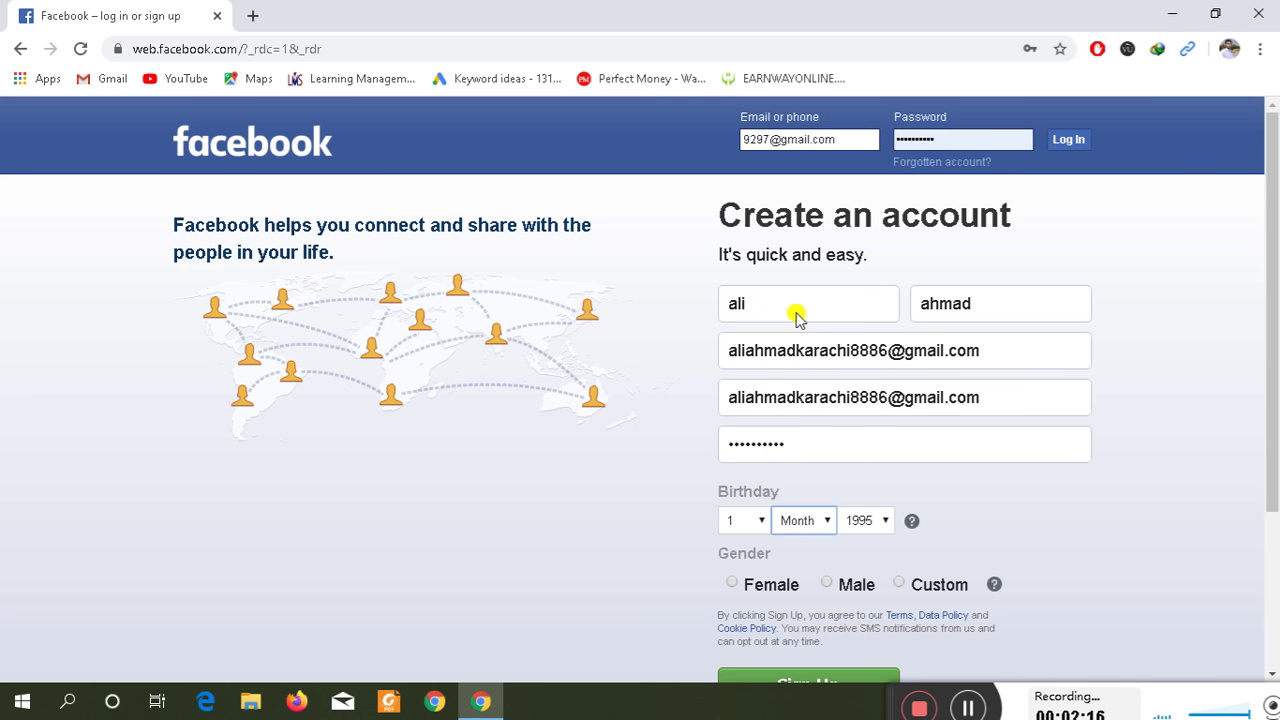
pyautogui.click(885, 530)
pyautogui.scroll(-1, 877, 500)
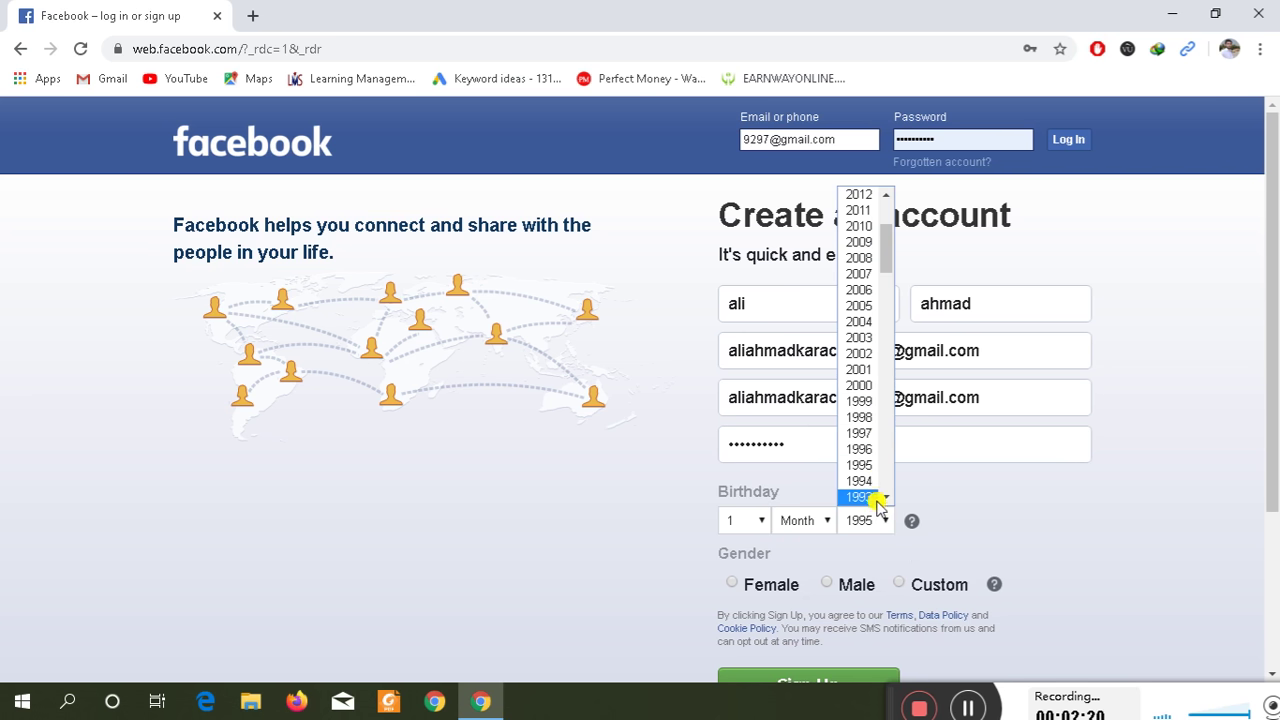
pyautogui.click(862, 403)
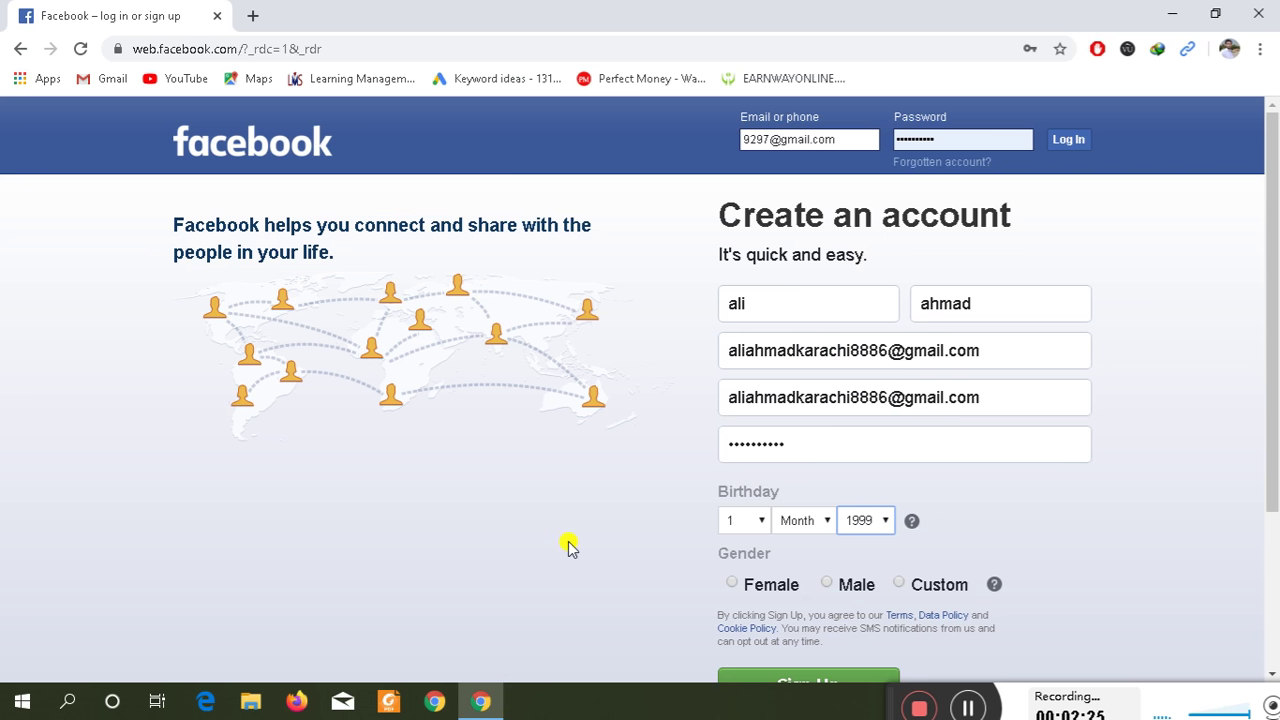
pyautogui.scroll(-2, 567, 546)
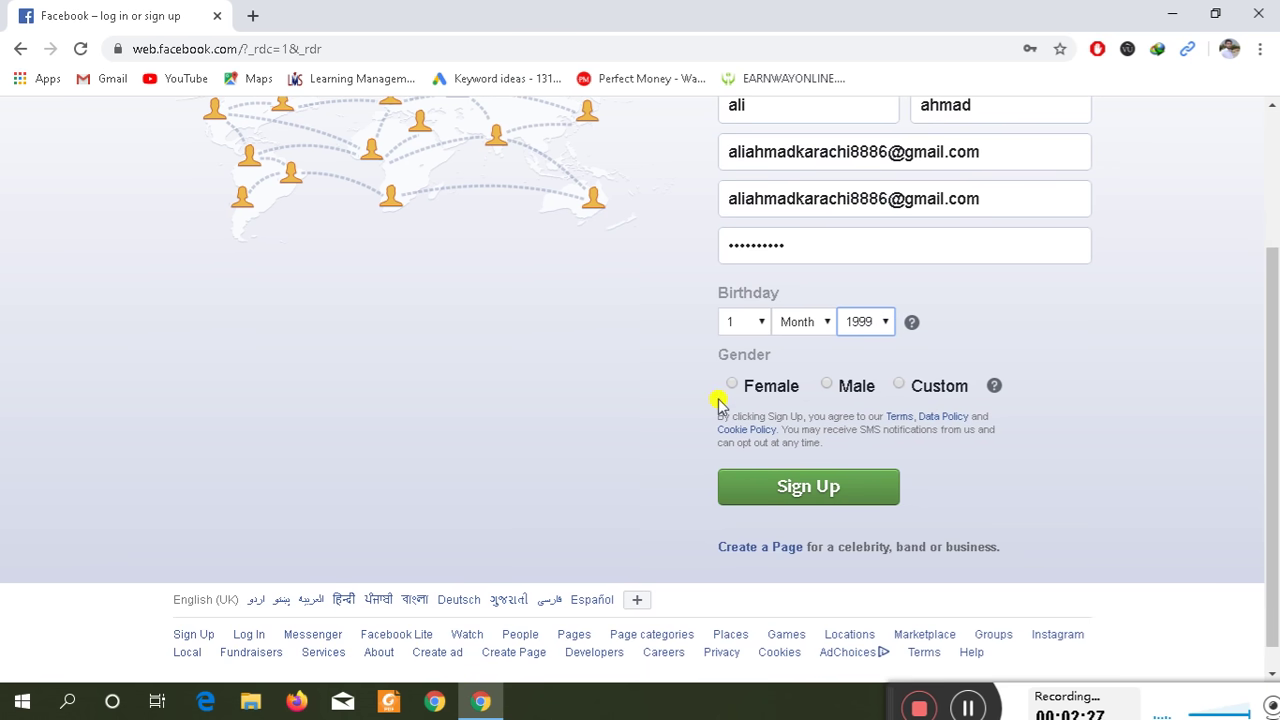
pyautogui.click(828, 386)
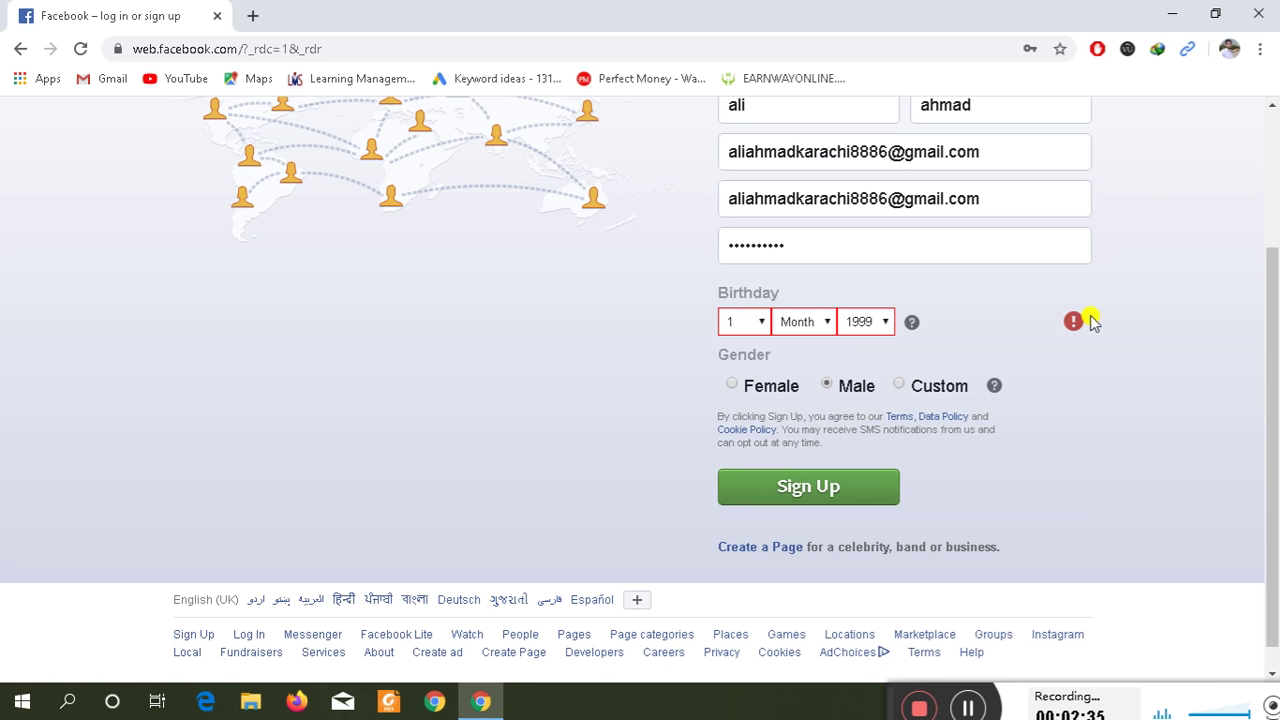
pyautogui.click(820, 323)
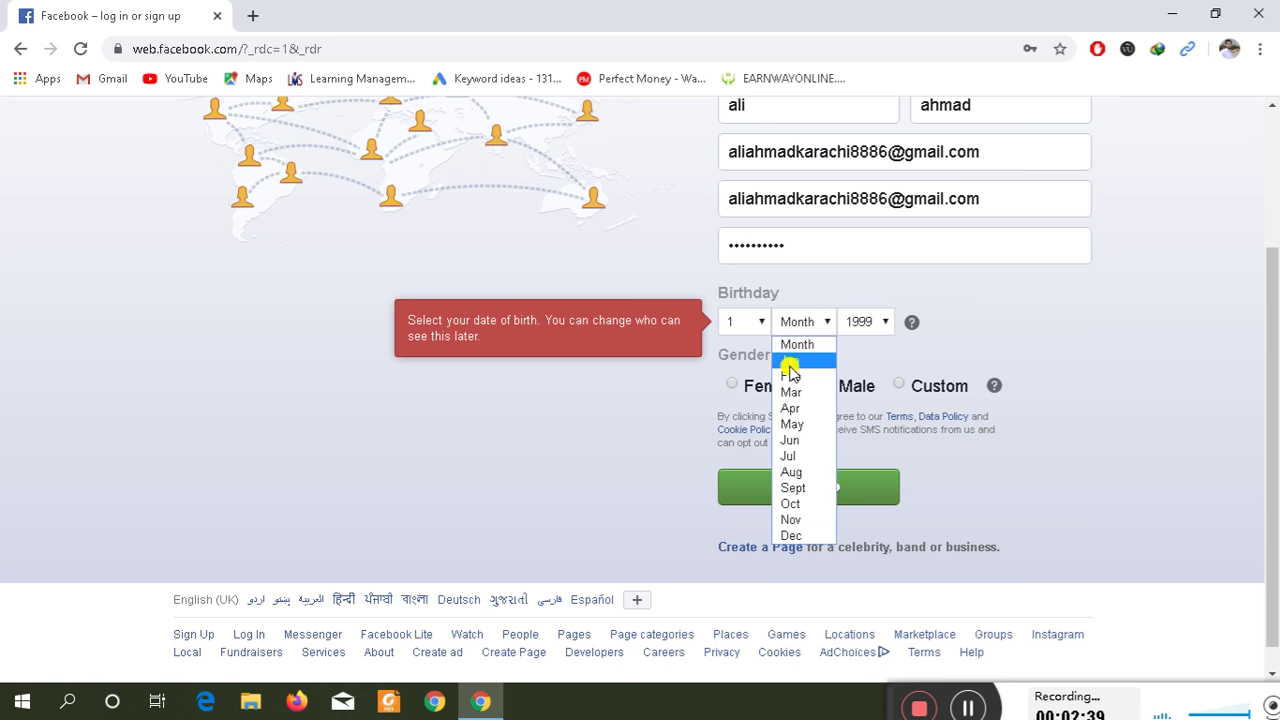
pyautogui.click(789, 363)
pyautogui.click(680, 442)
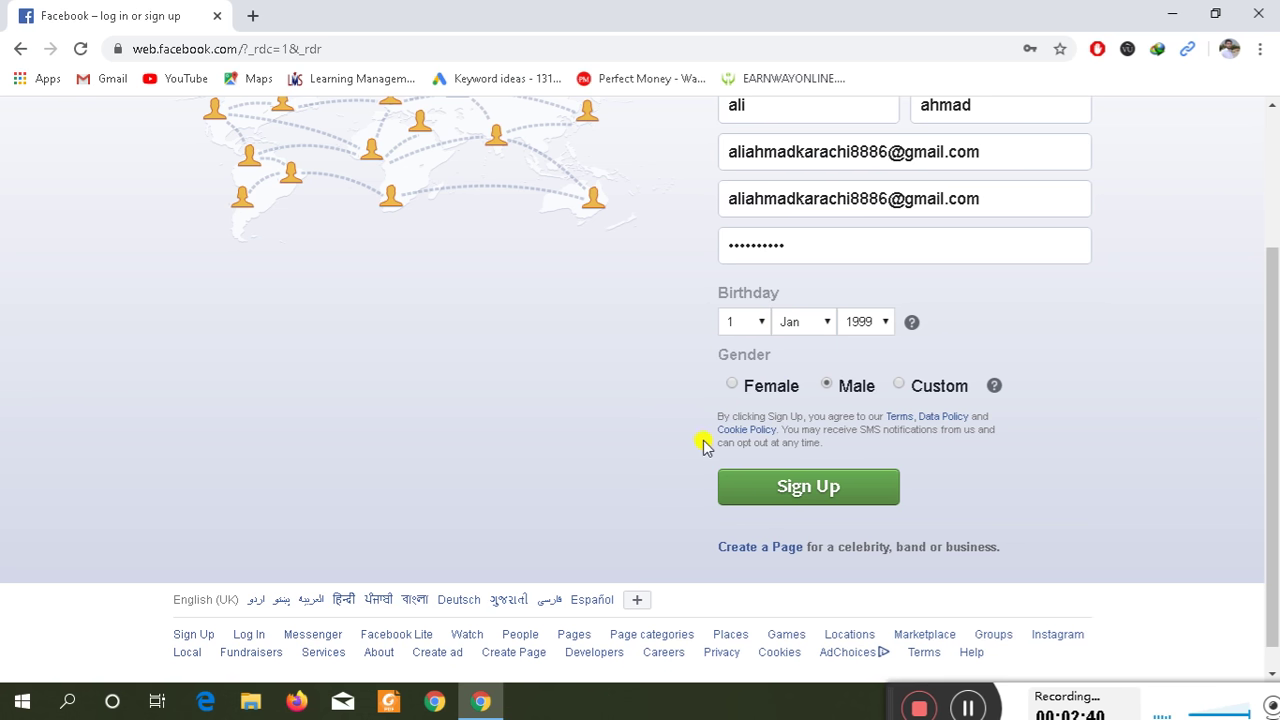
# Submit the sign-up form and save the new password in Chrome.
pyautogui.click(835, 490)
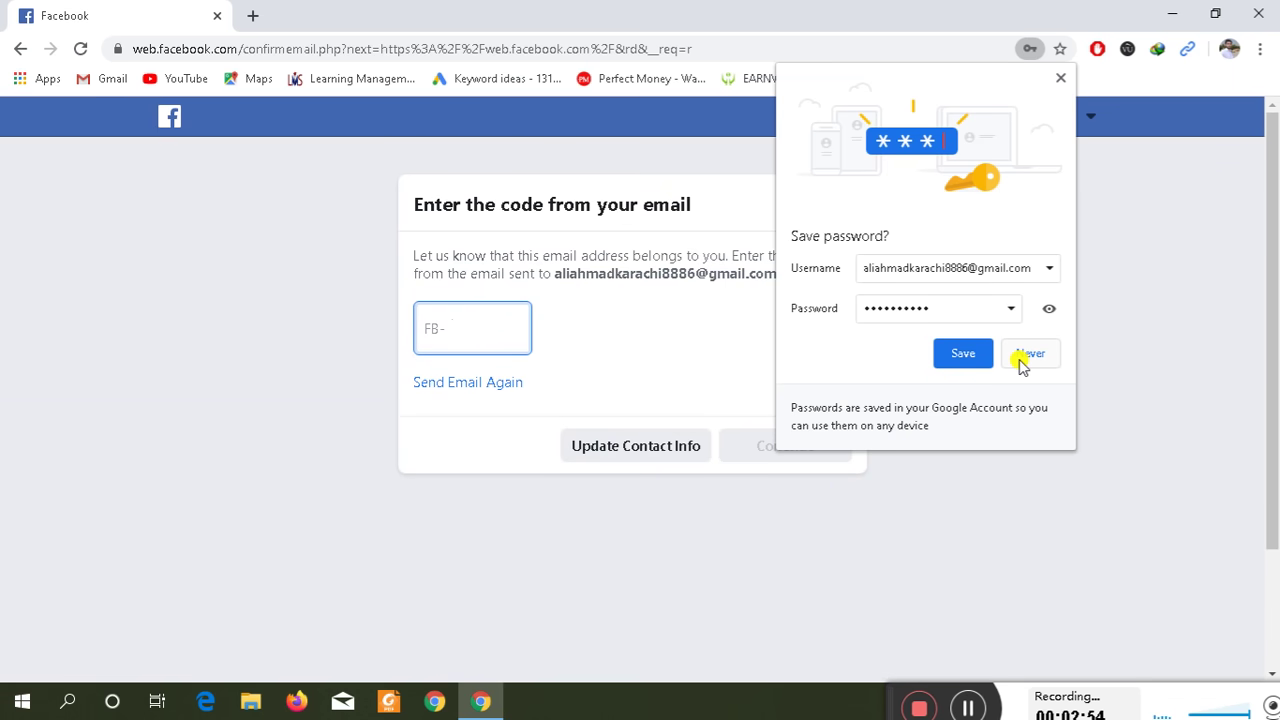
pyautogui.click(962, 353)
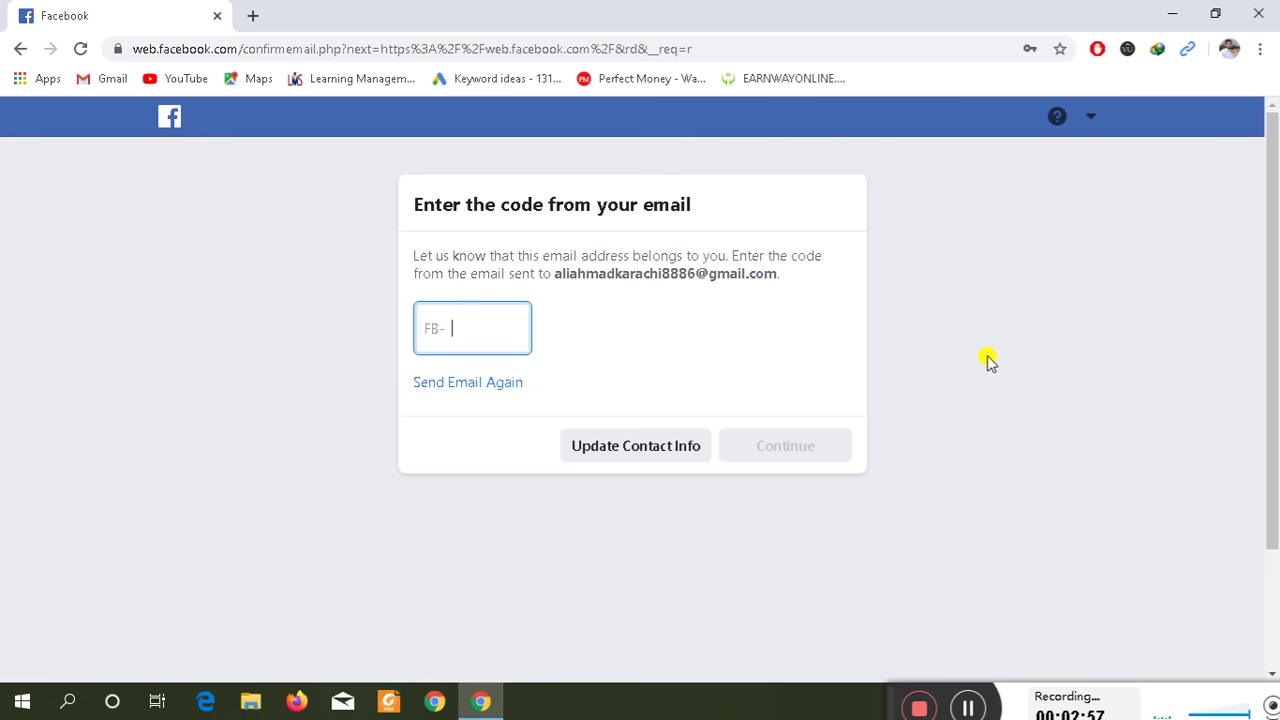
# In a new tab, switch to the newly created Google account and open its Gmail inbox.
pyautogui.click(258, 17)
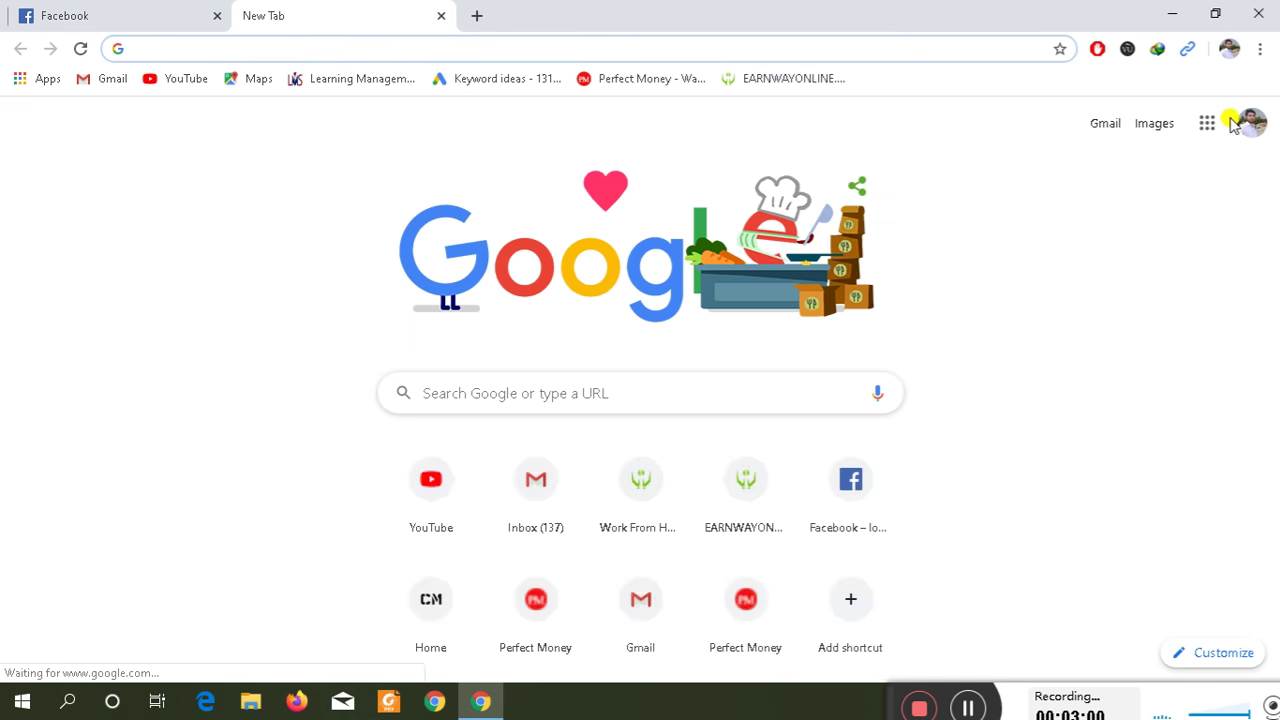
pyautogui.click(1250, 123)
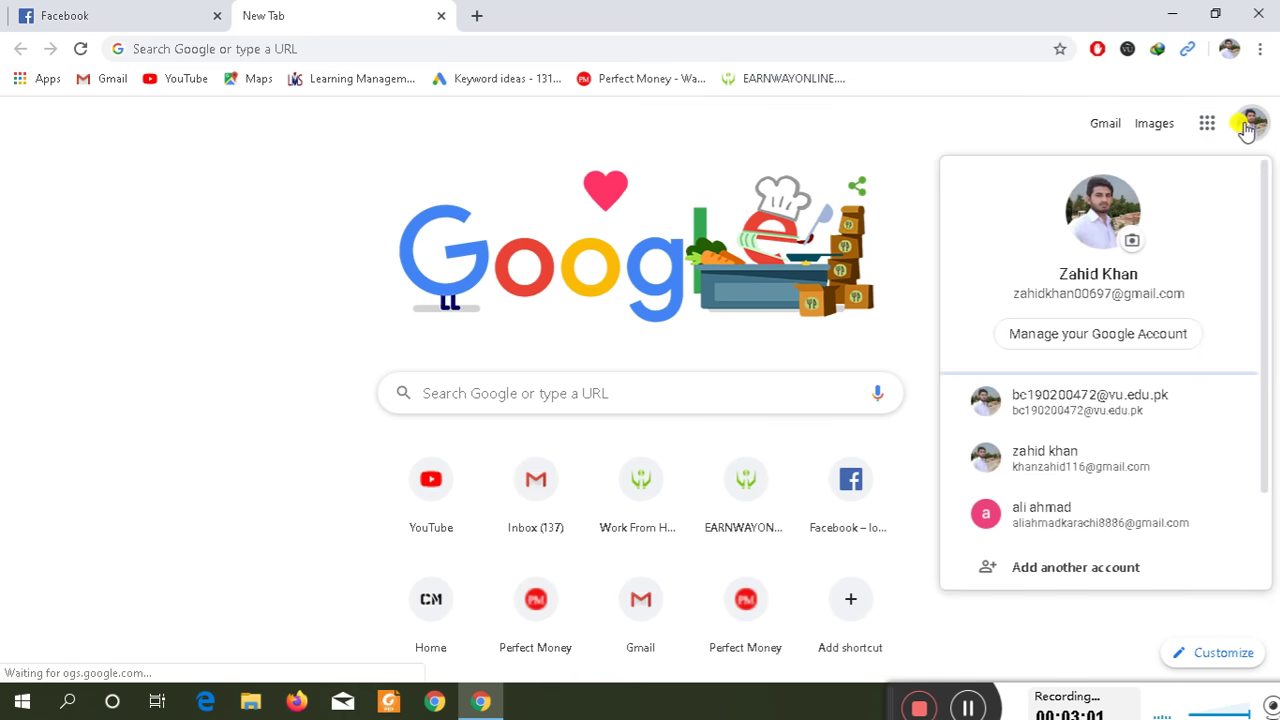
pyautogui.click(1092, 527)
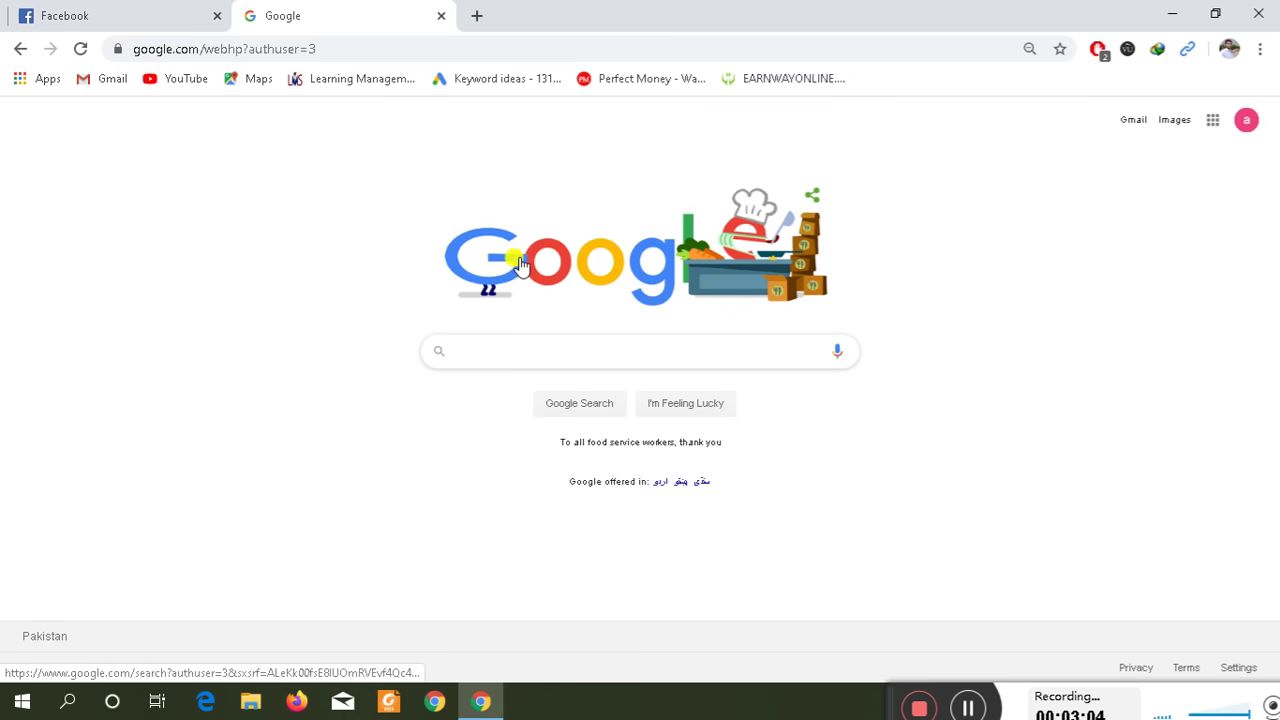
pyautogui.click(1140, 124)
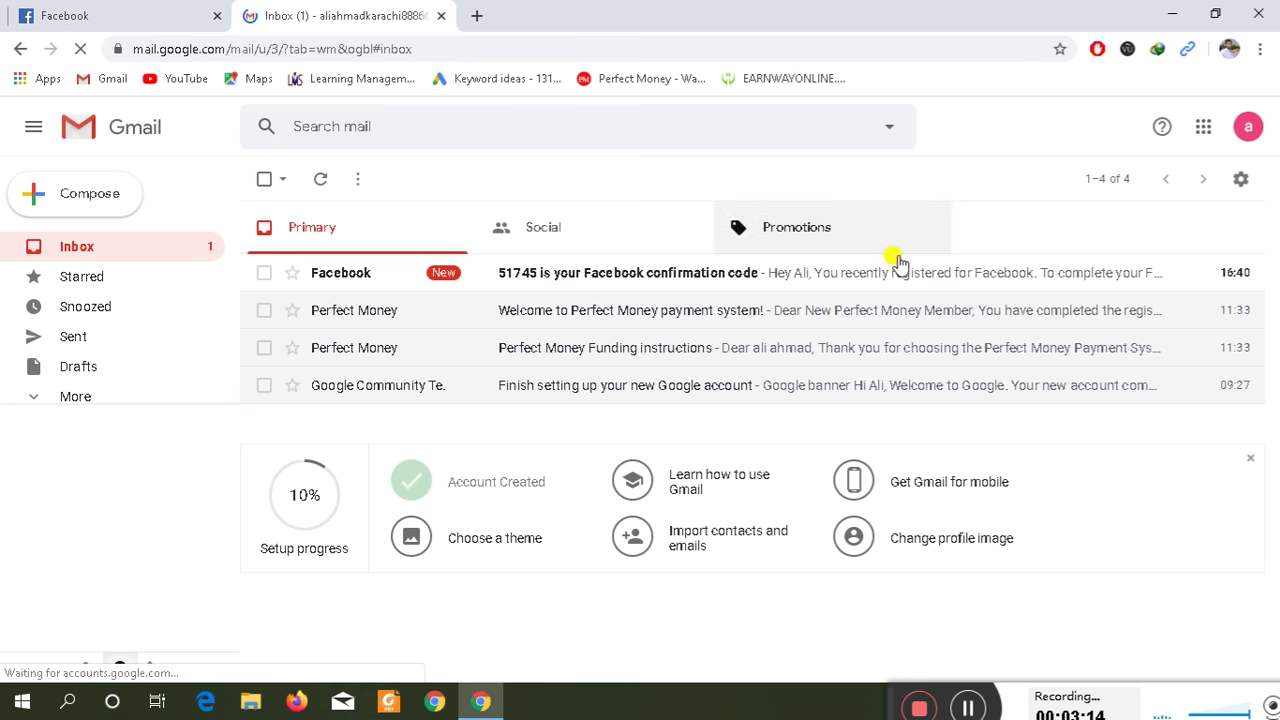
# Open Facebook's confirmation-code email and follow its Confirm Your Account link.
pyautogui.click(775, 273)
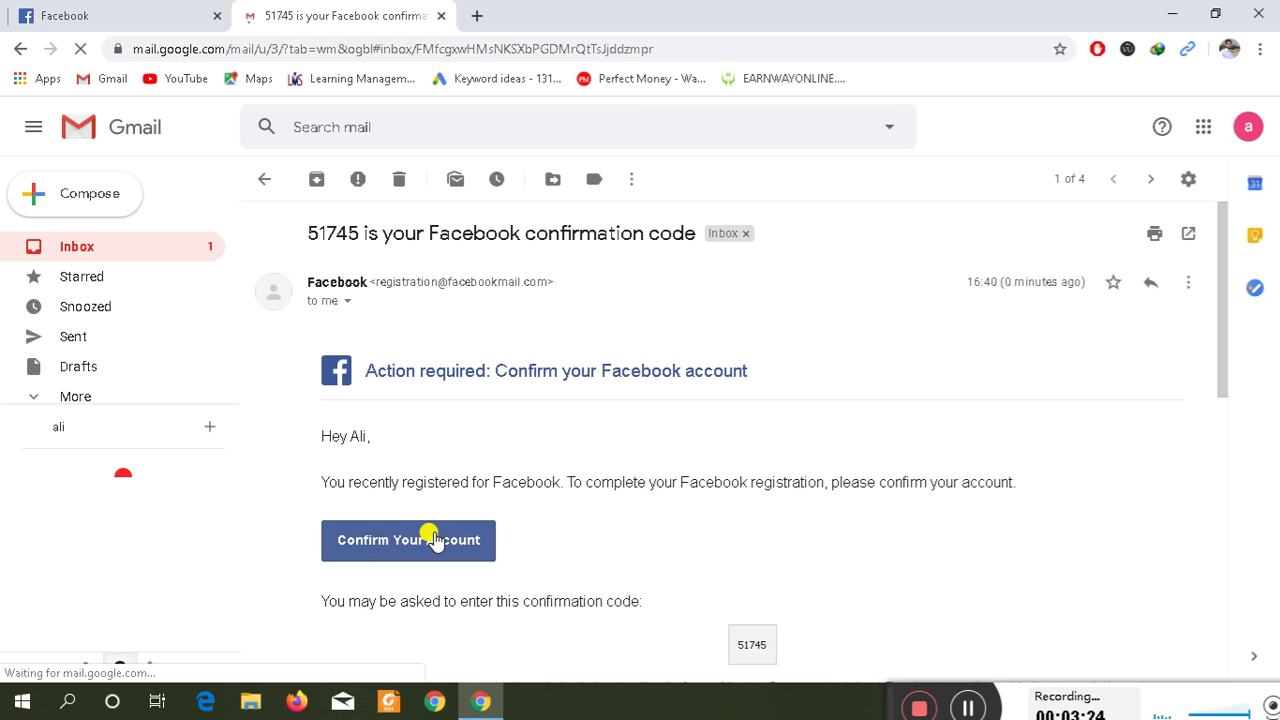
pyautogui.click(432, 540)
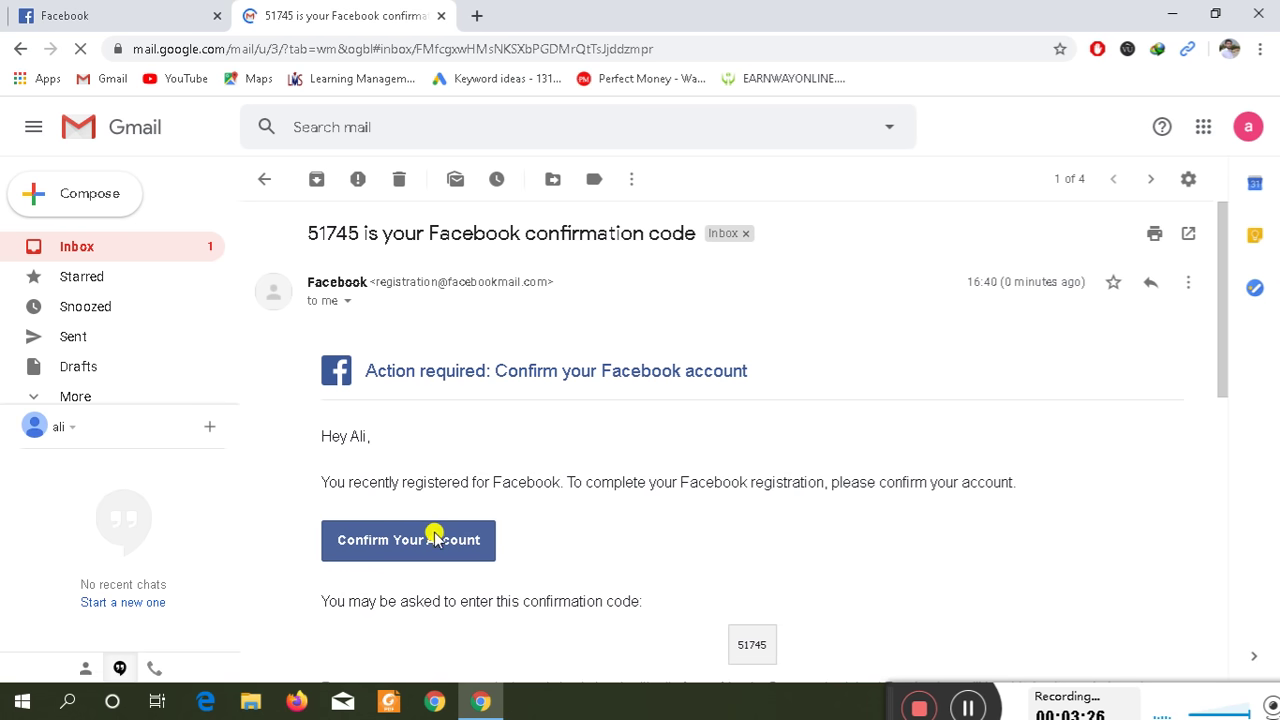
# Enter the emailed code on Facebook's confirmation page, dismiss the 'Missing email address' notice, and go to the home-page tab.
pyautogui.click(165, 12)
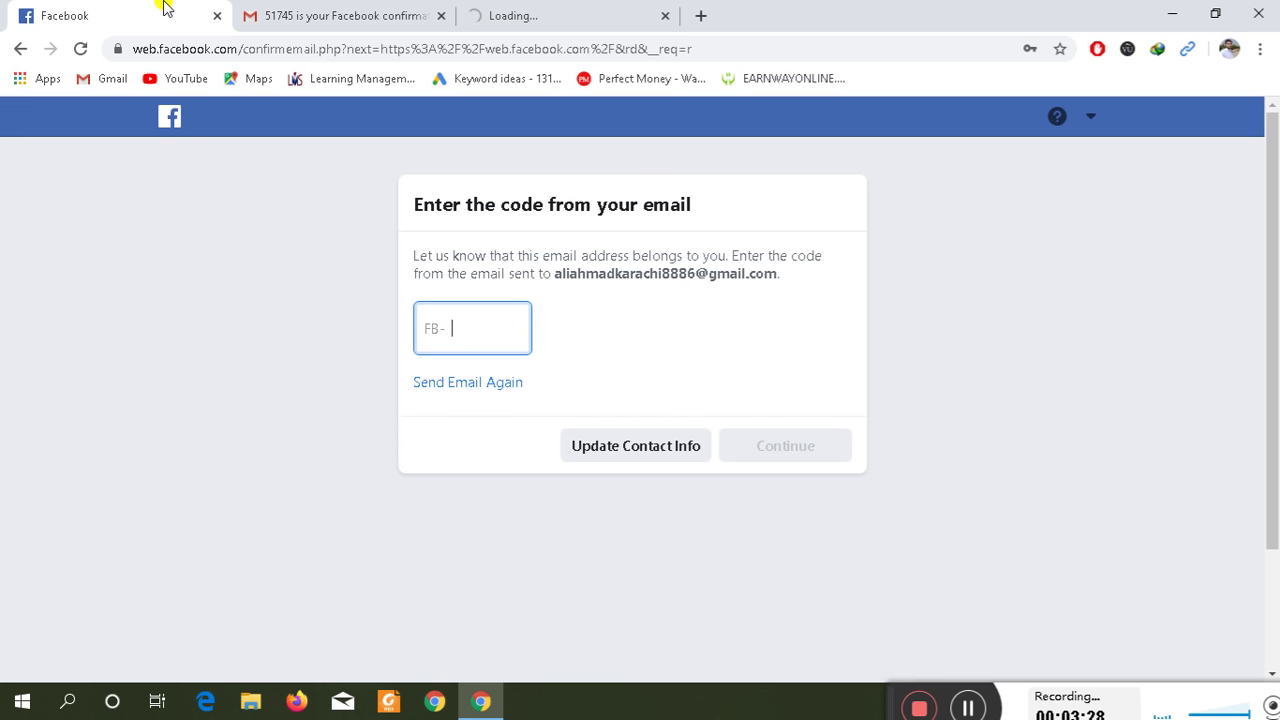
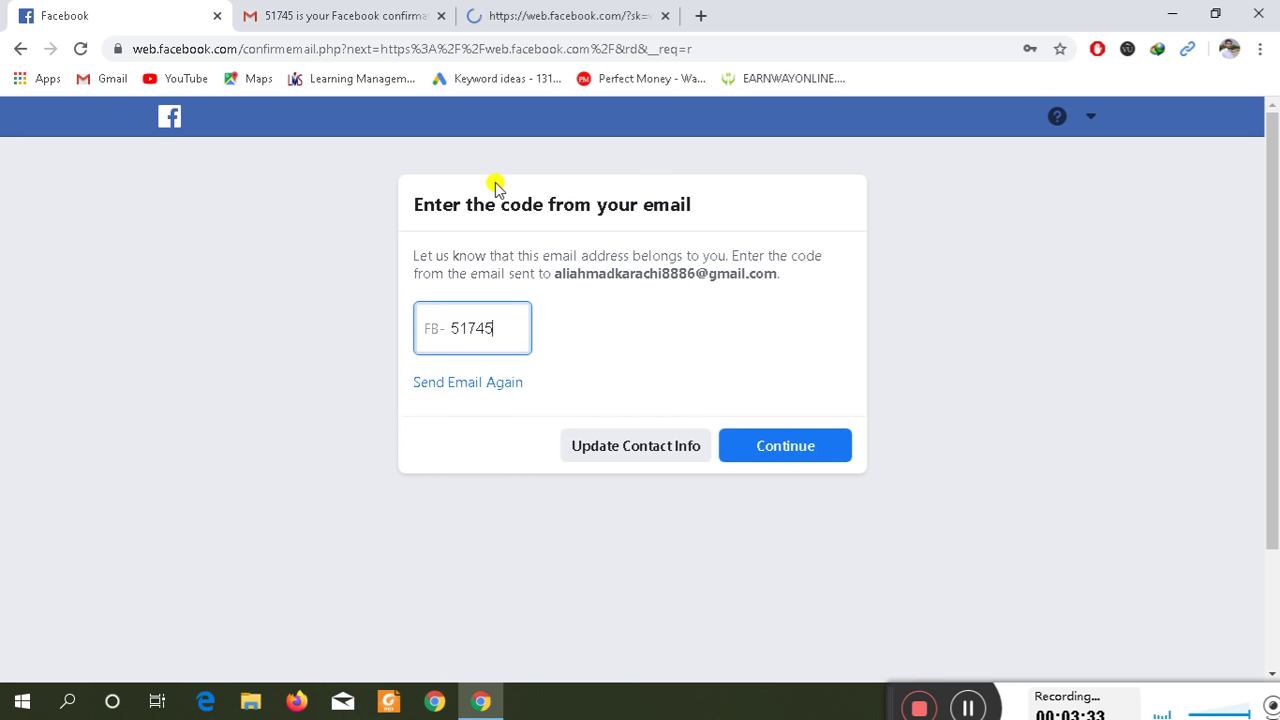
pyautogui.click(776, 436)
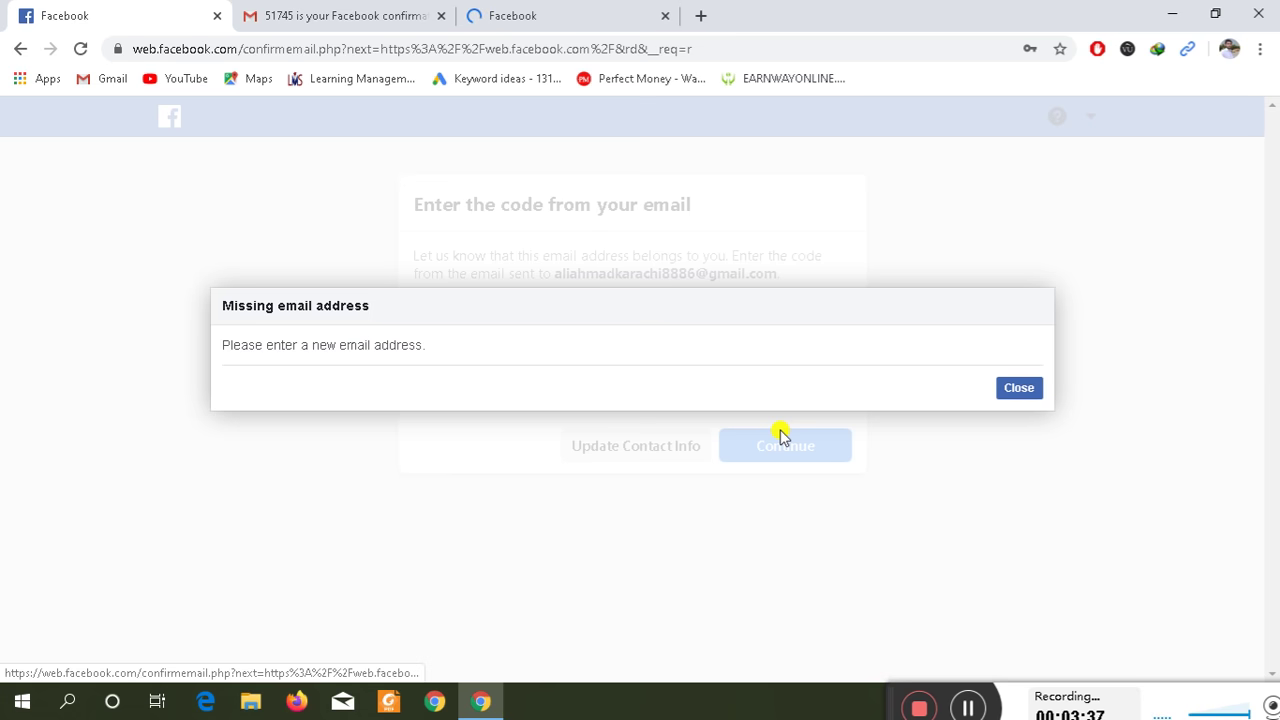
pyautogui.click(1022, 392)
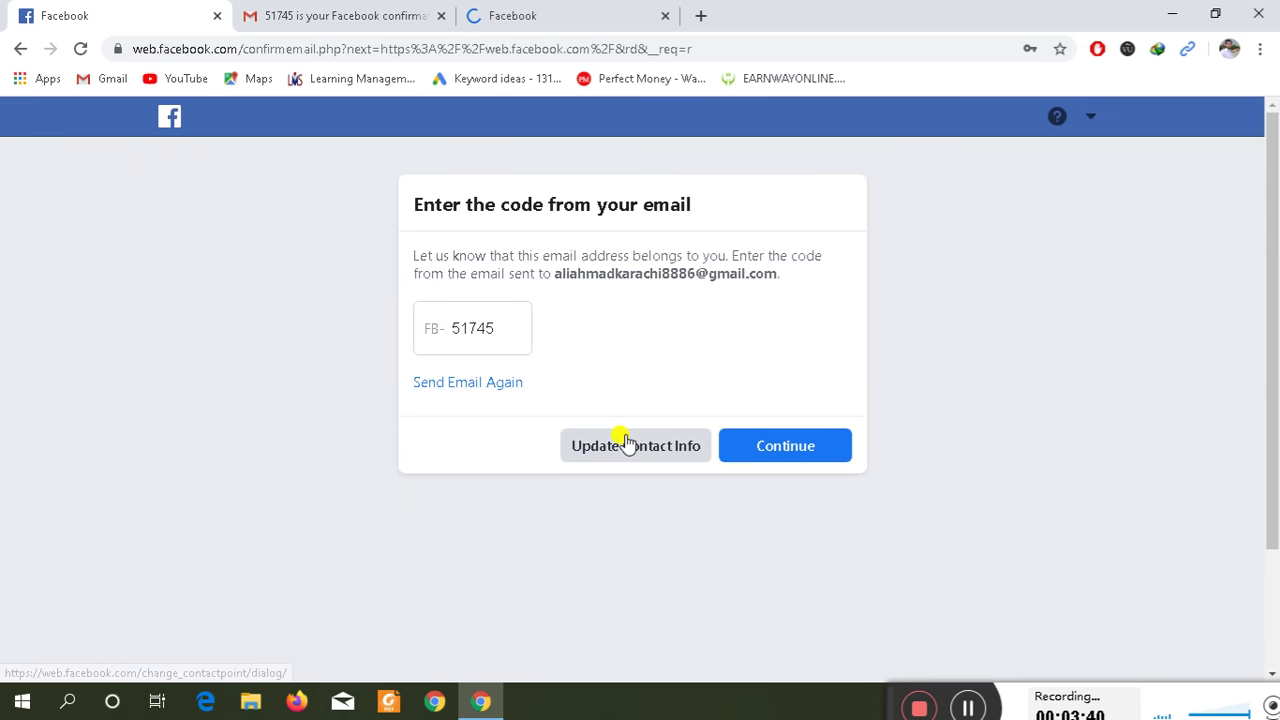
pyautogui.click(482, 10)
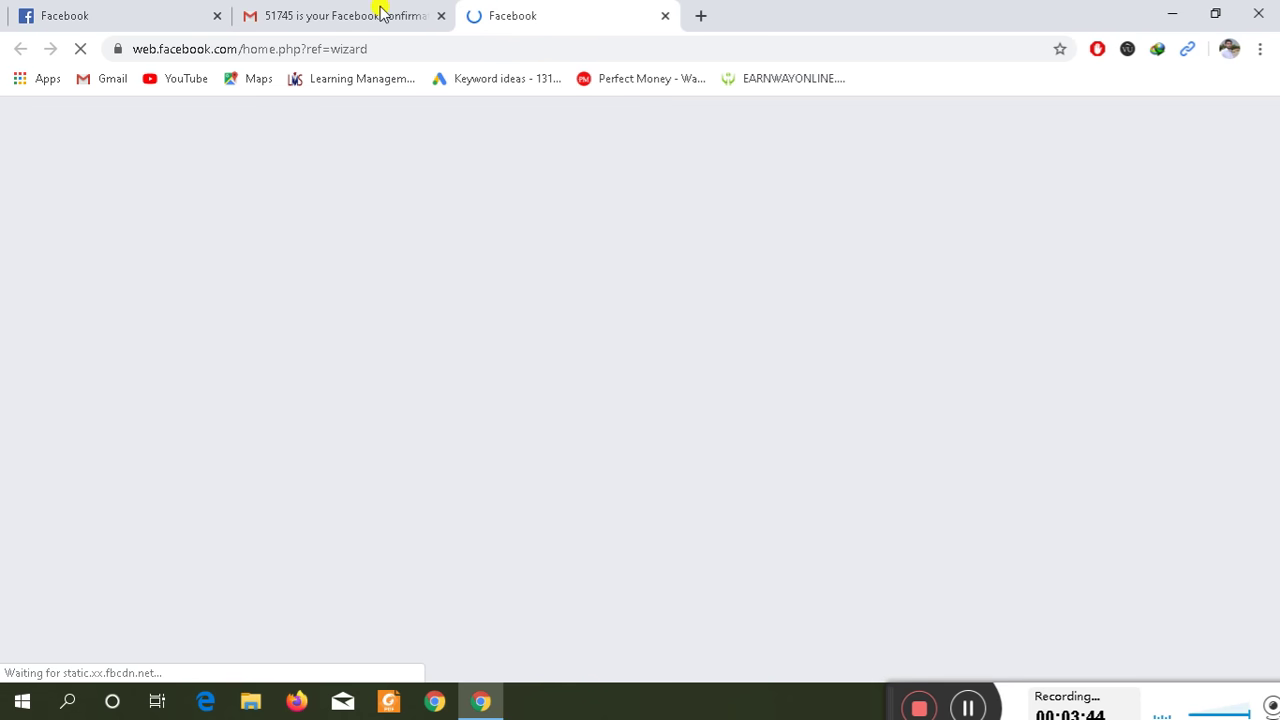
# Close the old confirmation tab and dismiss the 'Create Pages, ads, events and more' tip on the welcome page.
pyautogui.click(217, 16)
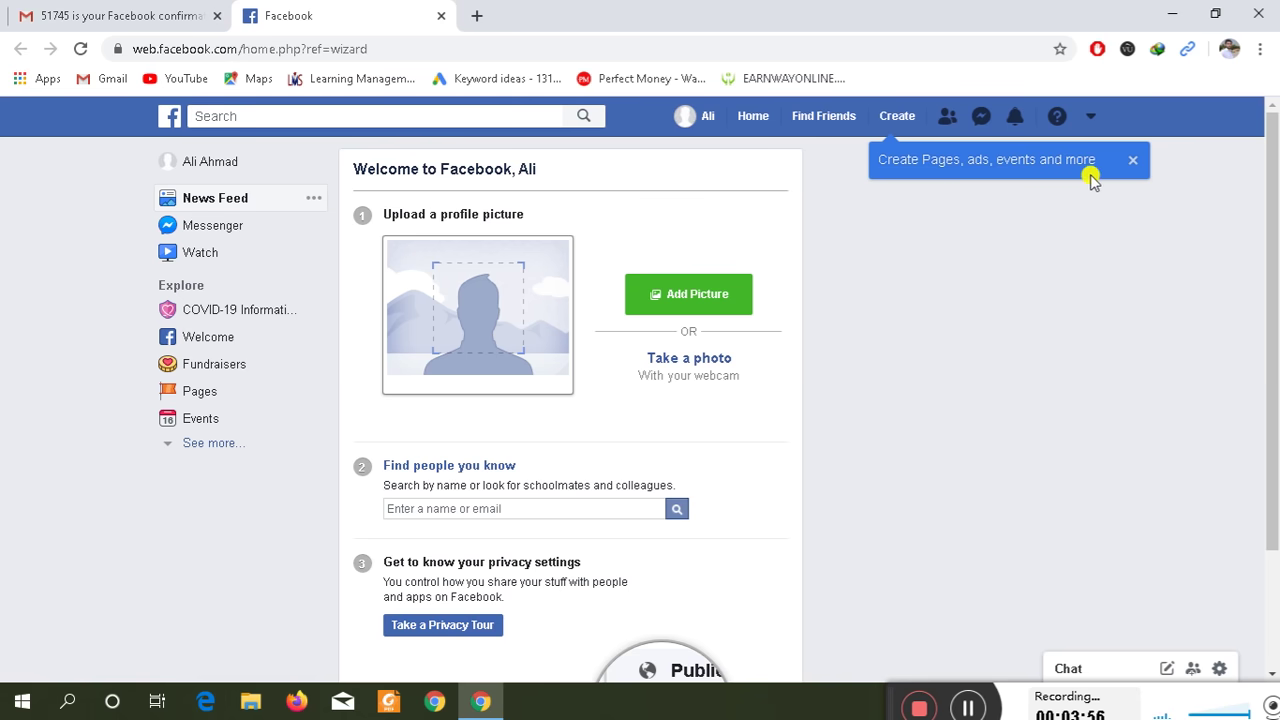
pyautogui.click(1133, 165)
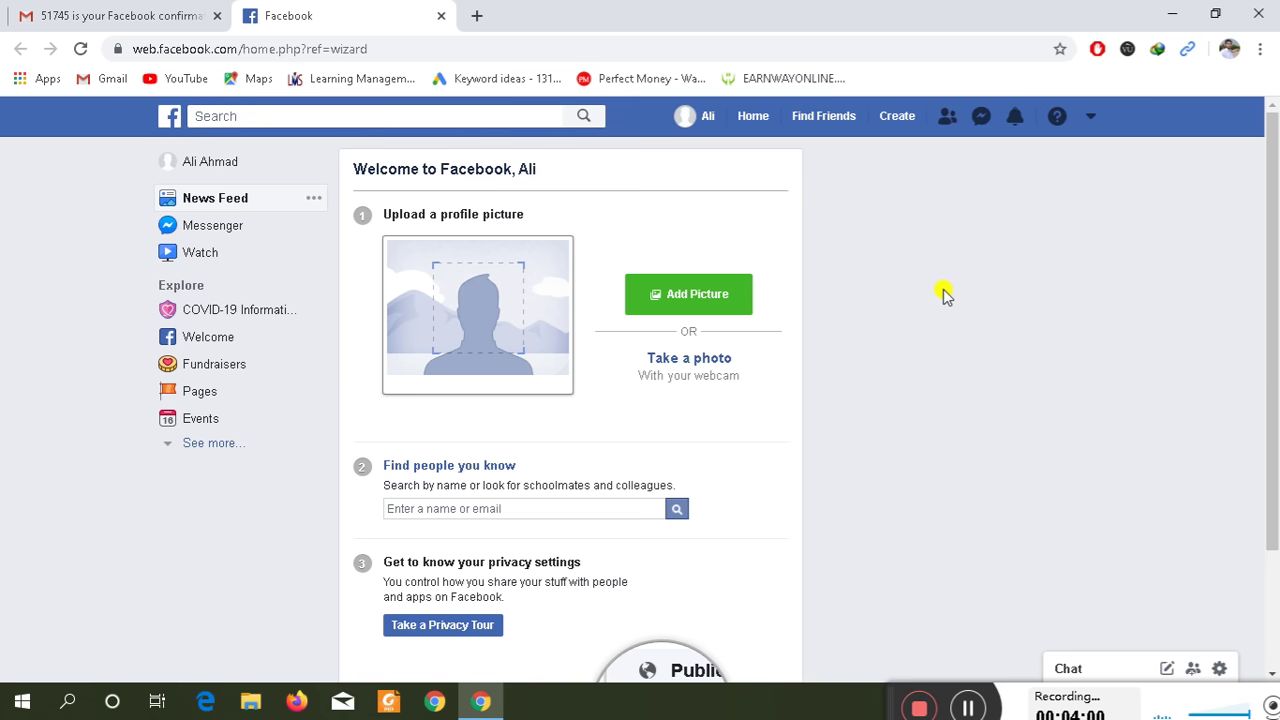
pyautogui.scroll(-2, 906, 291)
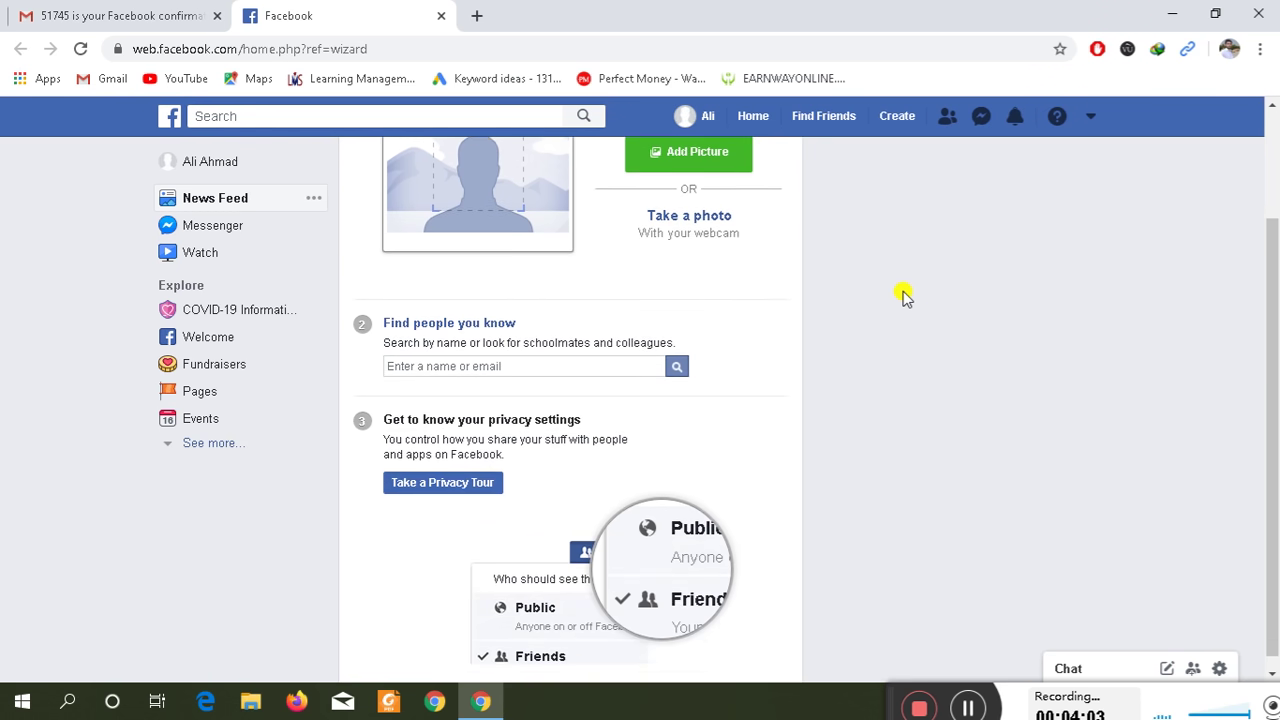
pyautogui.scroll(2, 905, 293)
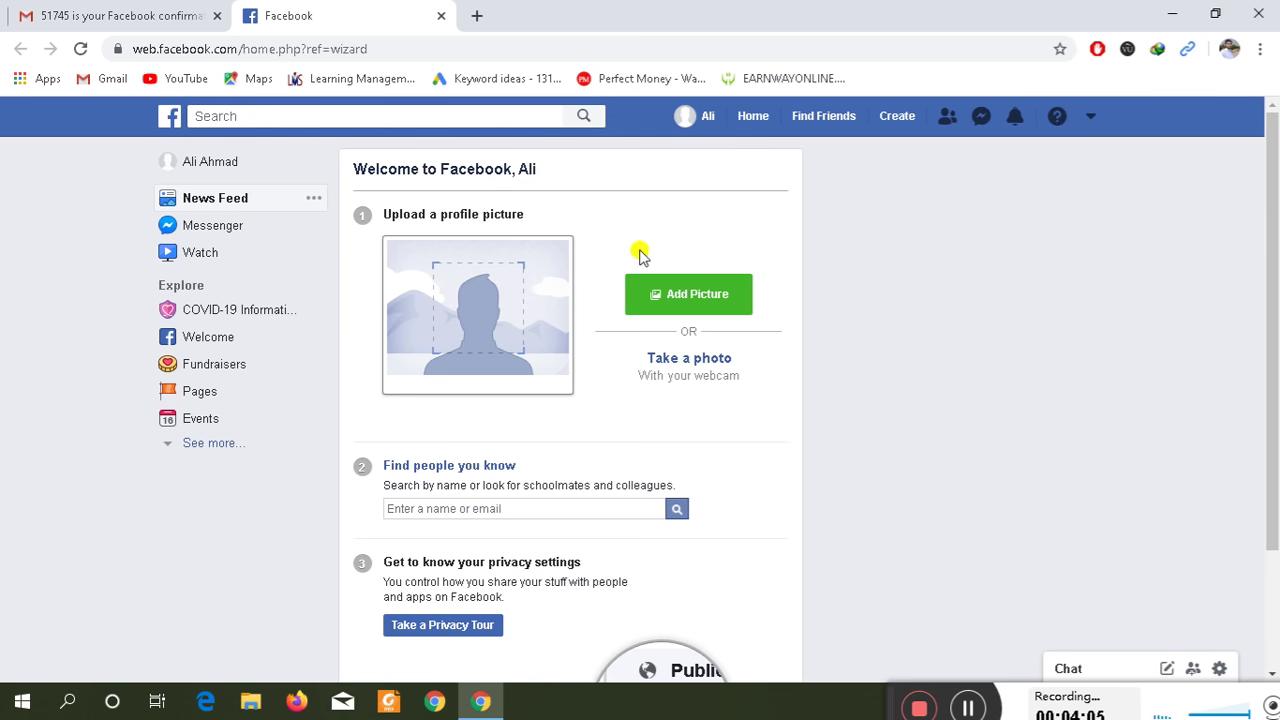
# Search Google Images for 'robot' filtered to Large size.
pyautogui.click(475, 18)
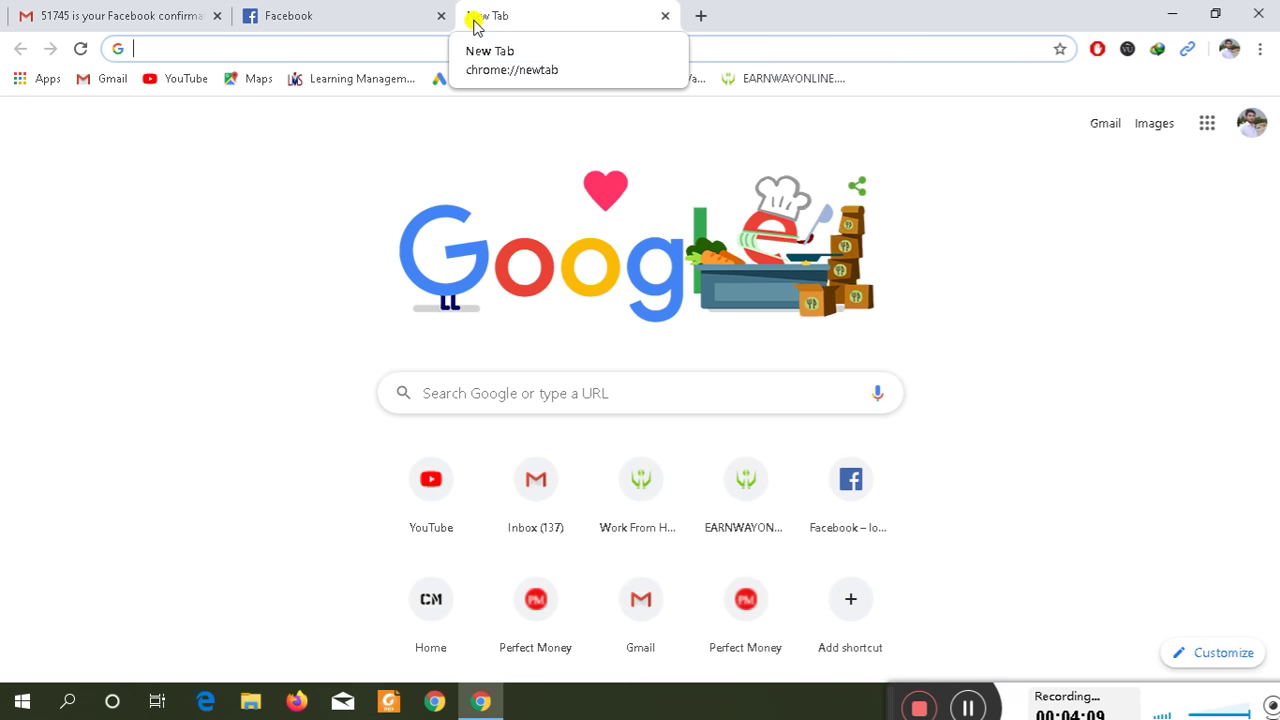
pyautogui.write('robot')
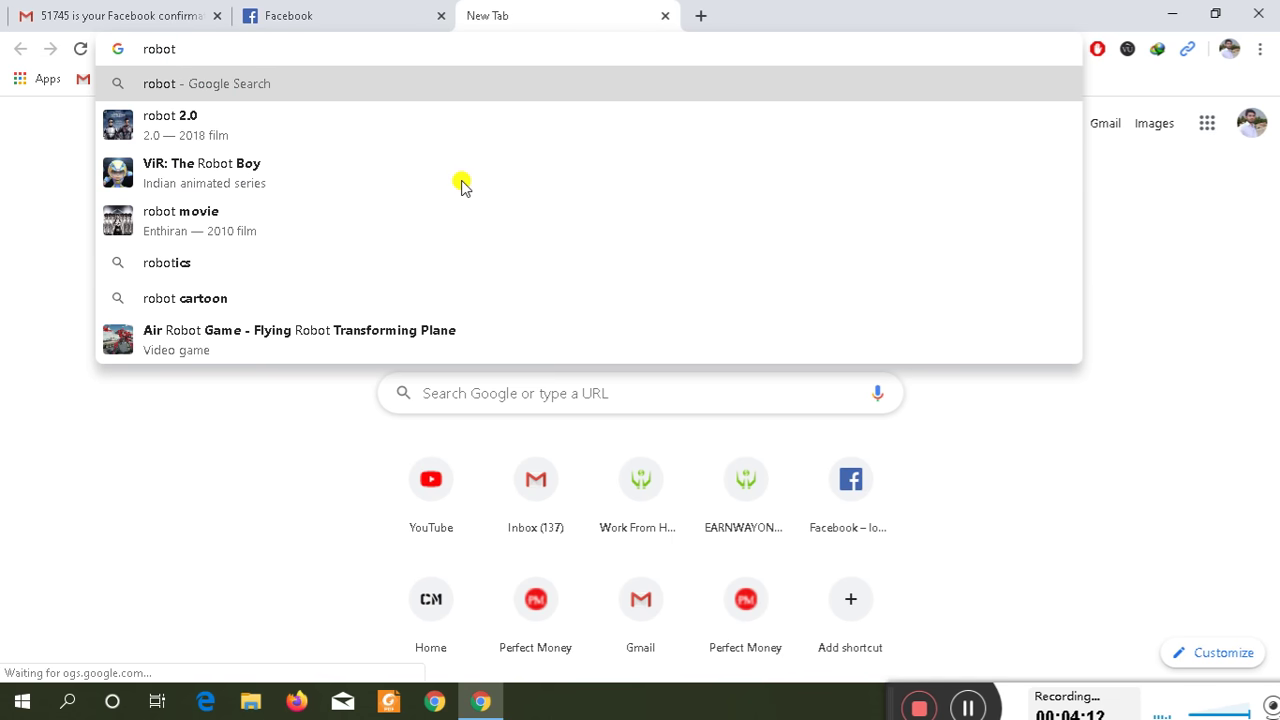
pyautogui.press('Return')
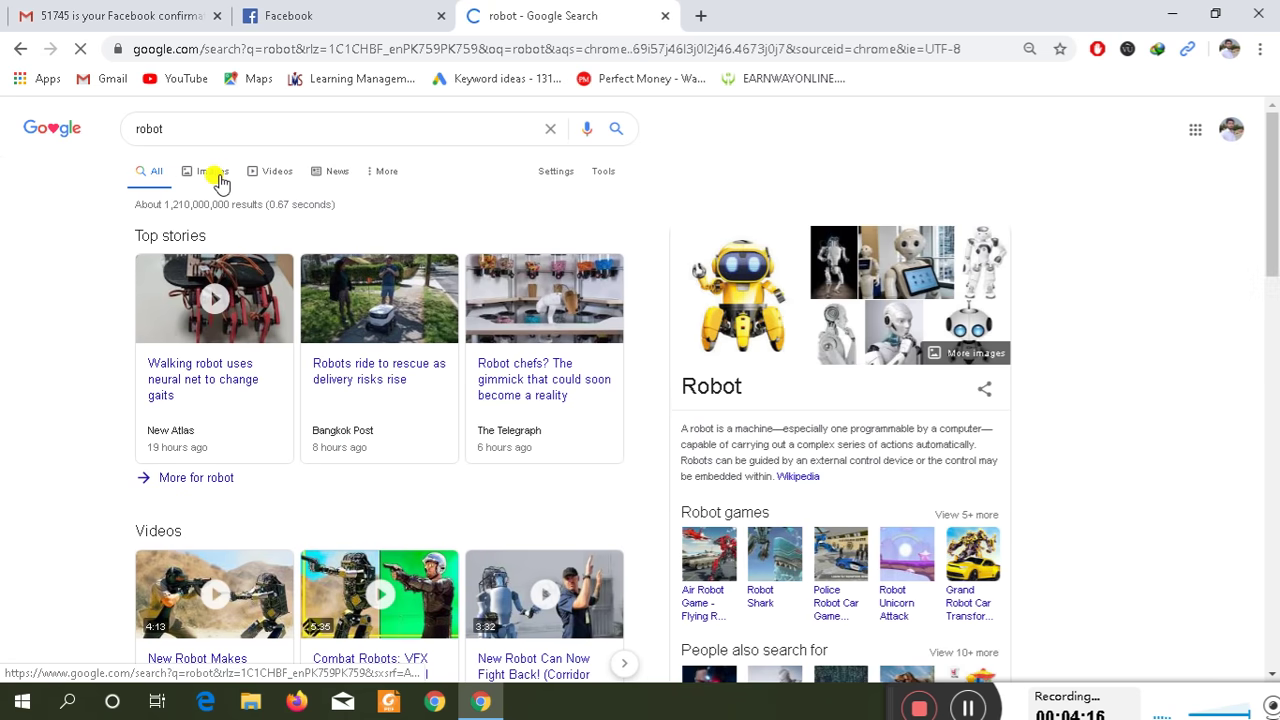
pyautogui.click(216, 180)
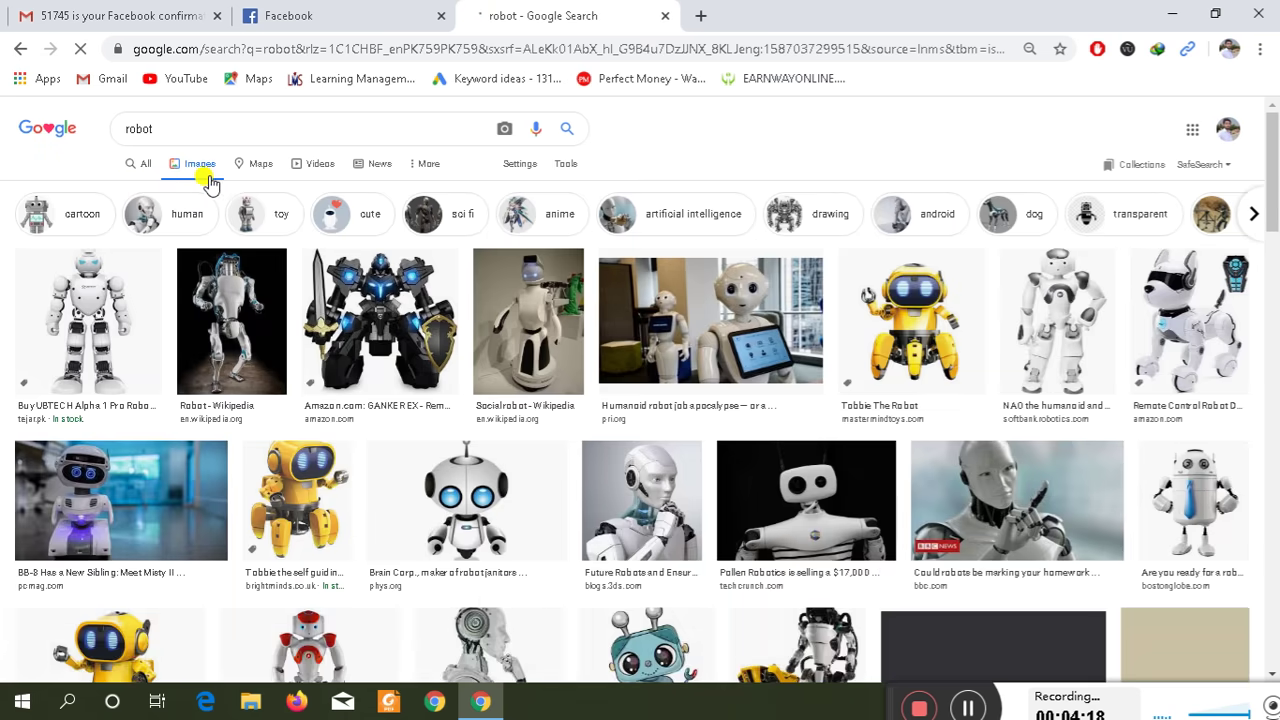
pyautogui.click(564, 162)
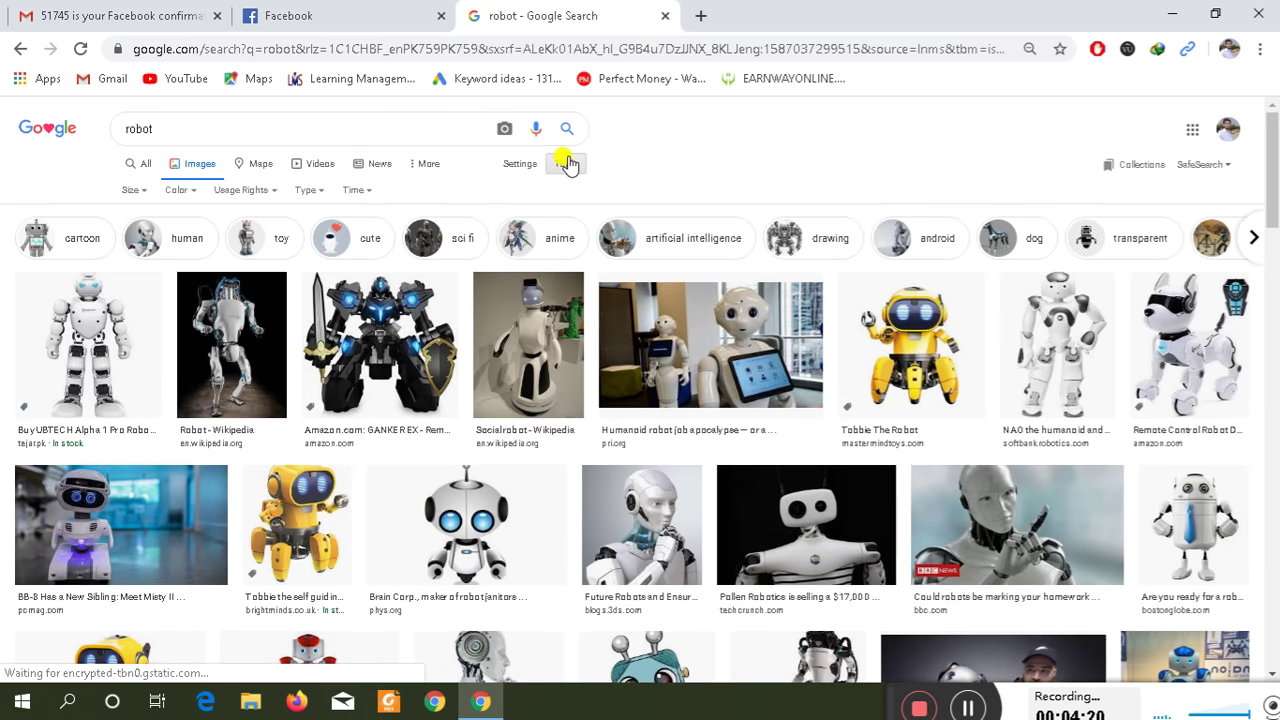
pyautogui.click(146, 191)
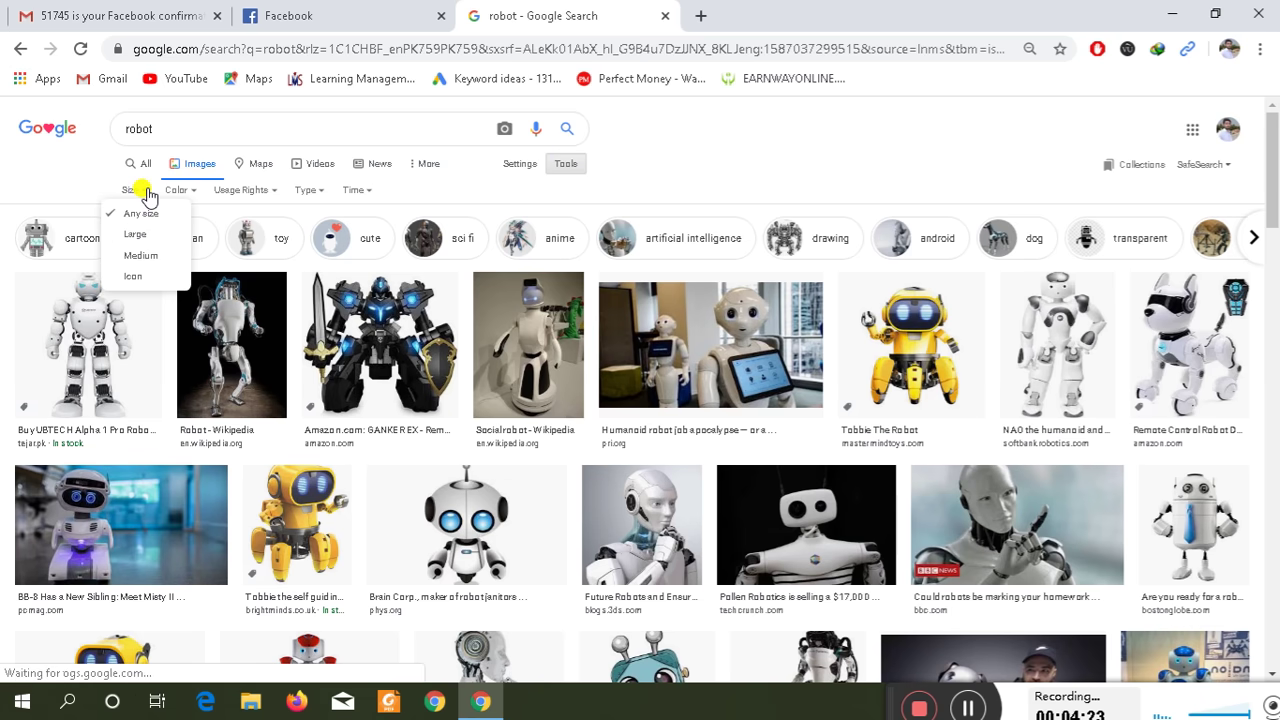
pyautogui.click(136, 243)
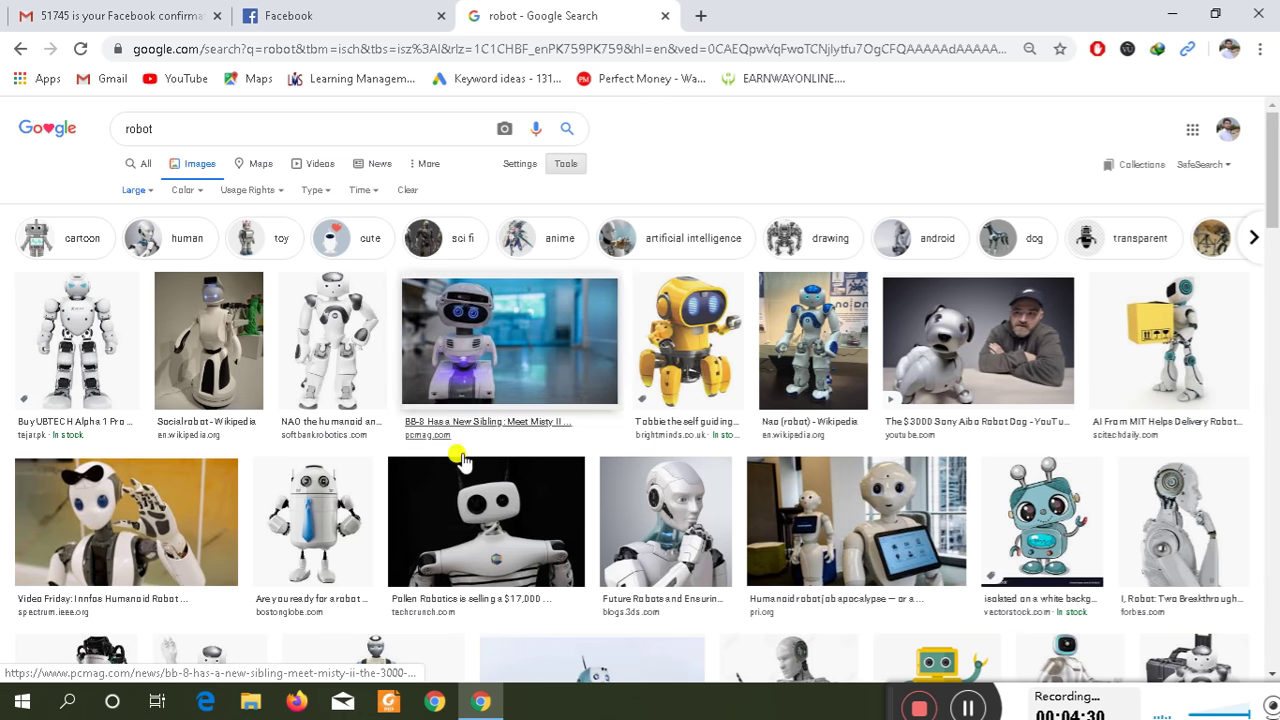
# Save the white humanoid robot image to disk as Robots-Square.jpg.
pyautogui.click(657, 541)
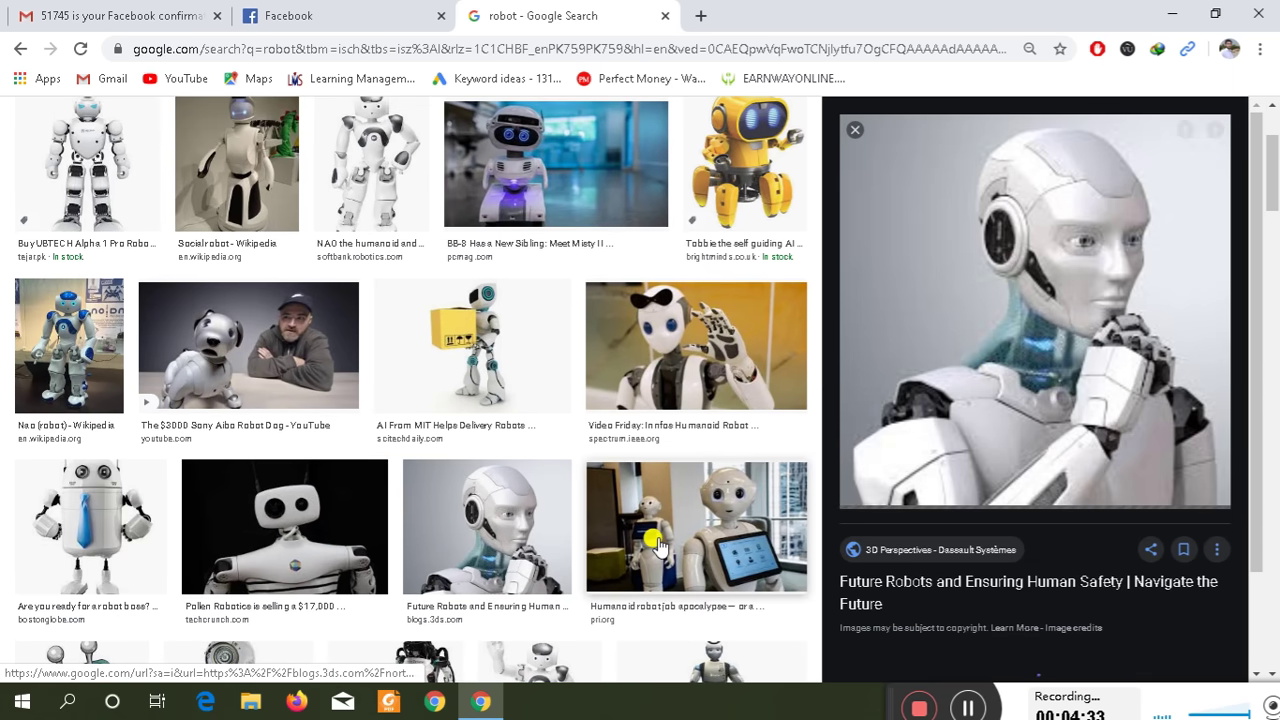
pyautogui.rightClick(1063, 397)
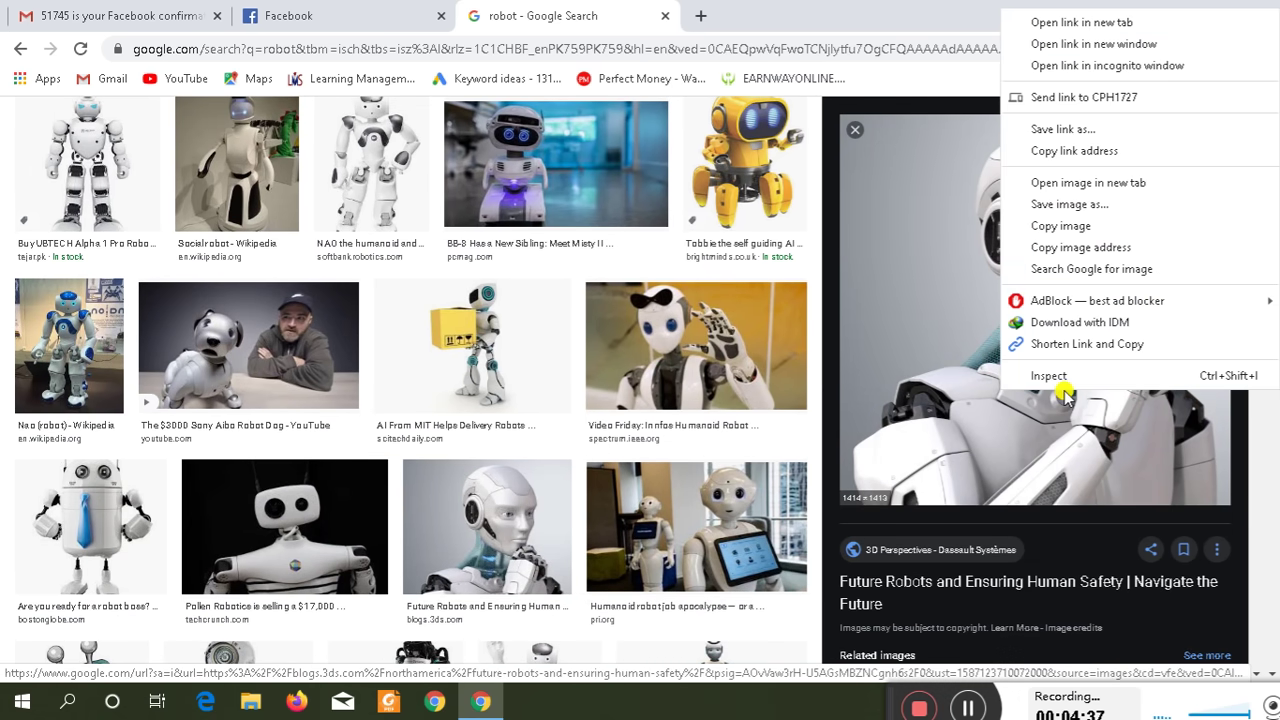
pyautogui.click(1091, 206)
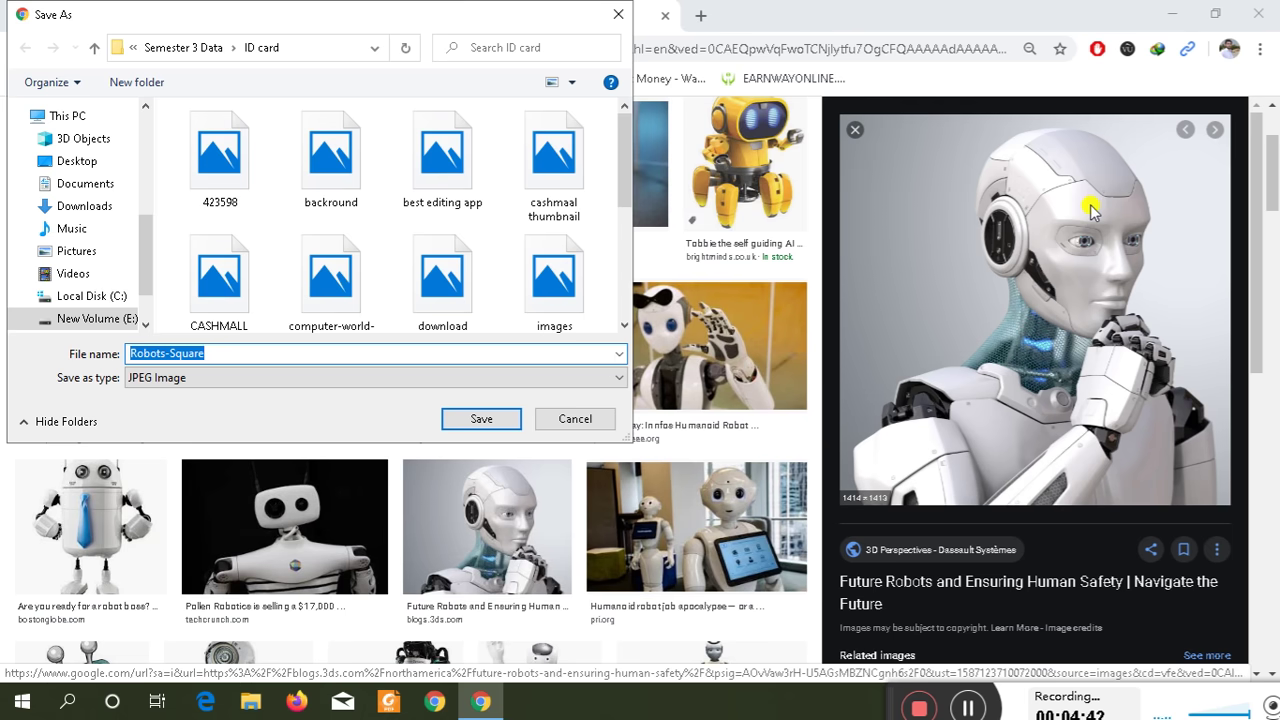
pyautogui.click(486, 418)
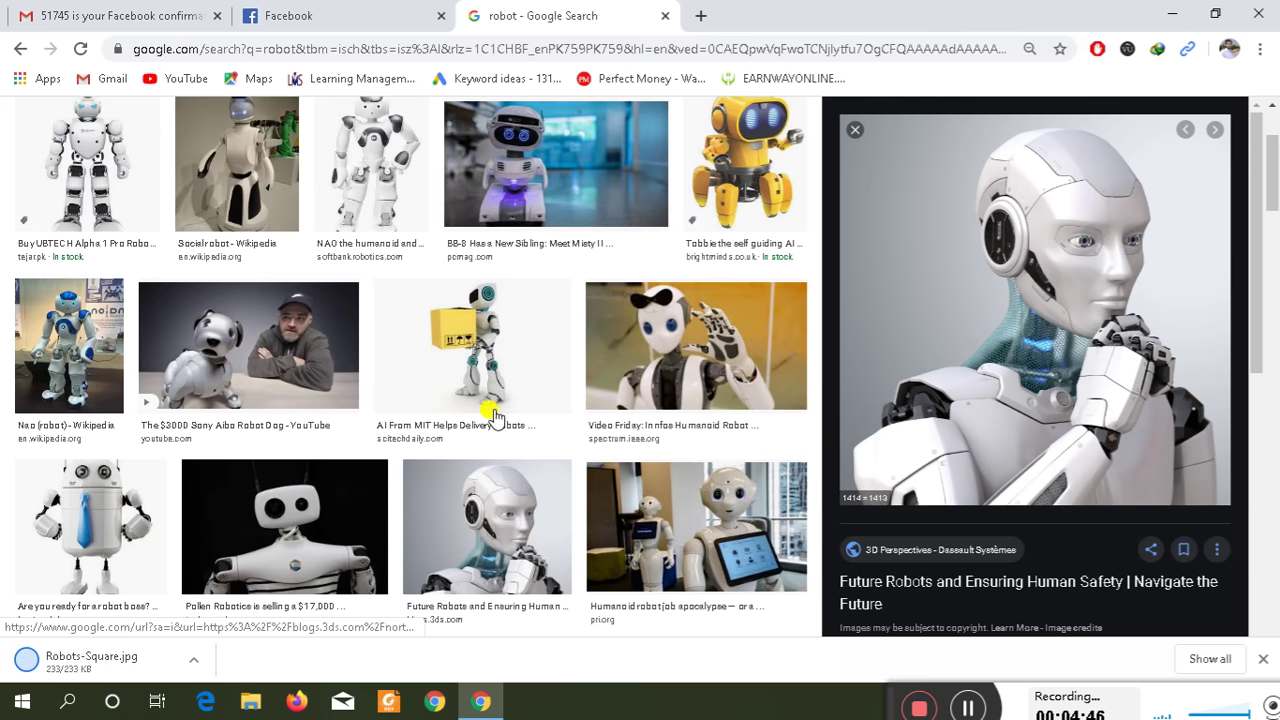
# Return to the welcome page and upload Robots-Square.jpg as the profile picture.
pyautogui.click(322, 10)
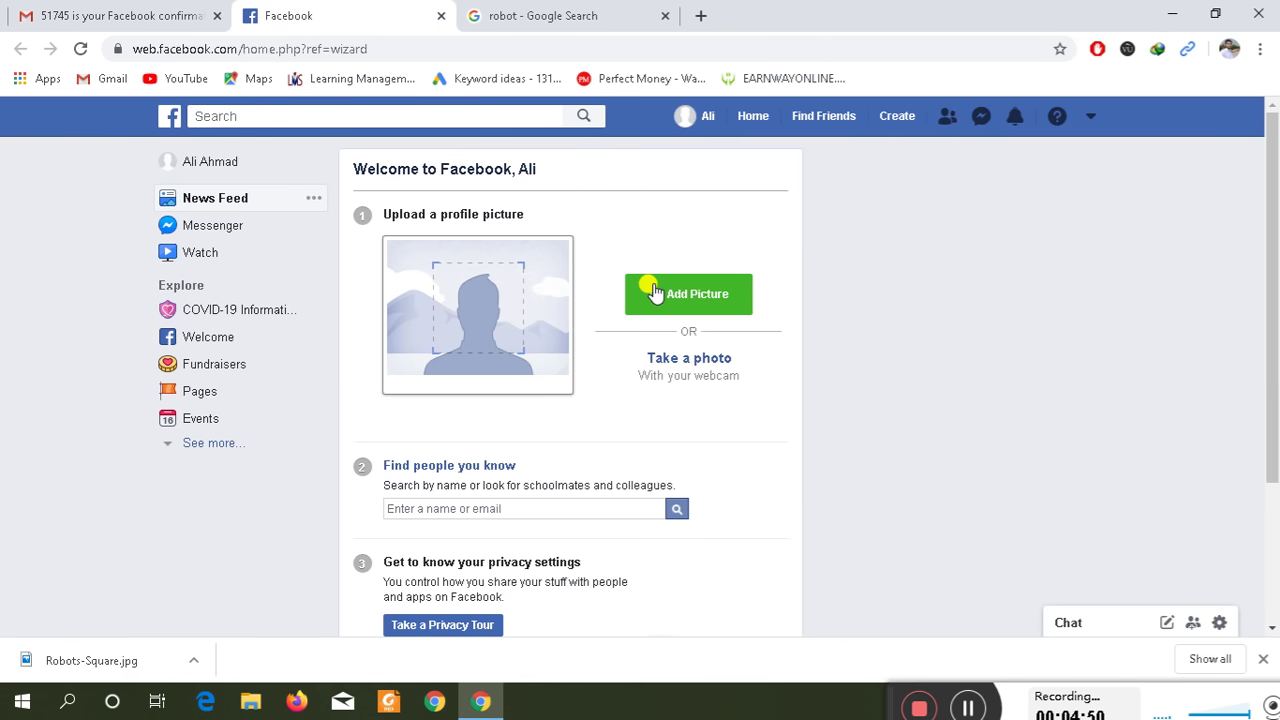
pyautogui.click(653, 289)
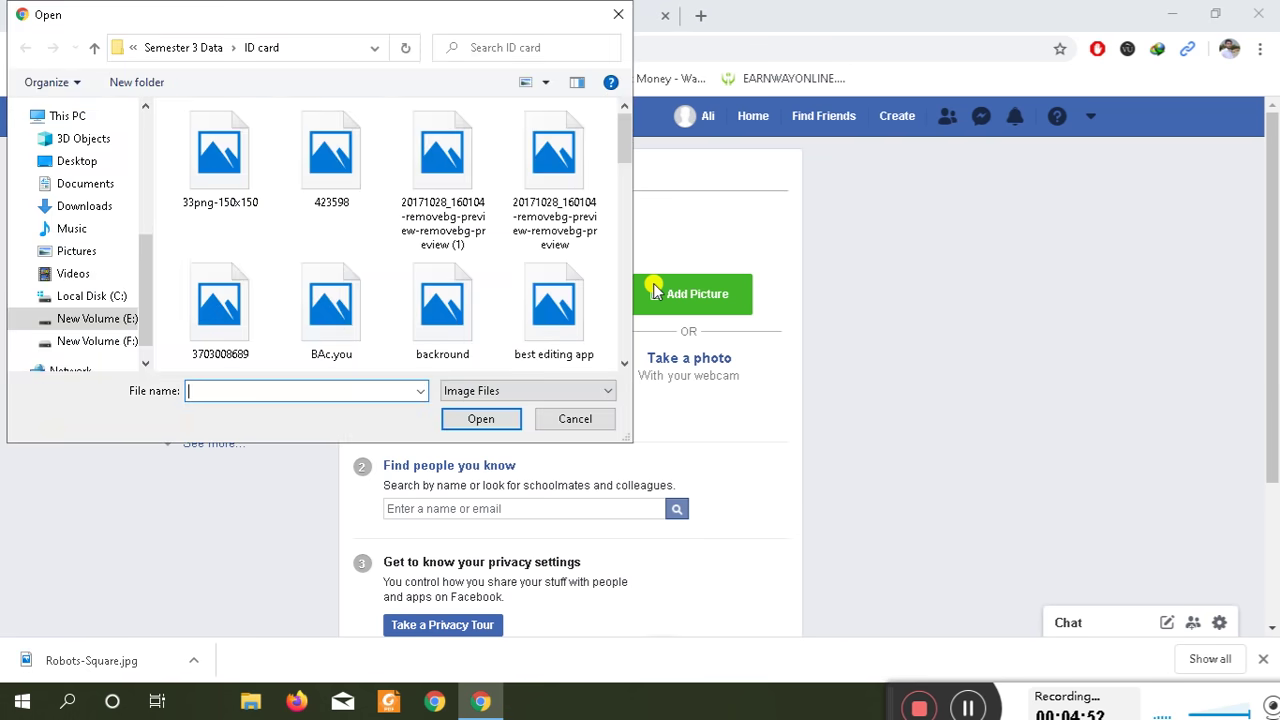
pyautogui.write('ro')
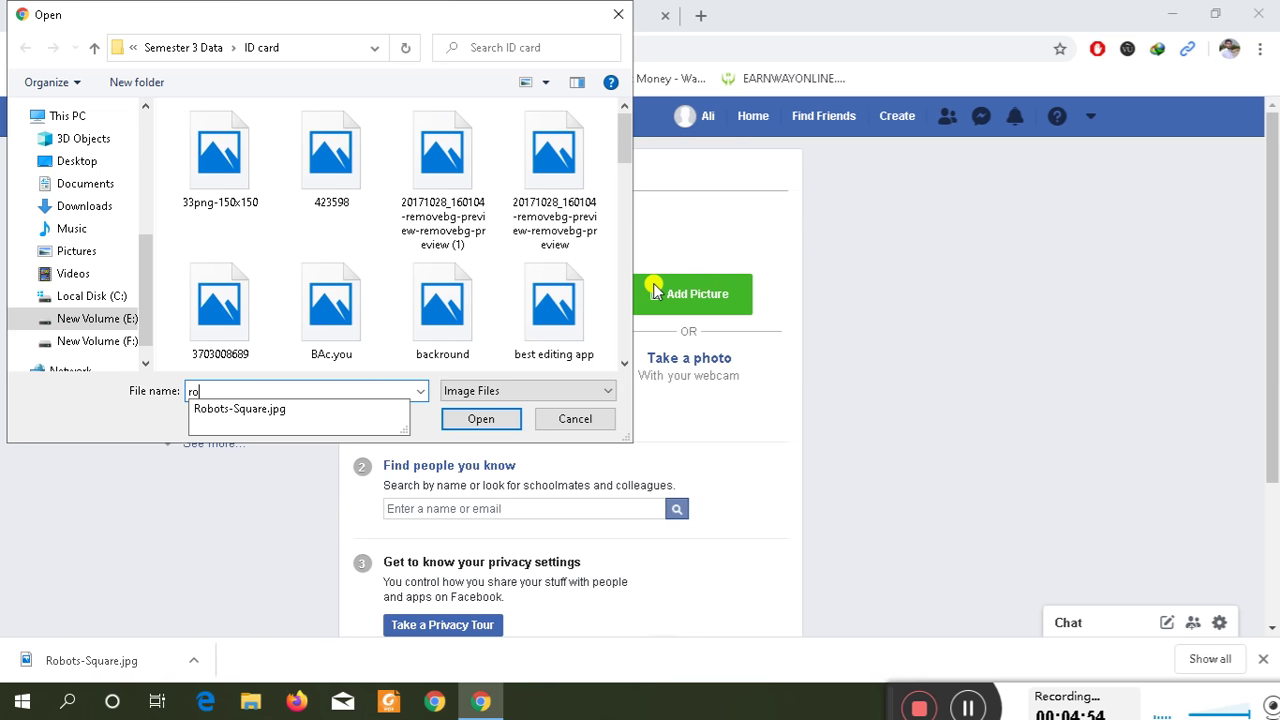
pyautogui.click(300, 411)
pyautogui.click(468, 419)
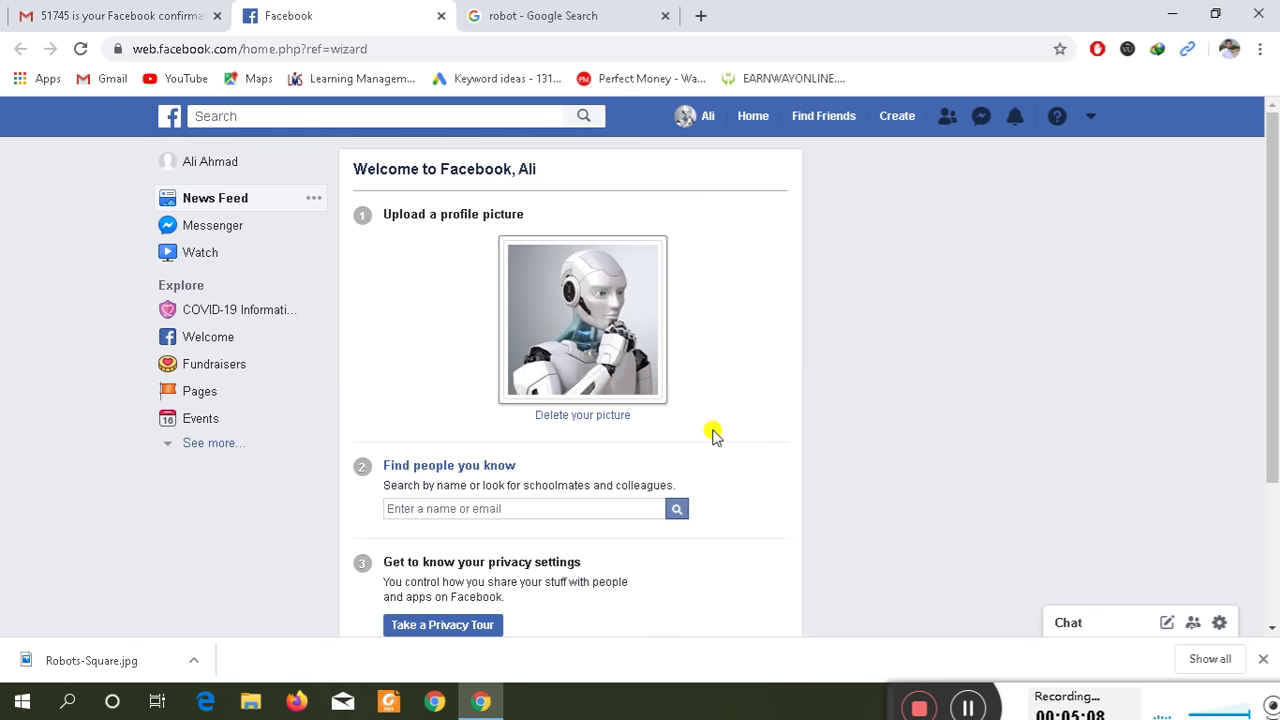
# Scroll down the welcome page and try the search for people you know.
pyautogui.scroll(-1, 713, 432)
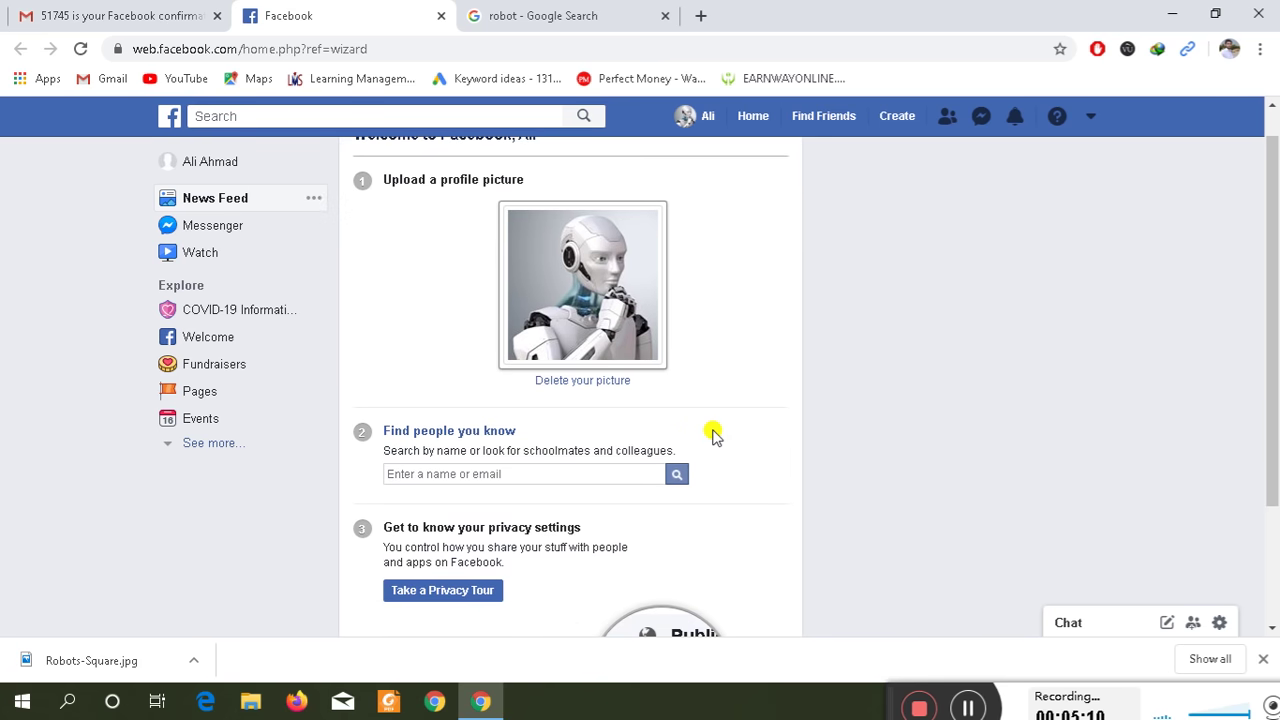
pyautogui.scroll(-1, 713, 432)
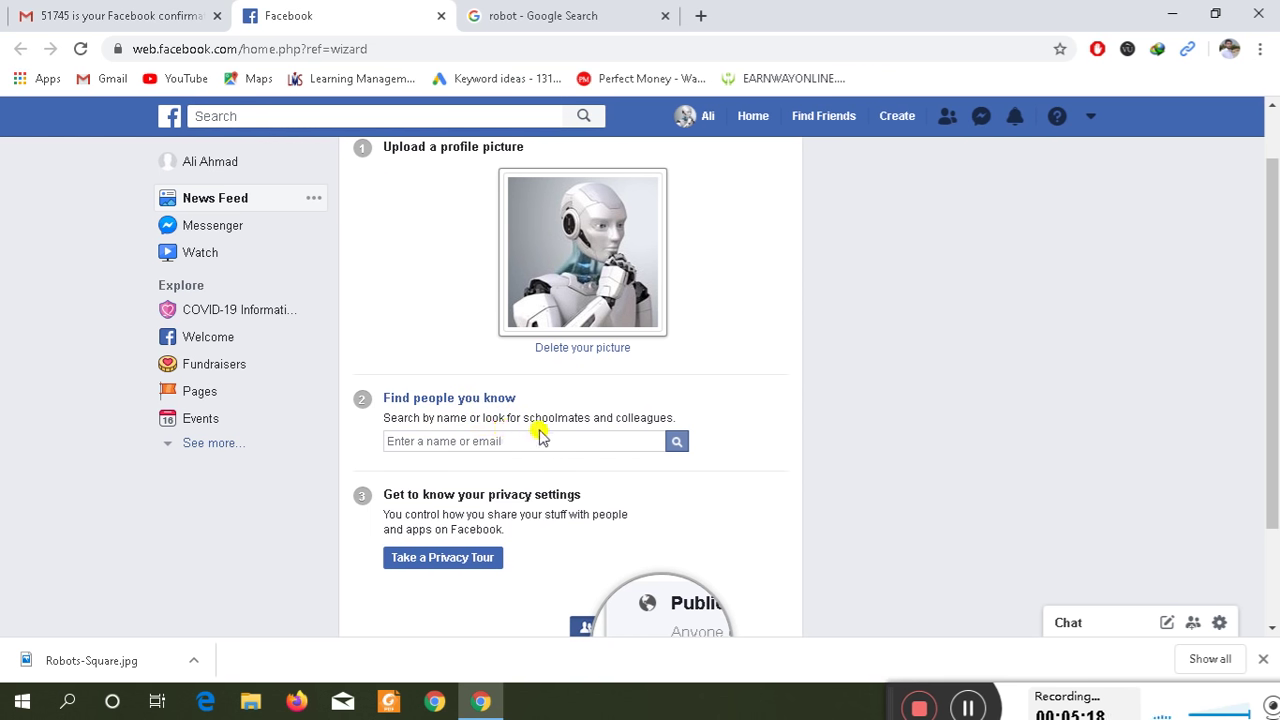
pyautogui.click(677, 436)
# Scroll further down the welcome page and start 'Take a Privacy Tour'.
pyautogui.scroll(-1, 468, 430)
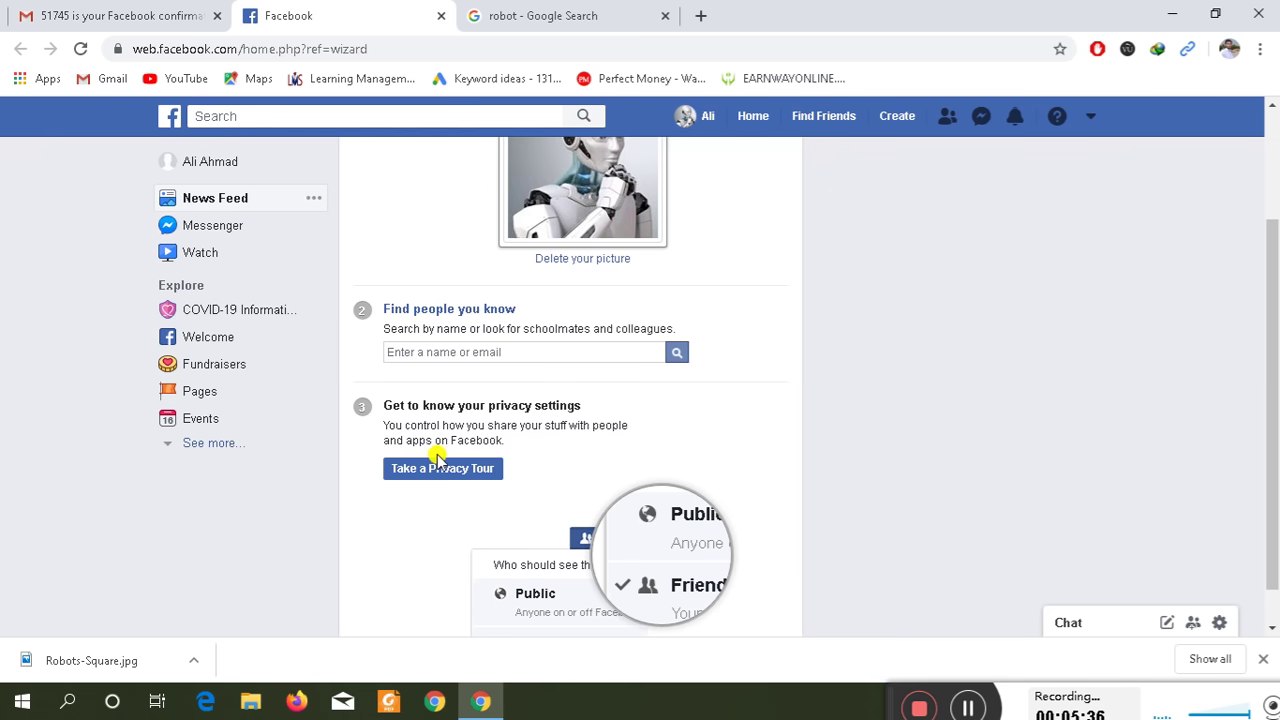
pyautogui.scroll(-1, 478, 478)
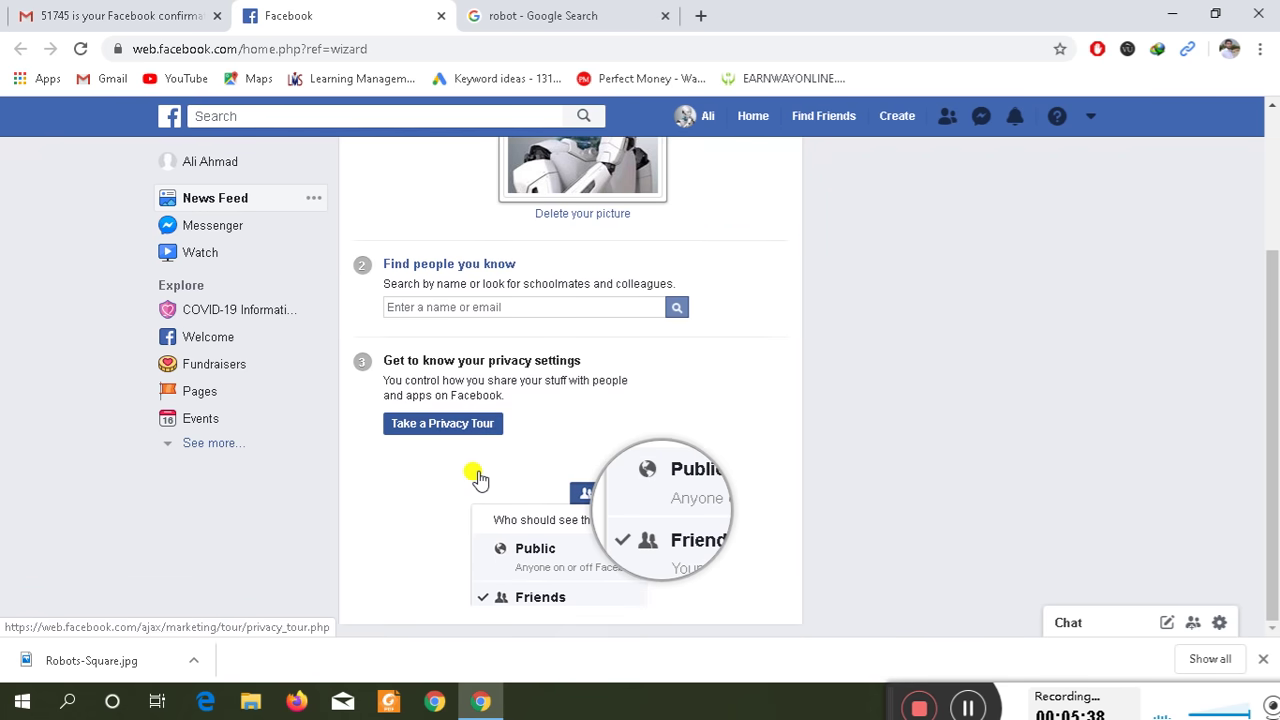
pyautogui.scroll(3, 478, 478)
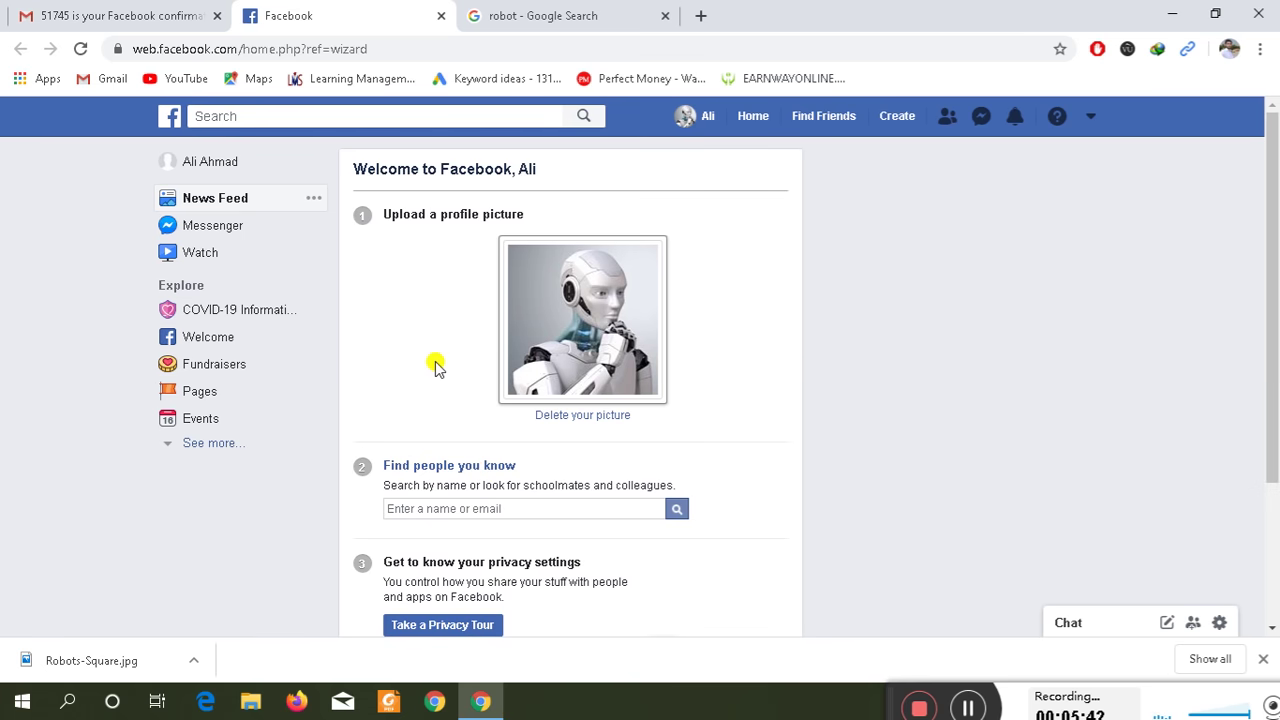
pyautogui.scroll(-2, 435, 366)
pyautogui.click(441, 490)
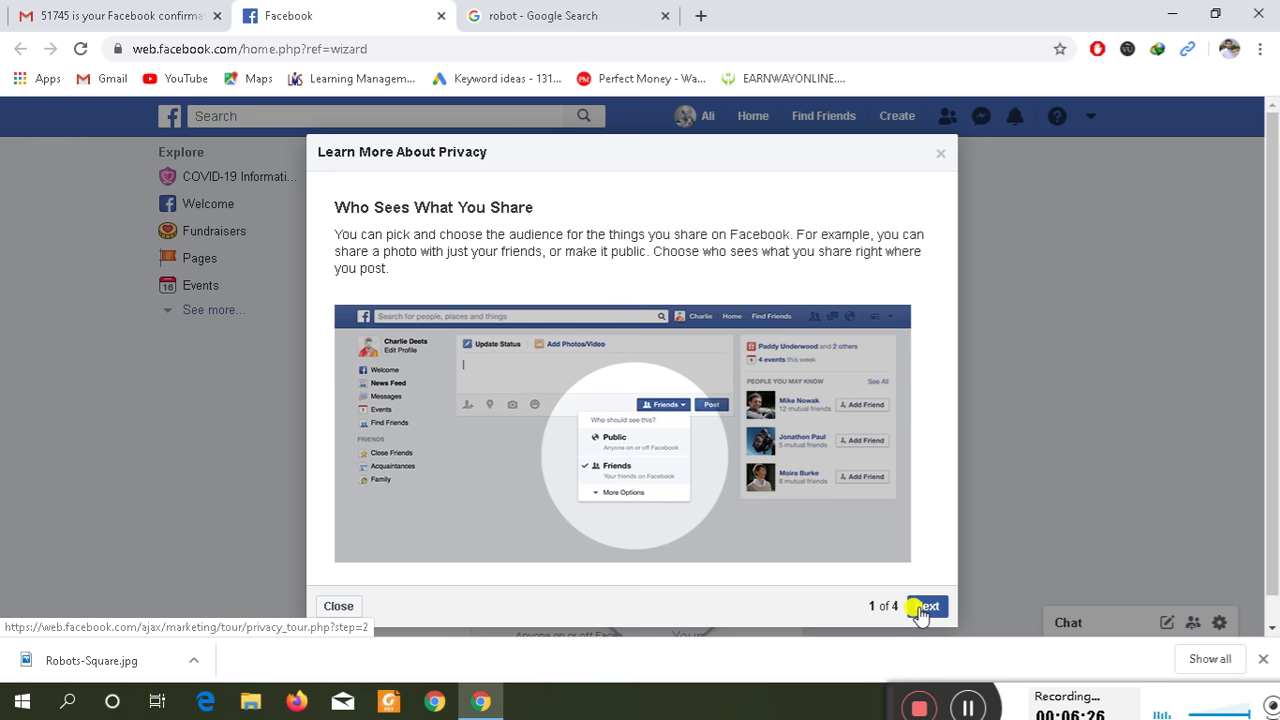
# Advance the privacy tour from 'Who Sees What You Share' to 'How Tagging Works'.
pyautogui.click(920, 607)
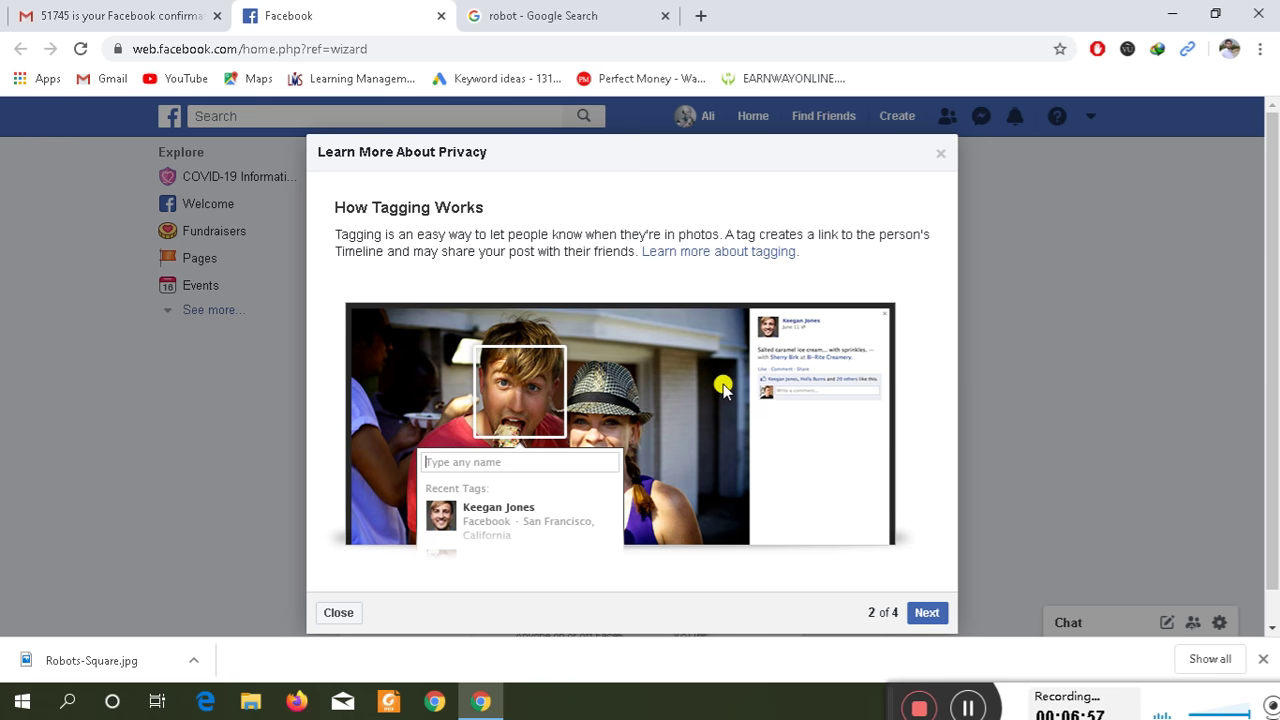
# Page past the privacy shortcuts to step 4 of 4, 'Sharing with Apps, Games and Websites'.
pyautogui.click(925, 613)
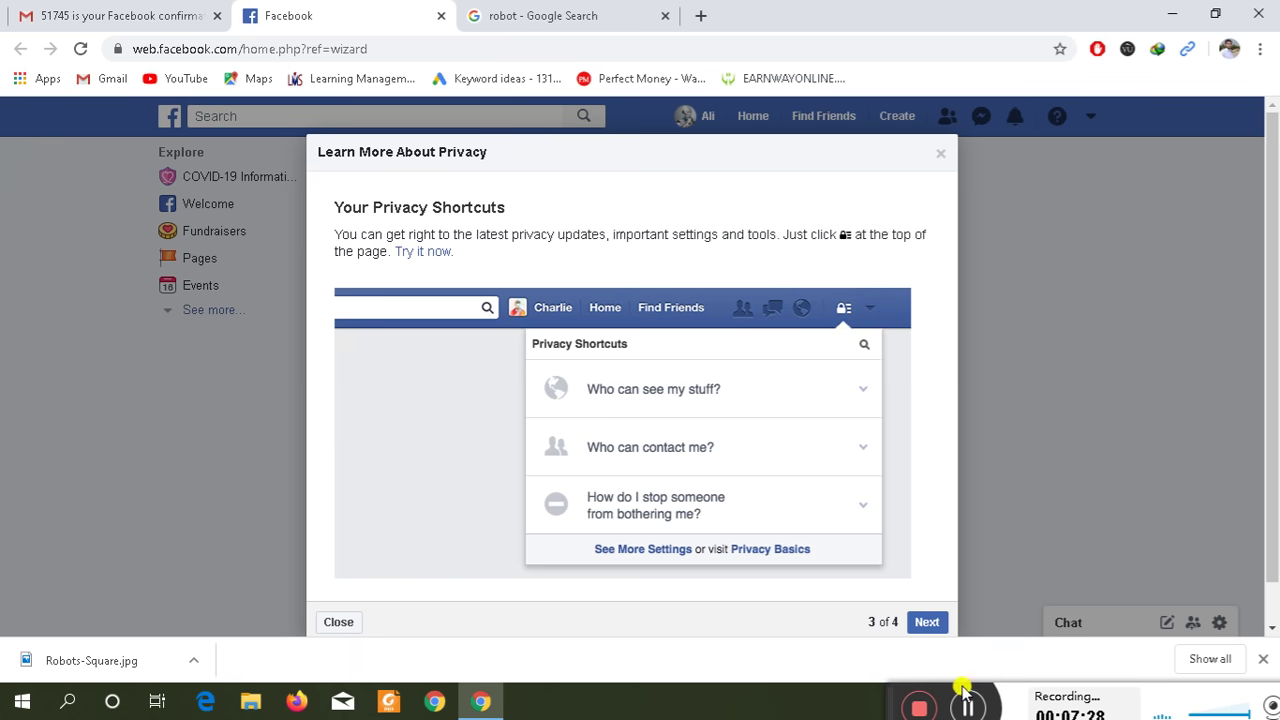
pyautogui.click(924, 625)
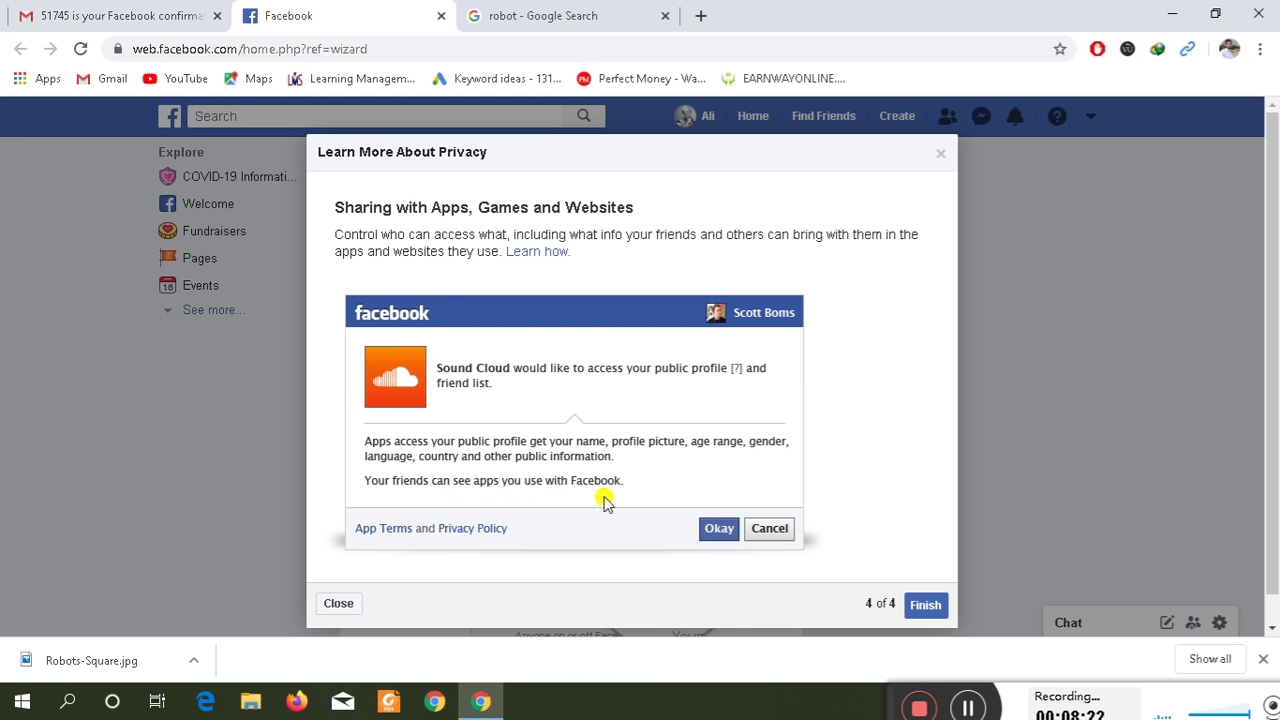
# Finish the privacy tour and choose 'Advertising on Facebook' from the account dropdown.
pyautogui.click(926, 605)
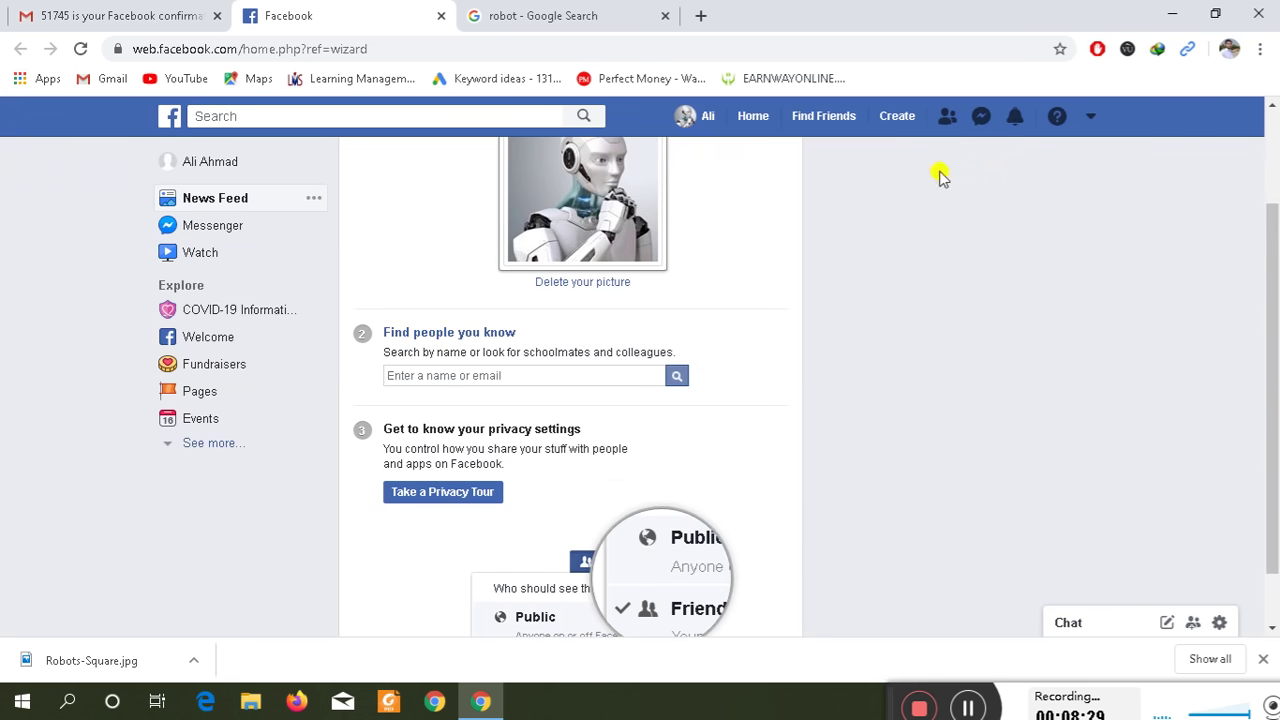
pyautogui.click(1087, 118)
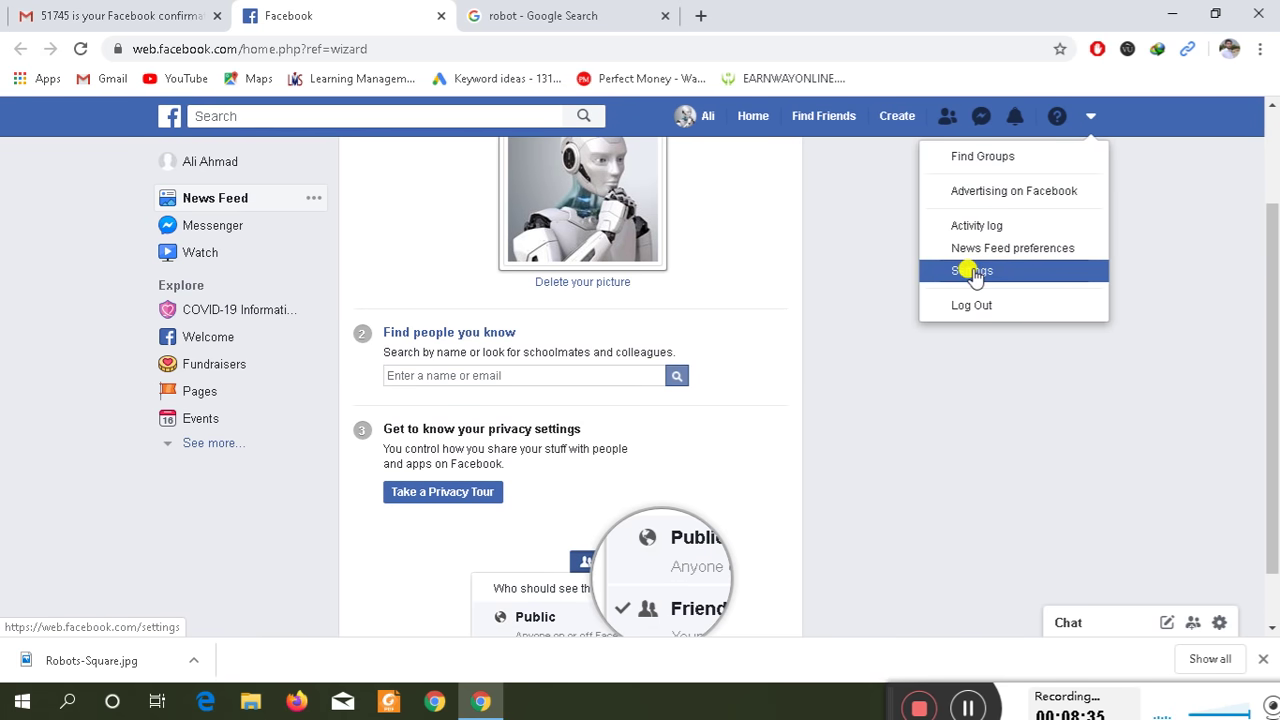
pyautogui.click(990, 190)
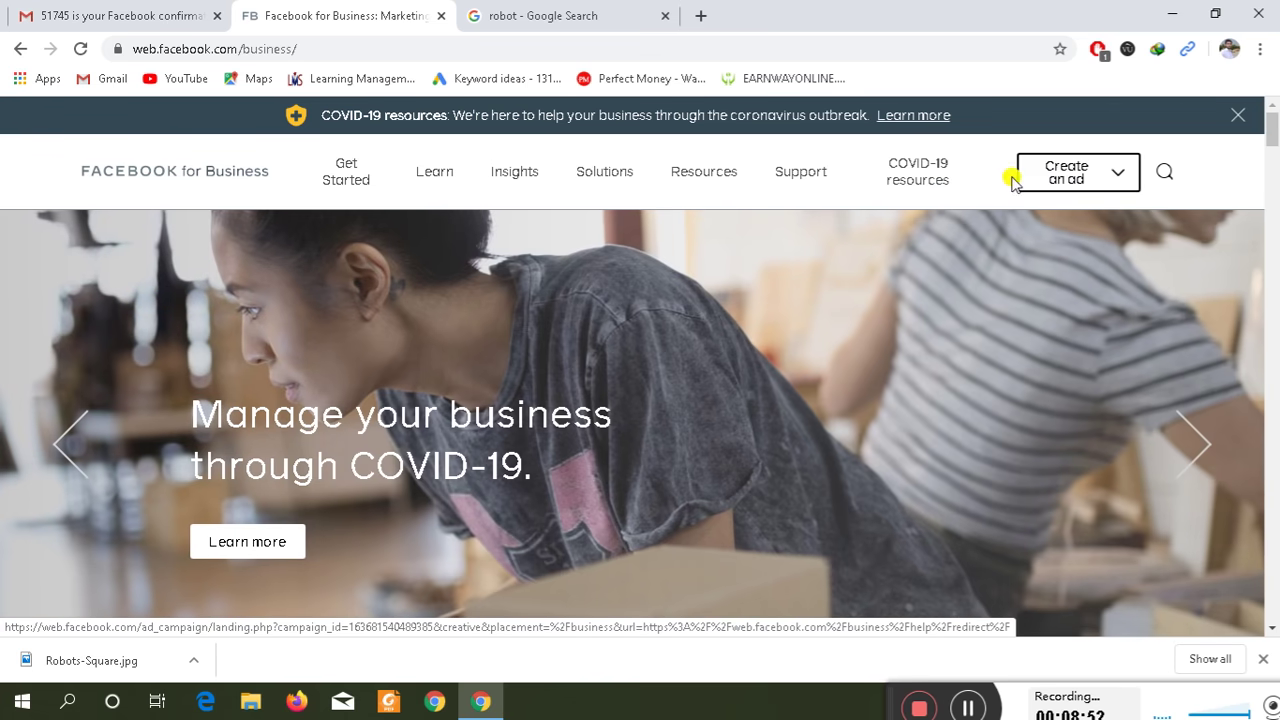
# Start 'Create an ad', dismiss the ad-blocker warning and accept the Non-discrimination Policies.
pyautogui.click(1095, 182)
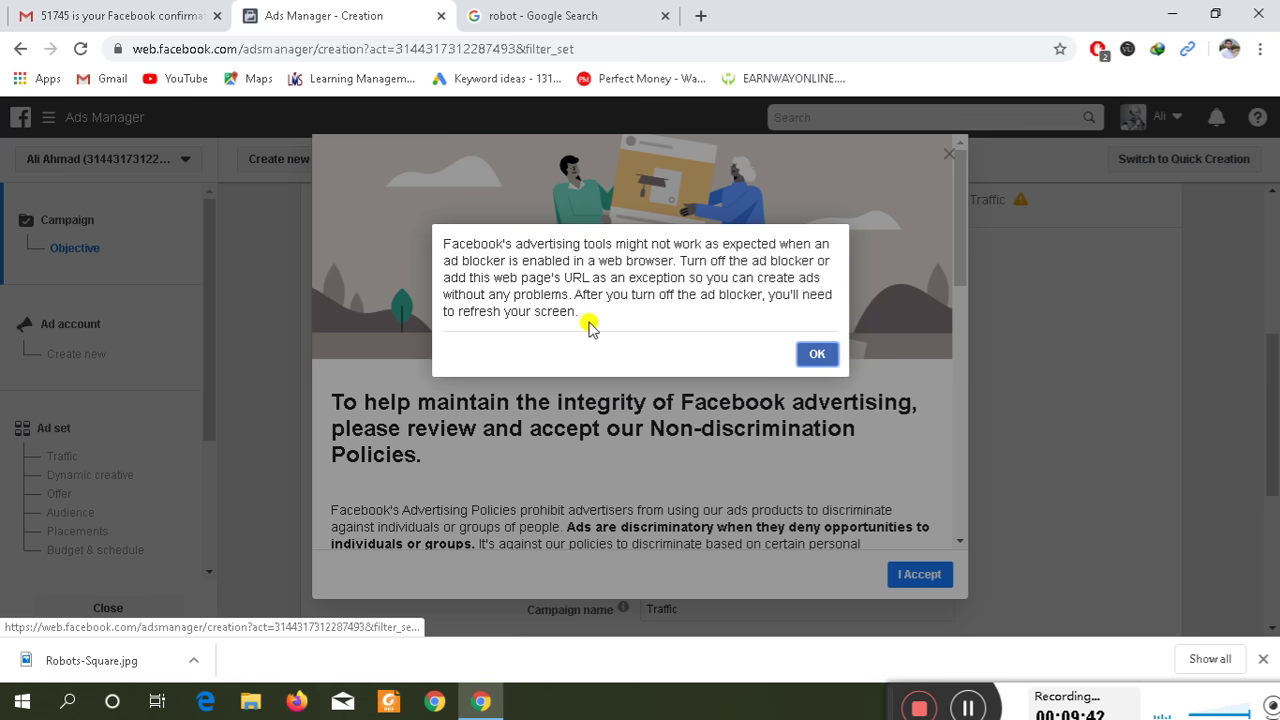
pyautogui.click(816, 354)
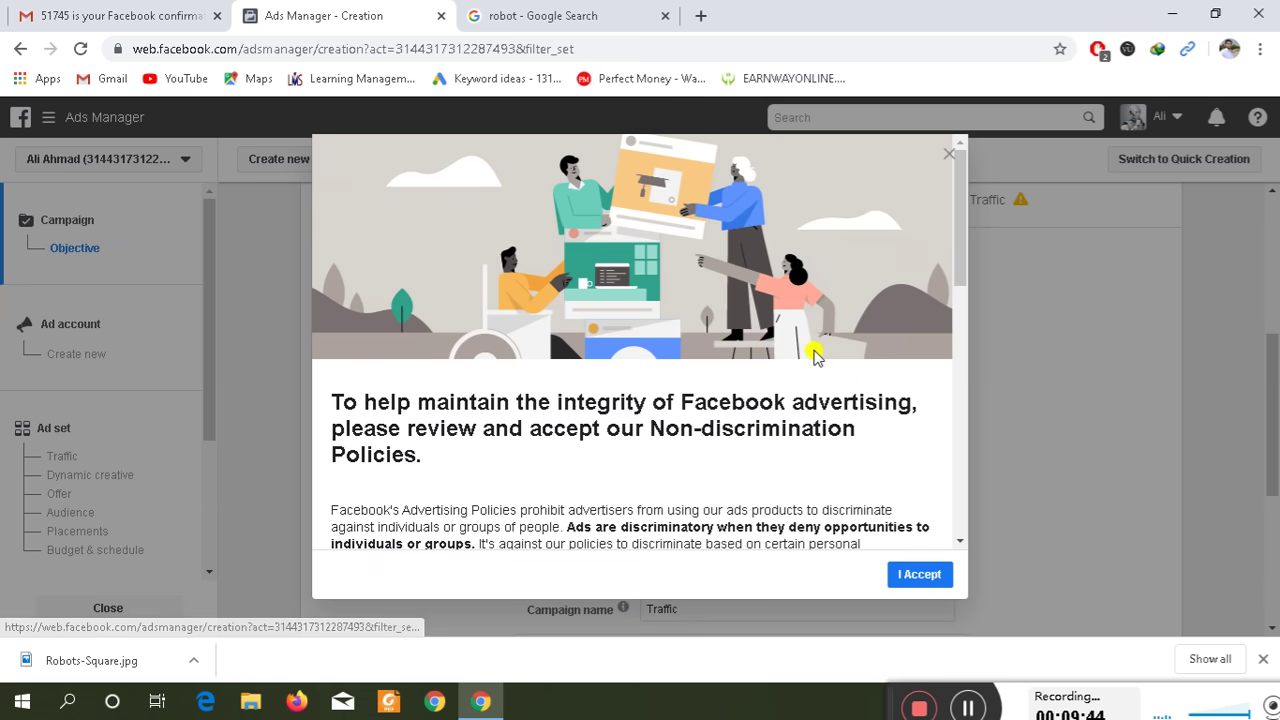
pyautogui.click(932, 575)
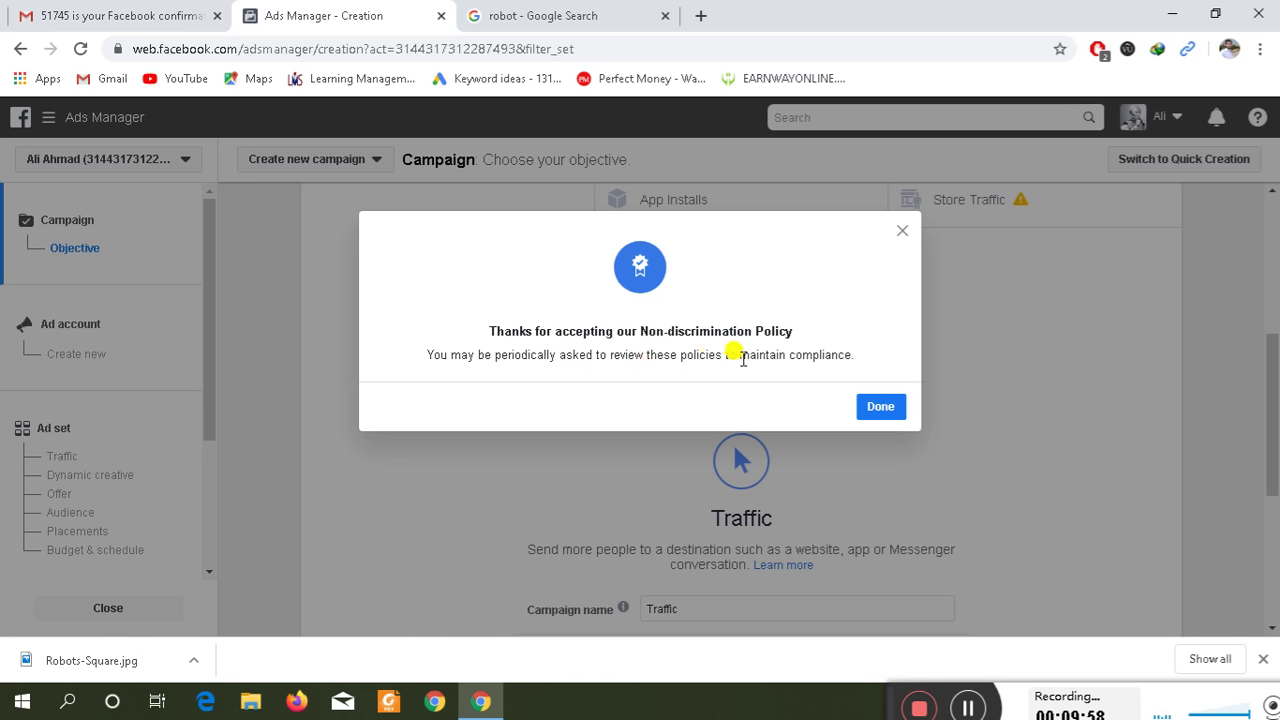
# Dismiss the policy confirmation and look over the Traffic campaign objective and its settings.
pyautogui.click(875, 403)
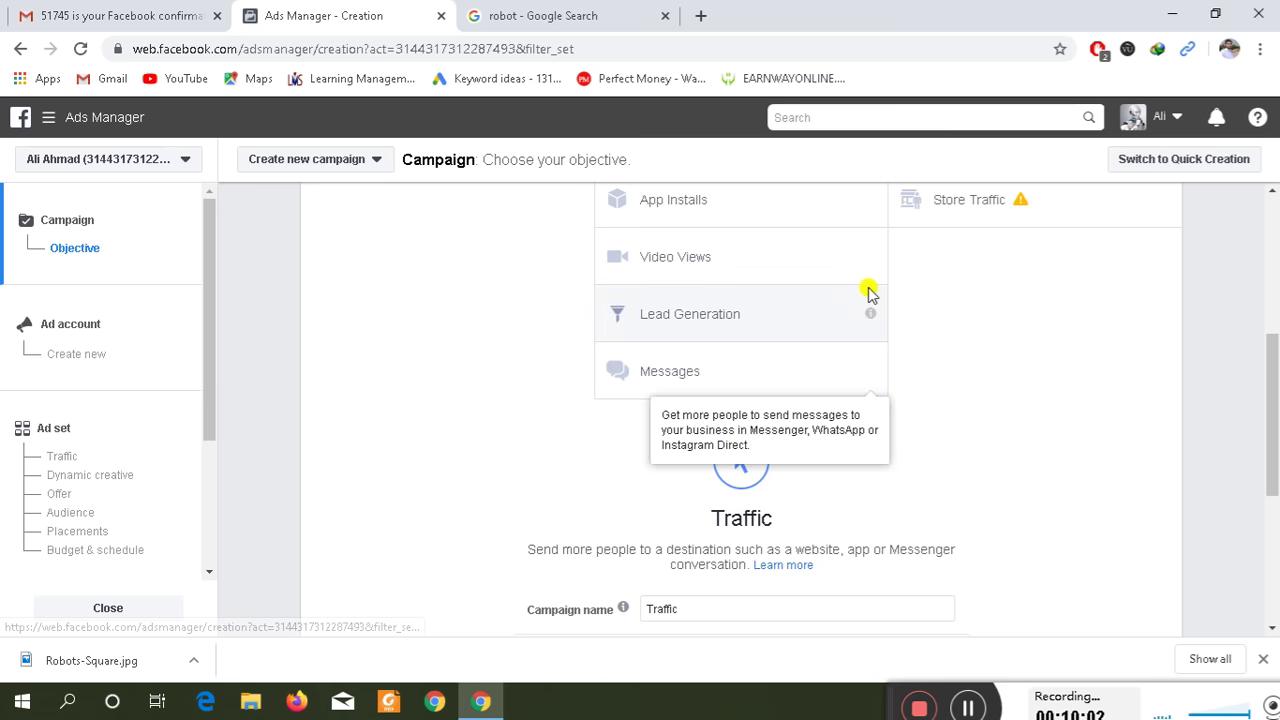
pyautogui.moveTo(1006, 206)
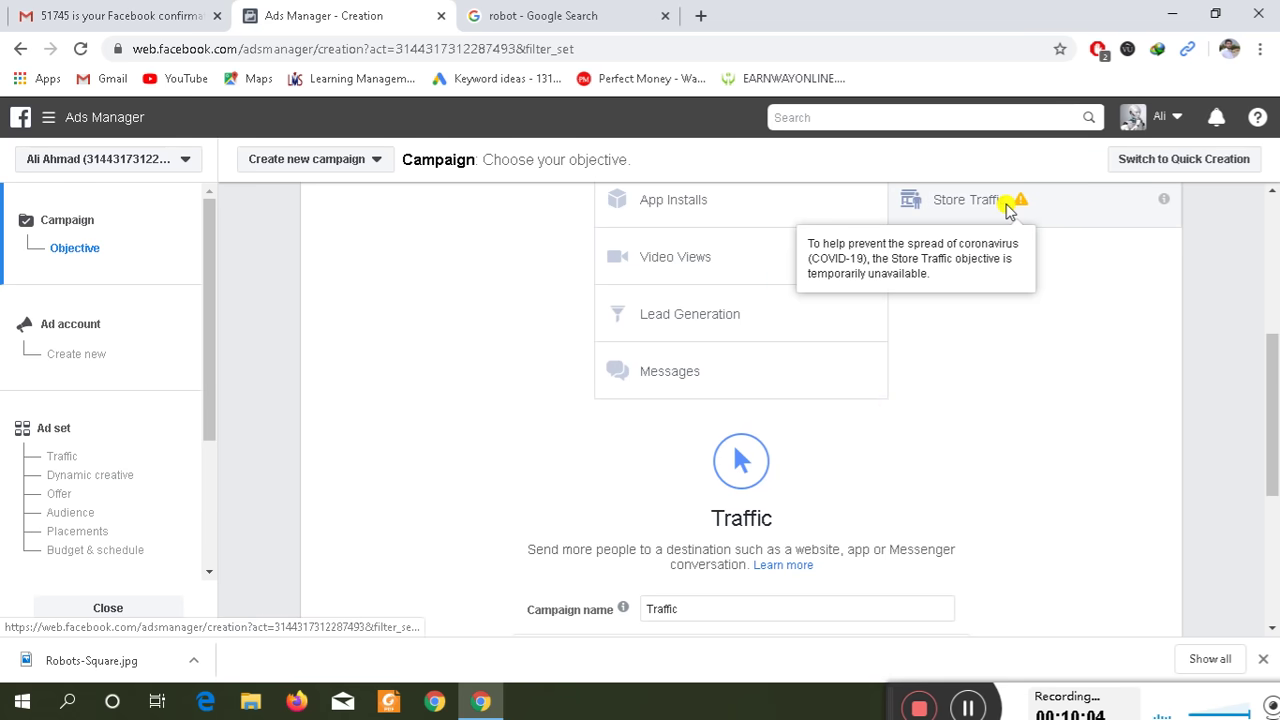
pyautogui.scroll(-1, 930, 342)
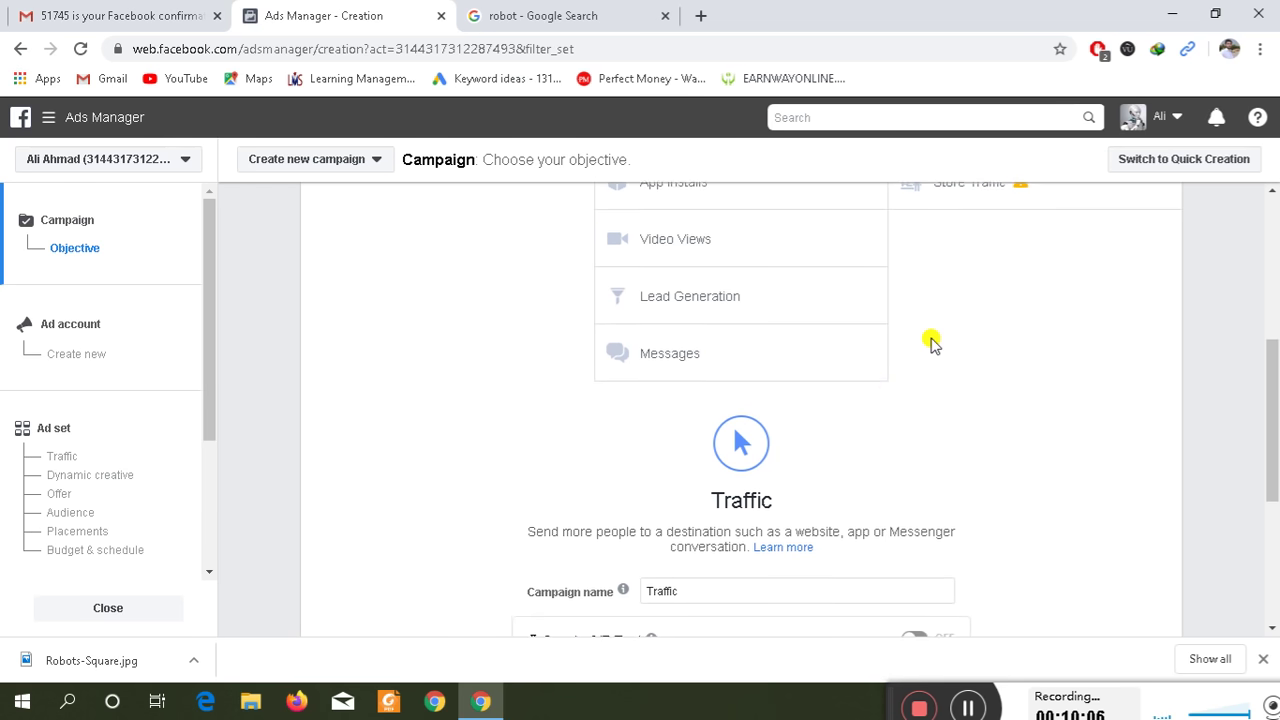
pyautogui.scroll(-2, 930, 342)
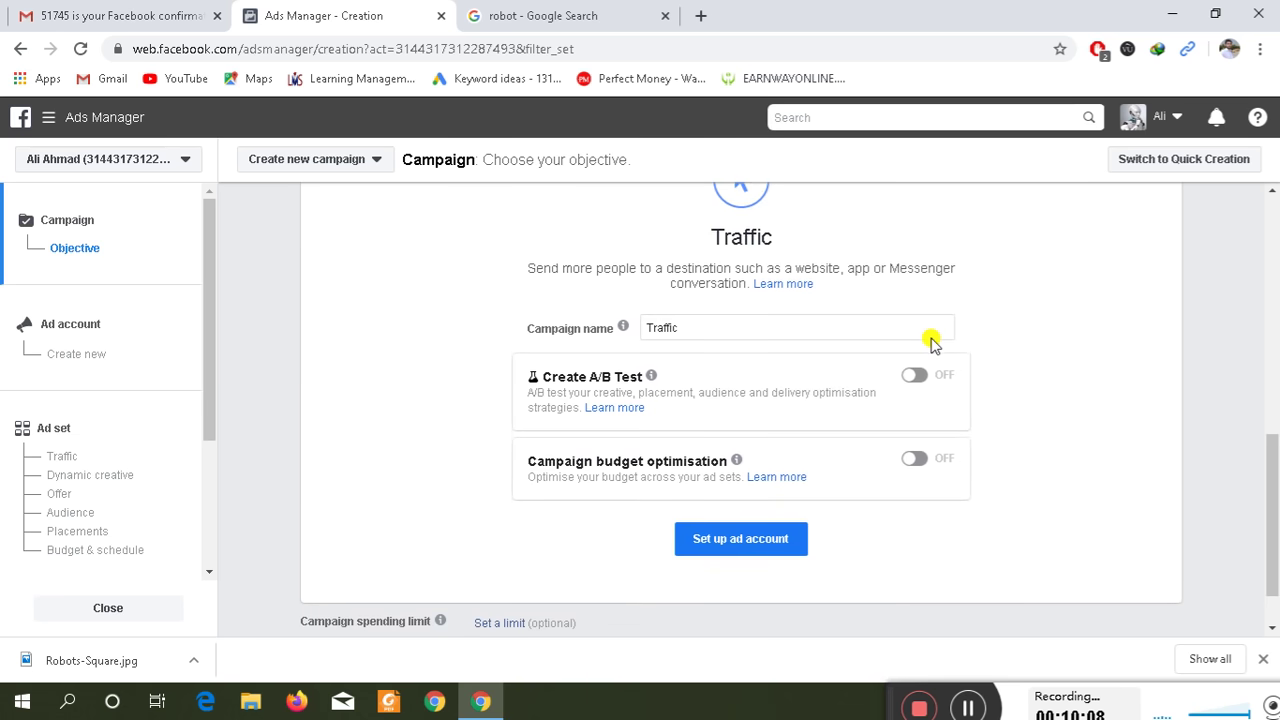
pyautogui.scroll(-1, 930, 343)
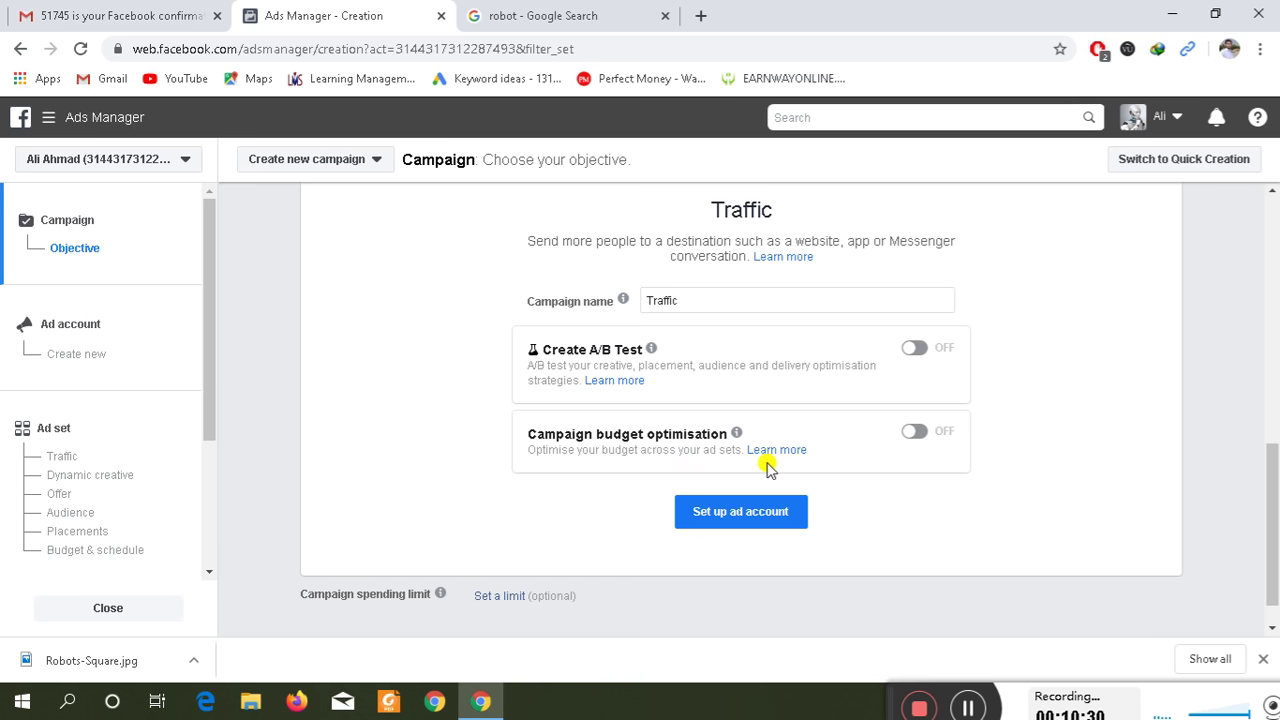
pyautogui.scroll(6, 768, 468)
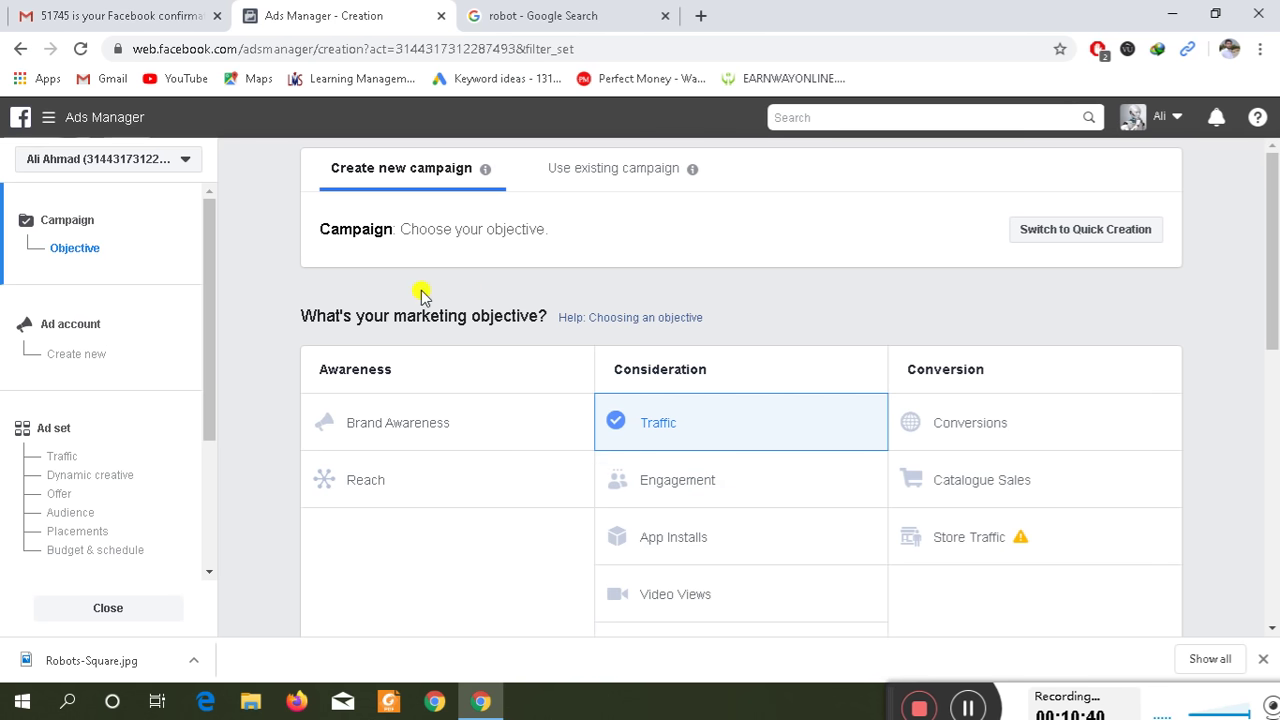
# Keep the personal ad account selected, then leave the unsaved campaign page.
pyautogui.click(1177, 118)
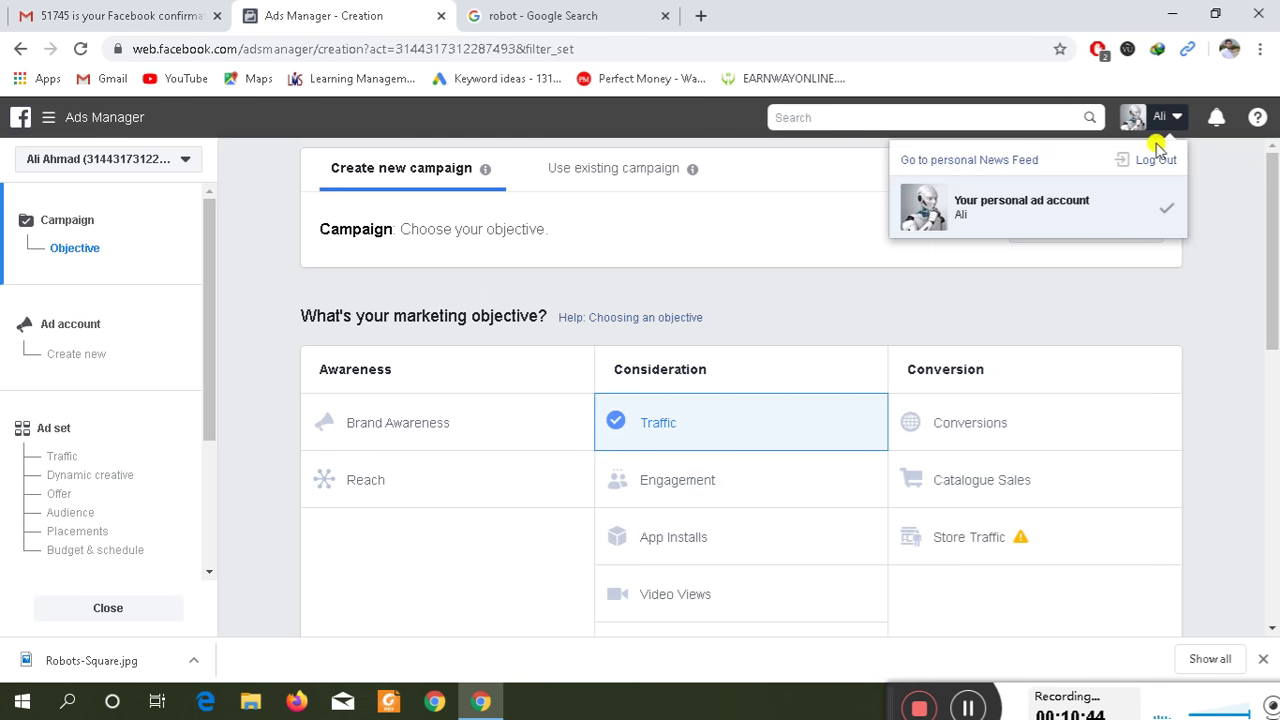
pyautogui.click(1052, 205)
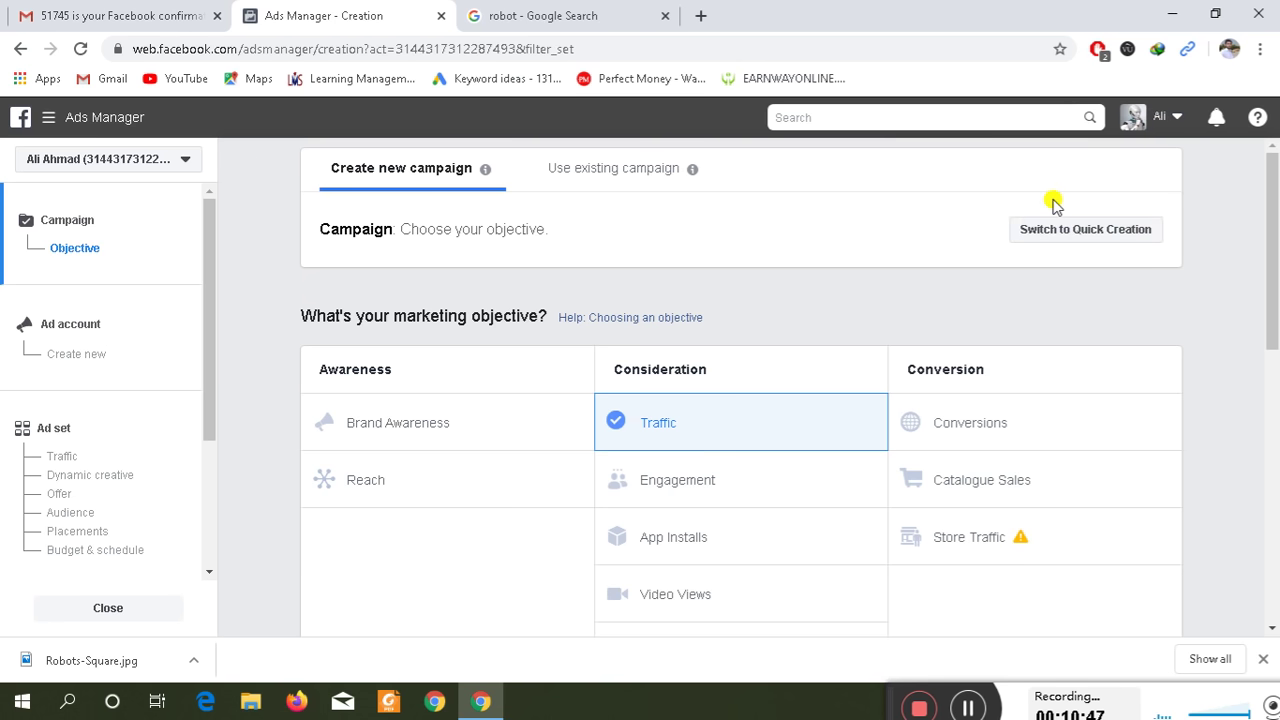
pyautogui.click(20, 48)
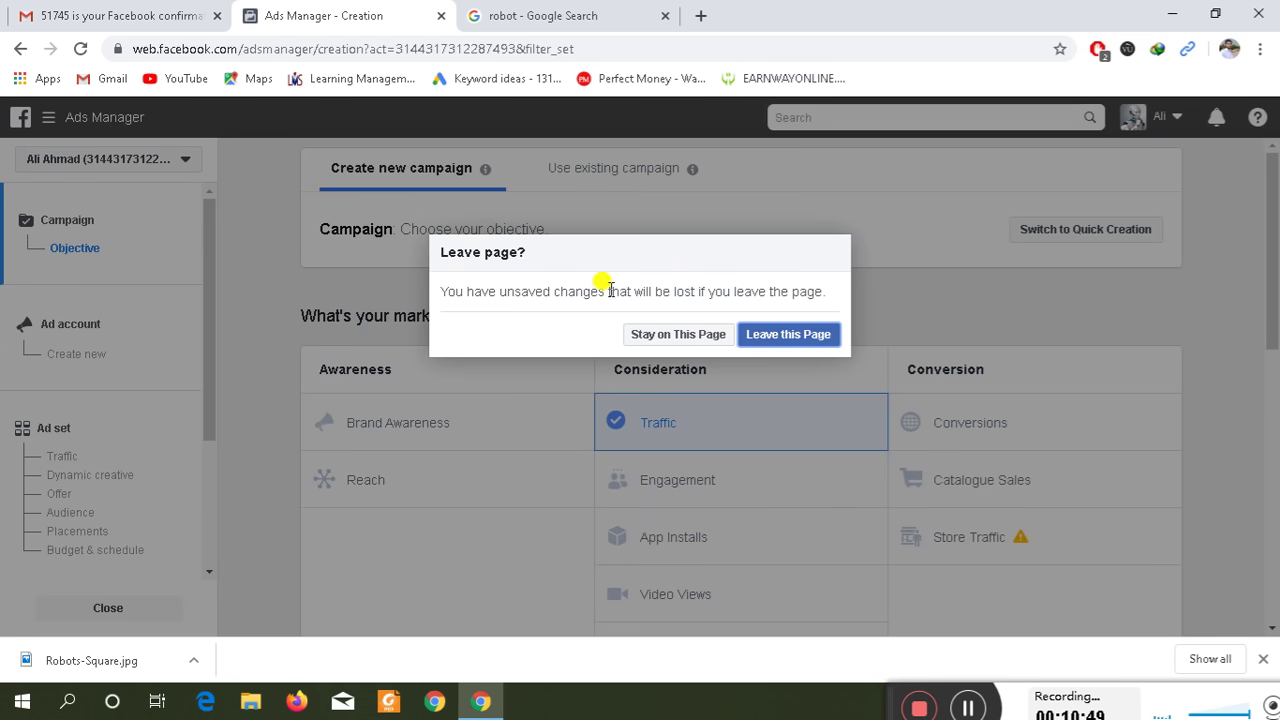
pyautogui.click(753, 335)
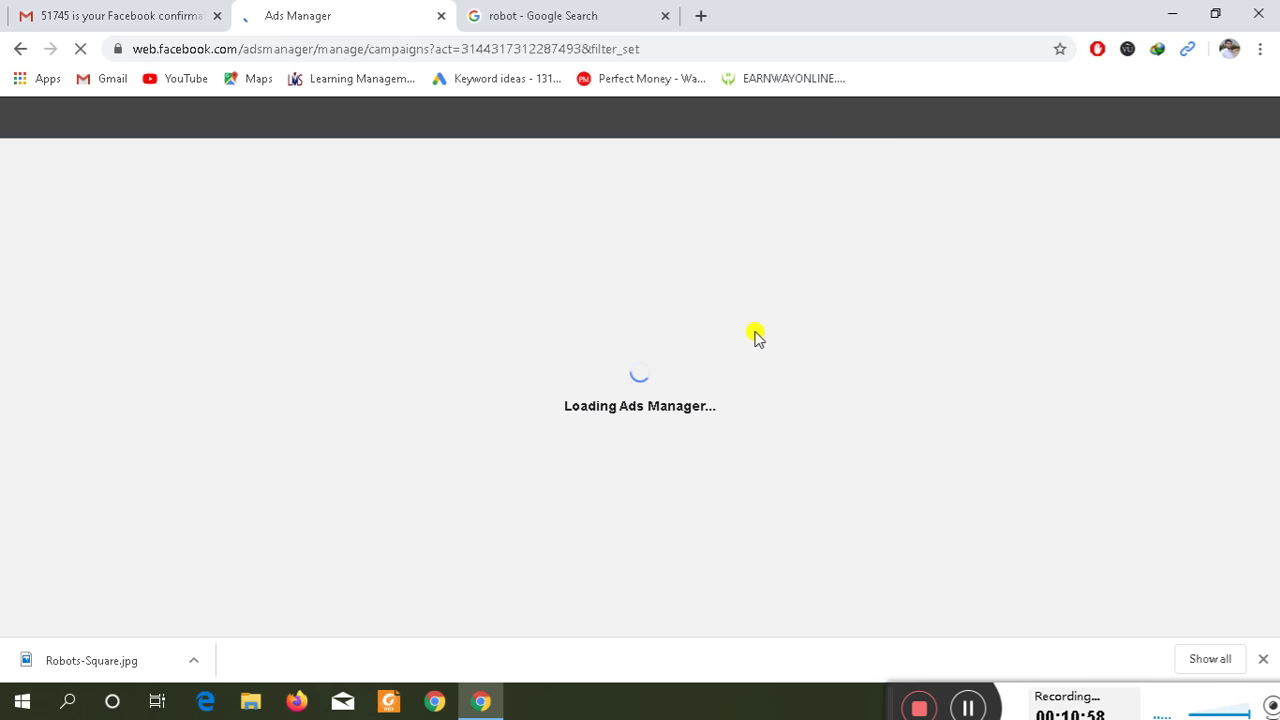
# Return to the Ads Manager tab, dismiss the ad-blocker warning and step back twice in history.
pyautogui.click(535, 10)
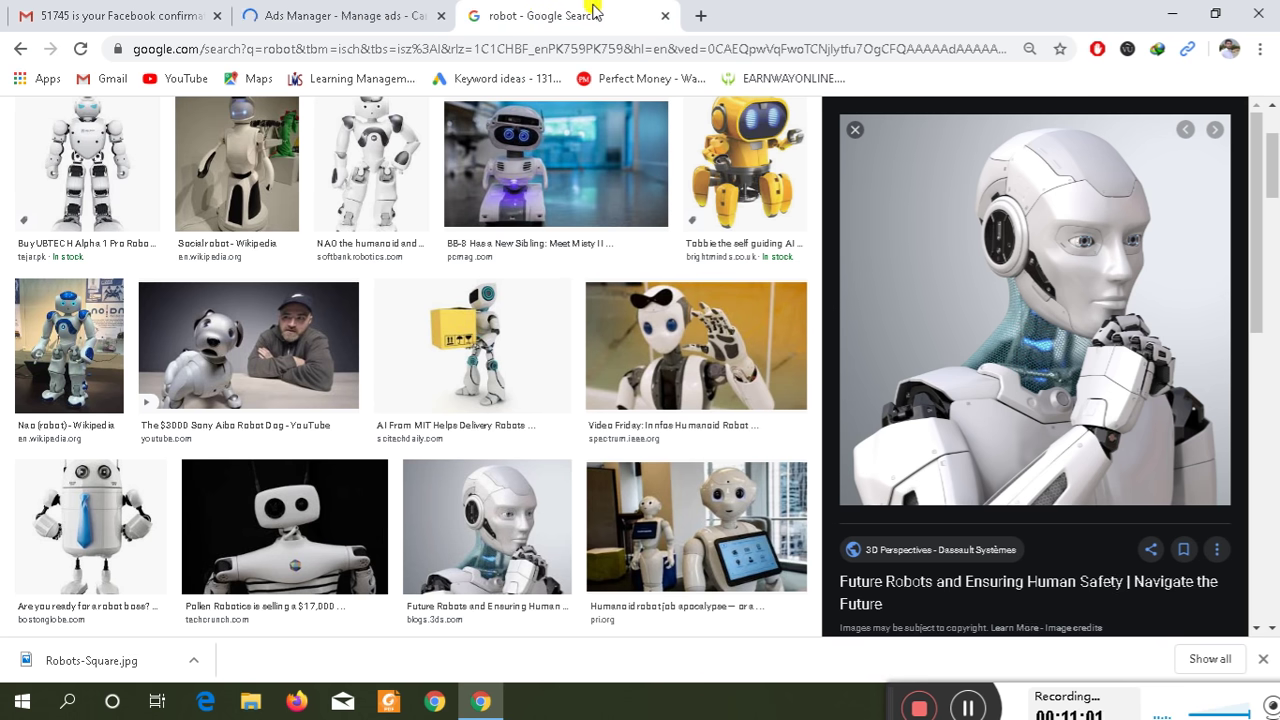
pyautogui.click(338, 12)
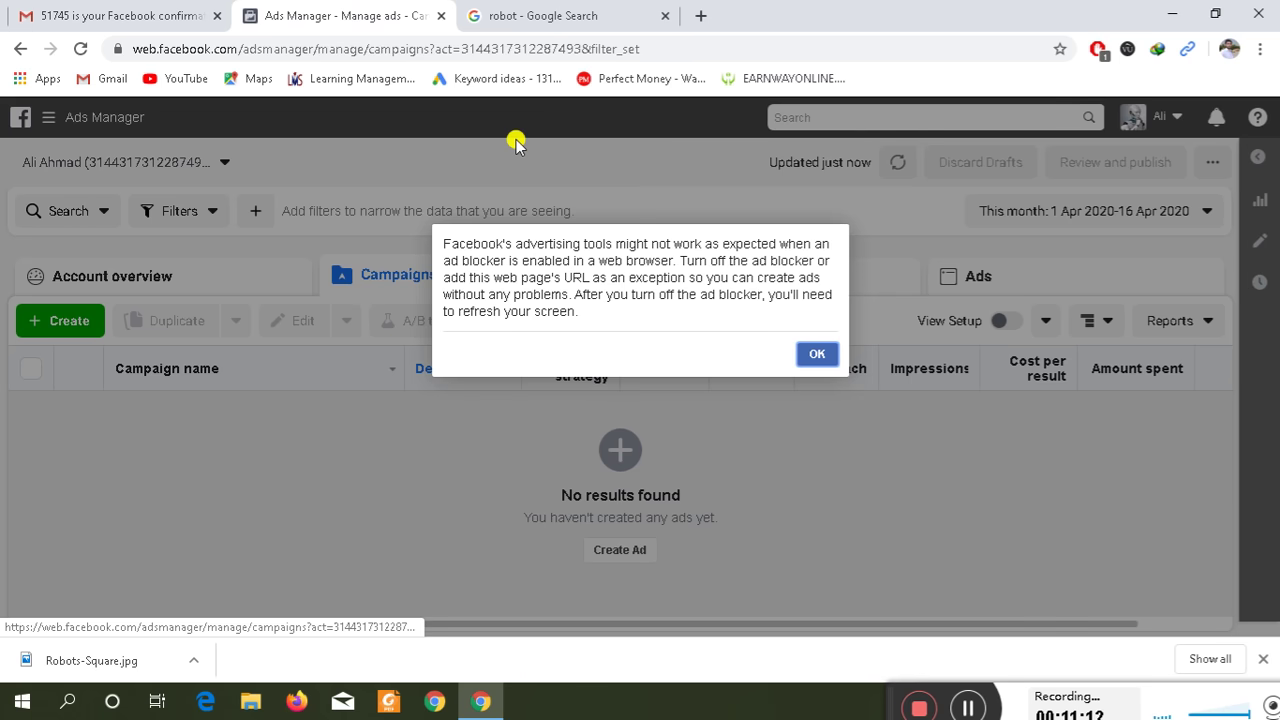
pyautogui.click(815, 353)
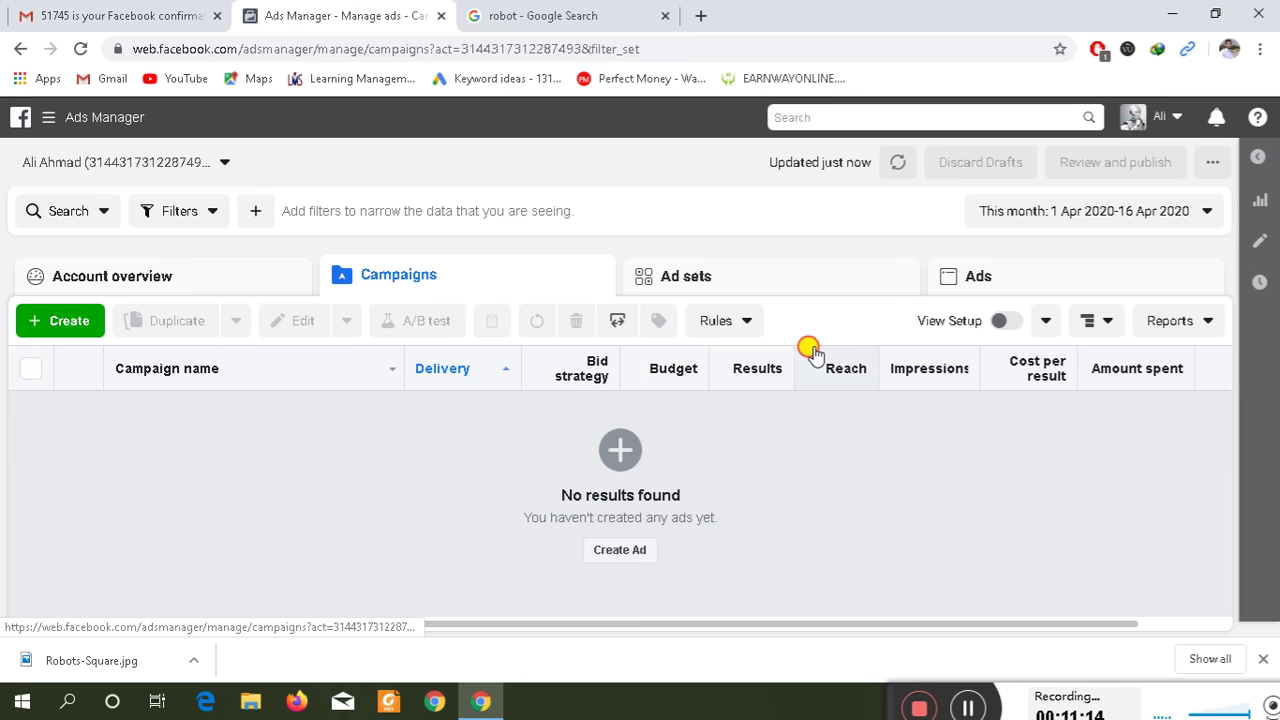
pyautogui.click(815, 353)
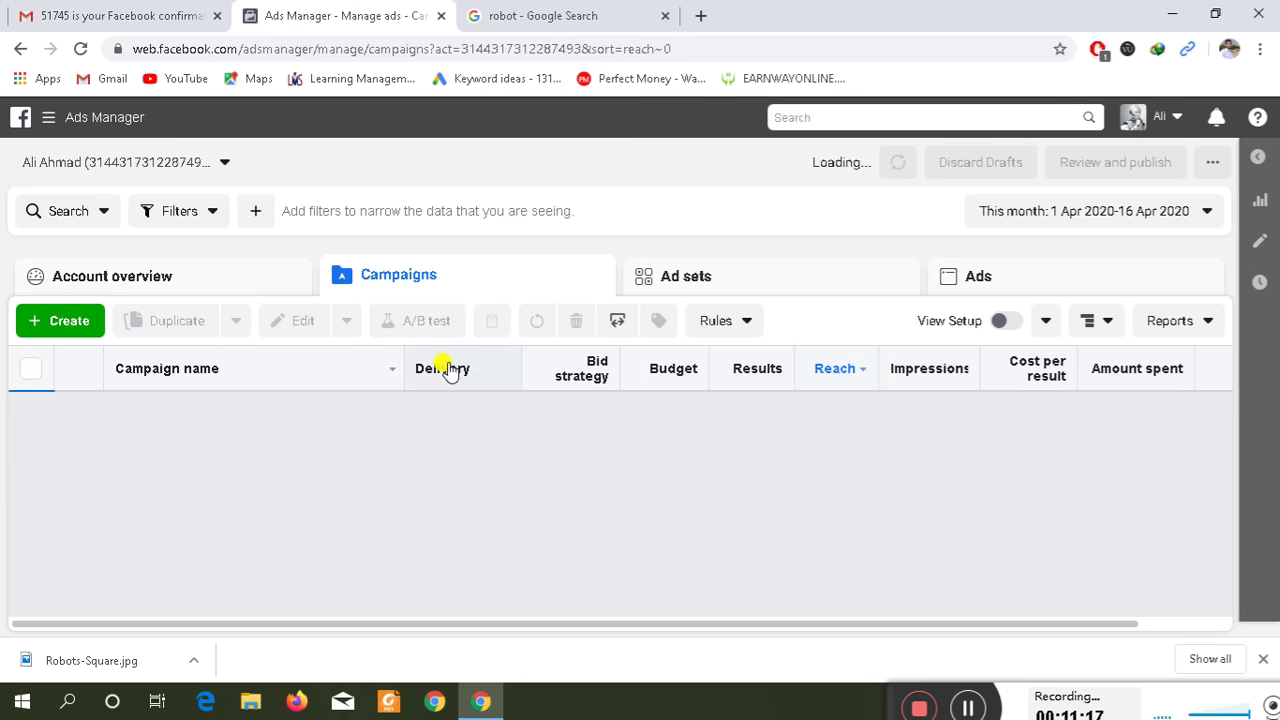
pyautogui.click(18, 49)
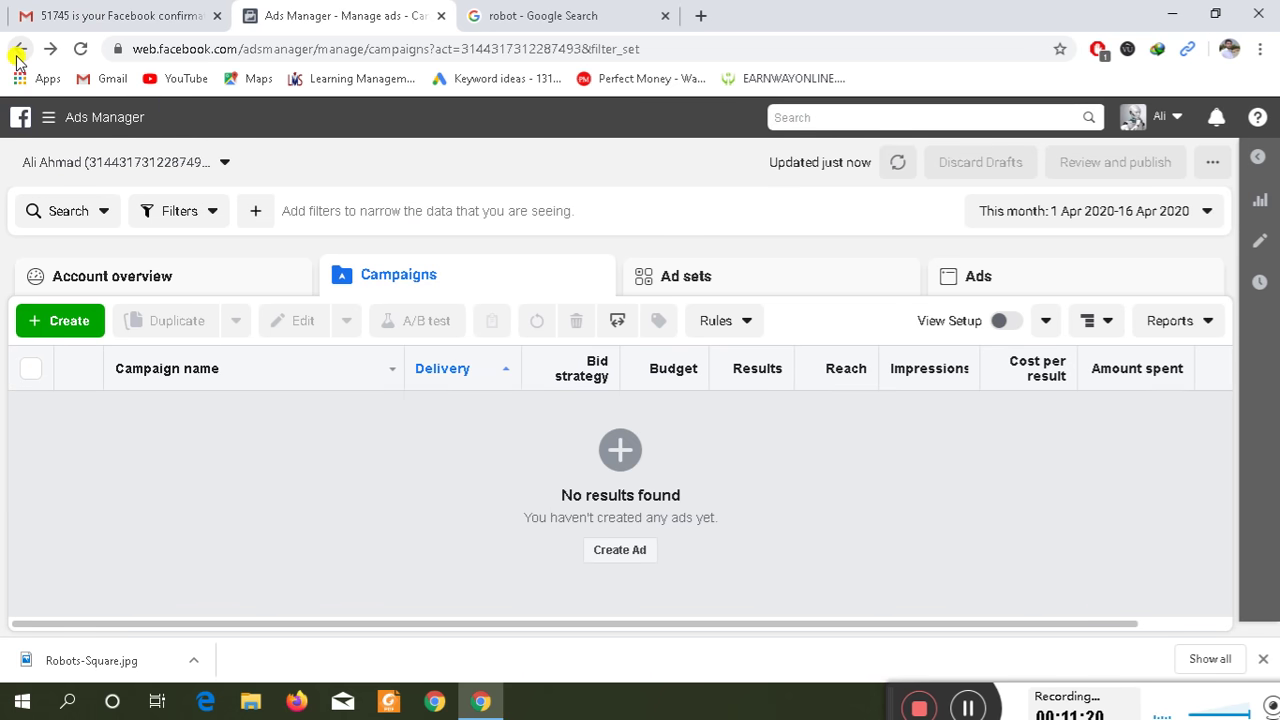
pyautogui.click(17, 57)
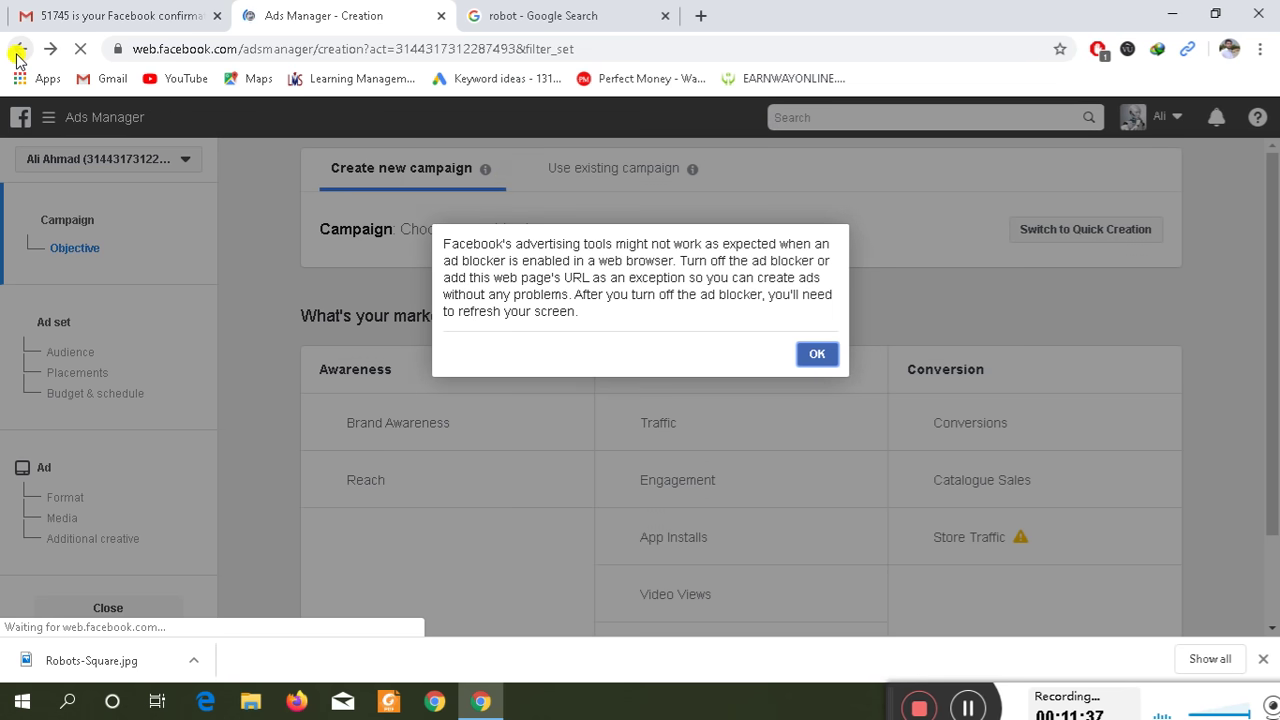
# Go back to the Facebook home page and choose Settings from the account dropdown.
pyautogui.click(18, 50)
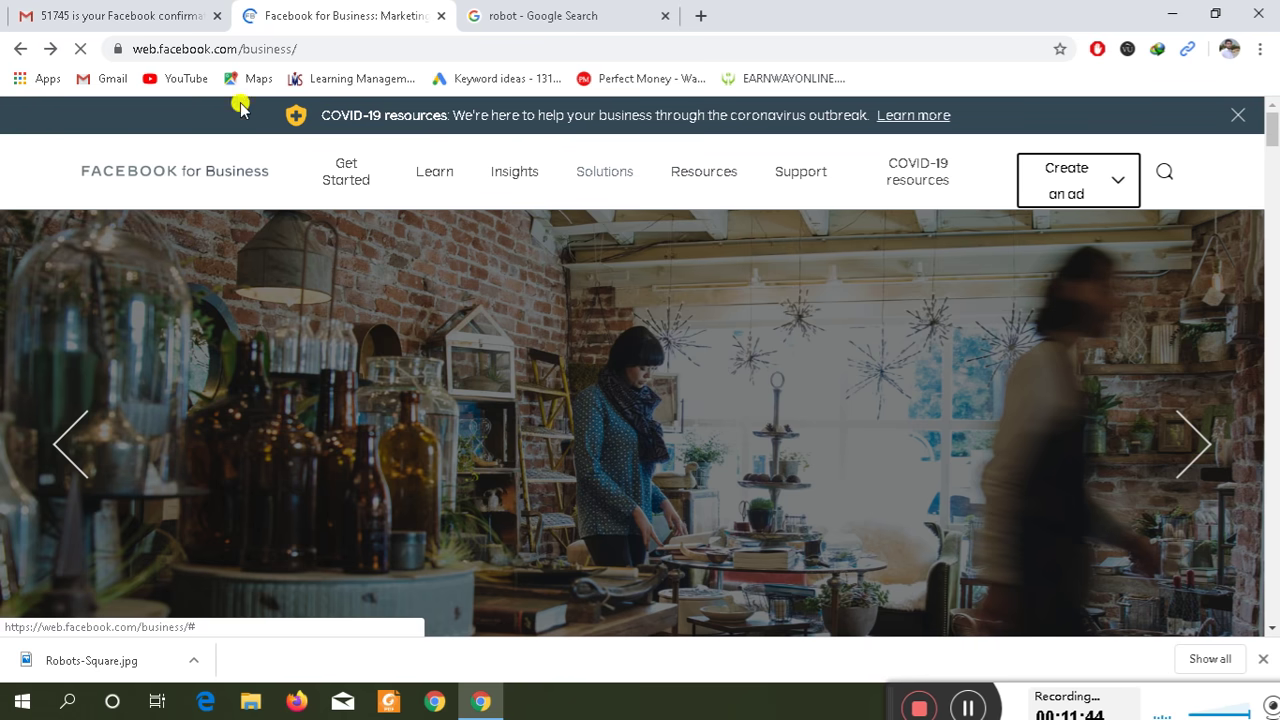
pyautogui.click(19, 50)
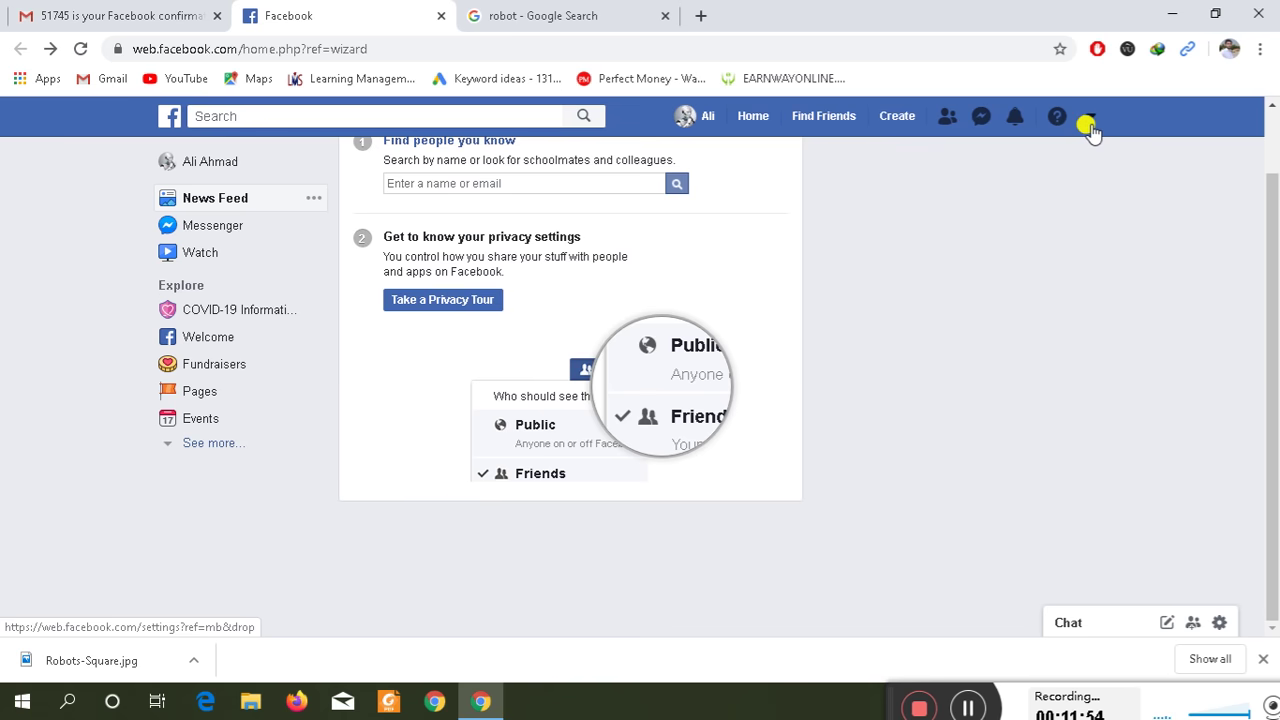
pyautogui.click(1089, 124)
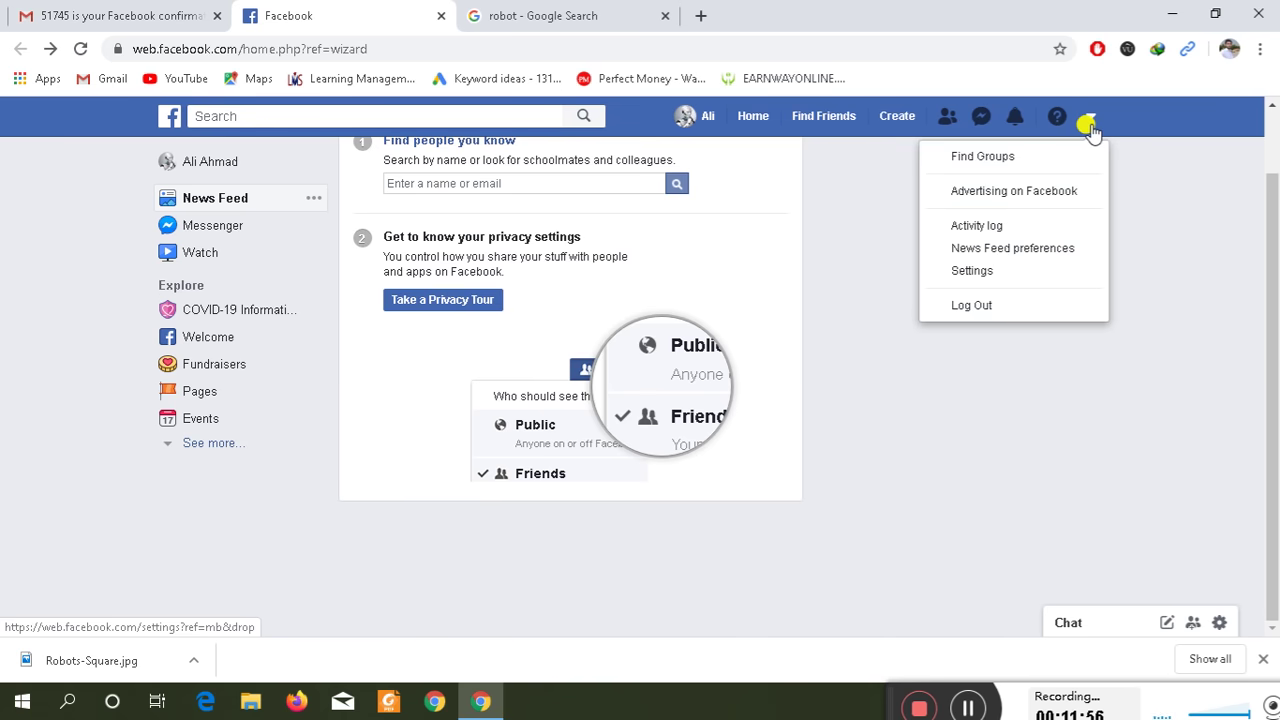
pyautogui.click(1004, 279)
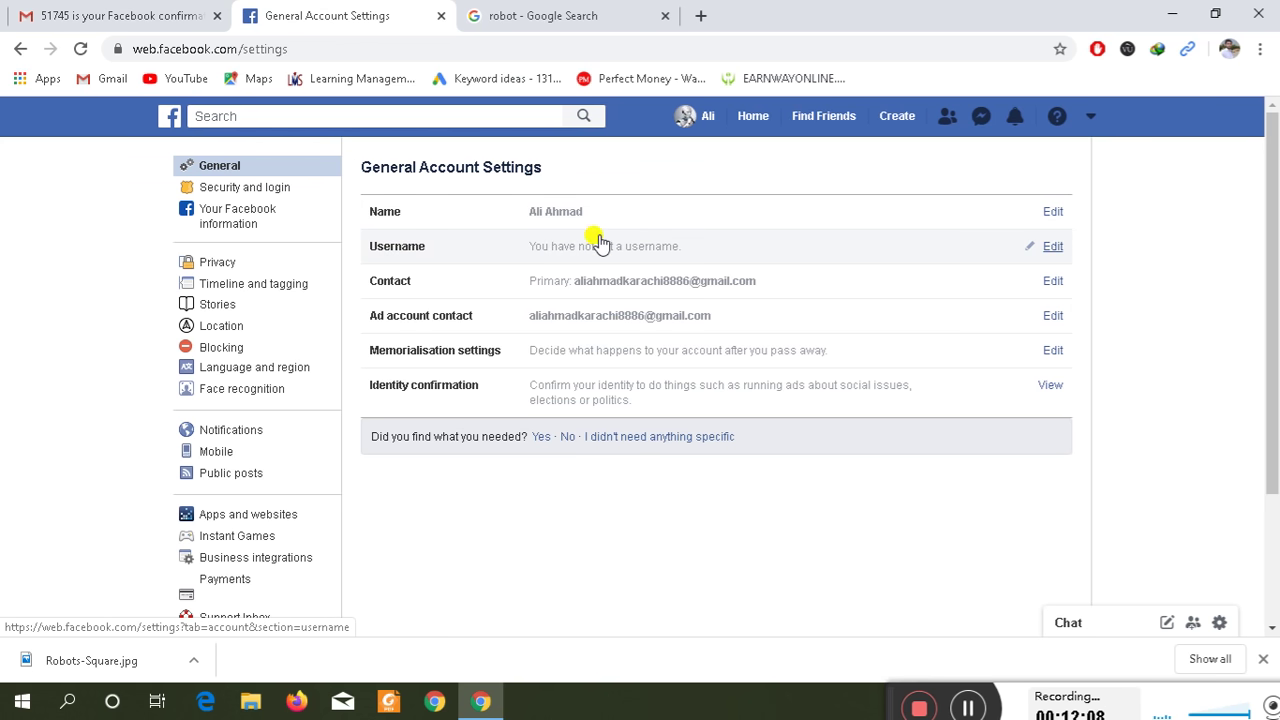
pyautogui.click(1053, 246)
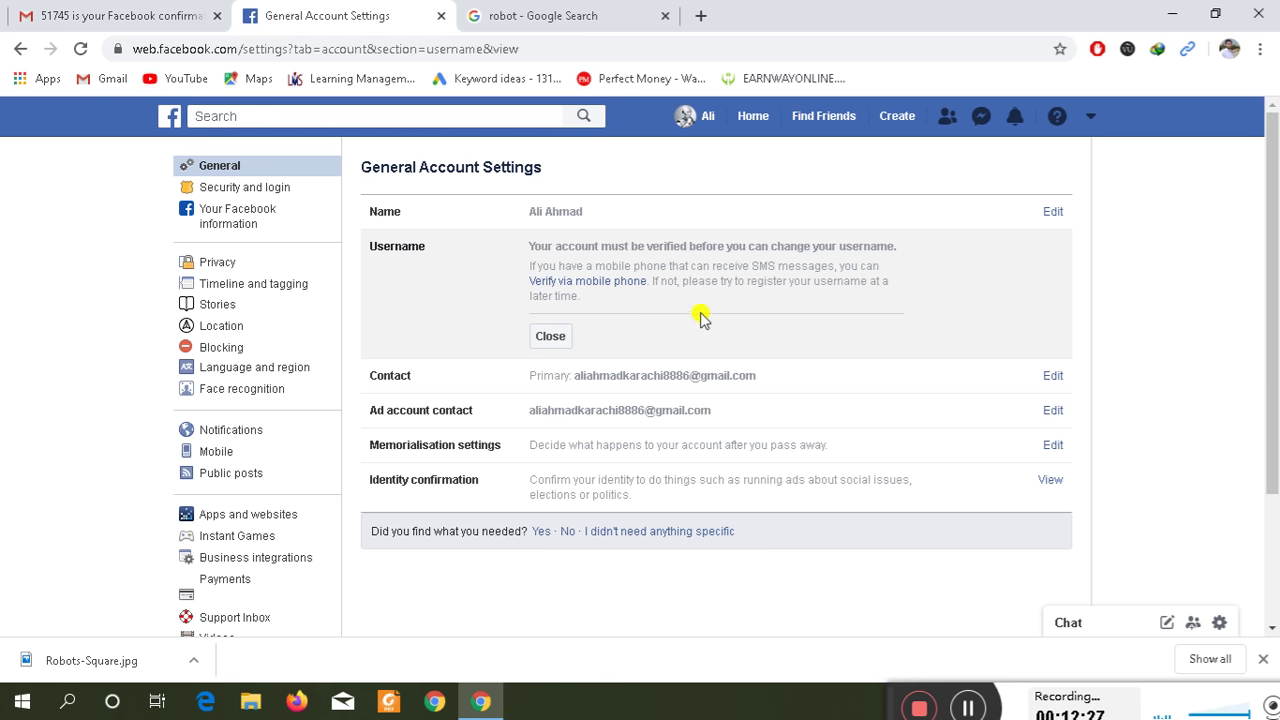
pyautogui.click(560, 338)
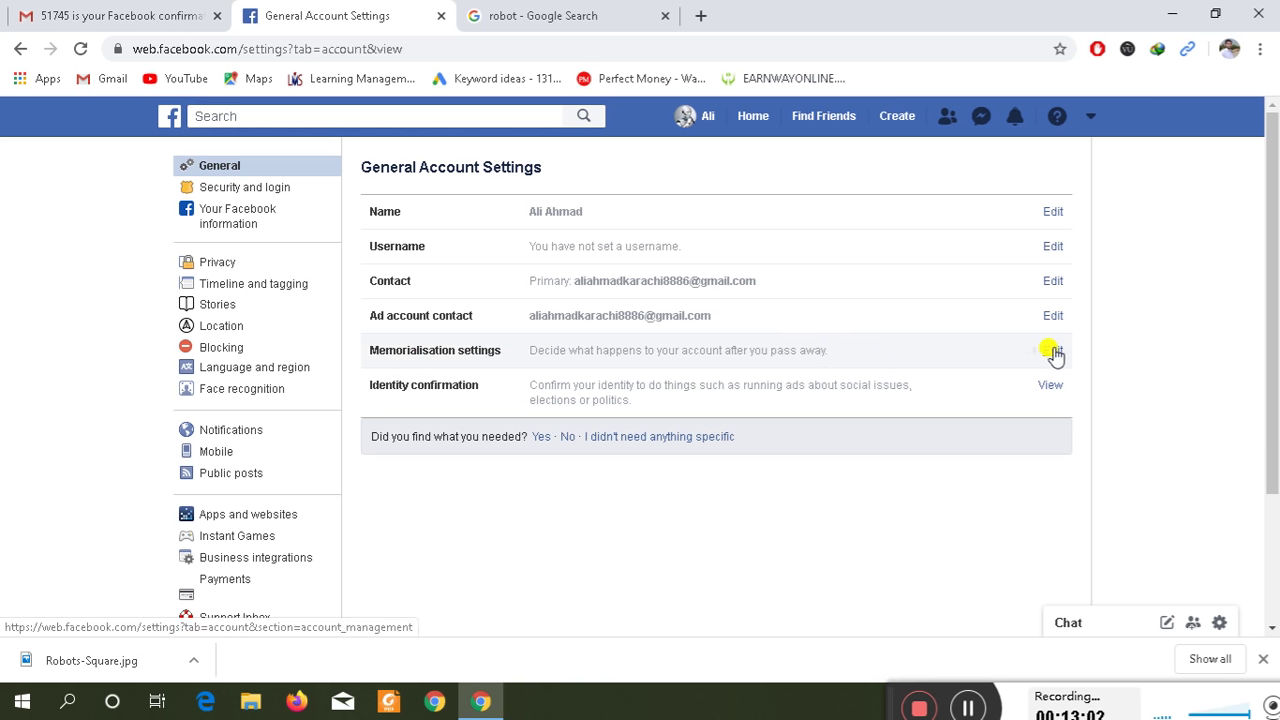
# Expand Memorialisation settings and focus the 'Choose a friend' legacy contact field.
pyautogui.click(1053, 351)
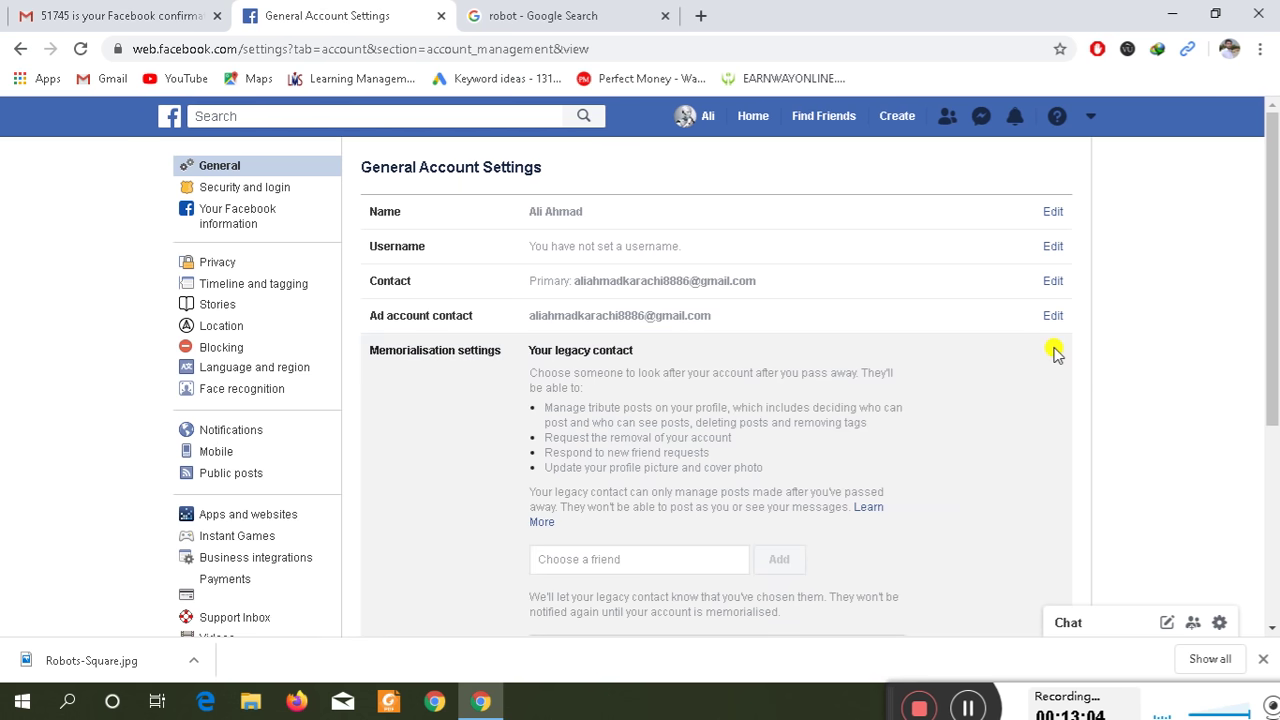
pyautogui.scroll(-1, 766, 491)
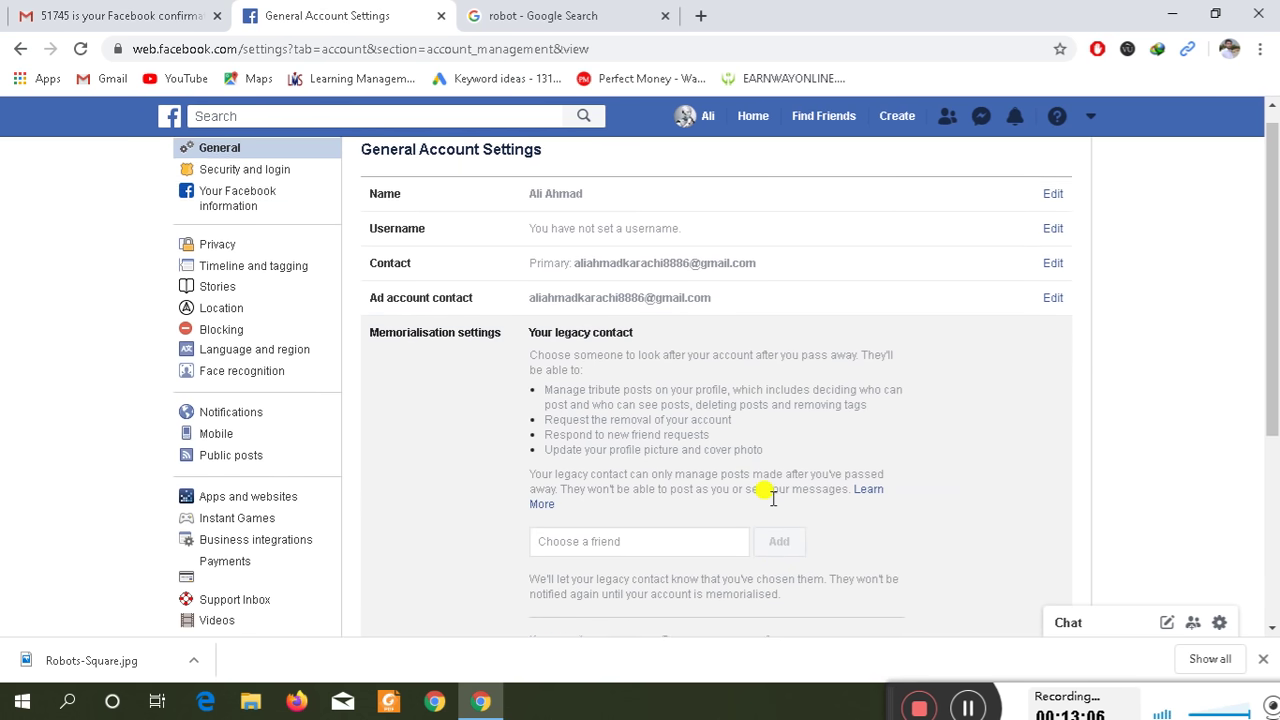
pyautogui.click(662, 479)
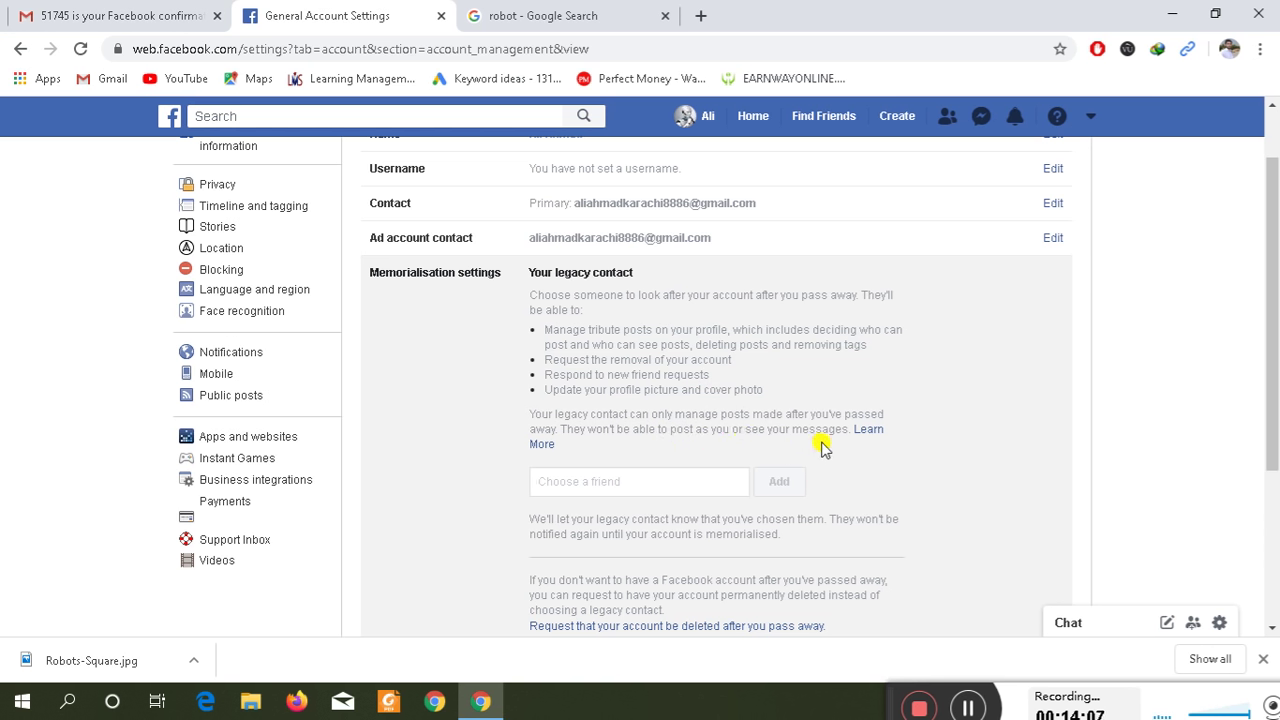
# Open Identity confirmation further down, reaching the password re-entry prompt.
pyautogui.scroll(-1, 848, 453)
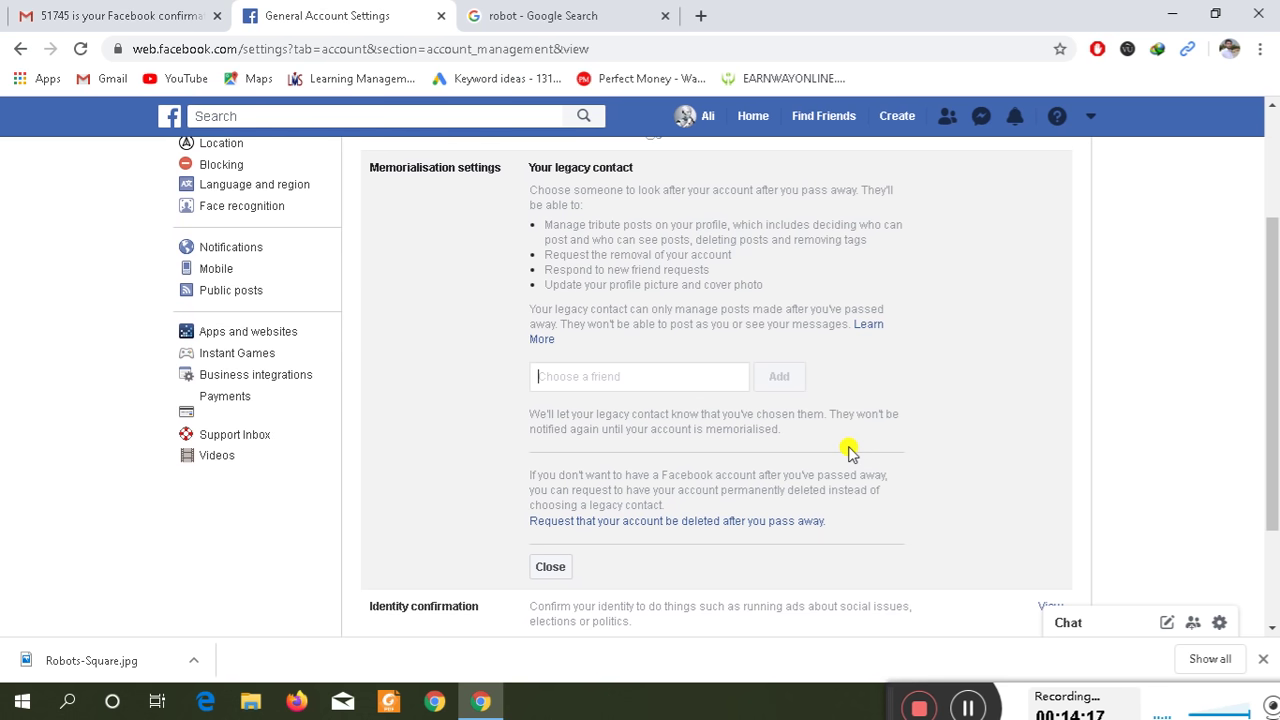
pyautogui.scroll(-1, 848, 453)
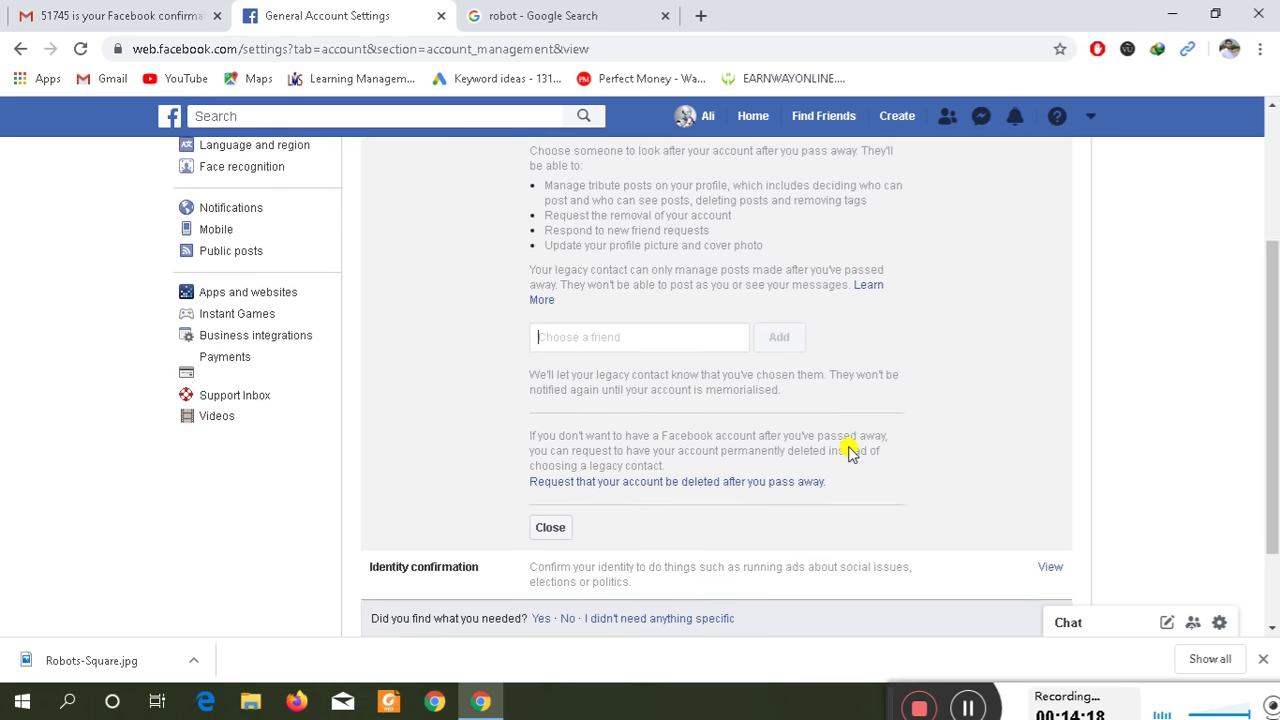
pyautogui.scroll(-1, 848, 453)
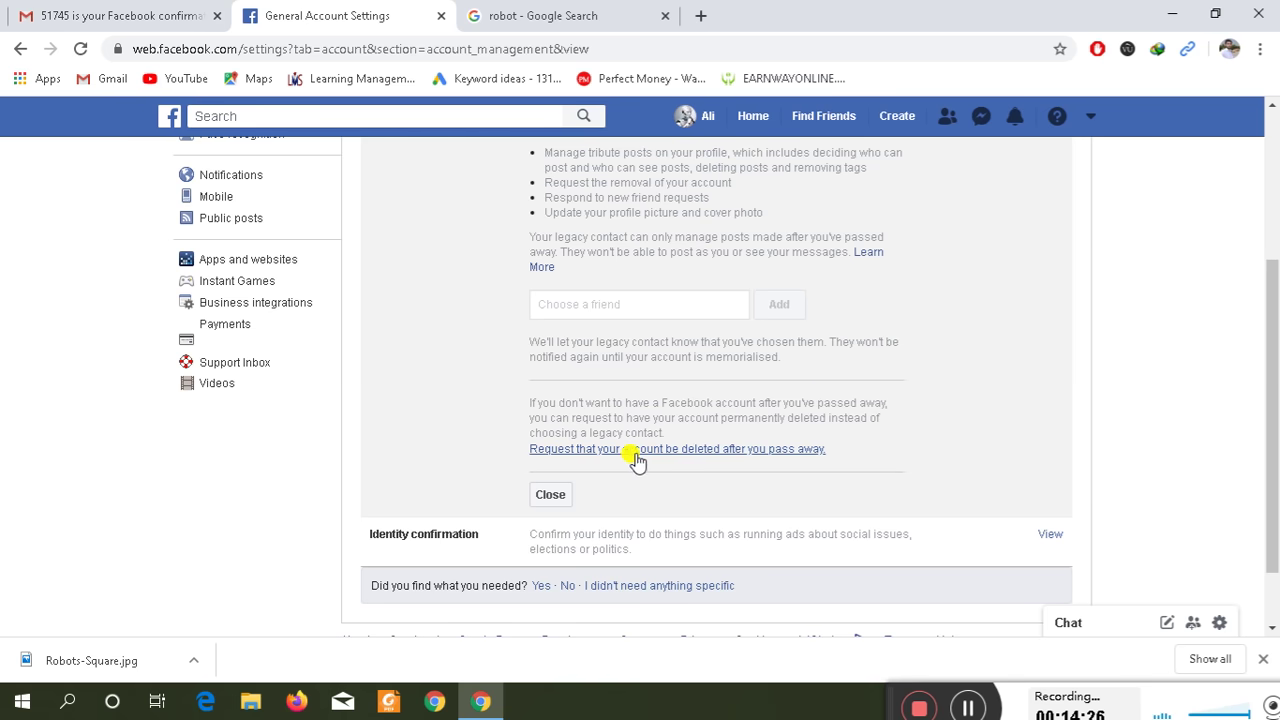
pyautogui.scroll(-1, 677, 480)
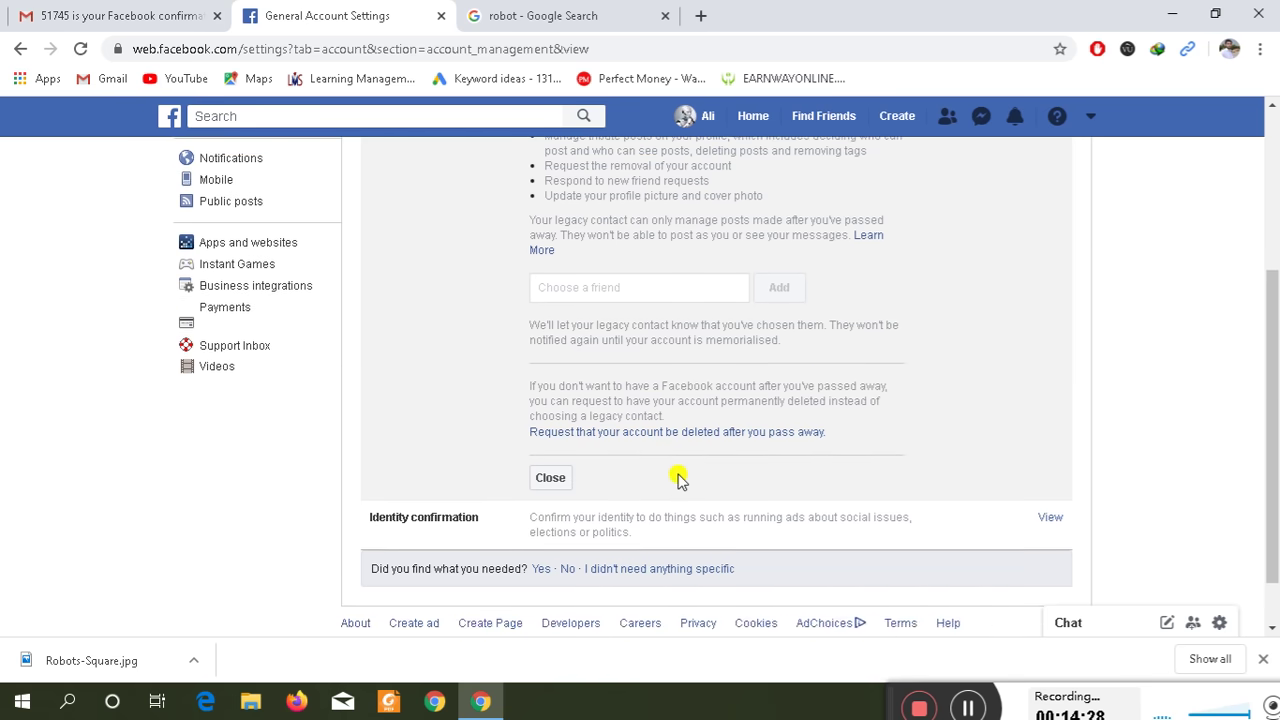
pyautogui.scroll(1, 677, 480)
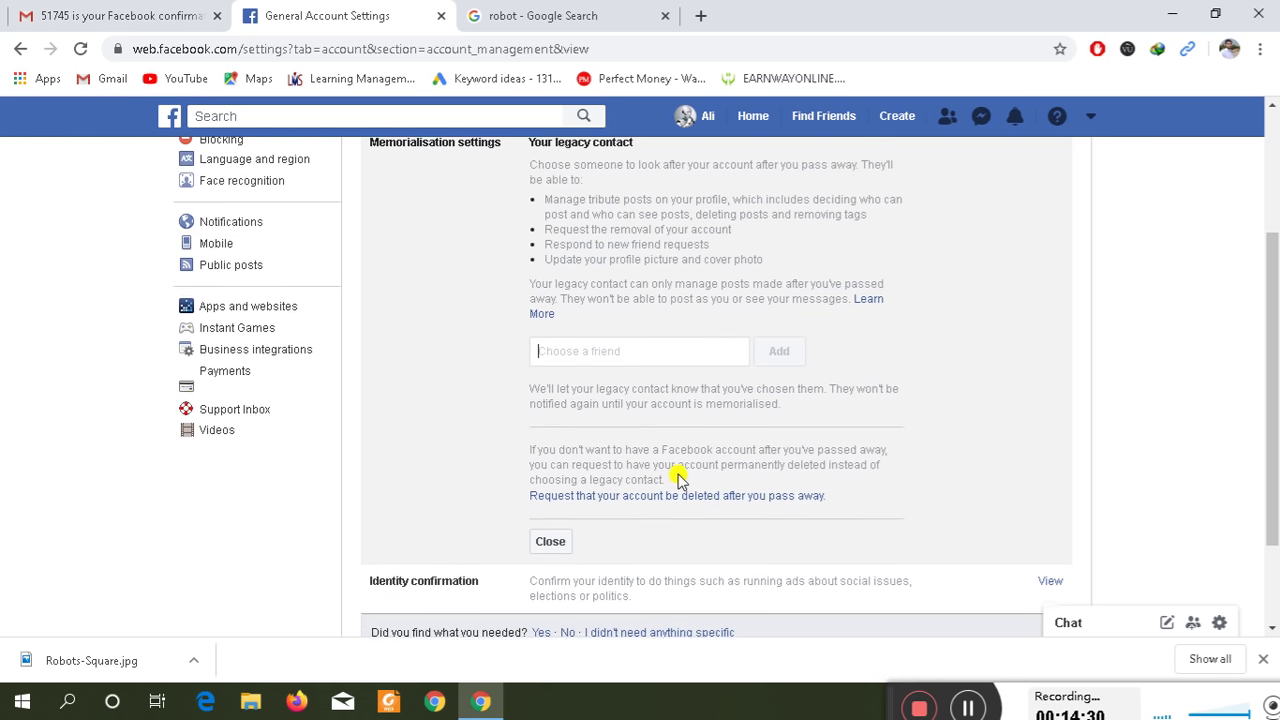
pyautogui.scroll(-2, 677, 480)
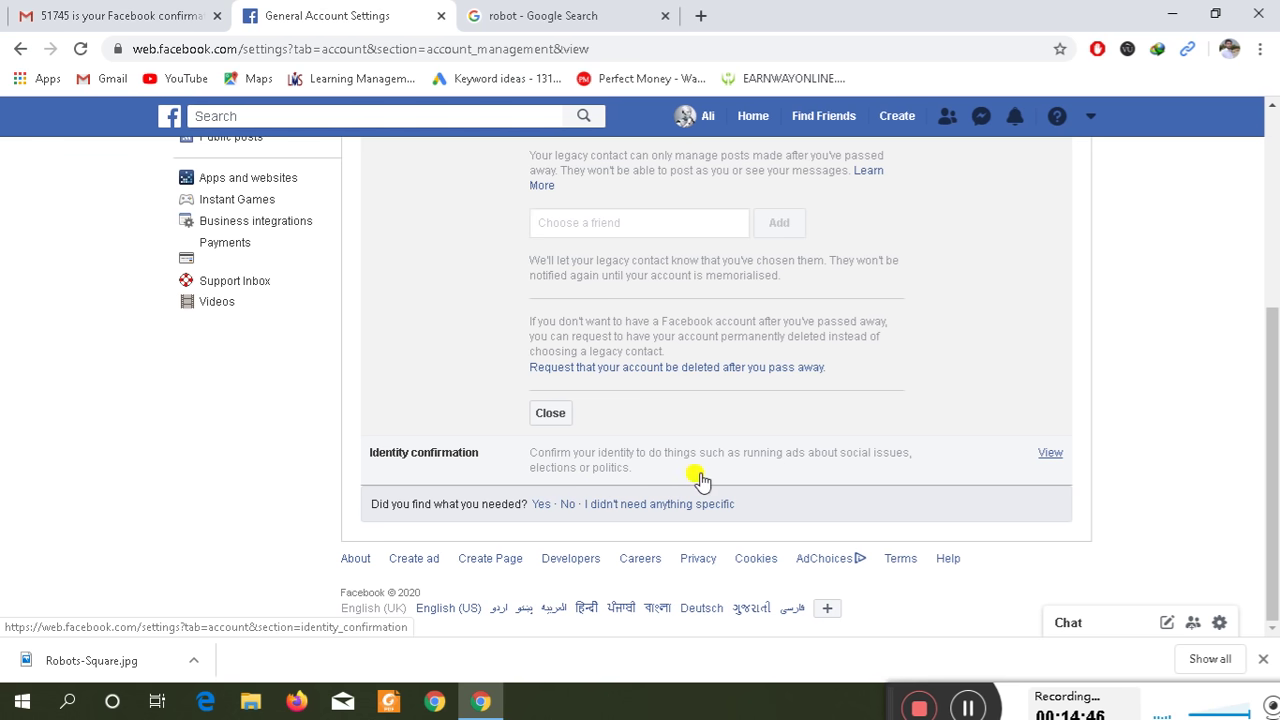
pyautogui.click(1058, 455)
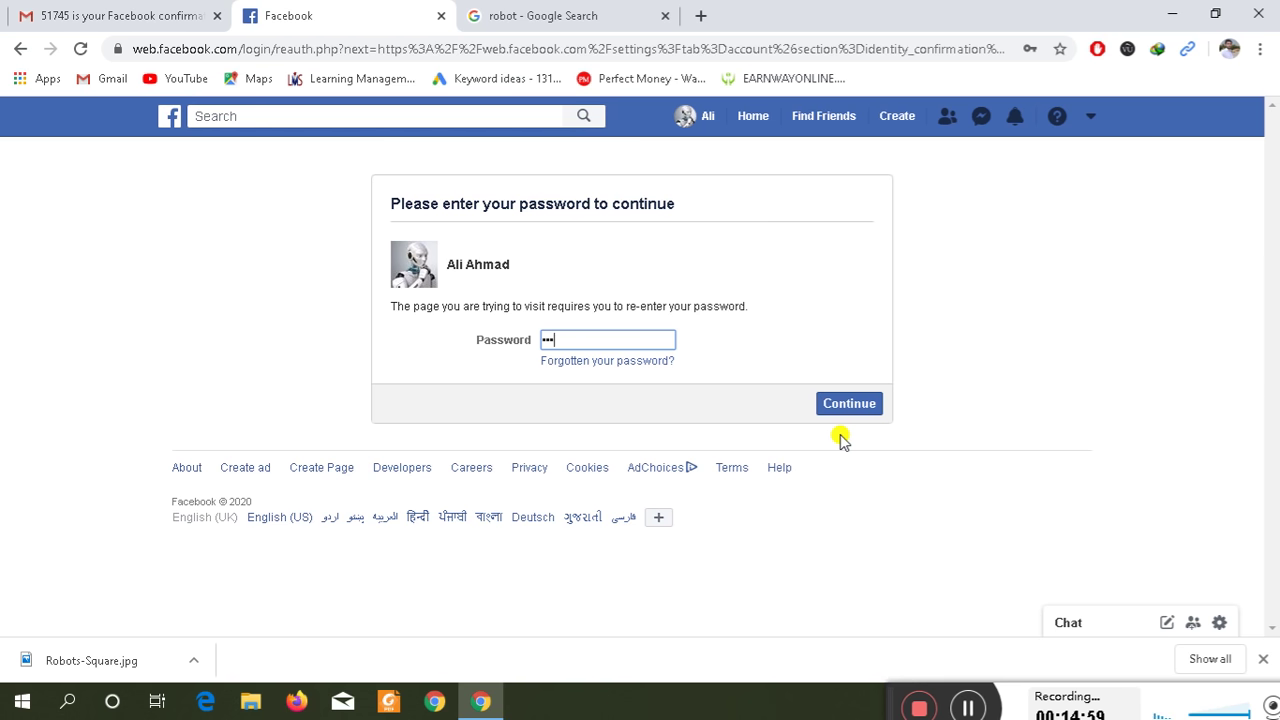
# Clear the Password field, enter the account password again, and continue.
pyautogui.press('BackSpace')
pyautogui.write('••••')
pyautogui.click(843, 405)
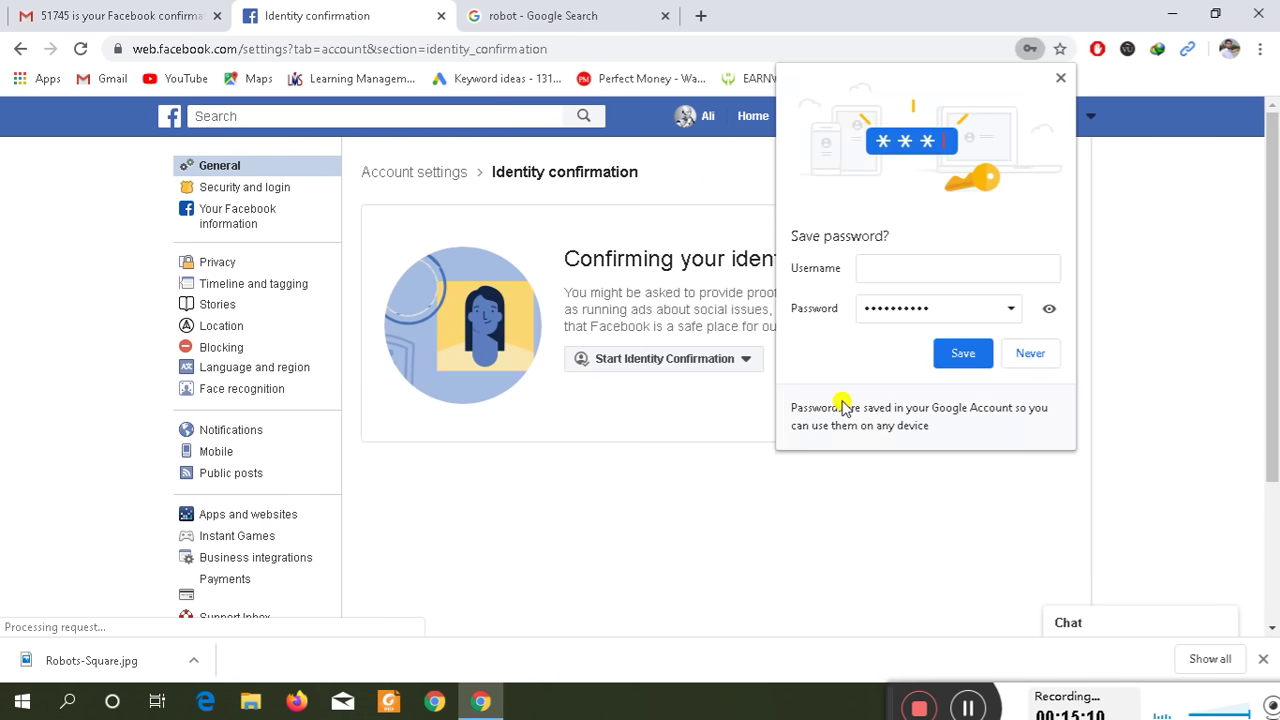
# Save the password in Chrome and preview the identity confirmation options.
pyautogui.click(952, 353)
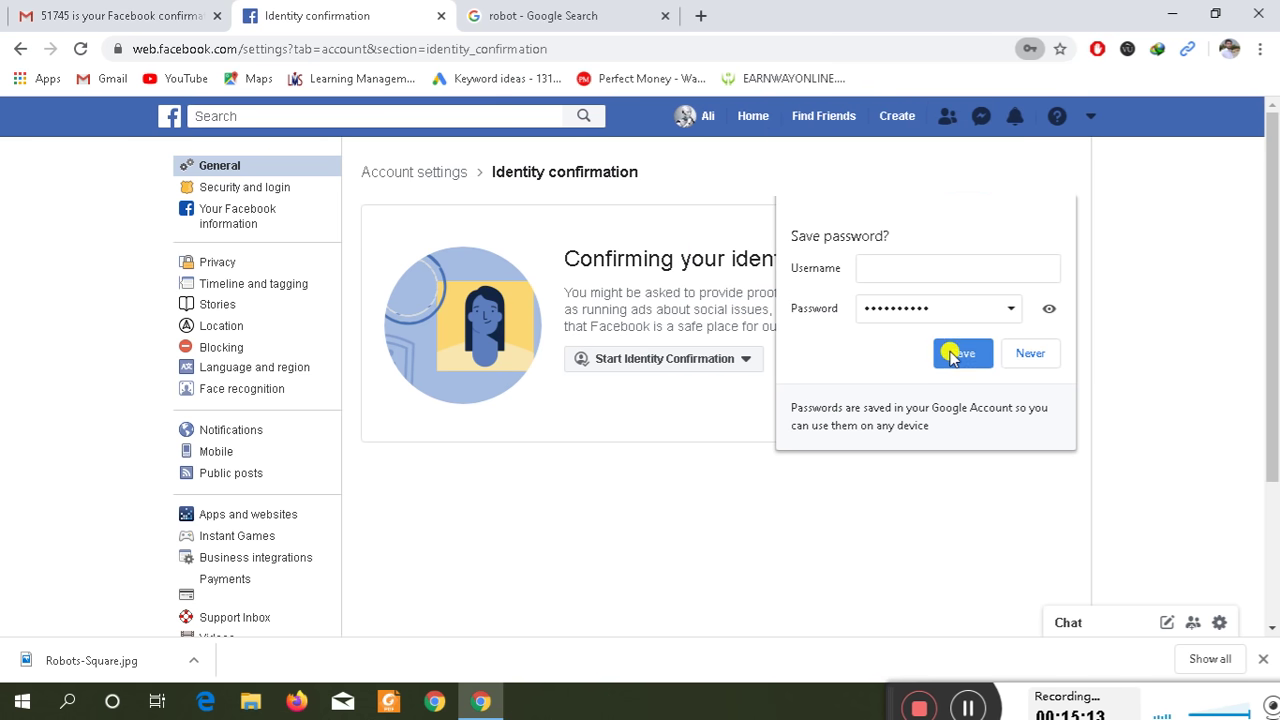
pyautogui.click(752, 362)
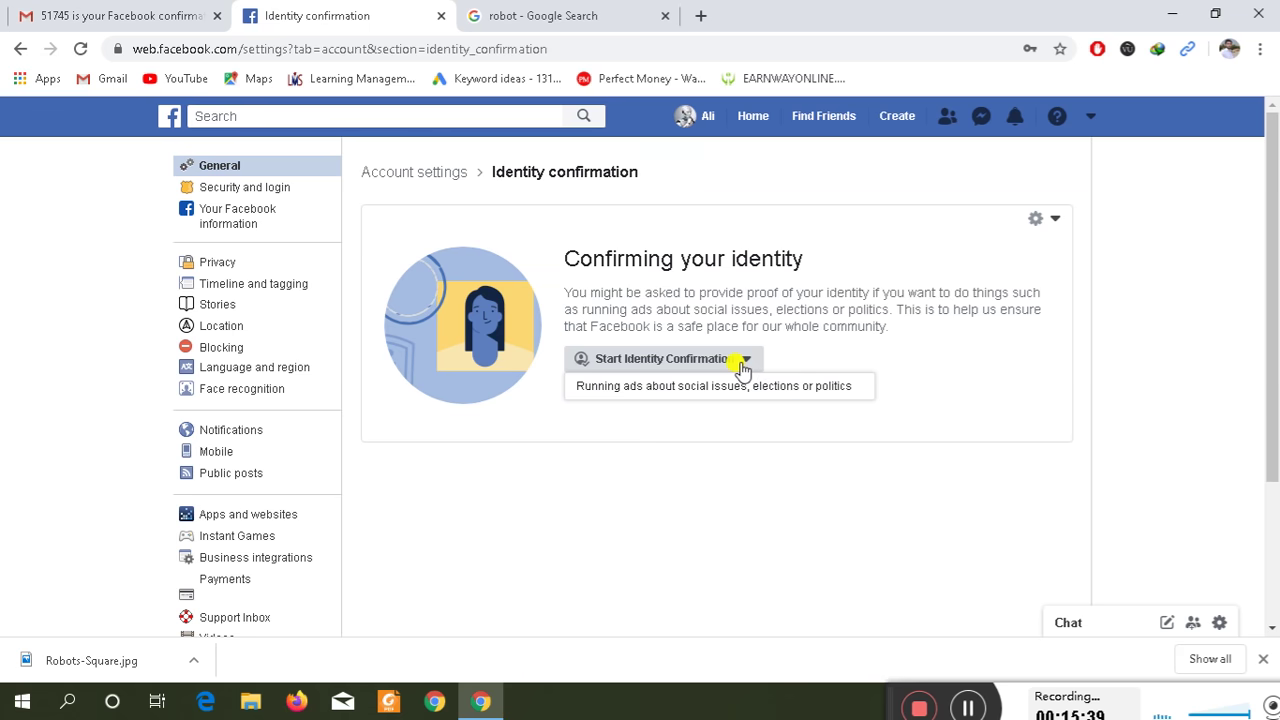
pyautogui.click(729, 408)
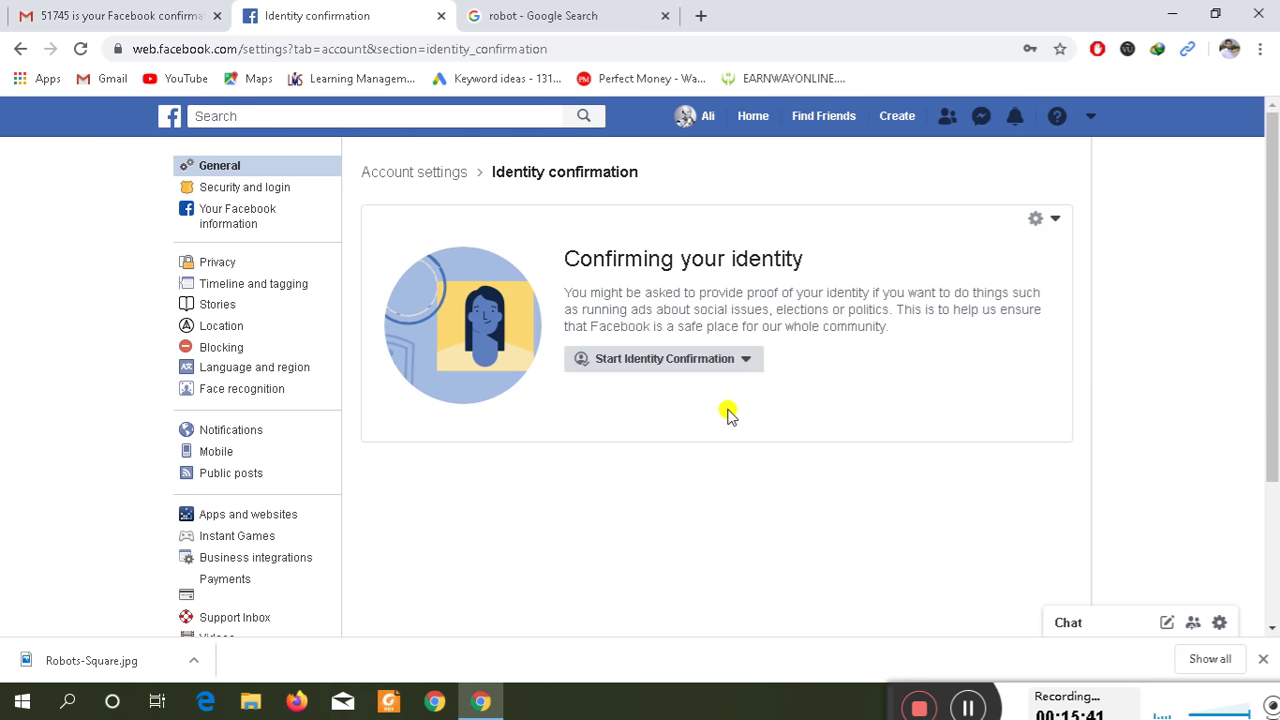
# Pick identity confirmation for running political ads, dismiss the window, and go to Security and login.
pyautogui.click(622, 369)
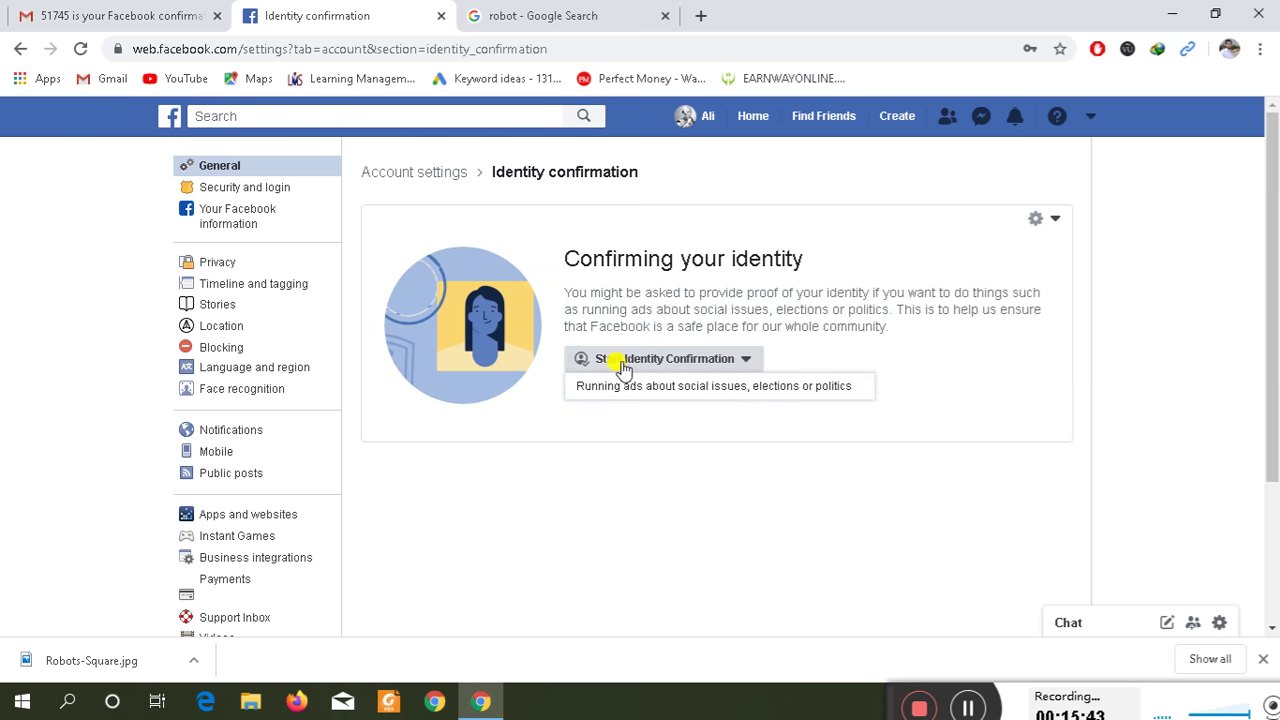
pyautogui.click(622, 387)
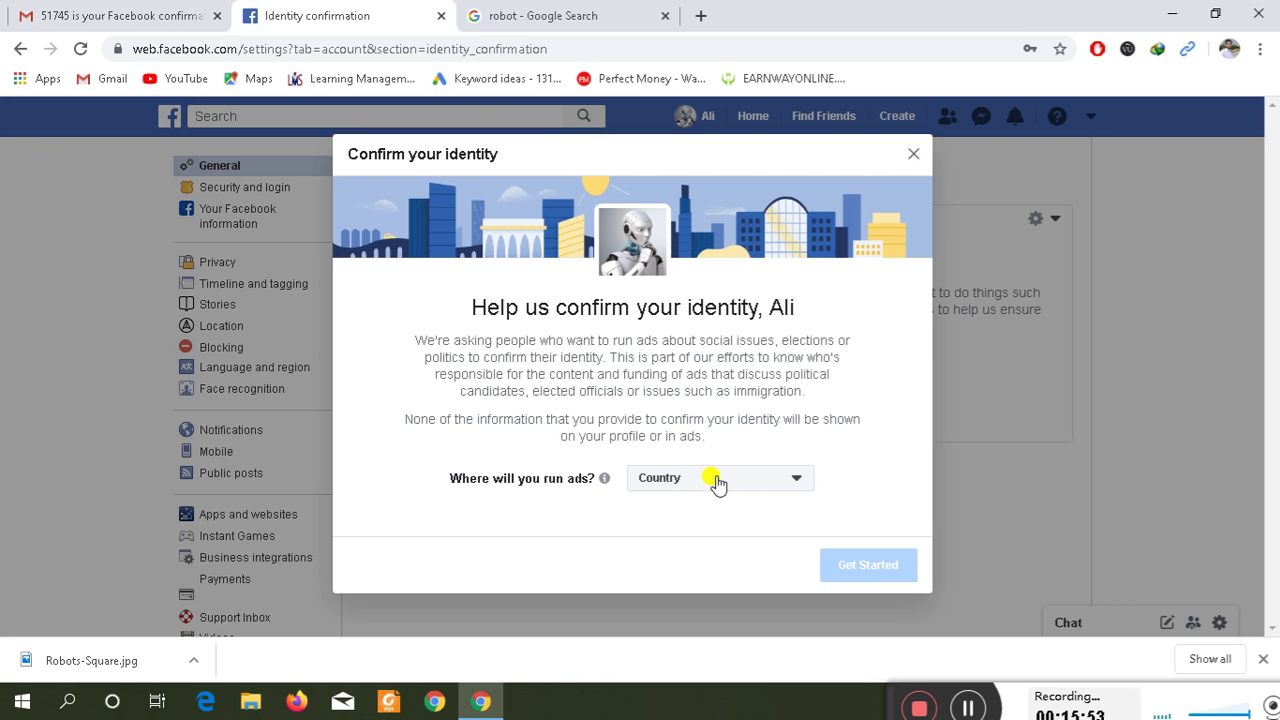
pyautogui.click(906, 157)
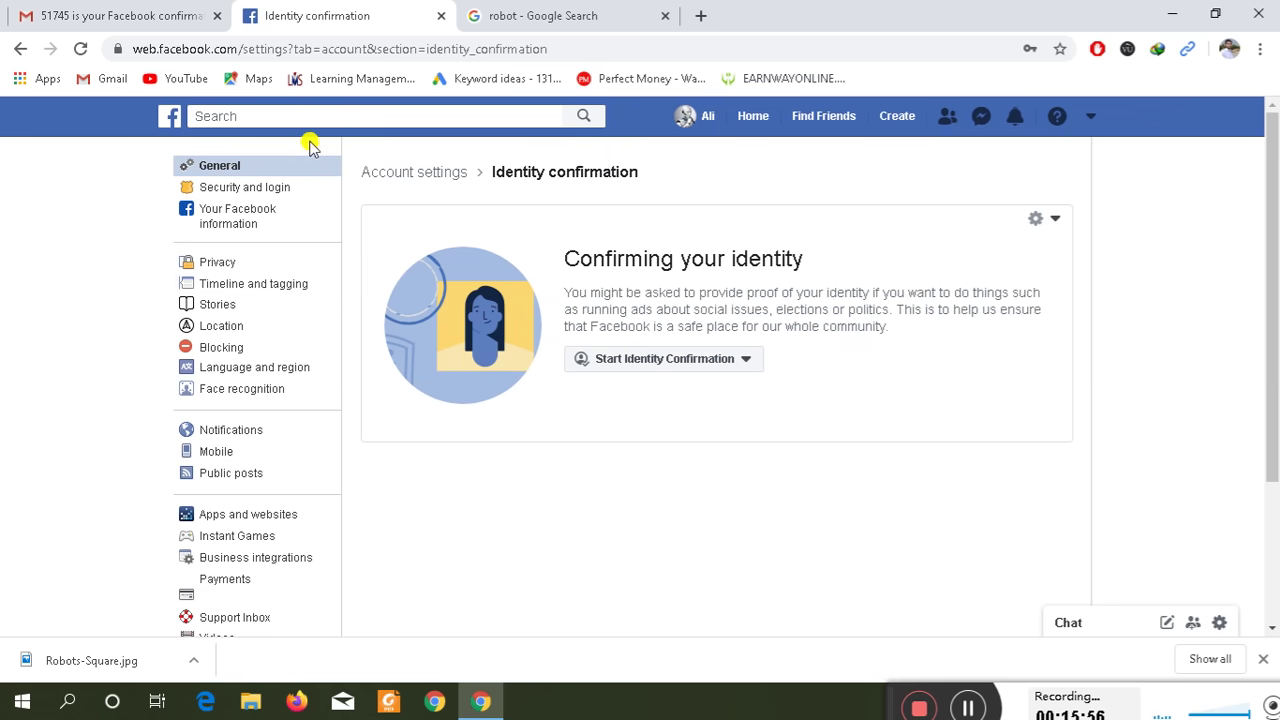
pyautogui.click(255, 191)
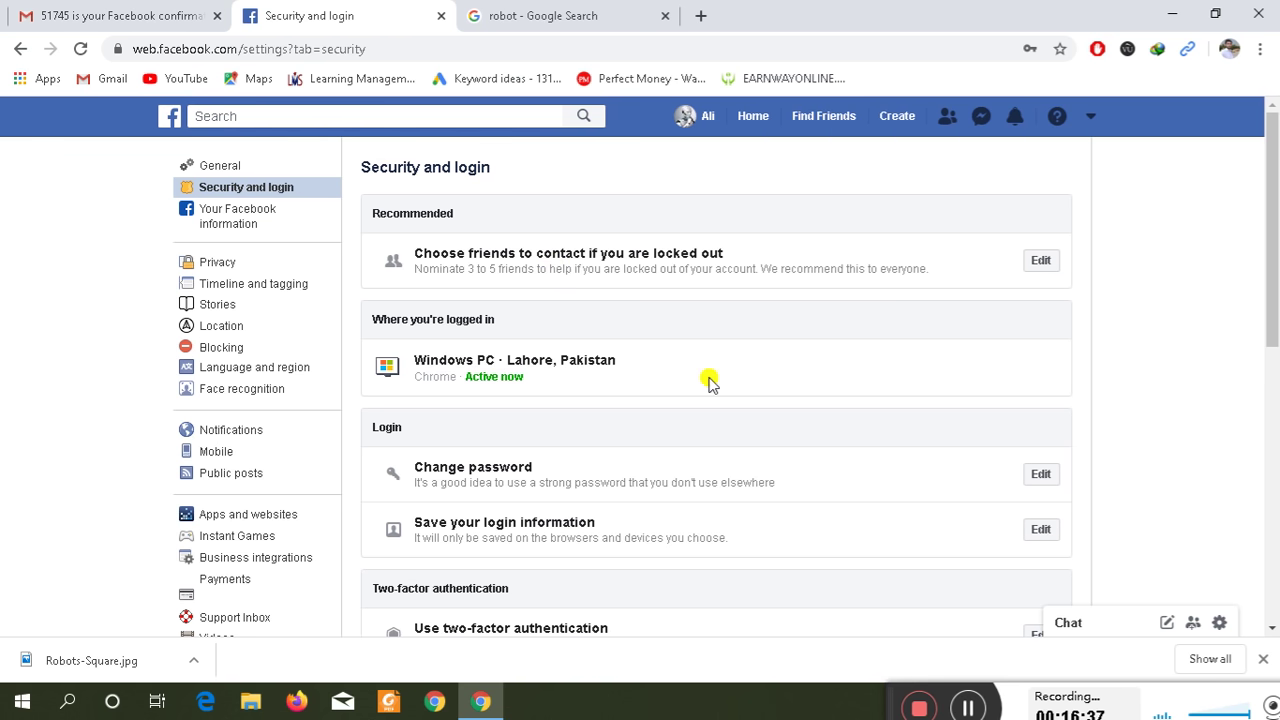
# Scroll through Security and login and expand 'Choose friends to contact if you are locked out'.
pyautogui.scroll(-1, 708, 383)
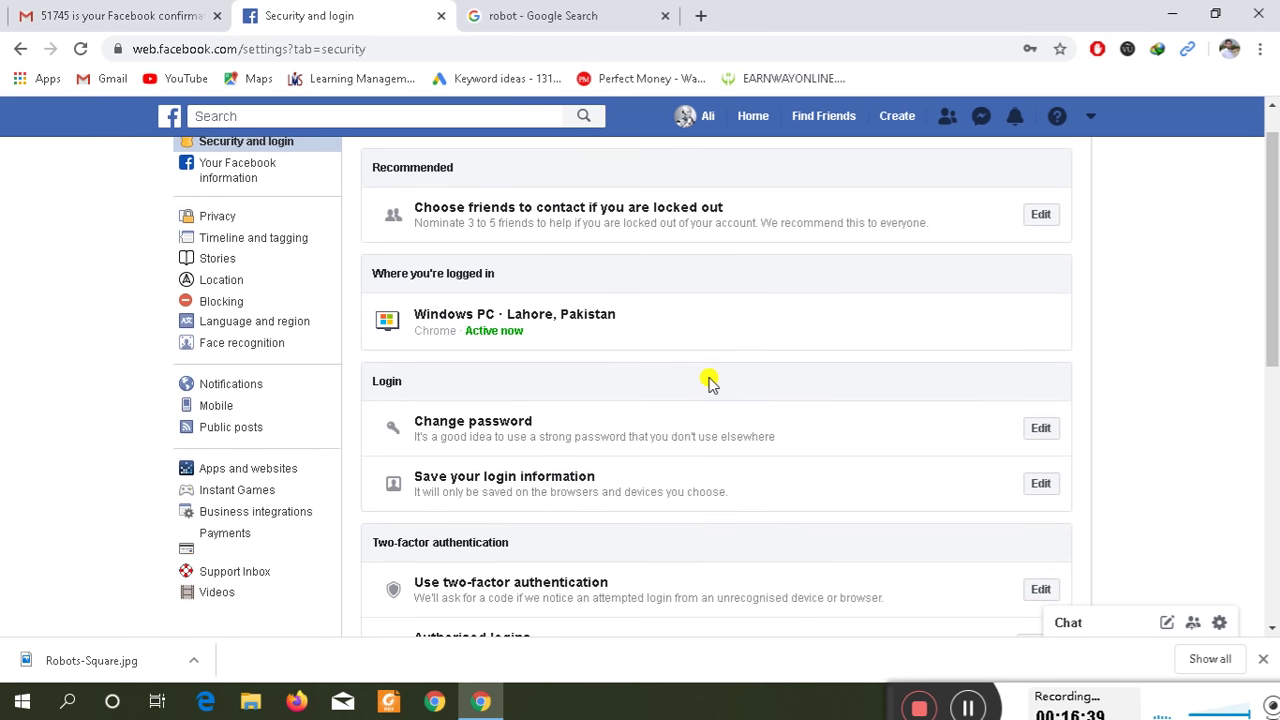
pyautogui.scroll(-1, 708, 383)
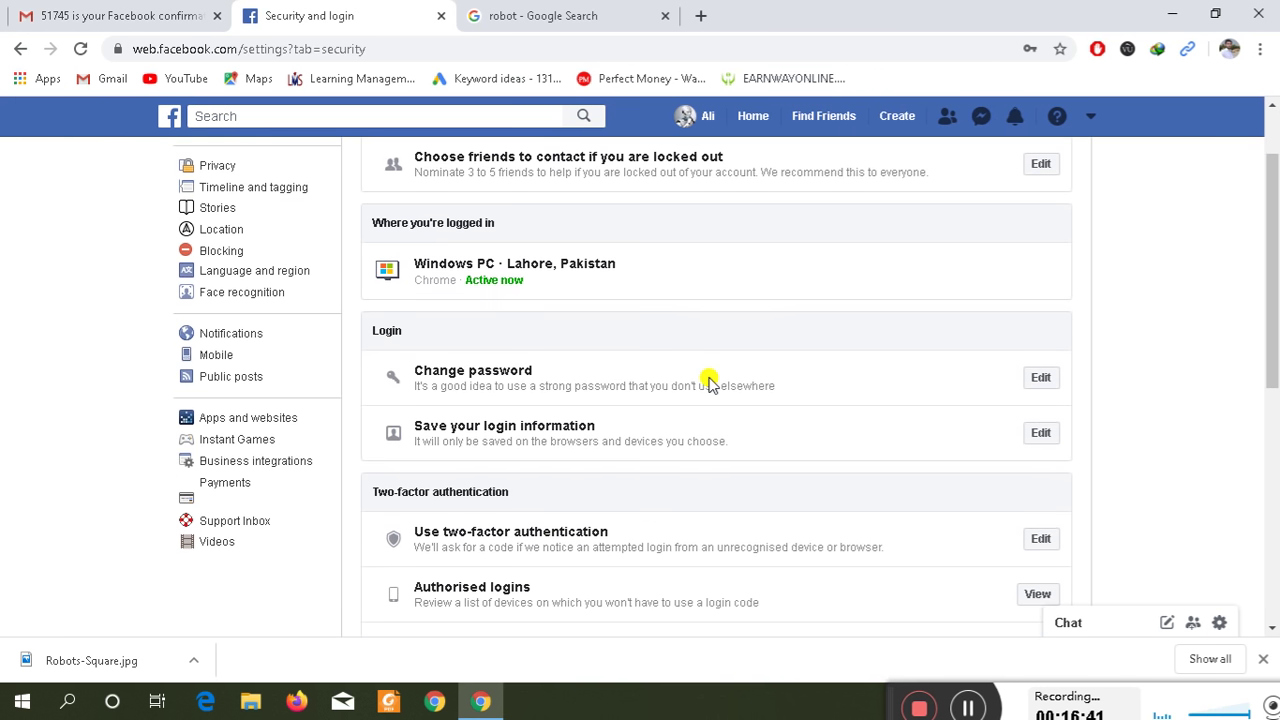
pyautogui.scroll(-1, 708, 383)
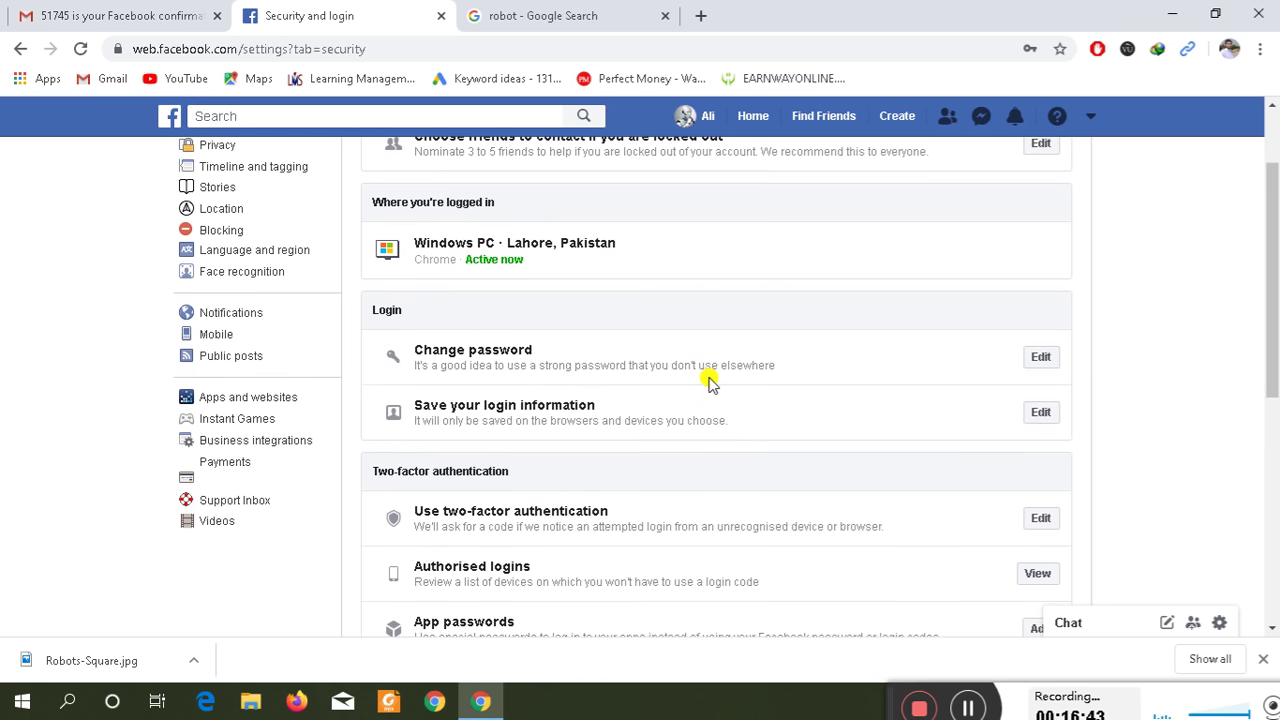
pyautogui.scroll(2, 708, 383)
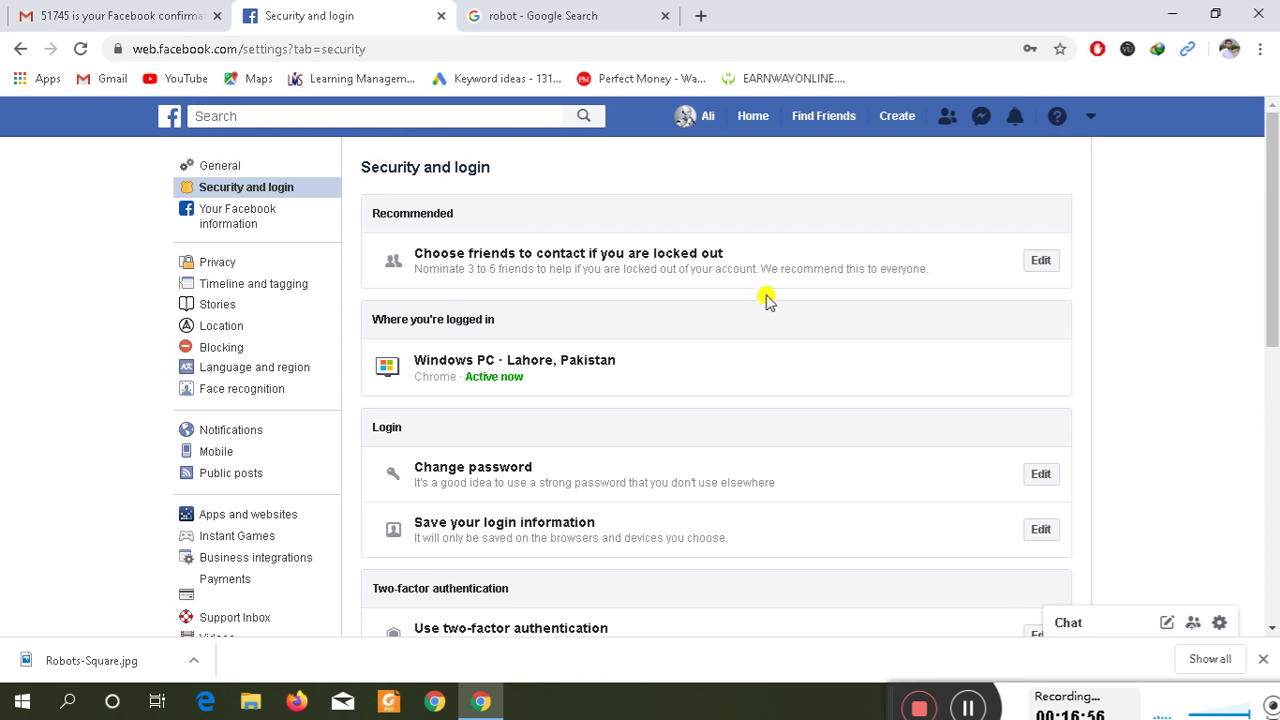
pyautogui.click(1040, 261)
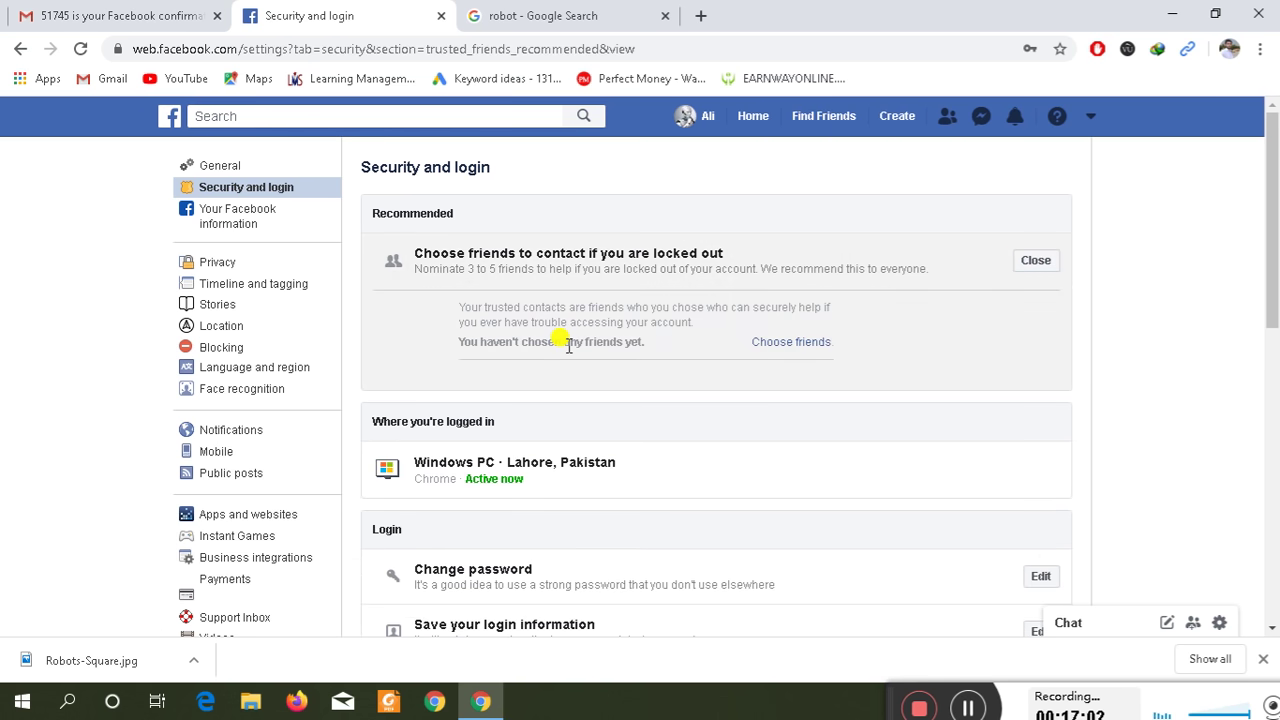
# Use Choose friends to bring up the 'What Are Trusted Contacts?' explainer.
pyautogui.click(790, 343)
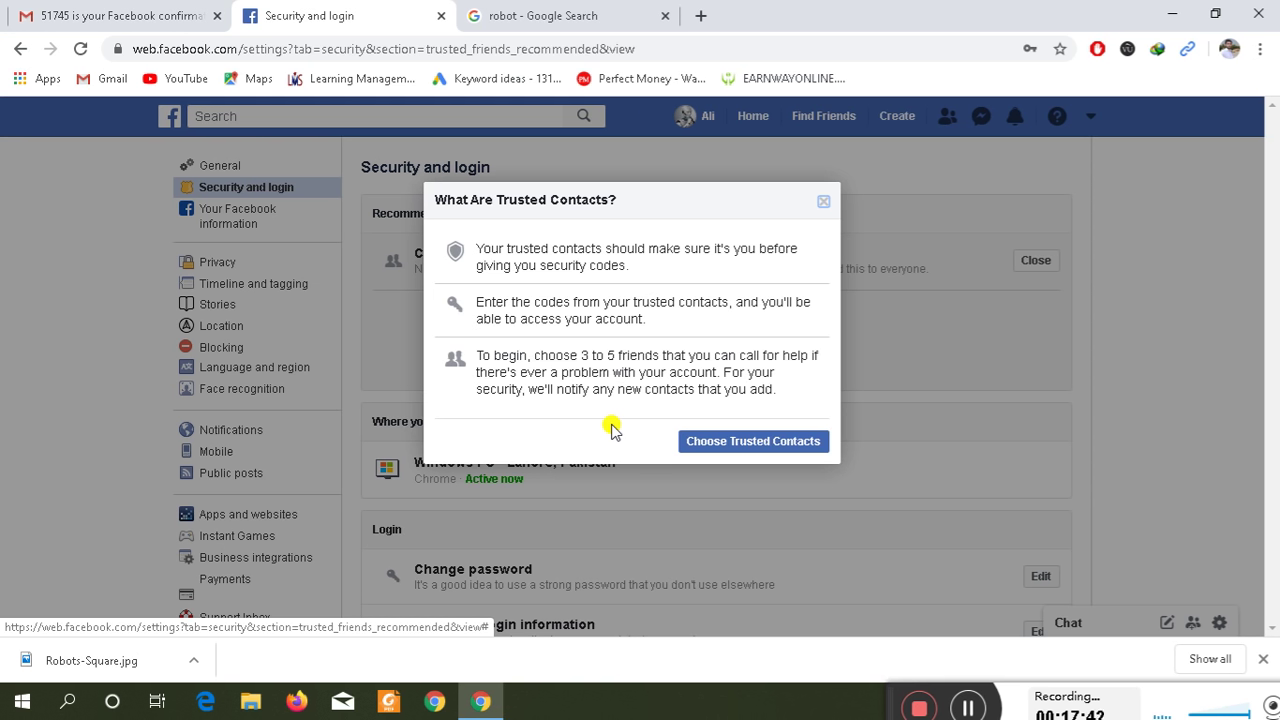
# Start choosing trusted contacts and submit one friend's name.
pyautogui.click(718, 443)
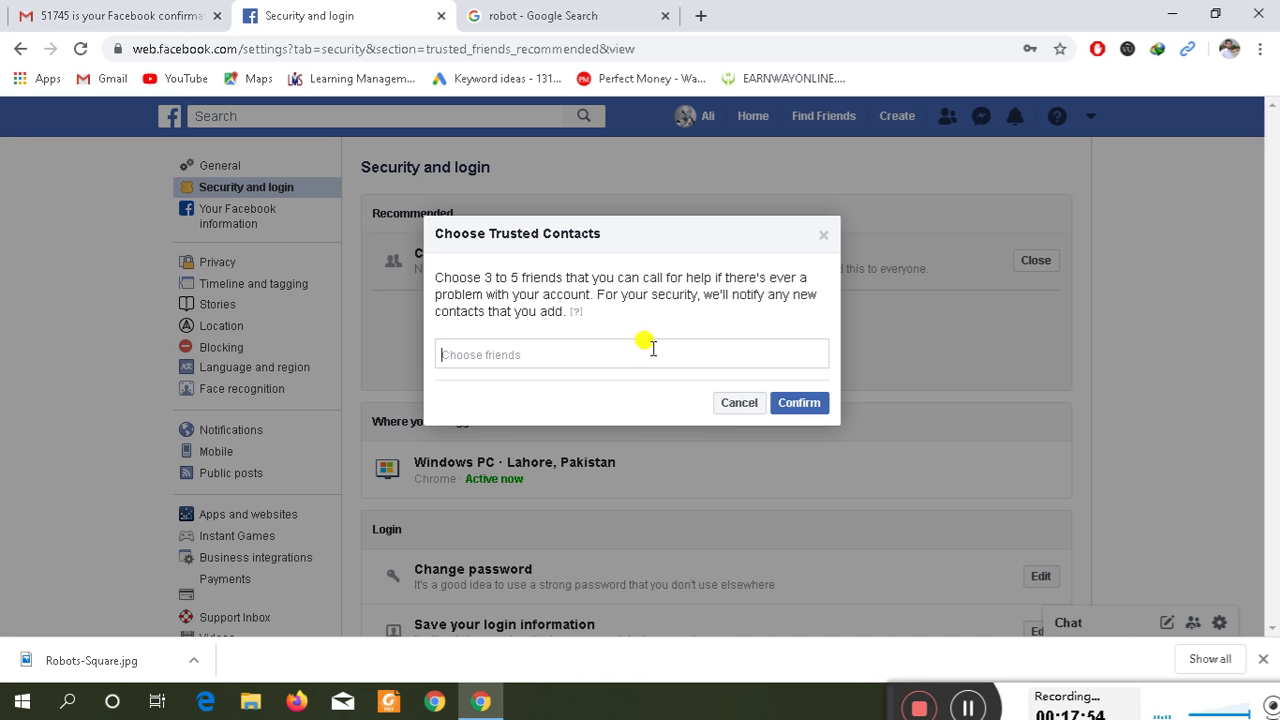
pyautogui.click(805, 402)
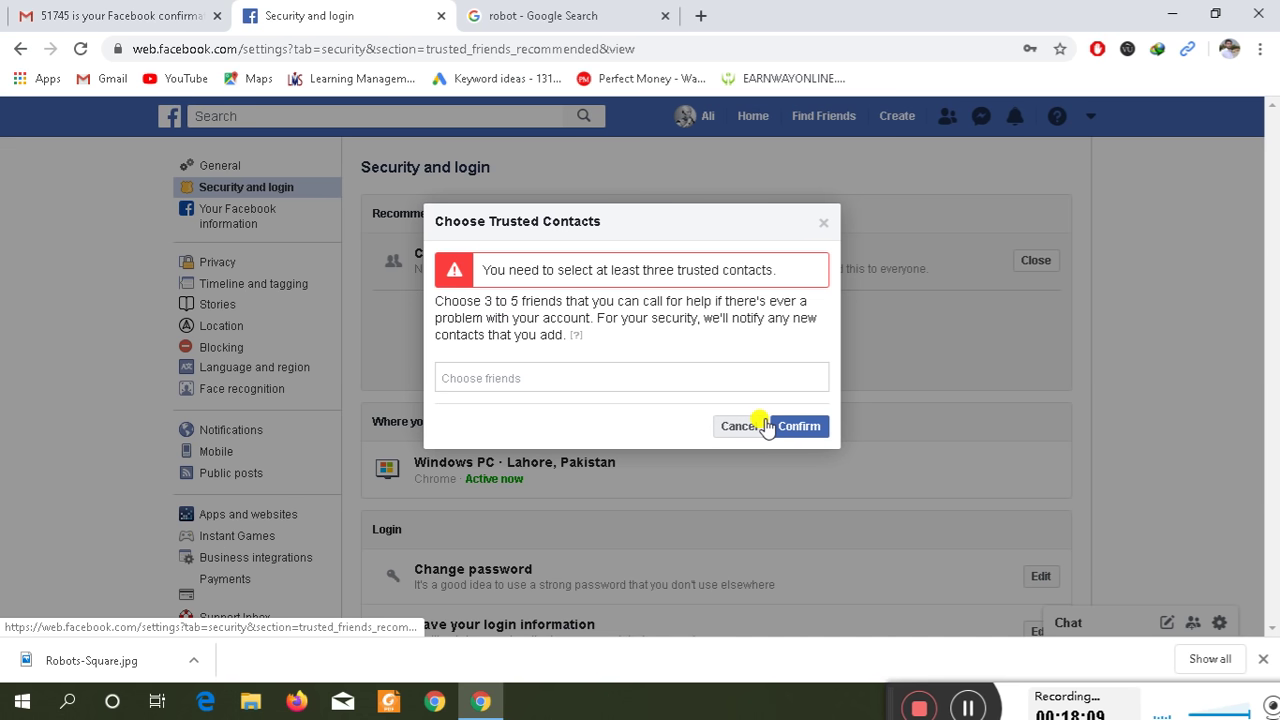
# Enter two more friends' names separated by a comma, confirm, then cancel after the three-contacts error.
pyautogui.write('a')
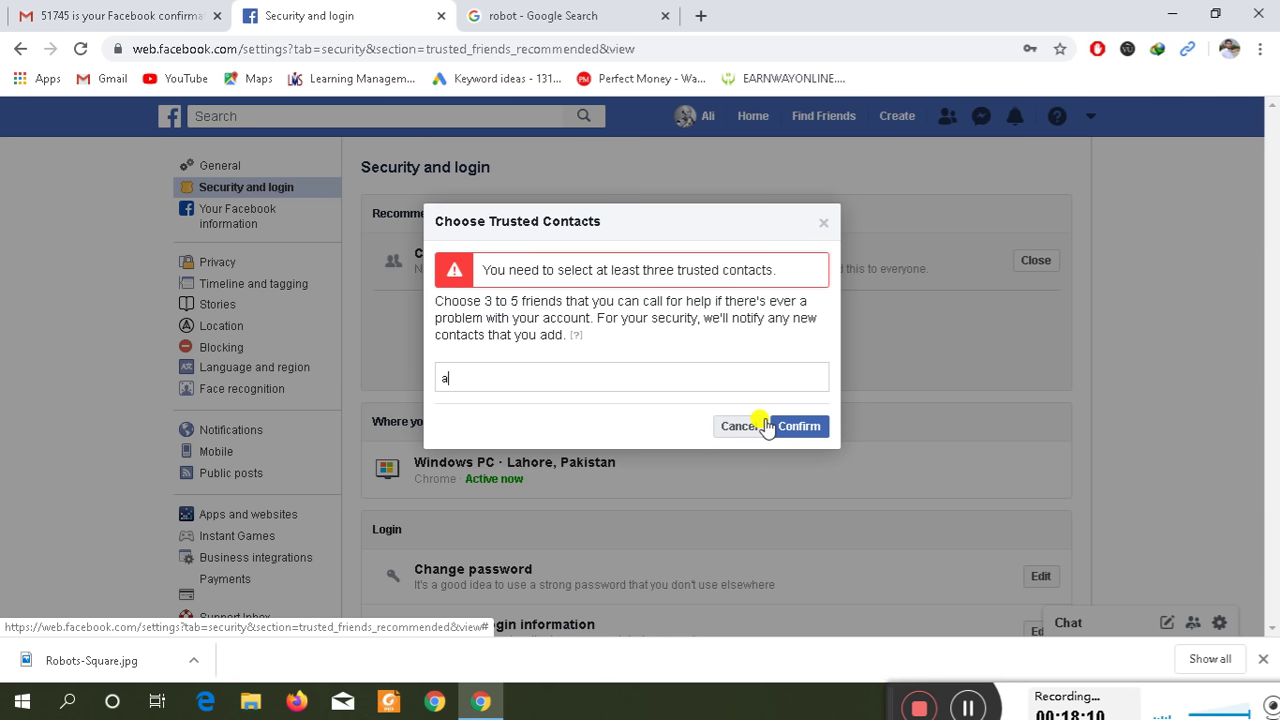
pyautogui.write(' ali')
pyautogui.press('BackSpace')
pyautogui.press('BackSpace')
pyautogui.press('BackSpace')
pyautogui.write('s')
pyautogui.write('irs;y')
pyautogui.press('BackSpace')
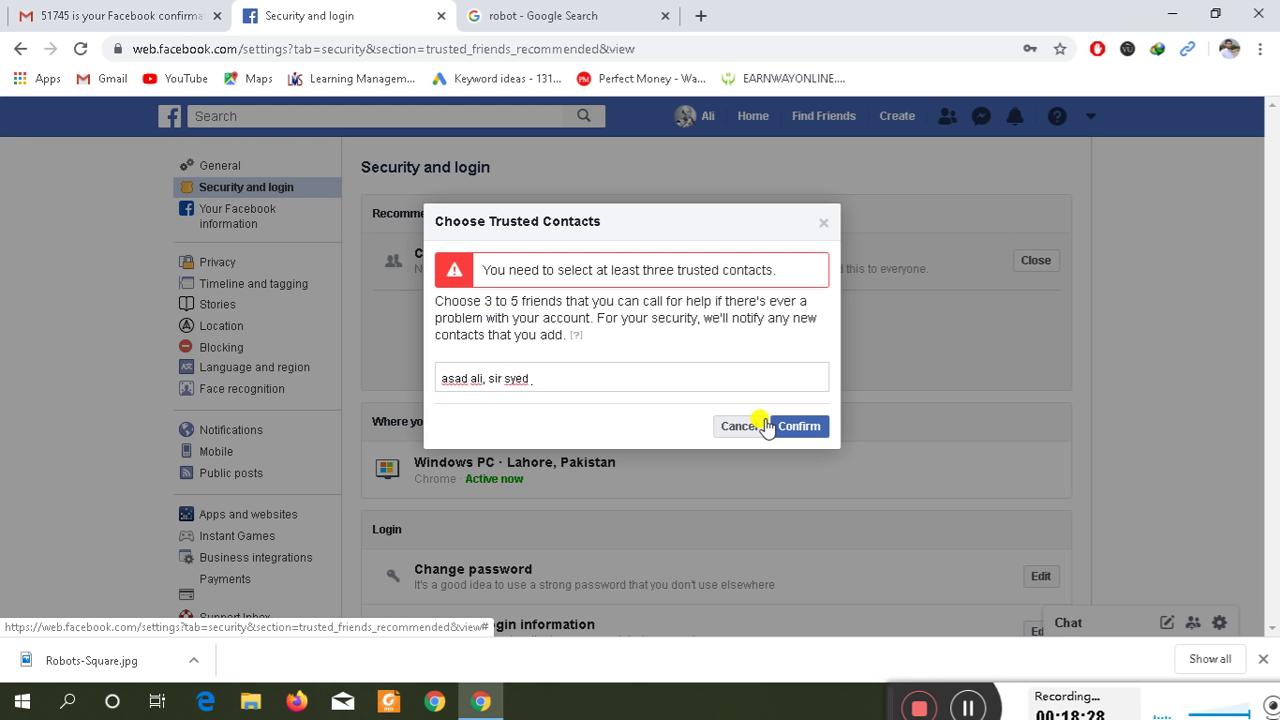
pyautogui.press('Left')
pyautogui.press('Left')
pyautogui.write(',')
pyautogui.click(790, 425)
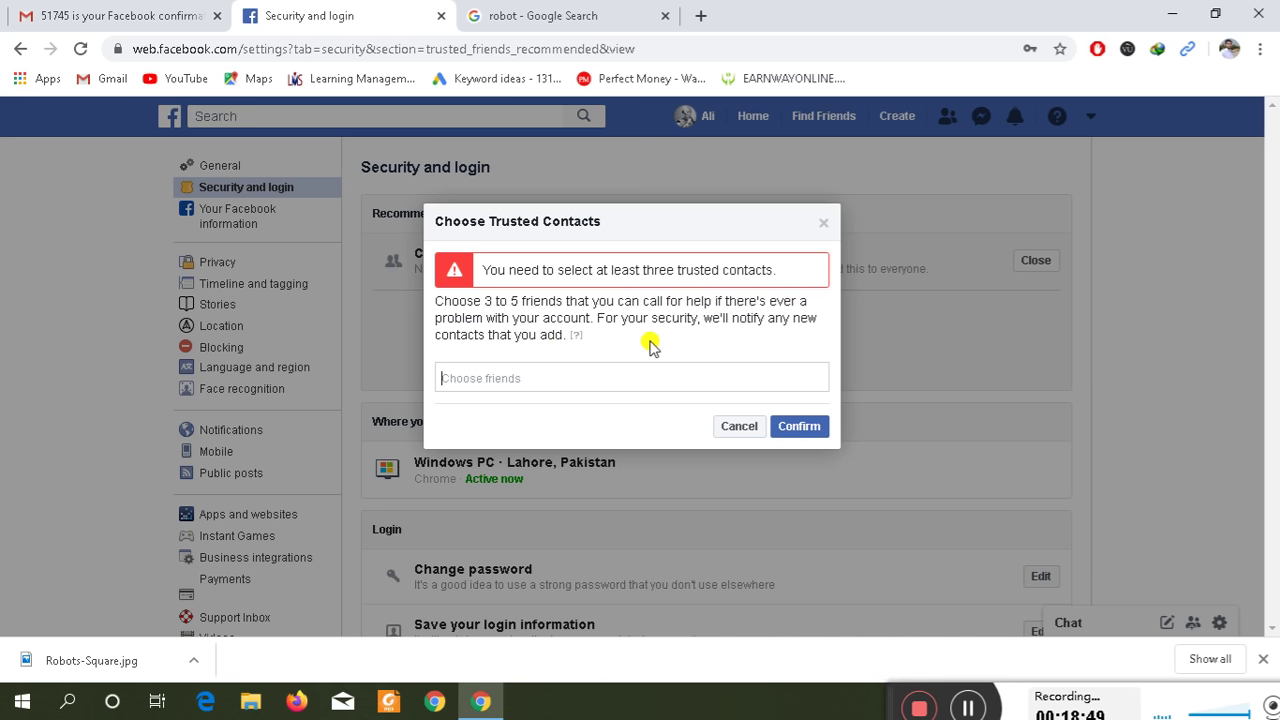
pyautogui.moveTo(577, 339)
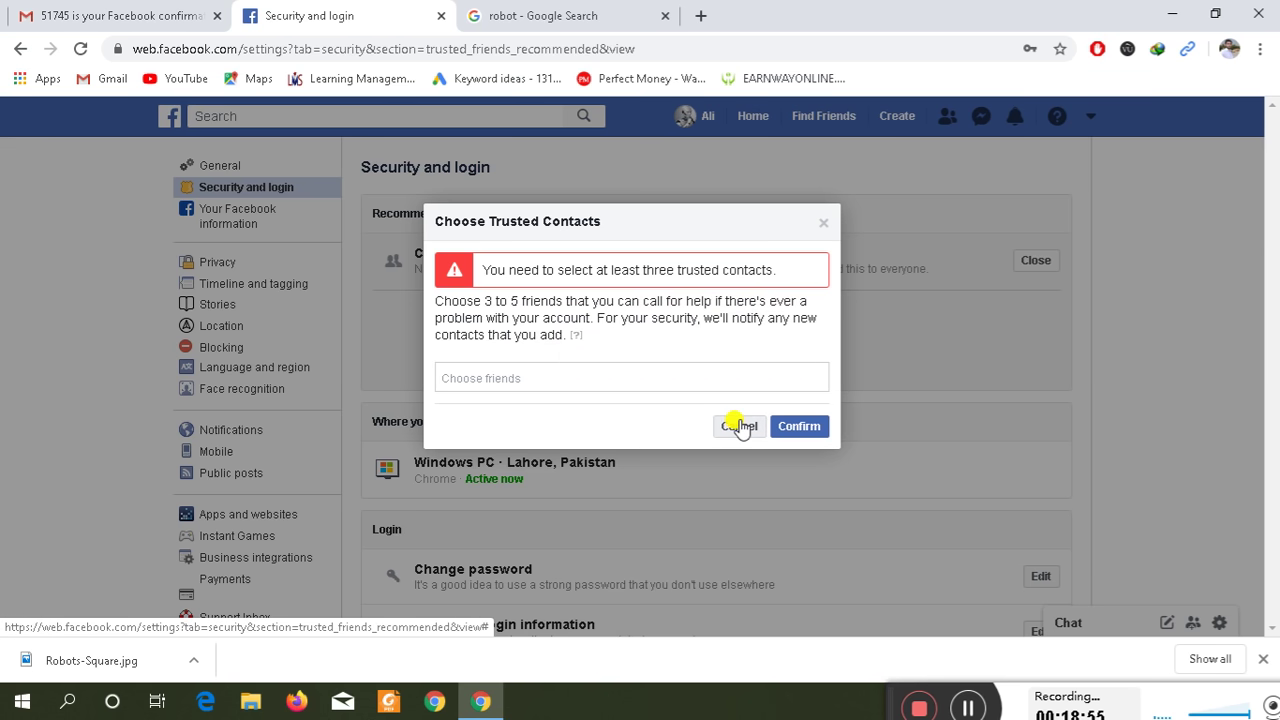
pyautogui.click(740, 427)
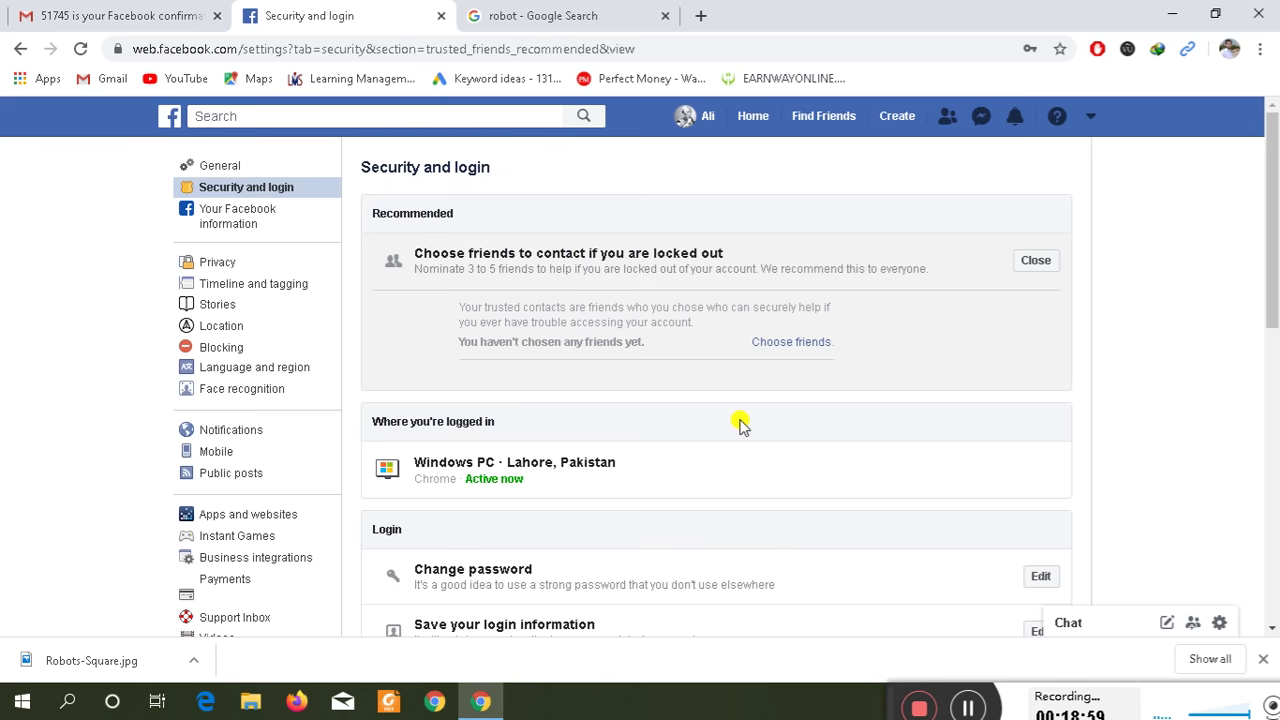
pyautogui.scroll(-2, 740, 425)
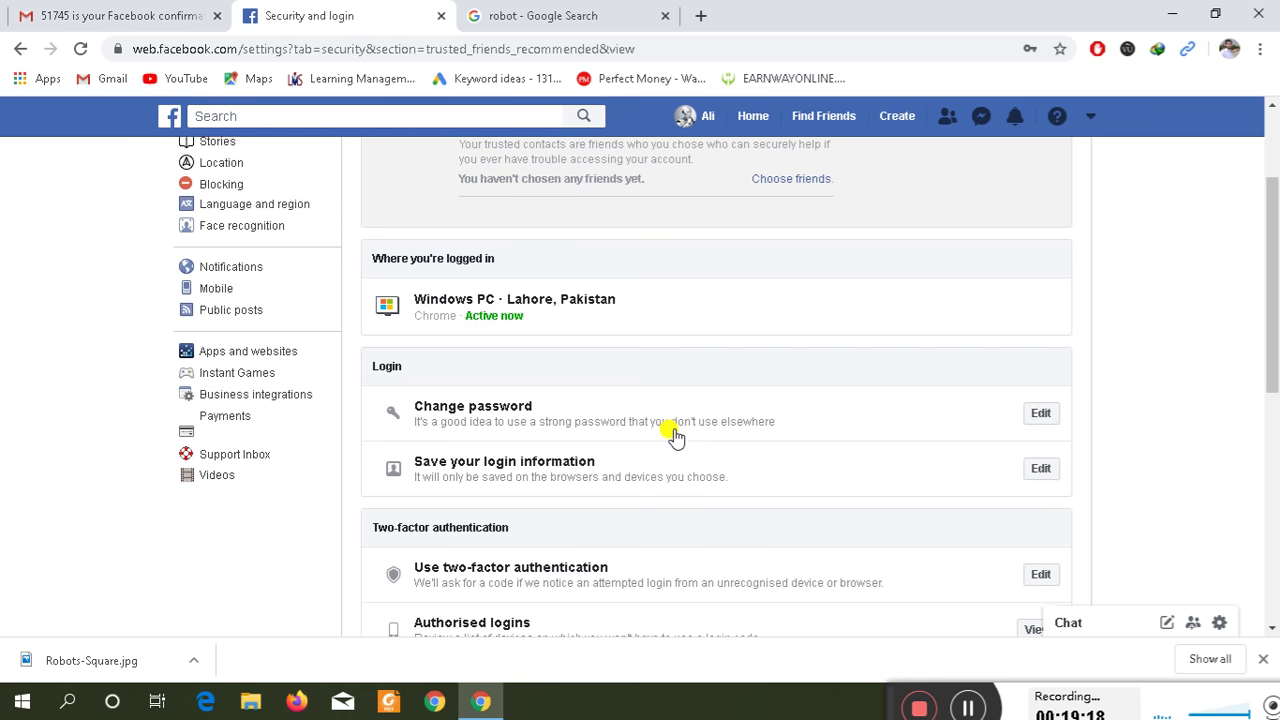
pyautogui.scroll(-2, 675, 435)
pyautogui.scroll(-1, 675, 435)
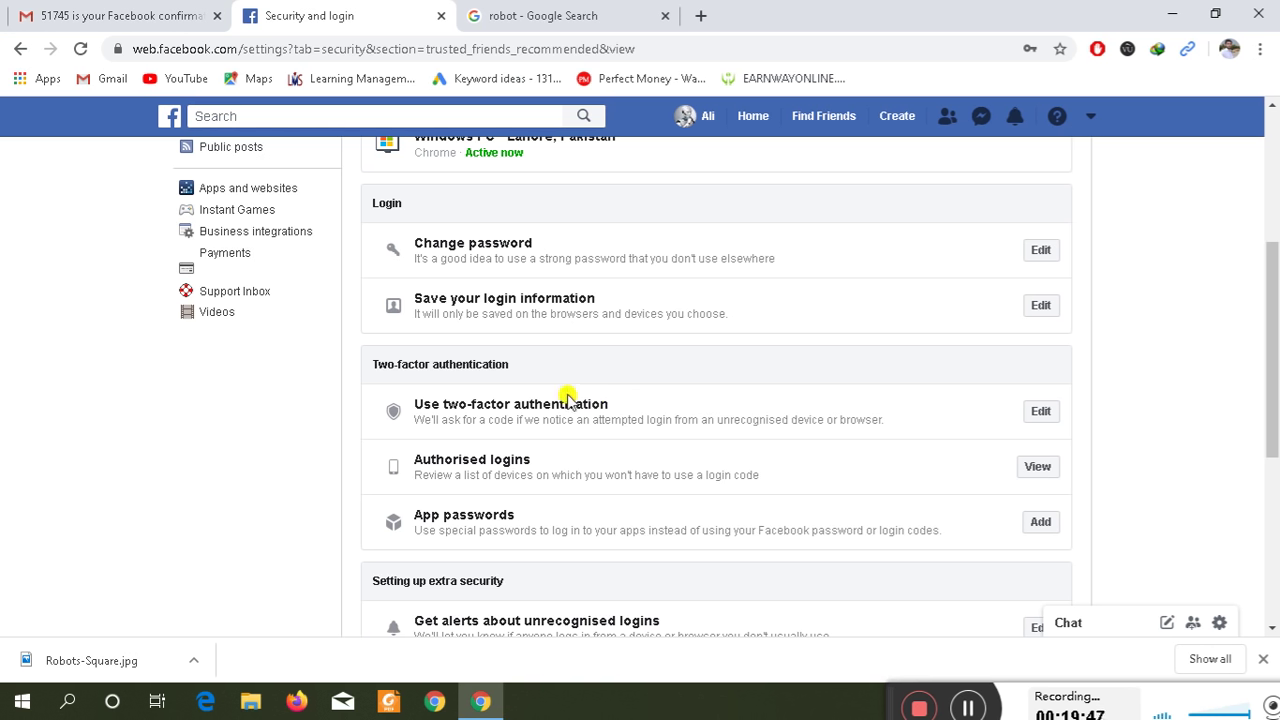
pyautogui.click(1038, 415)
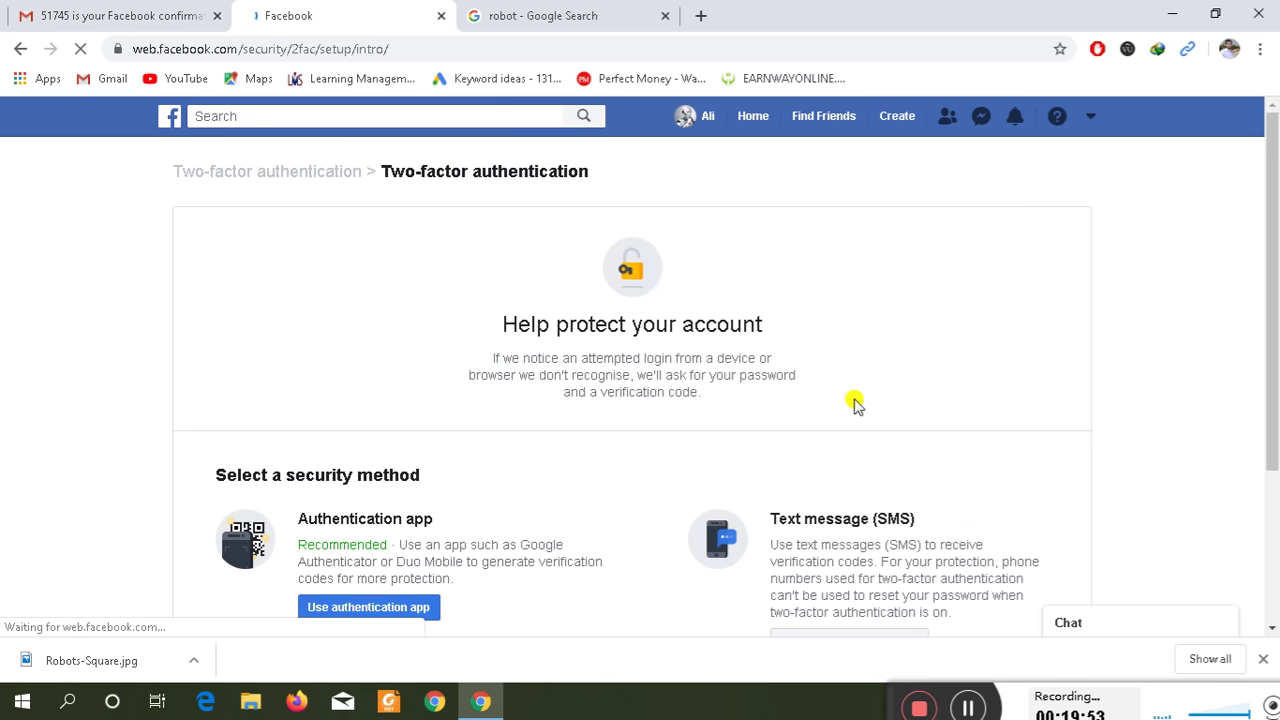
pyautogui.scroll(-1, 853, 401)
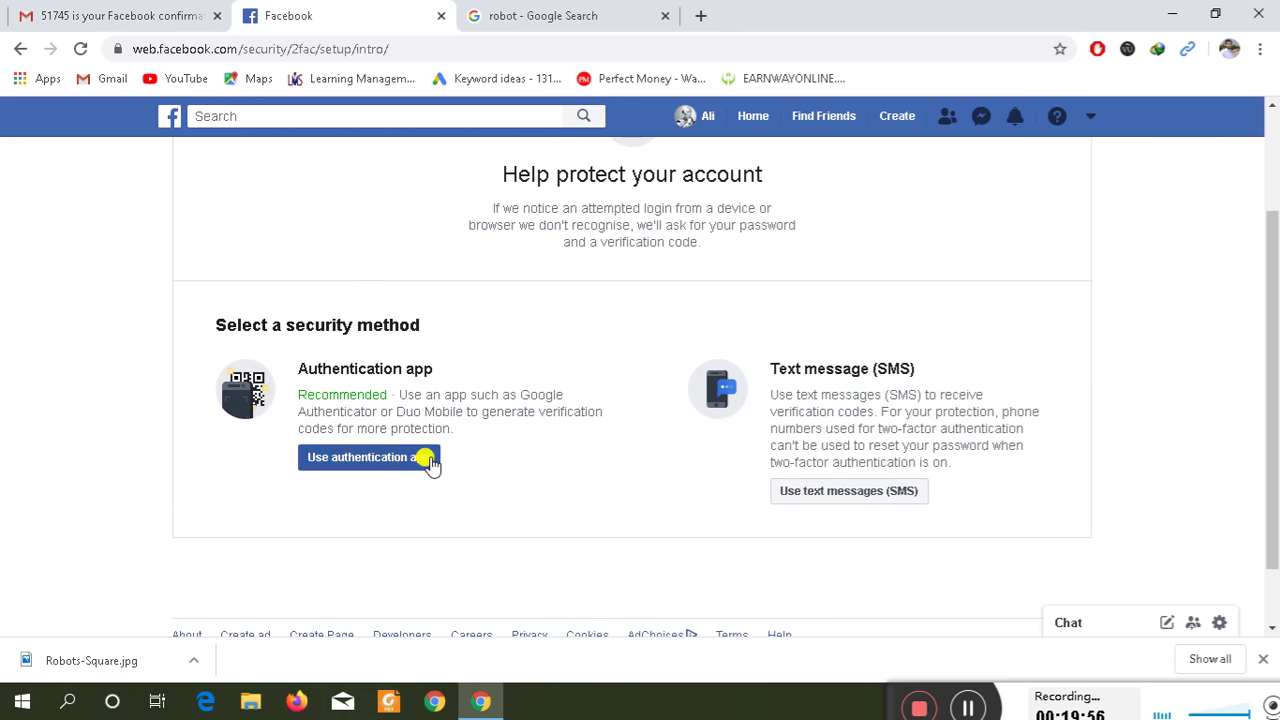
pyautogui.click(22, 48)
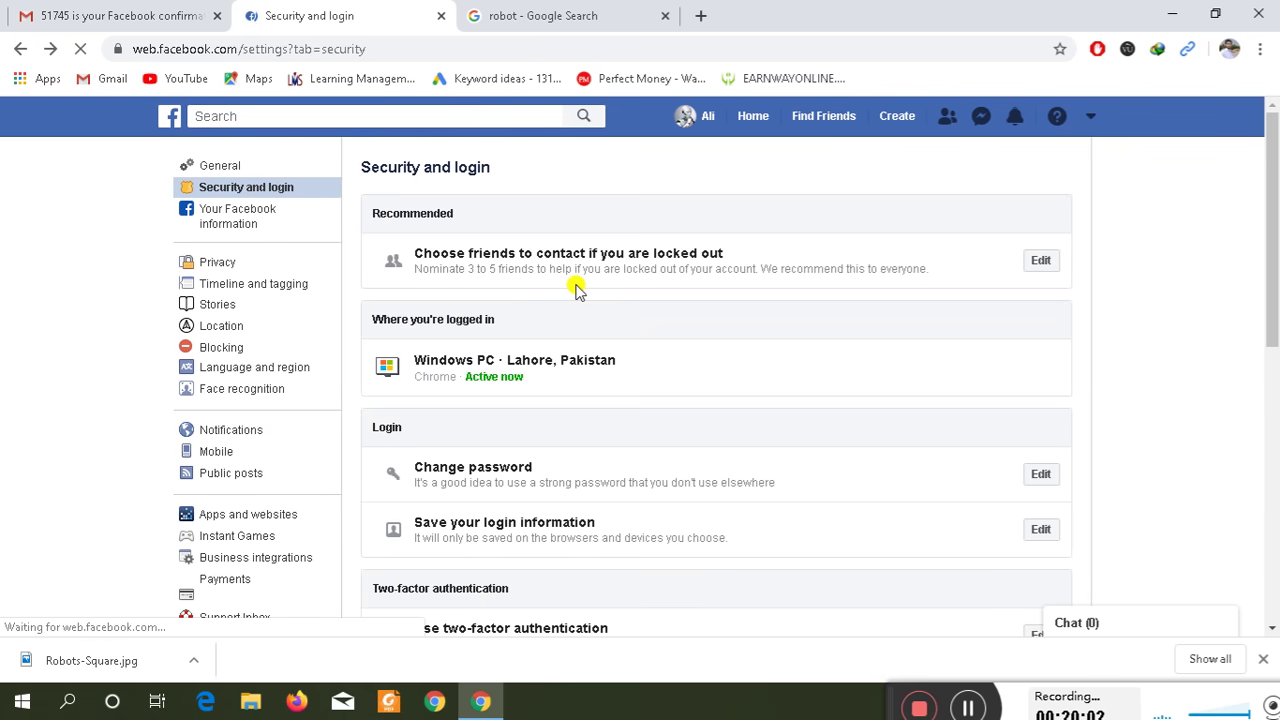
pyautogui.scroll(-5, 576, 289)
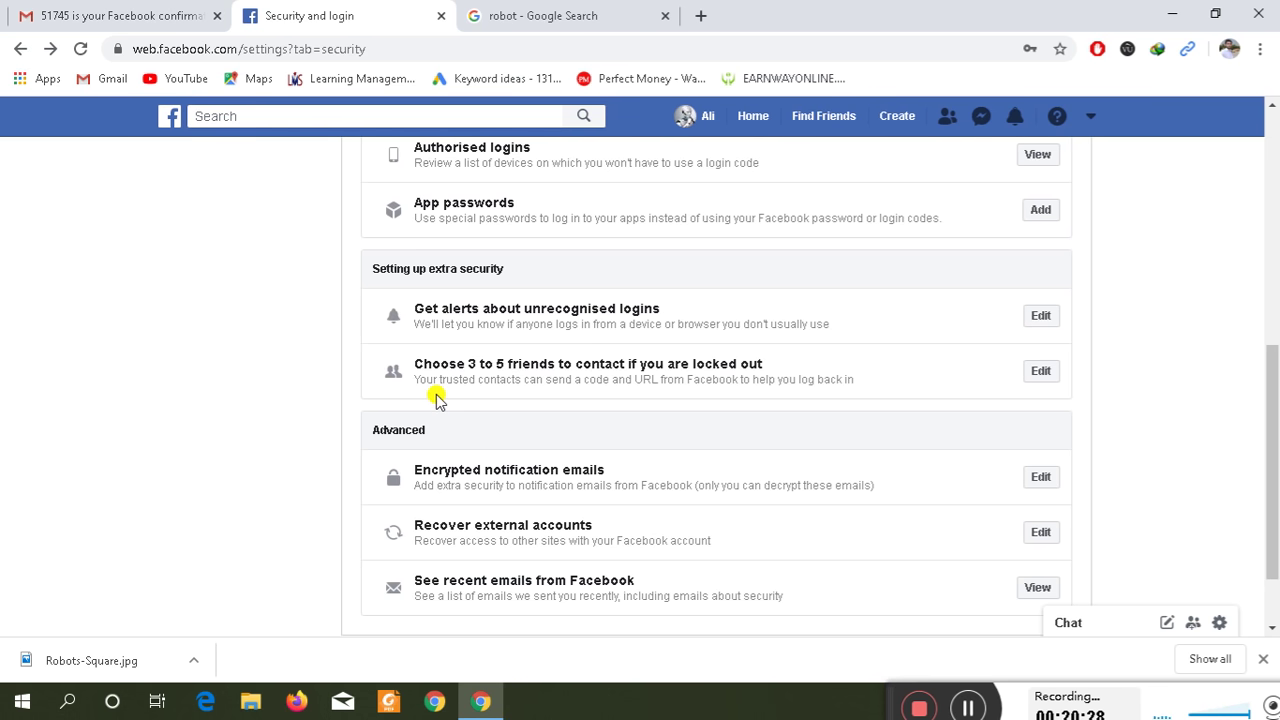
pyautogui.scroll(-1, 437, 398)
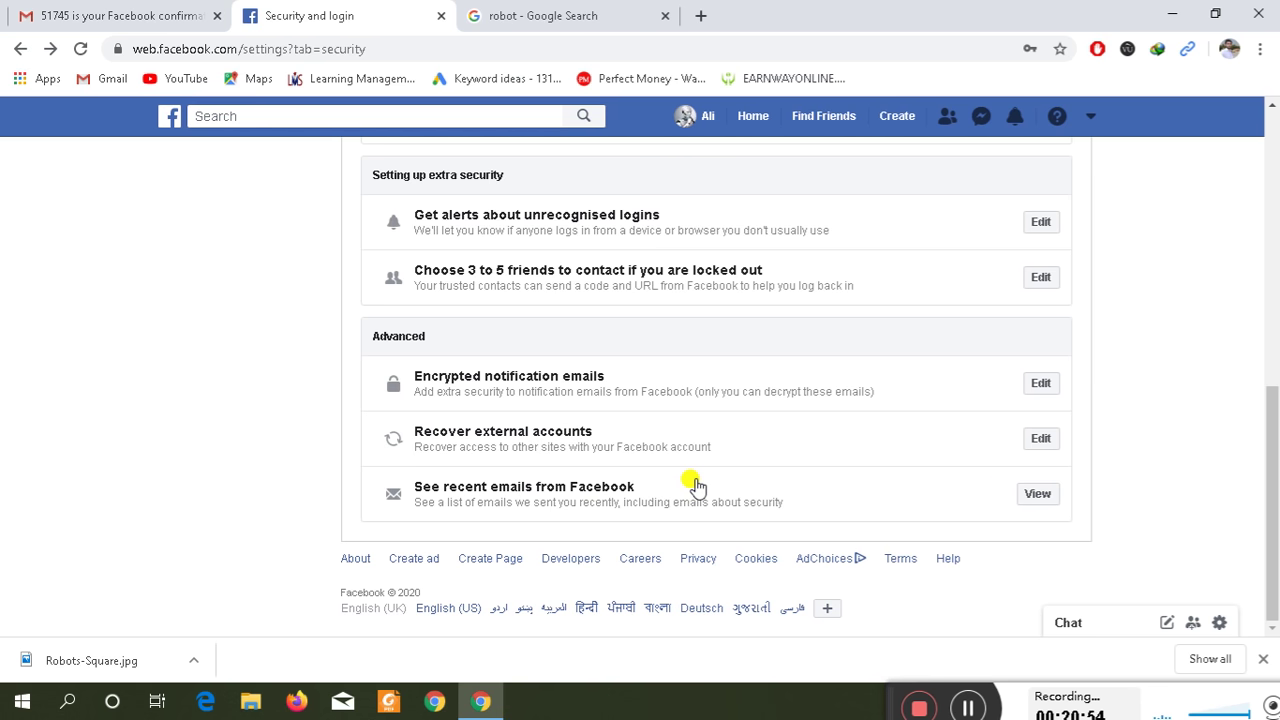
pyautogui.scroll(1, 694, 486)
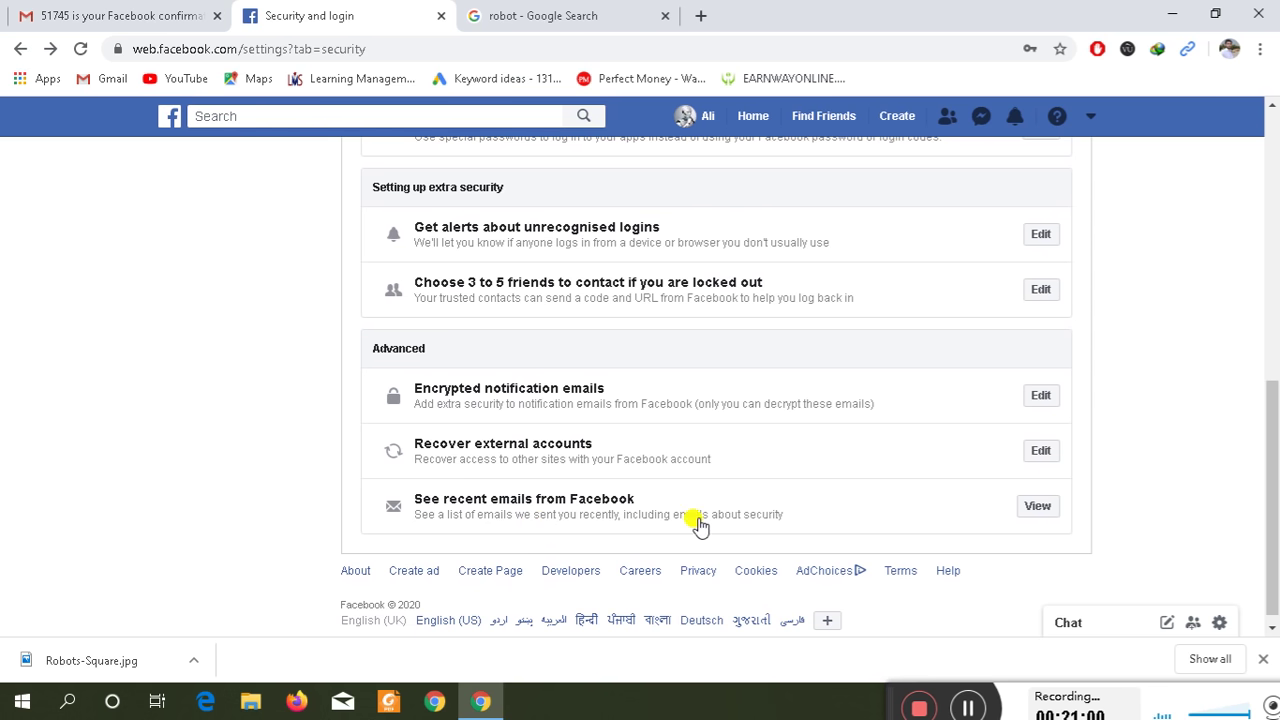
pyautogui.scroll(1, 730, 527)
pyautogui.scroll(6, 731, 527)
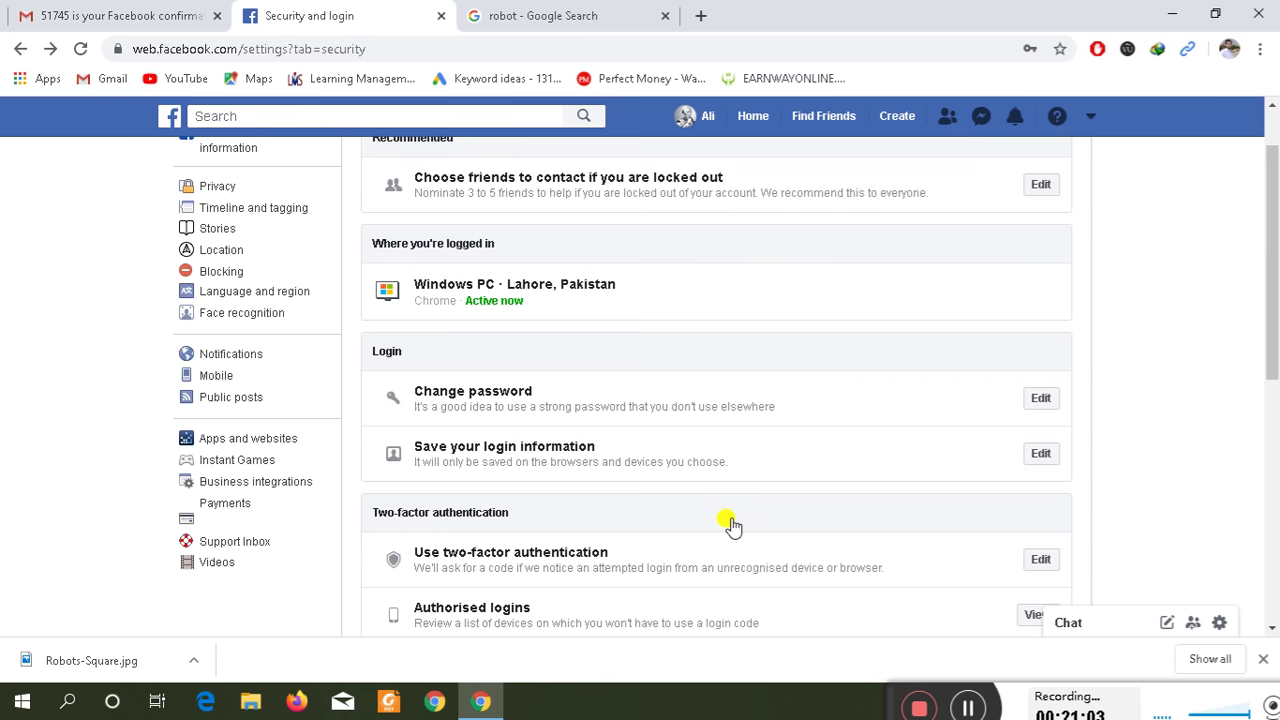
pyautogui.scroll(1, 731, 524)
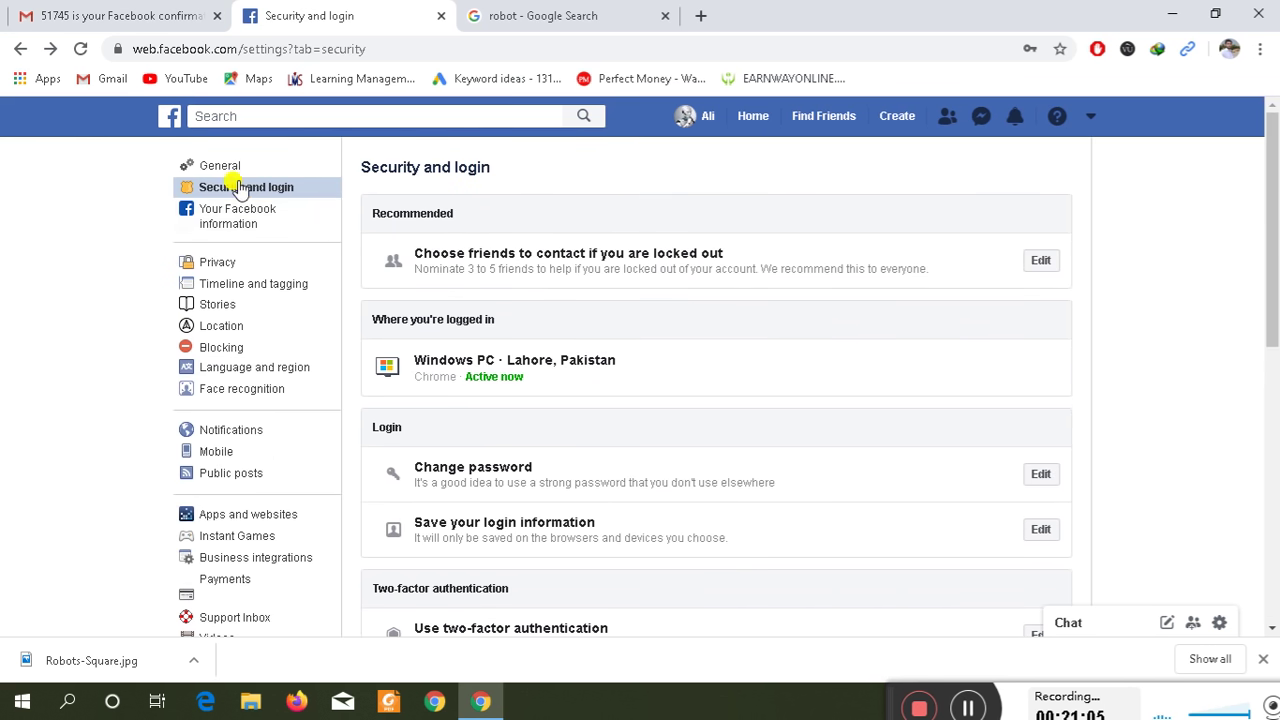
# Go to Your Facebook information and view Access your information.
pyautogui.click(249, 218)
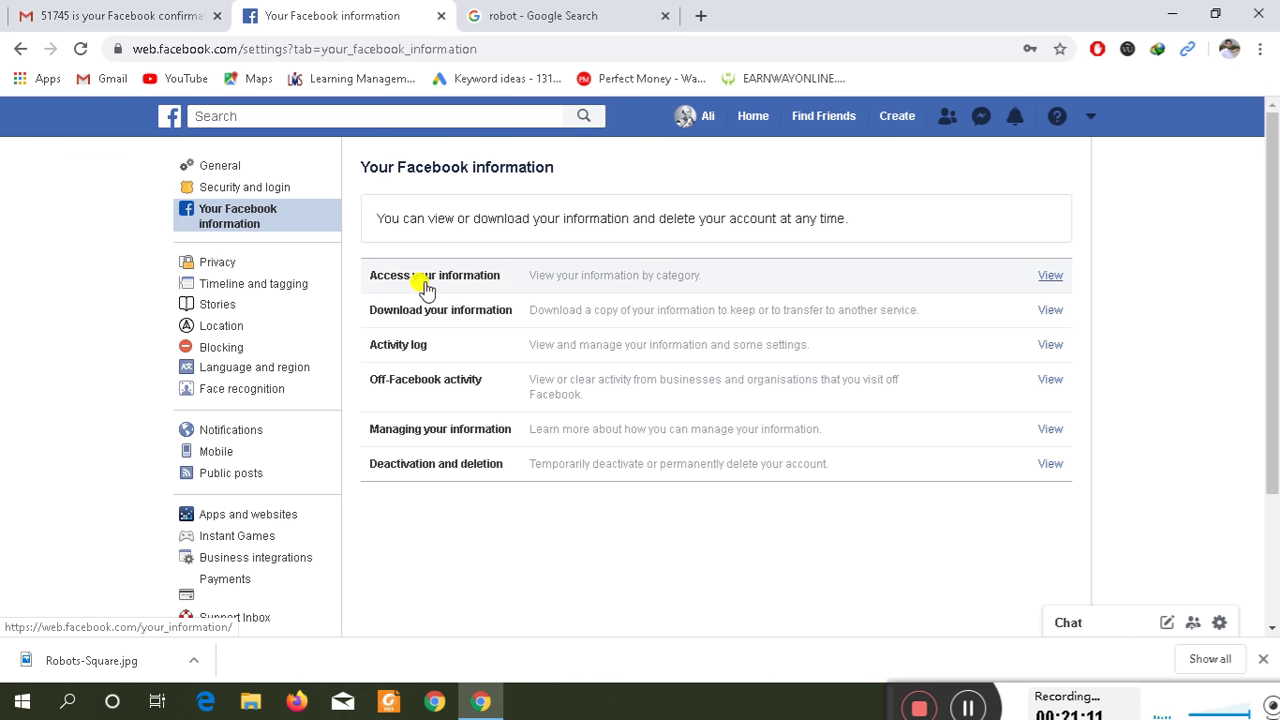
pyautogui.click(1051, 279)
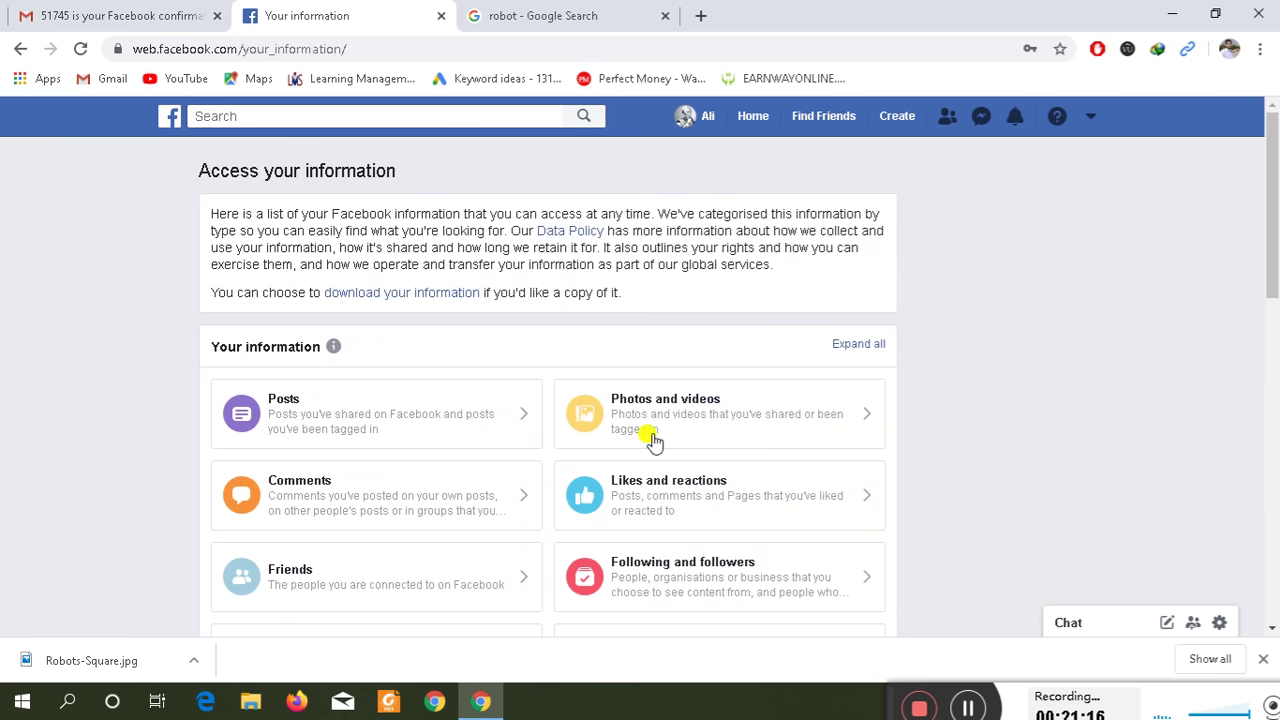
# Scroll down through categories like Likes and reactions, Messages and Groups, then back up.
pyautogui.scroll(-3, 437, 459)
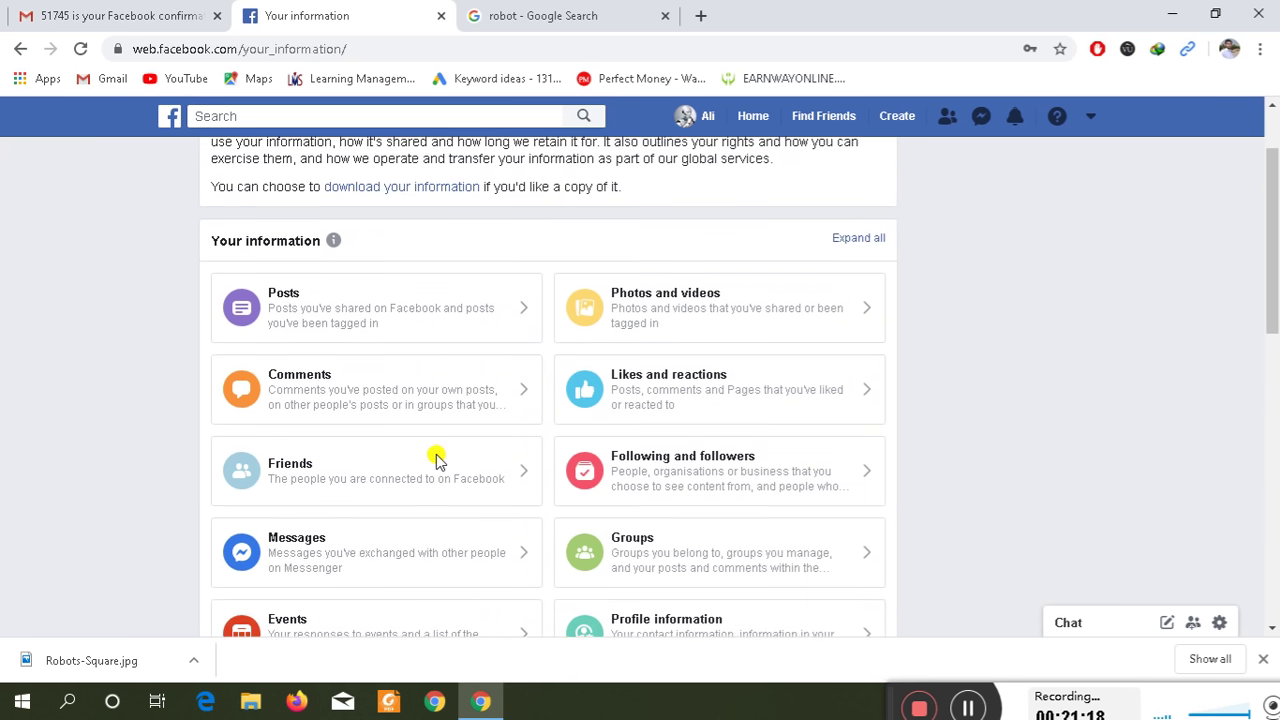
pyautogui.scroll(-3, 437, 459)
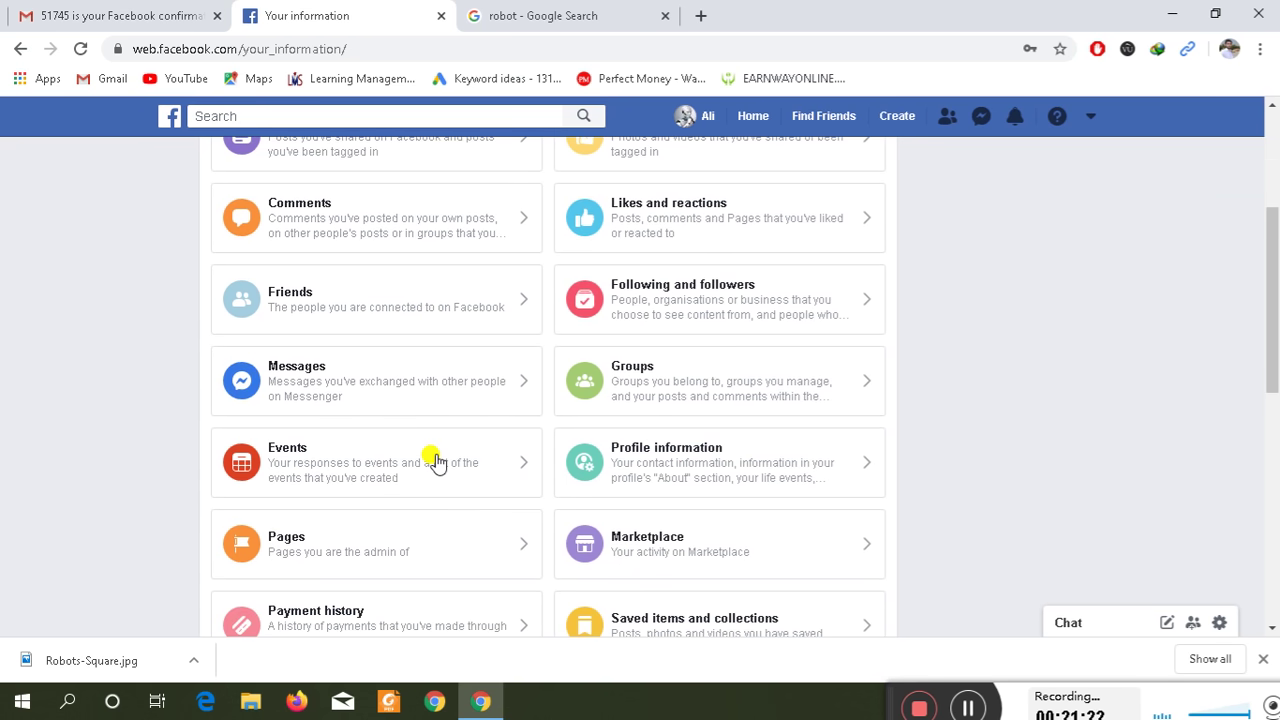
pyautogui.scroll(-2, 437, 459)
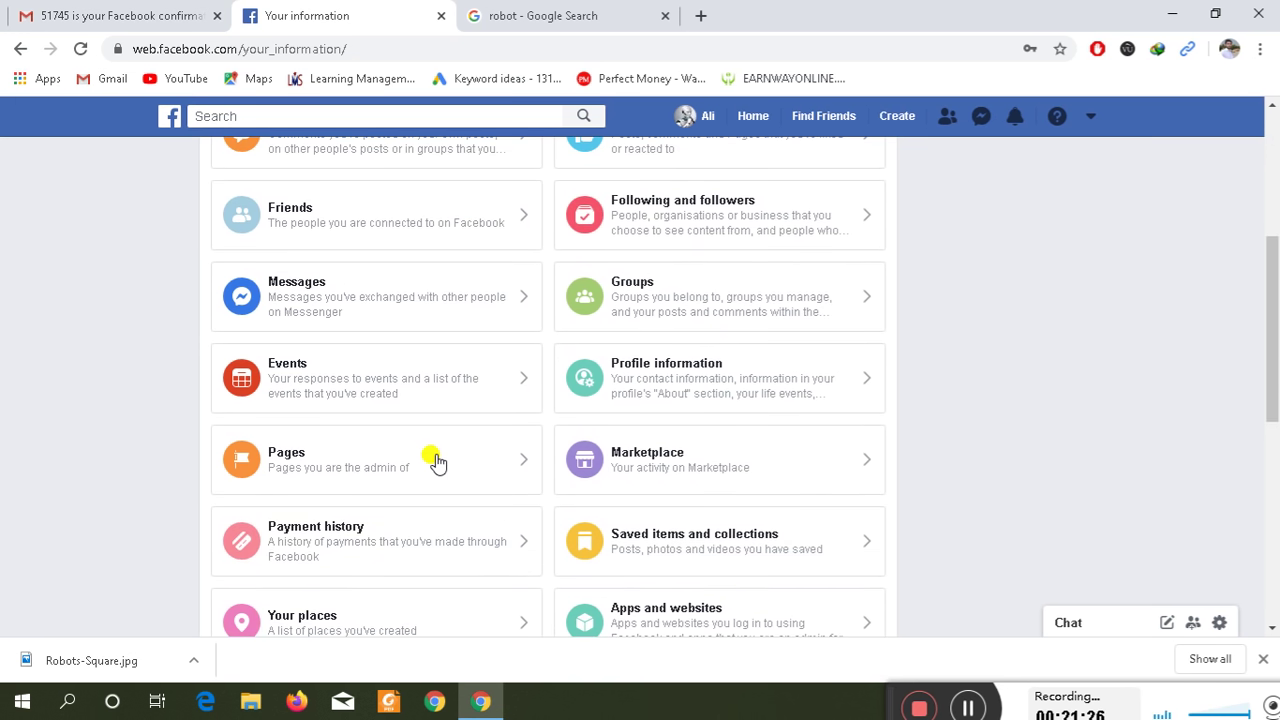
pyautogui.scroll(-1, 437, 459)
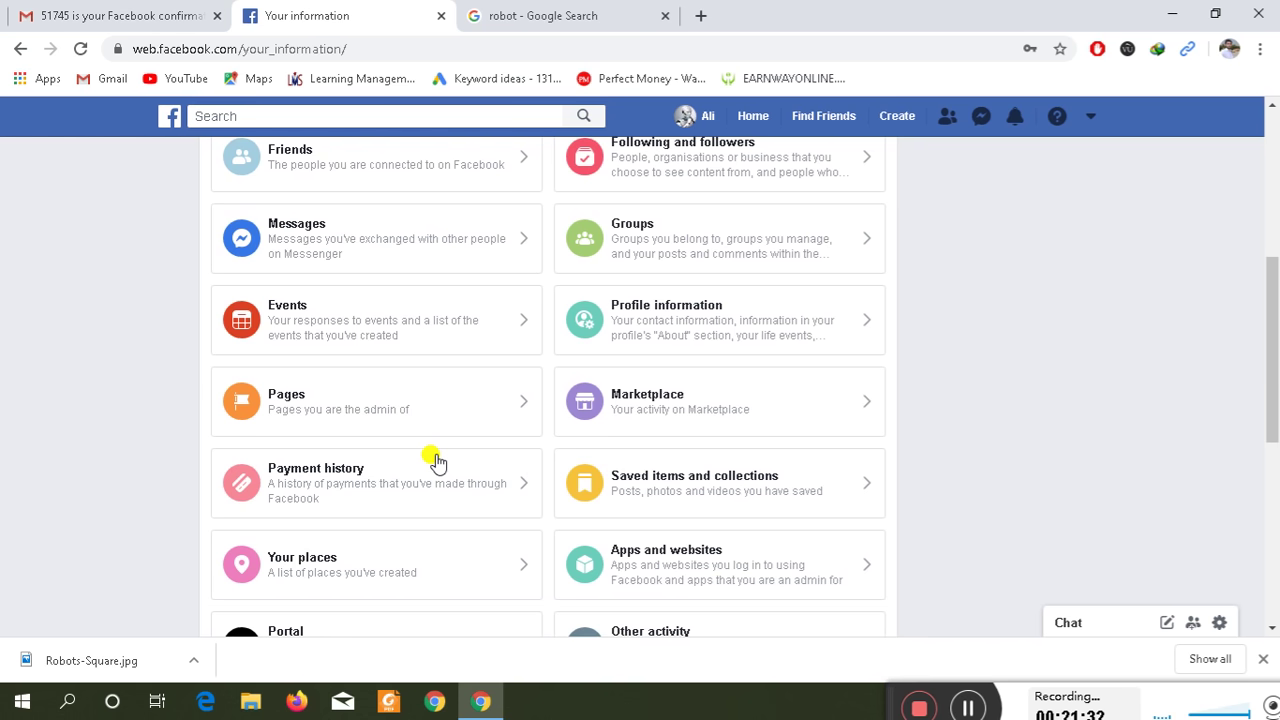
pyautogui.scroll(-1, 436, 460)
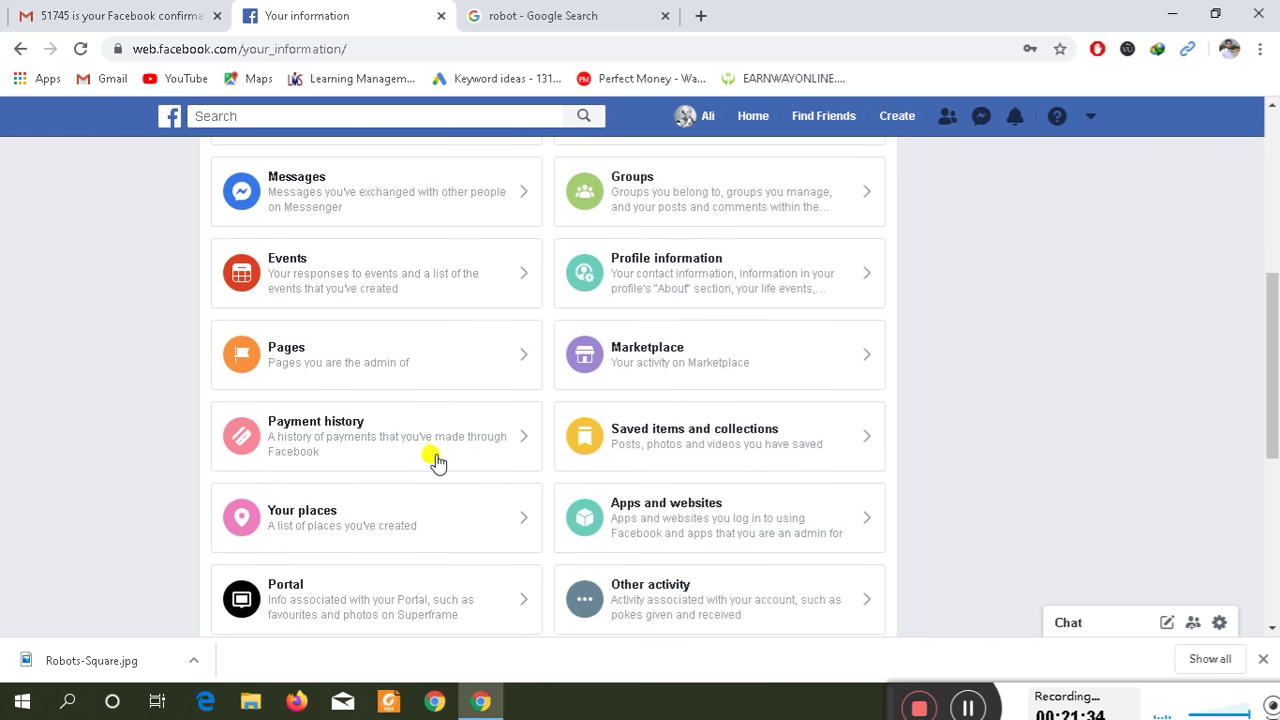
pyautogui.scroll(-1, 436, 460)
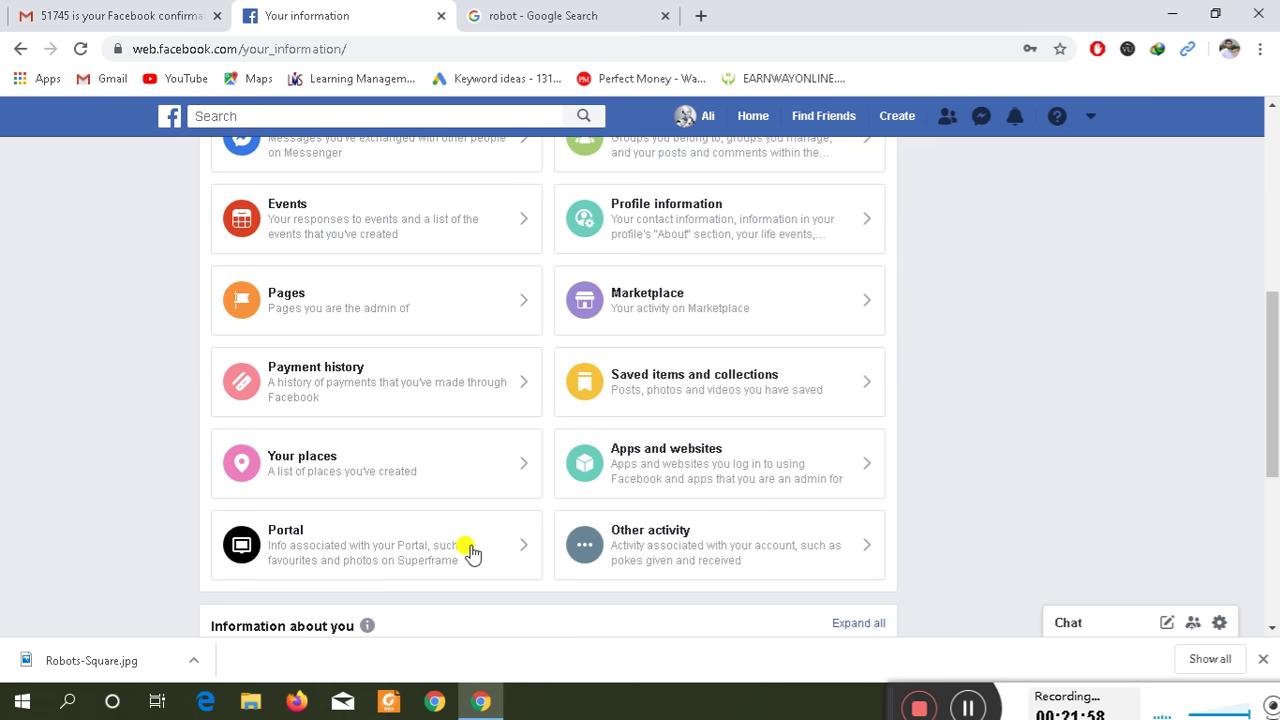
pyautogui.scroll(-1, 480, 552)
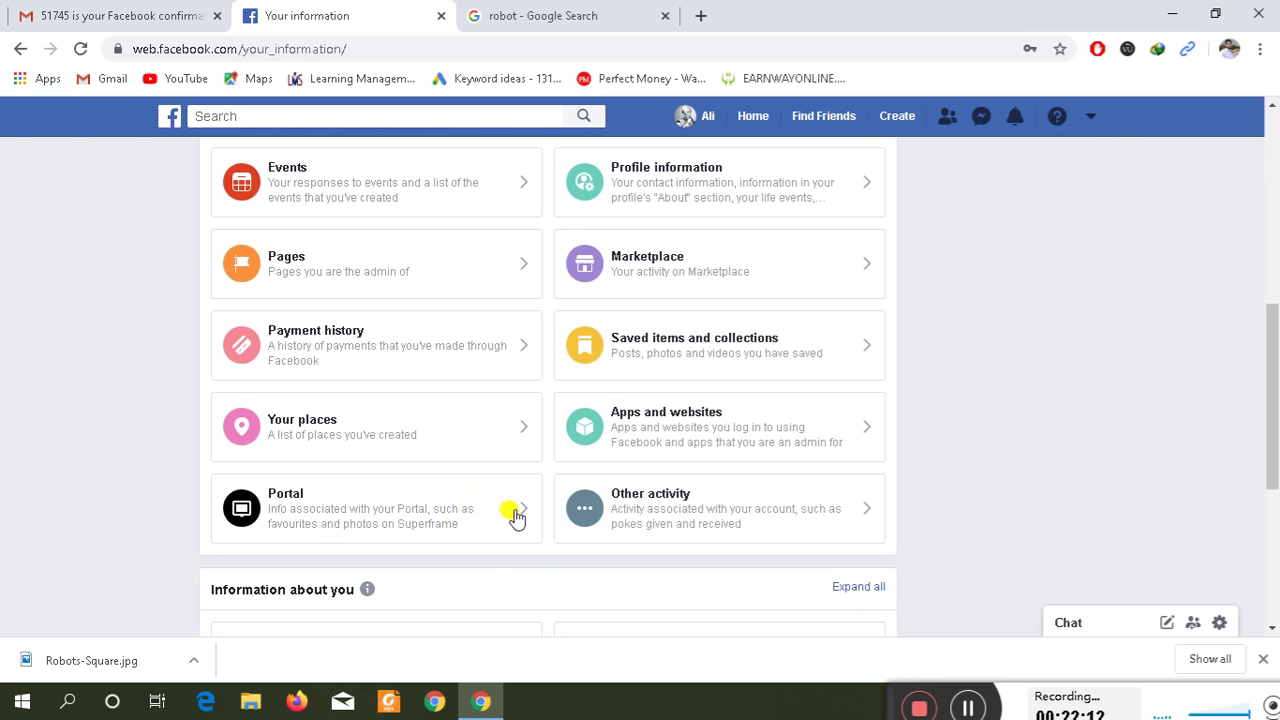
pyautogui.scroll(1, 516, 516)
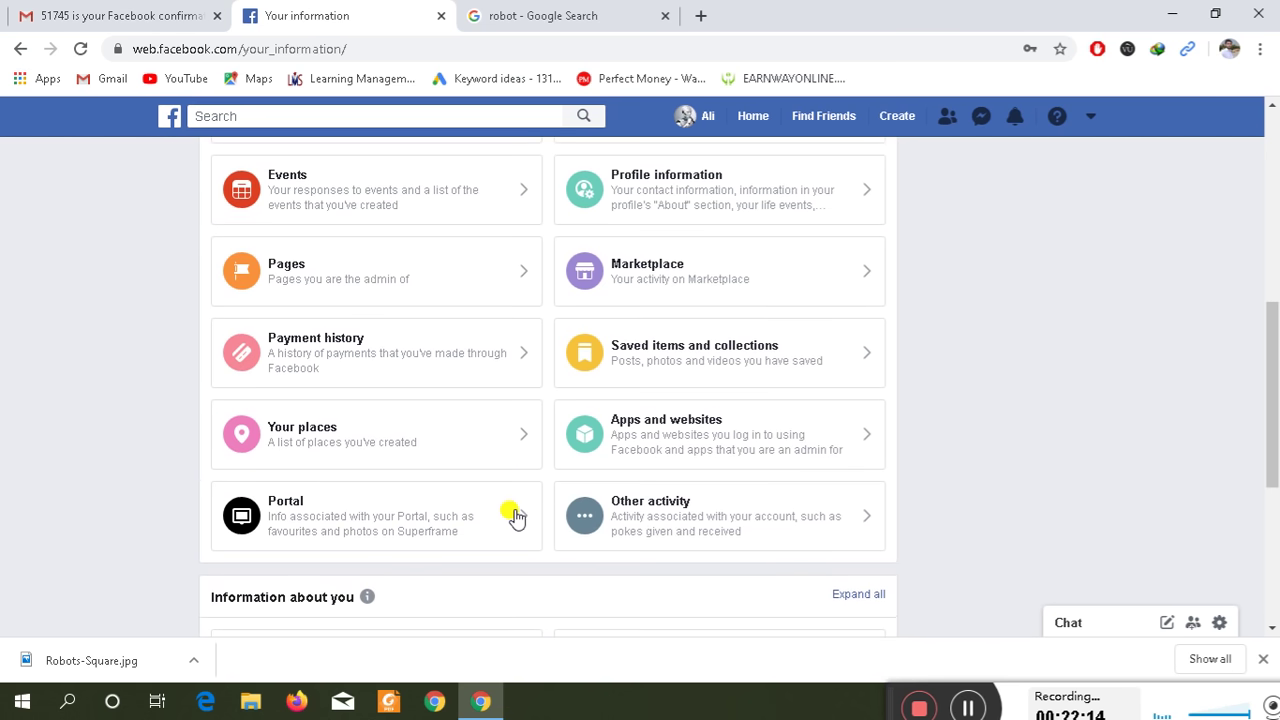
pyautogui.scroll(2, 516, 516)
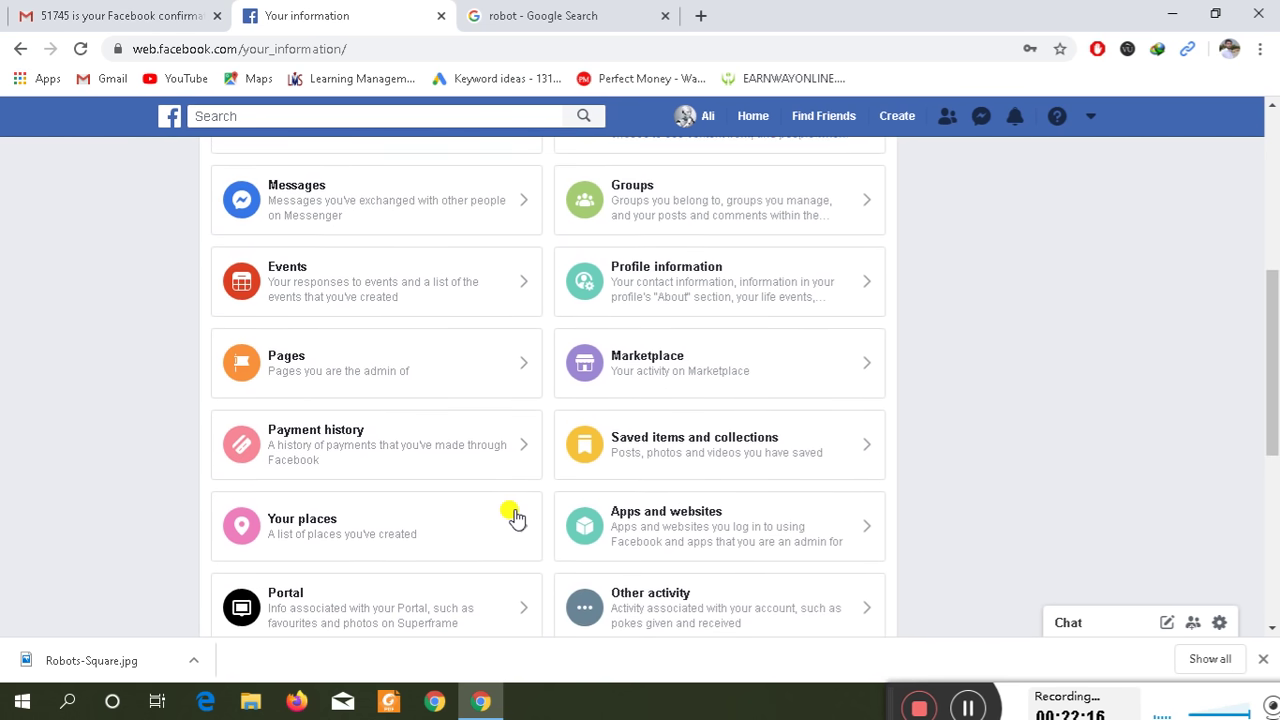
pyautogui.scroll(3, 516, 516)
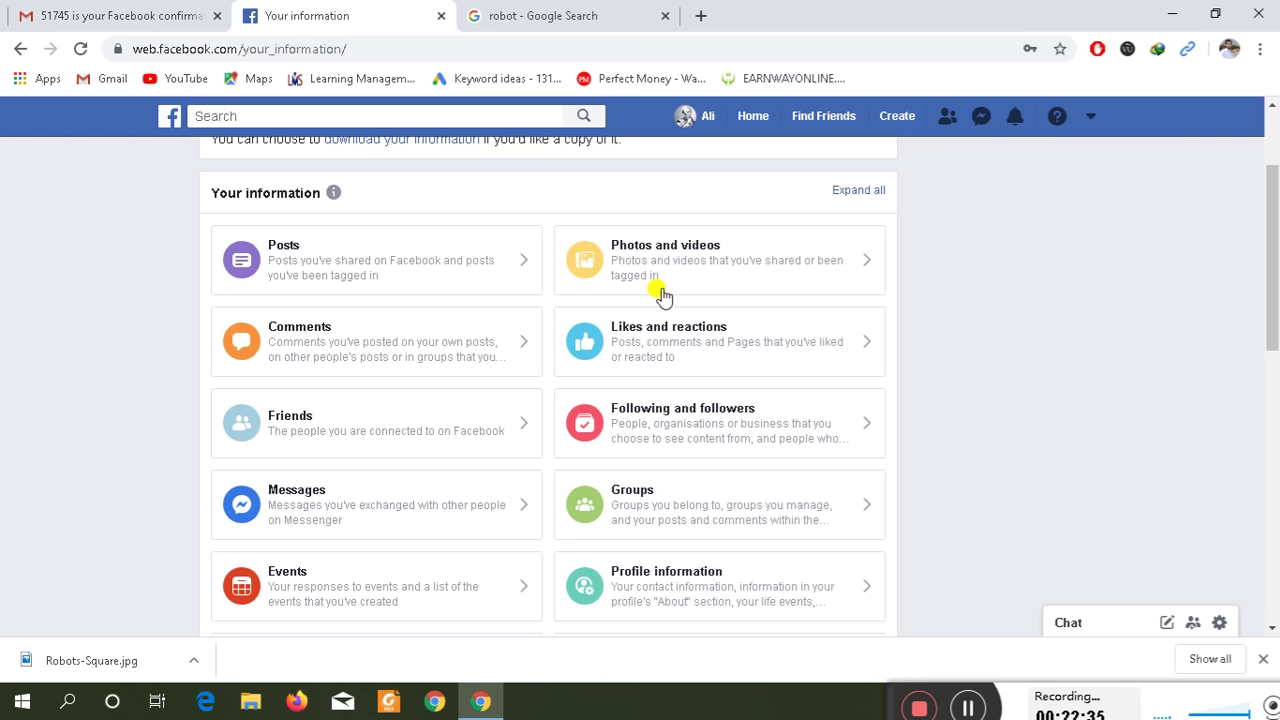
pyautogui.scroll(-1, 660, 292)
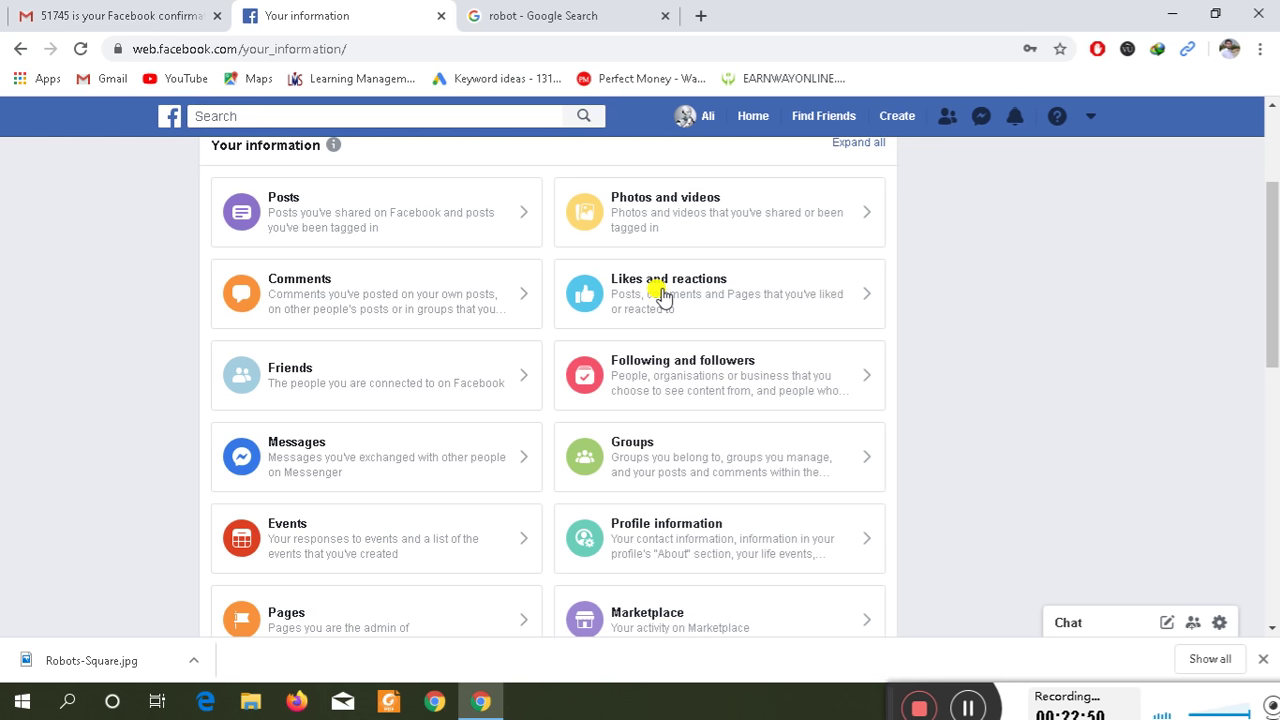
pyautogui.scroll(-1, 662, 295)
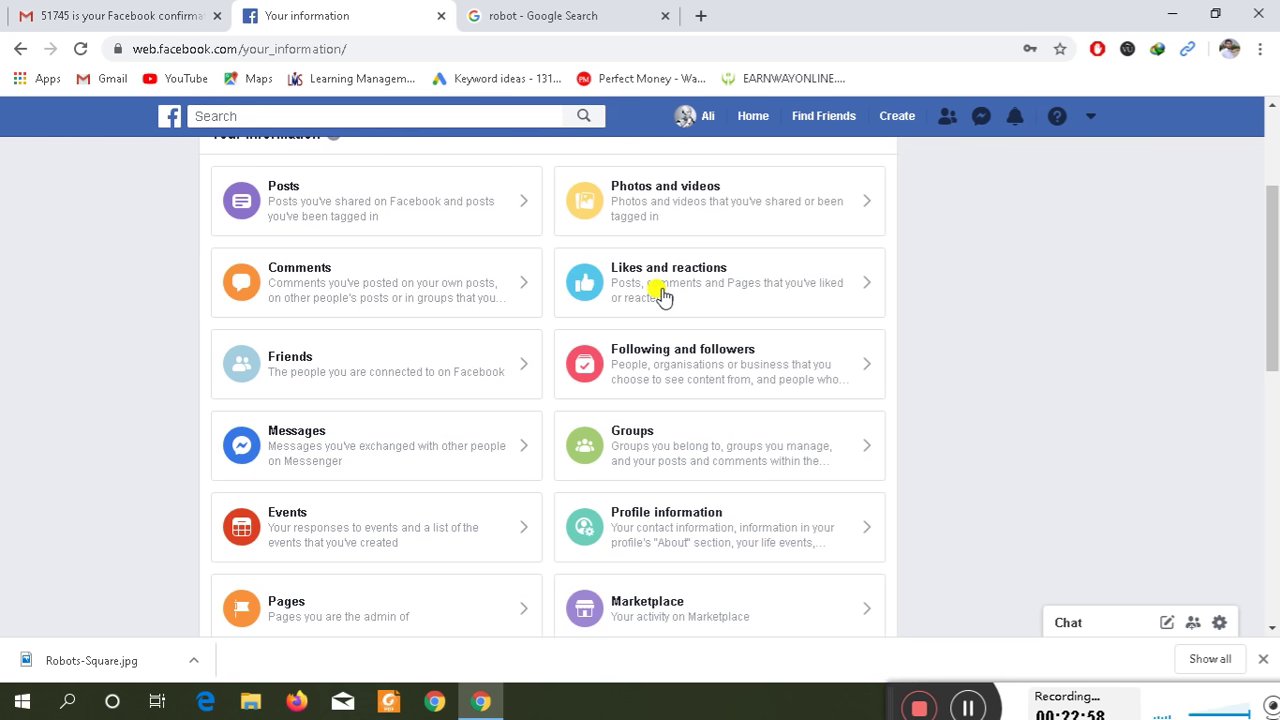
pyautogui.scroll(-2, 662, 295)
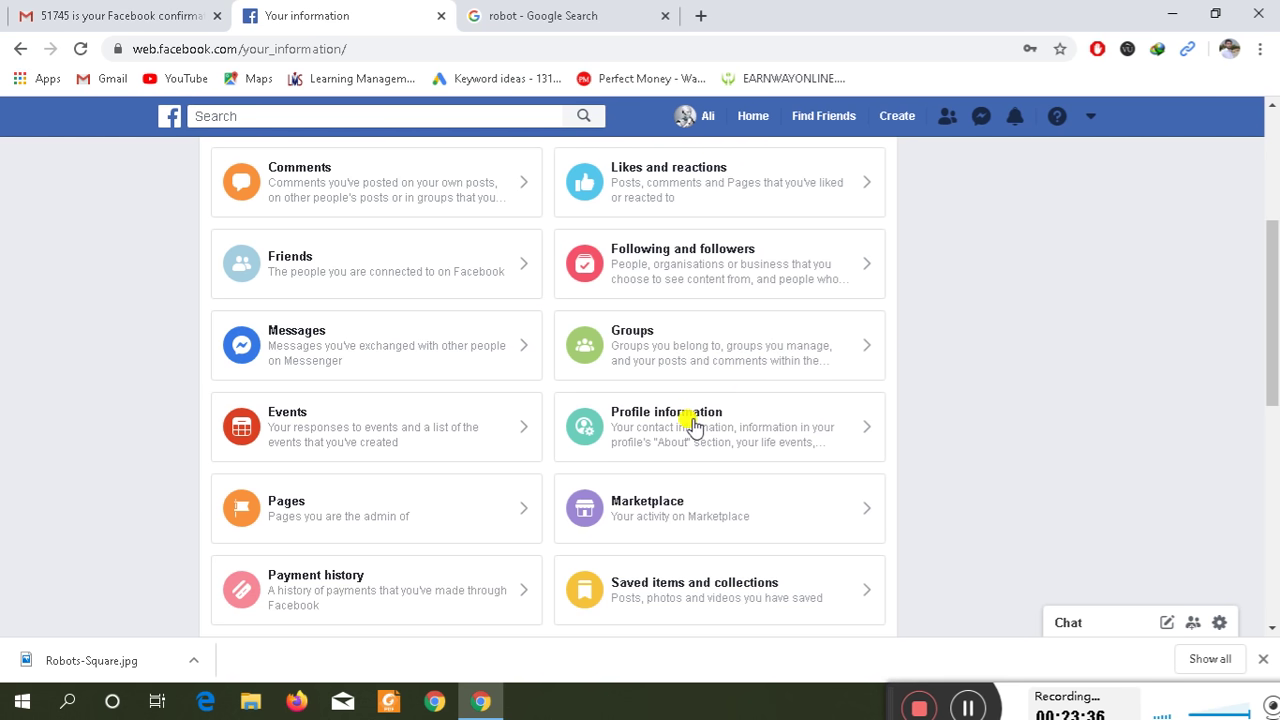
pyautogui.scroll(-1, 728, 424)
pyautogui.scroll(-1, 726, 424)
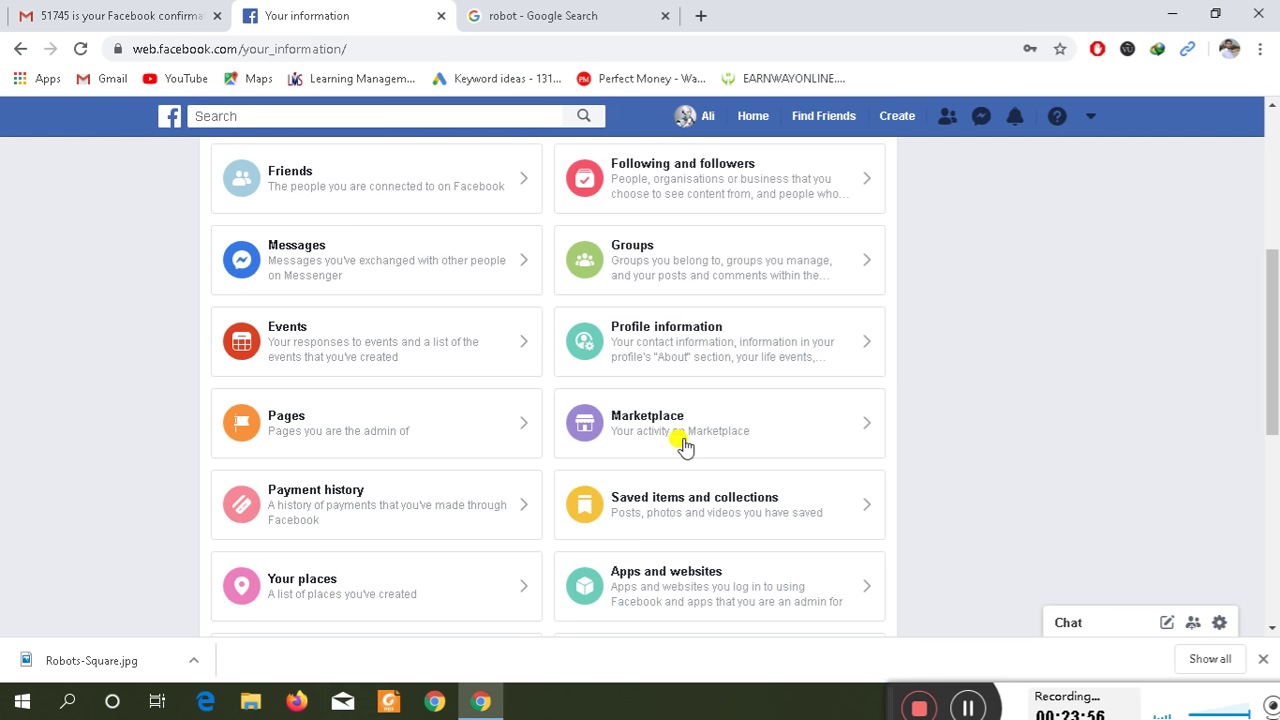
pyautogui.scroll(1, 685, 447)
pyautogui.scroll(-3, 685, 447)
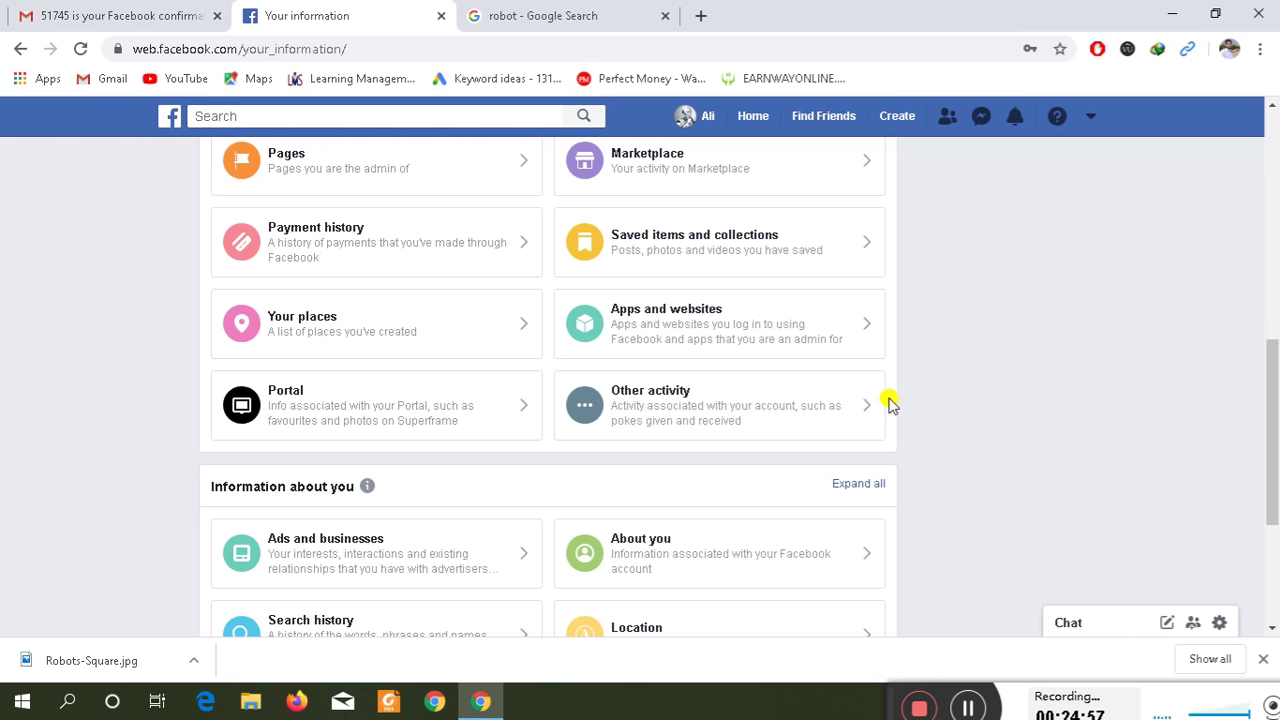
pyautogui.scroll(-1, 890, 402)
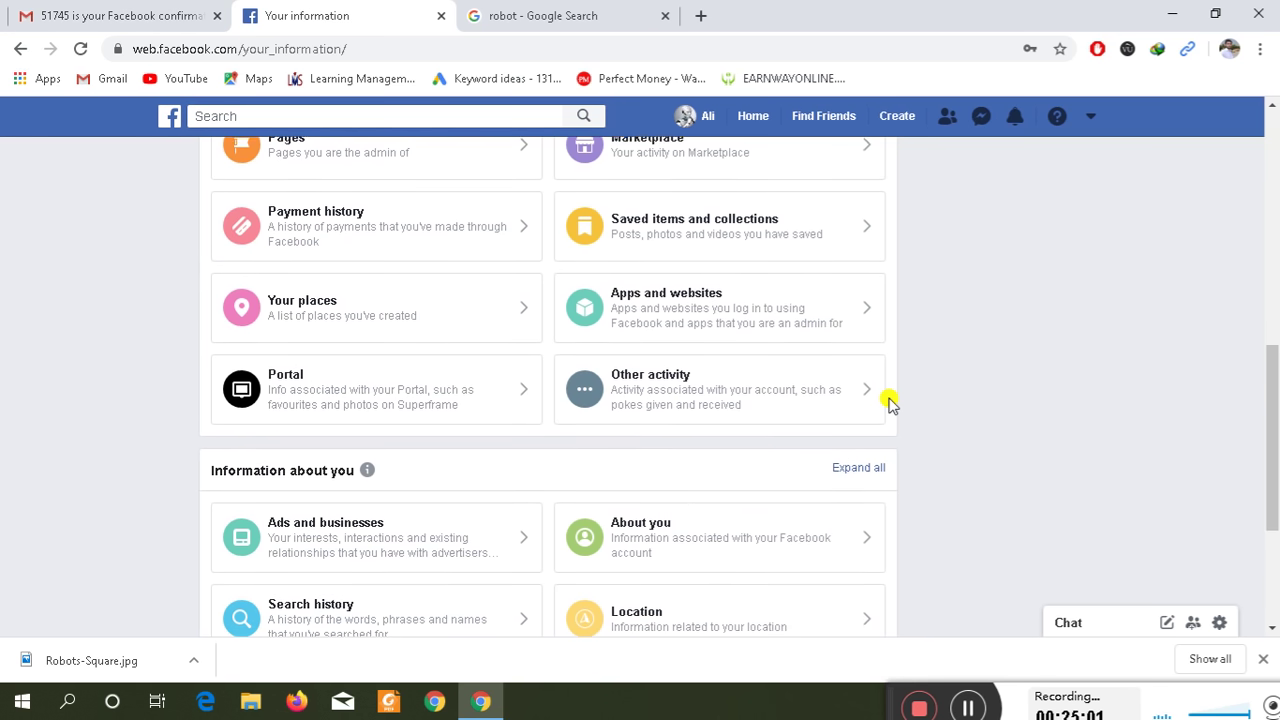
pyautogui.scroll(-1, 890, 402)
pyautogui.scroll(-2, 890, 402)
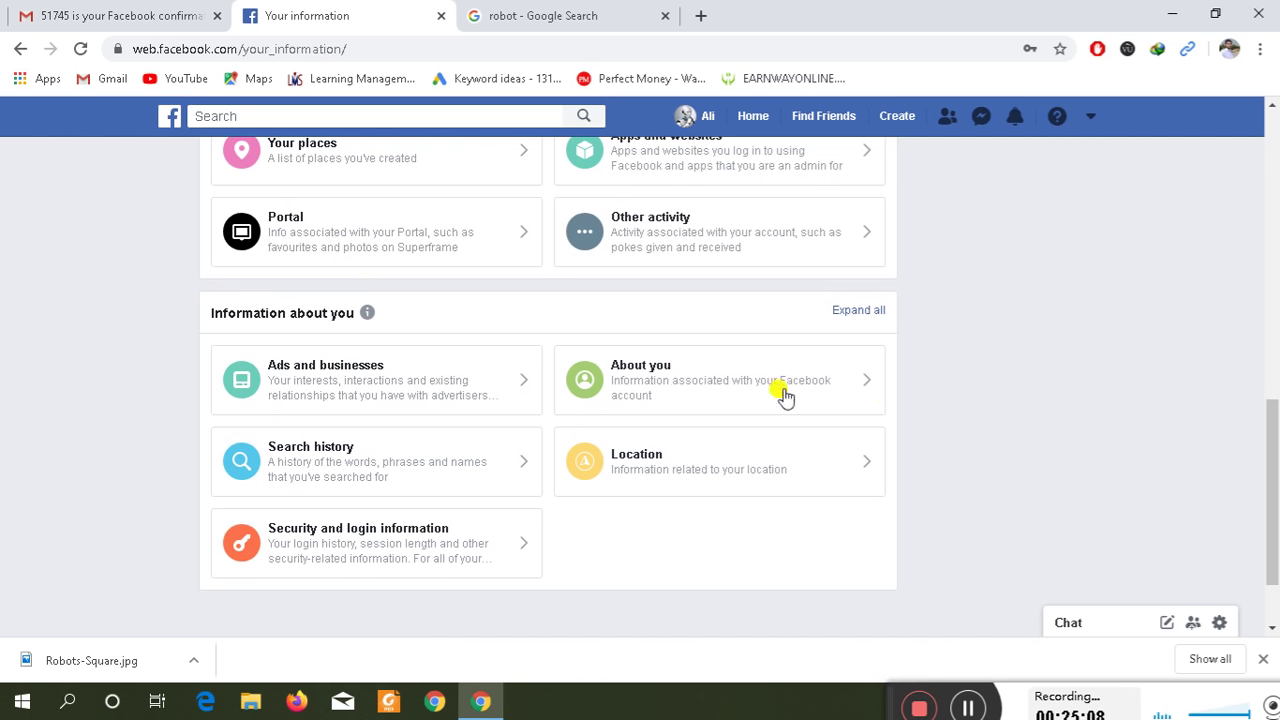
pyautogui.scroll(-2, 731, 500)
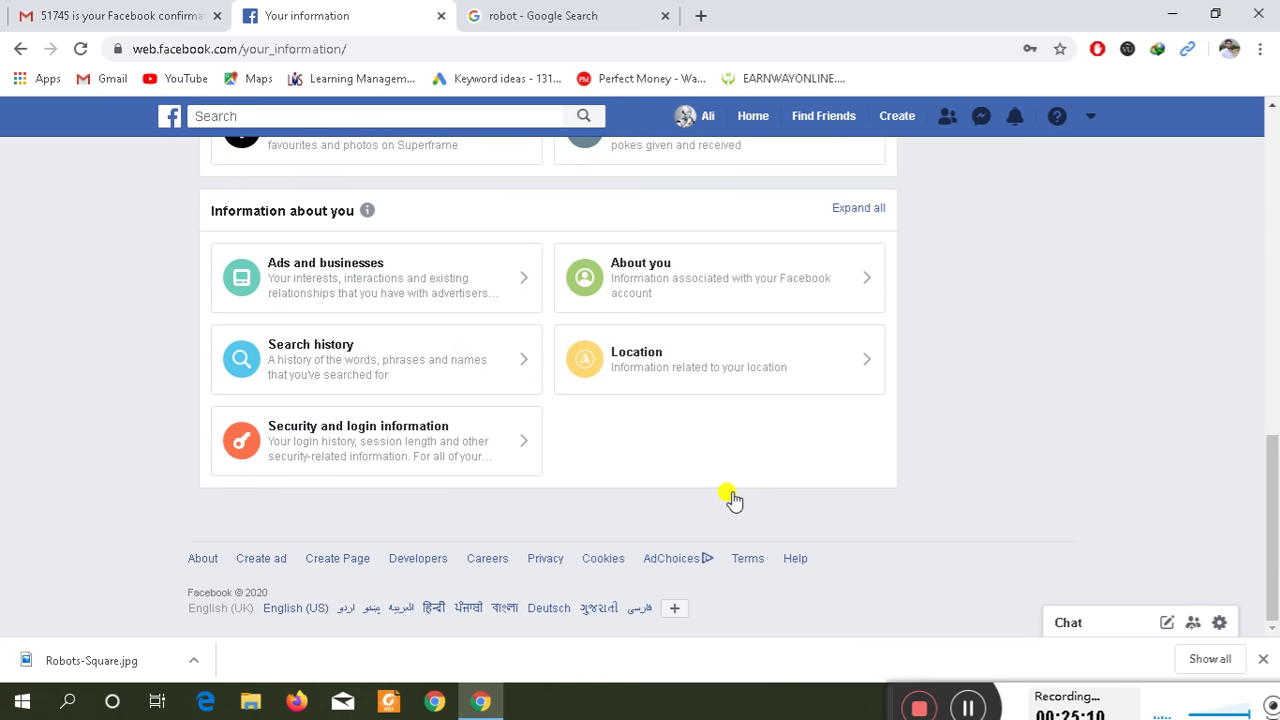
# Go back to the settings and open the Privacy section.
pyautogui.scroll(10, 733, 498)
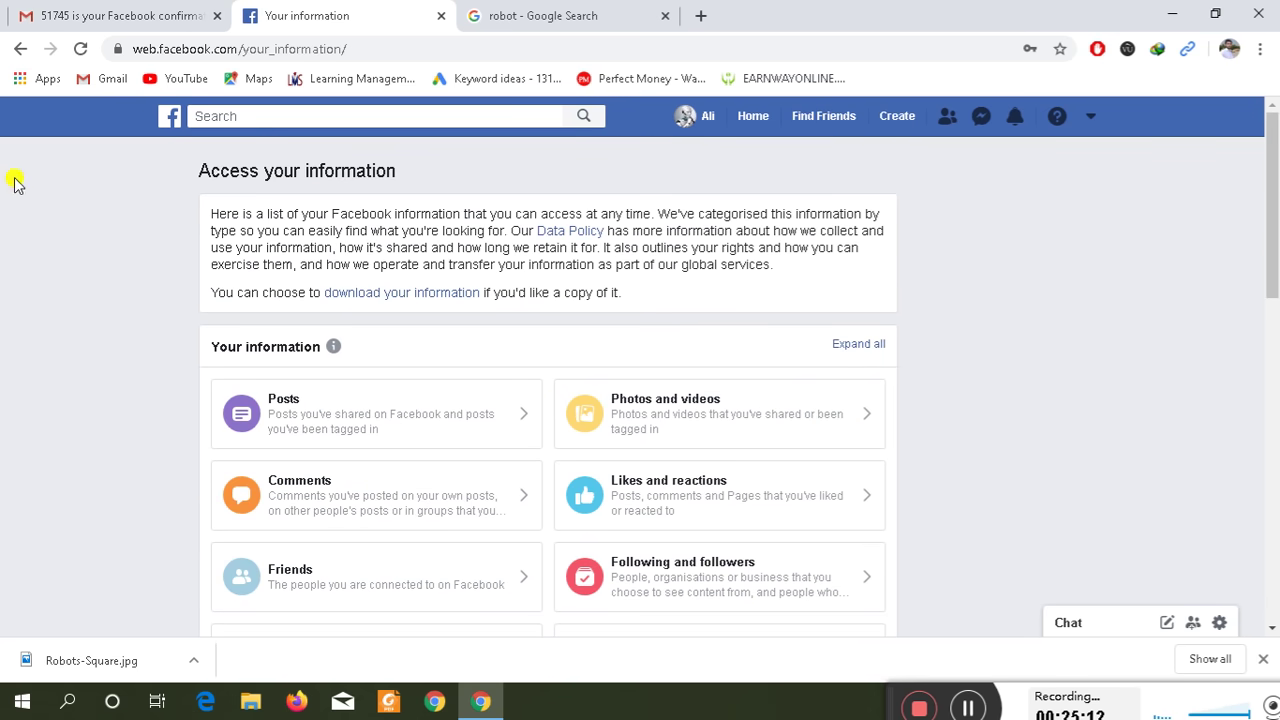
pyautogui.click(20, 49)
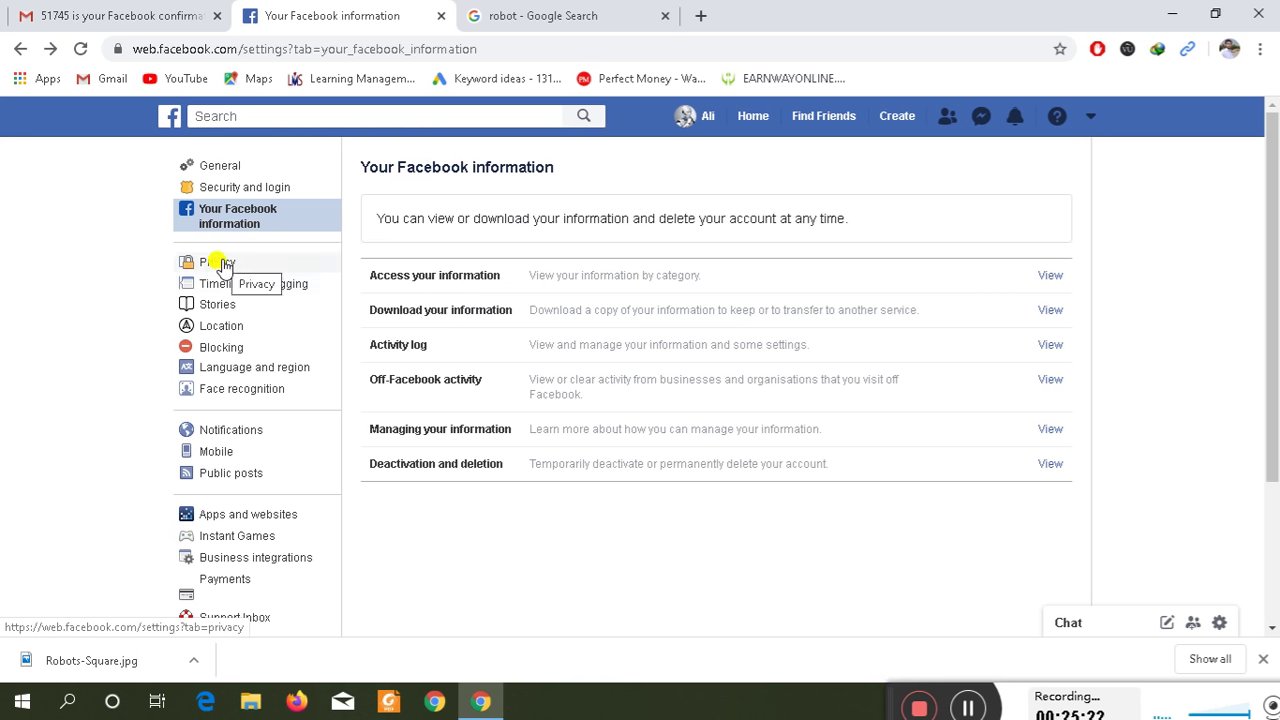
pyautogui.click(222, 264)
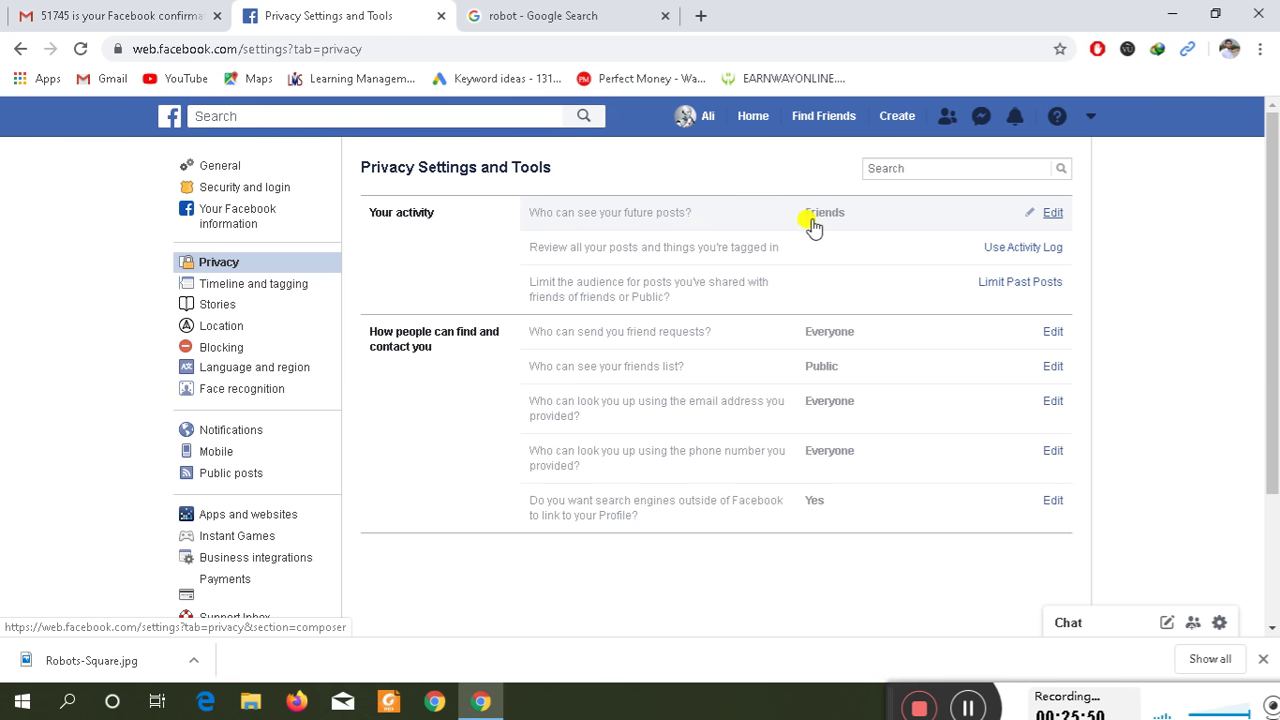
# Set 'Who can see your future posts?' to Public and close the editor.
pyautogui.click(1050, 215)
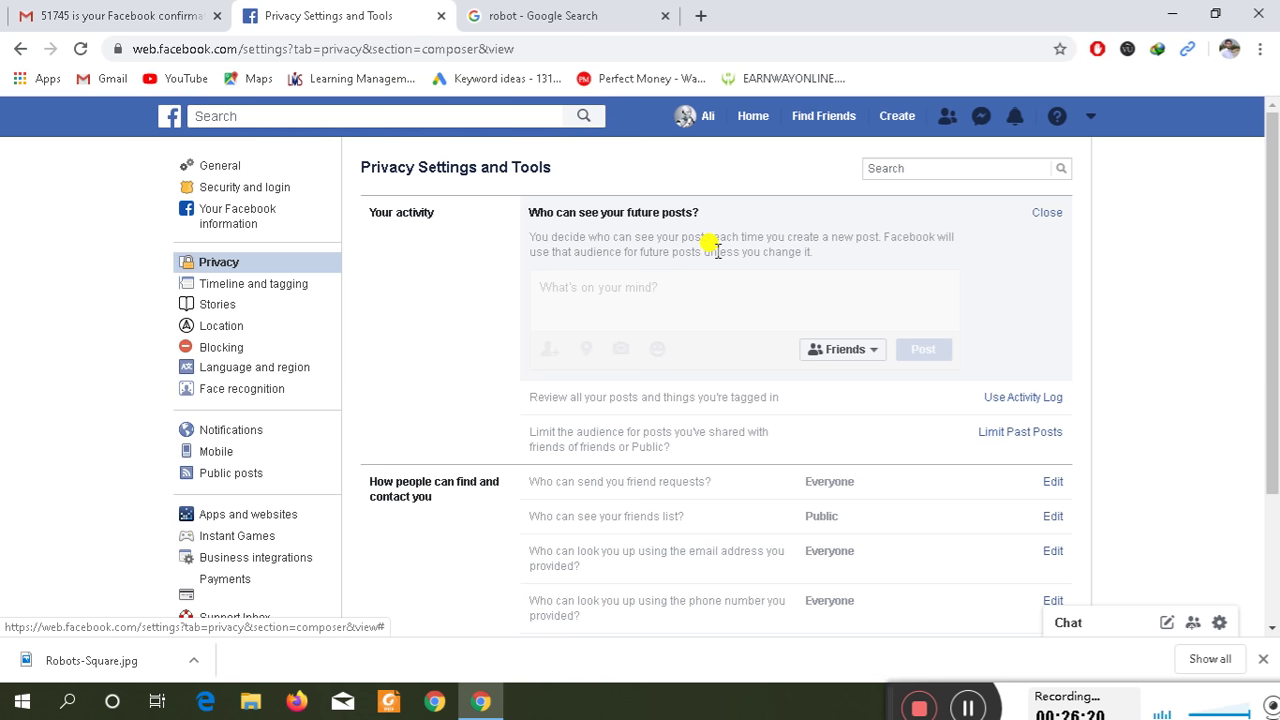
pyautogui.click(873, 358)
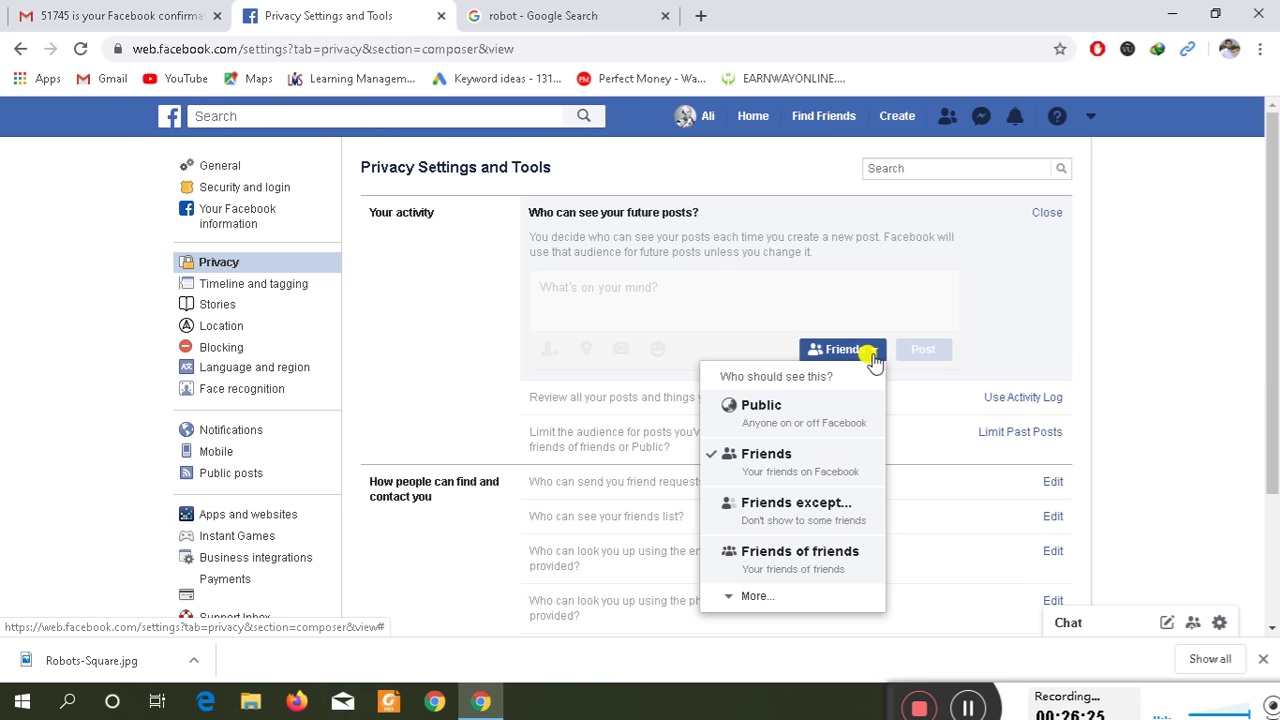
pyautogui.click(802, 415)
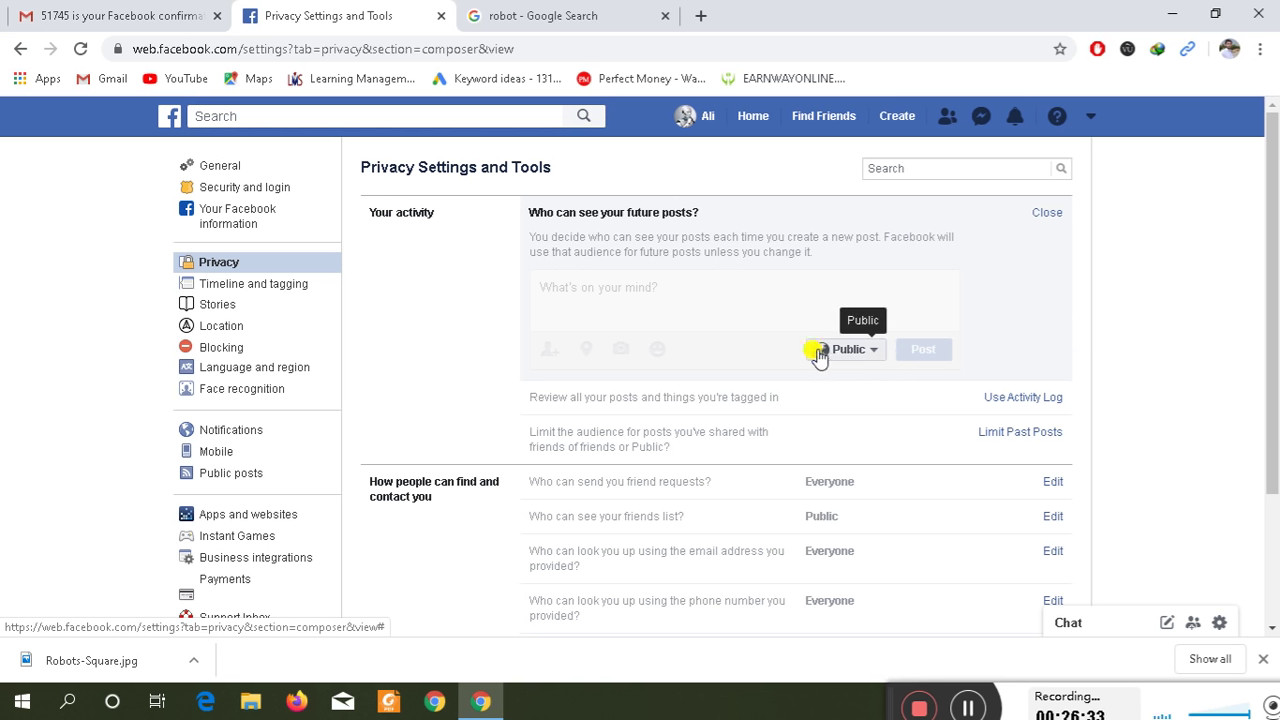
pyautogui.click(918, 352)
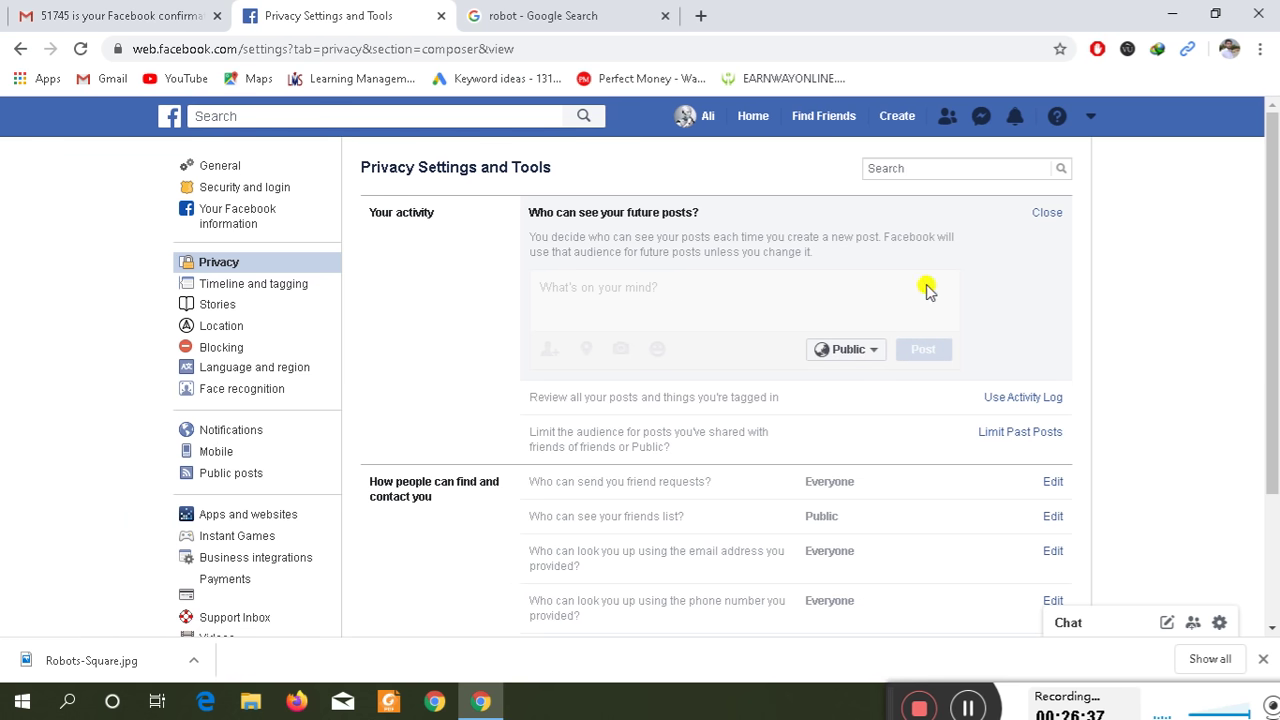
pyautogui.click(872, 355)
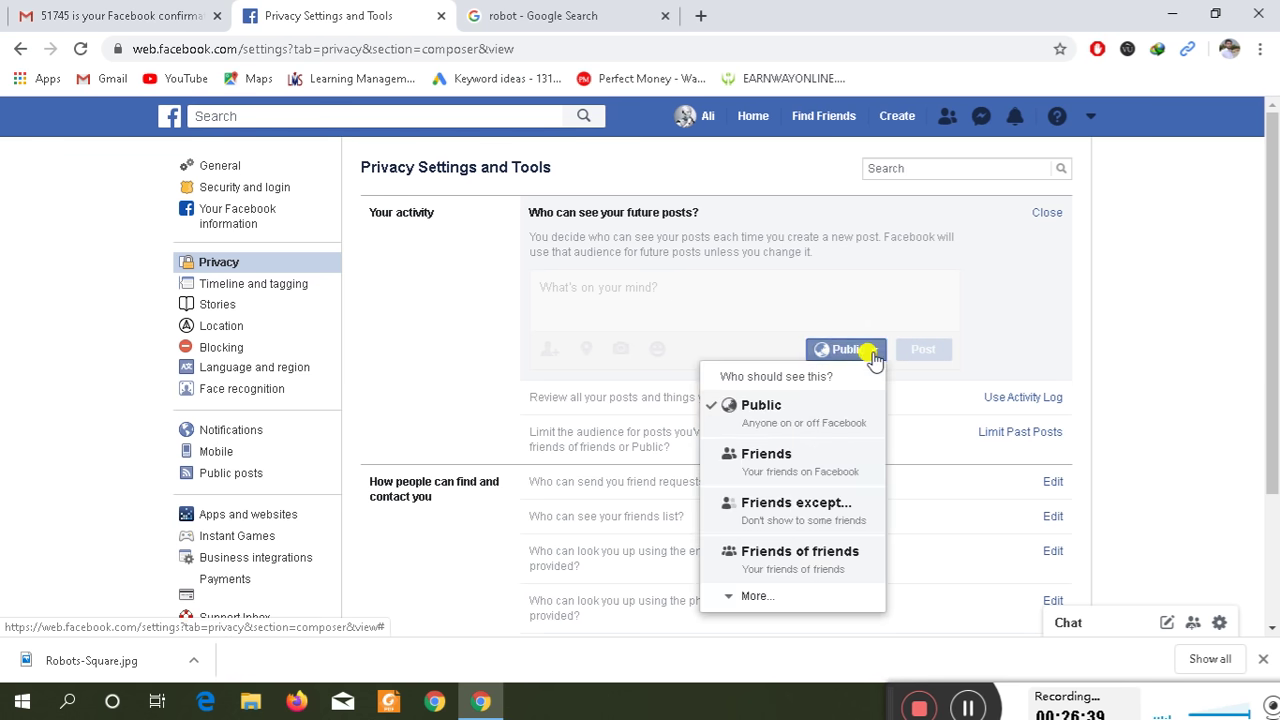
pyautogui.click(803, 456)
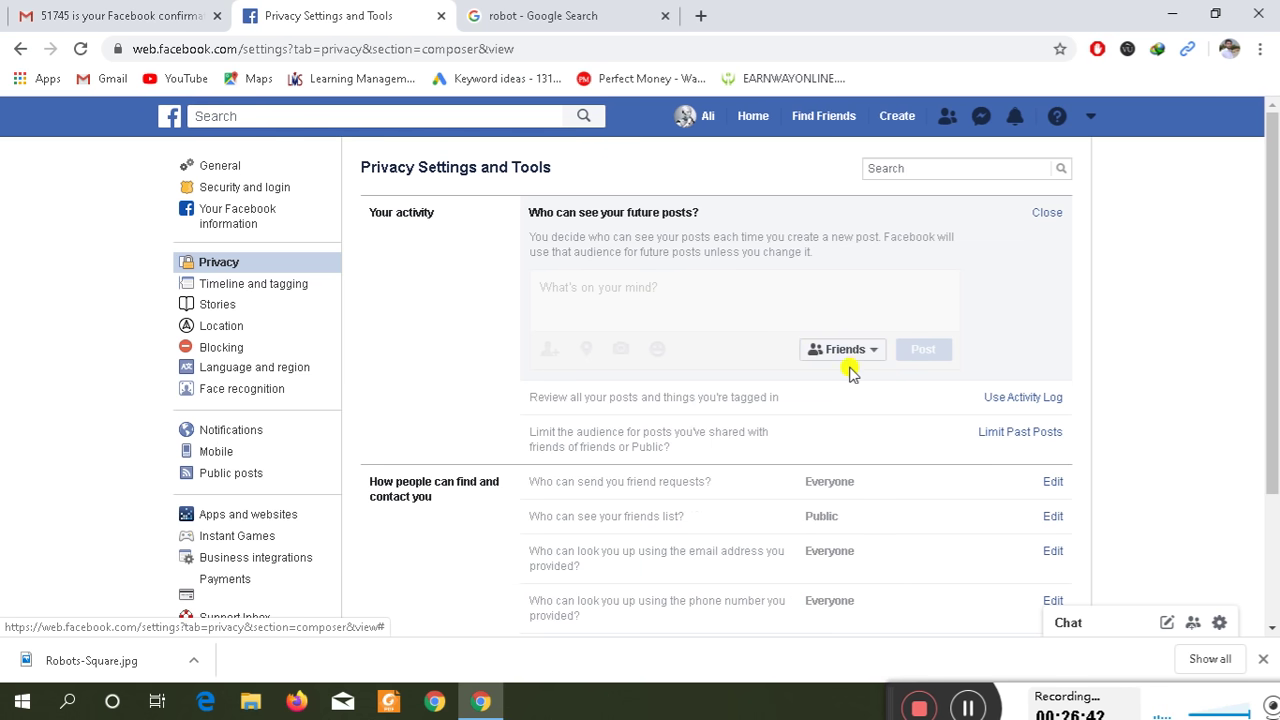
pyautogui.click(852, 352)
pyautogui.click(805, 426)
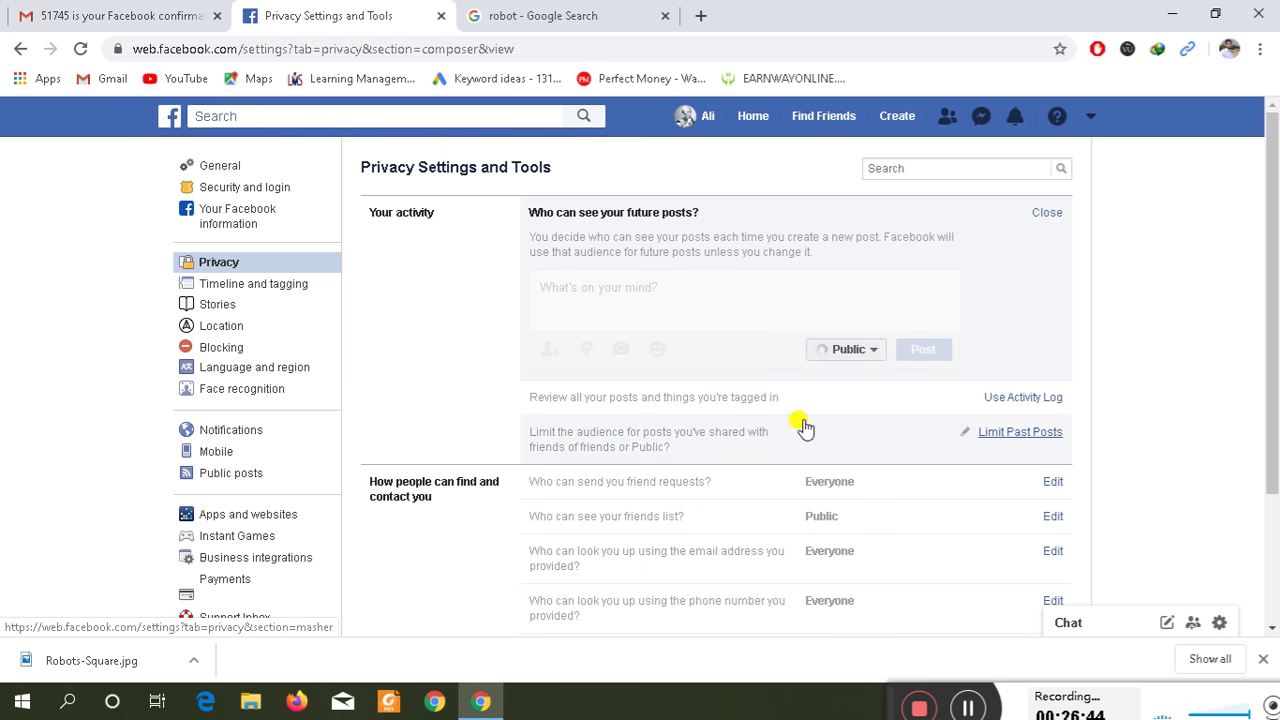
pyautogui.click(1050, 214)
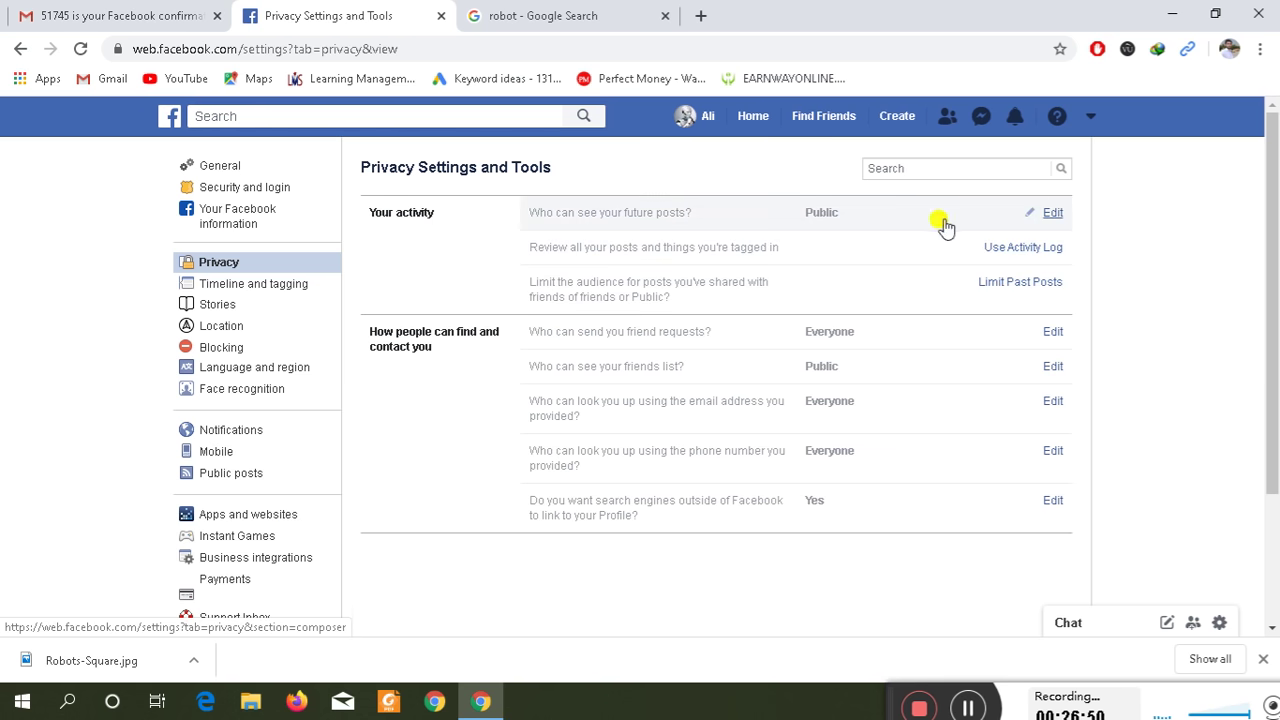
pyautogui.click(1052, 213)
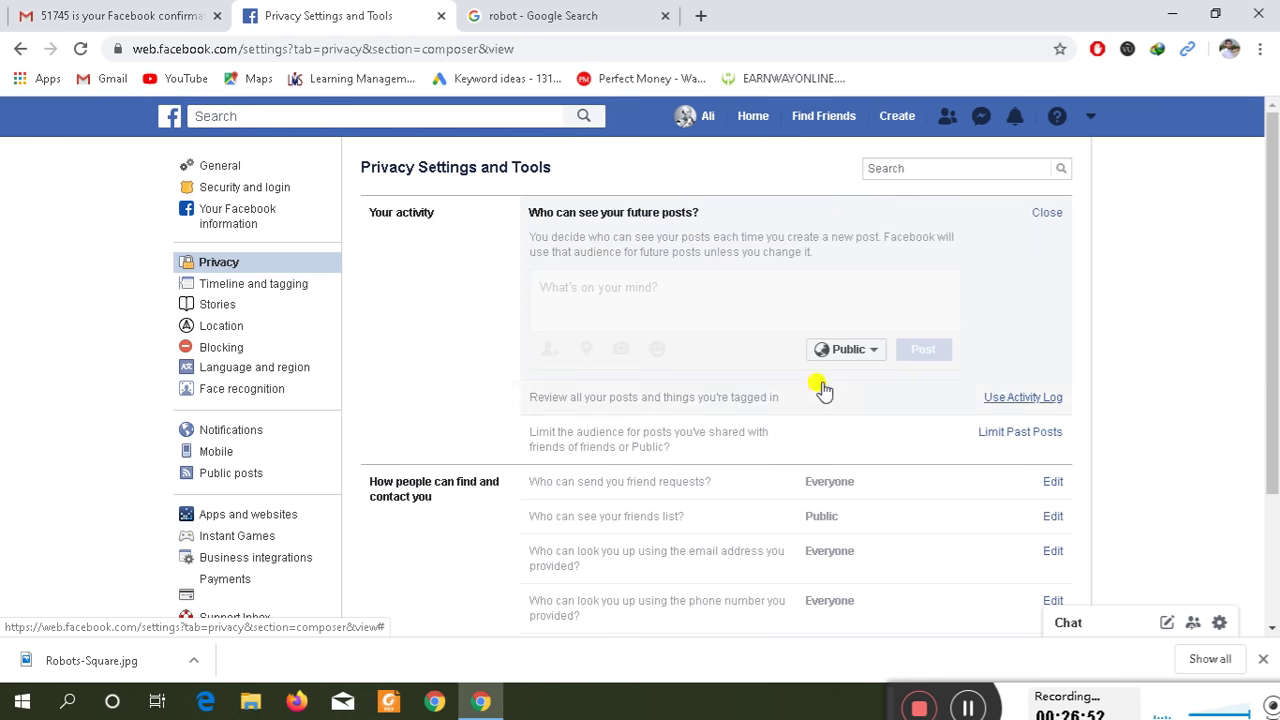
pyautogui.click(1048, 215)
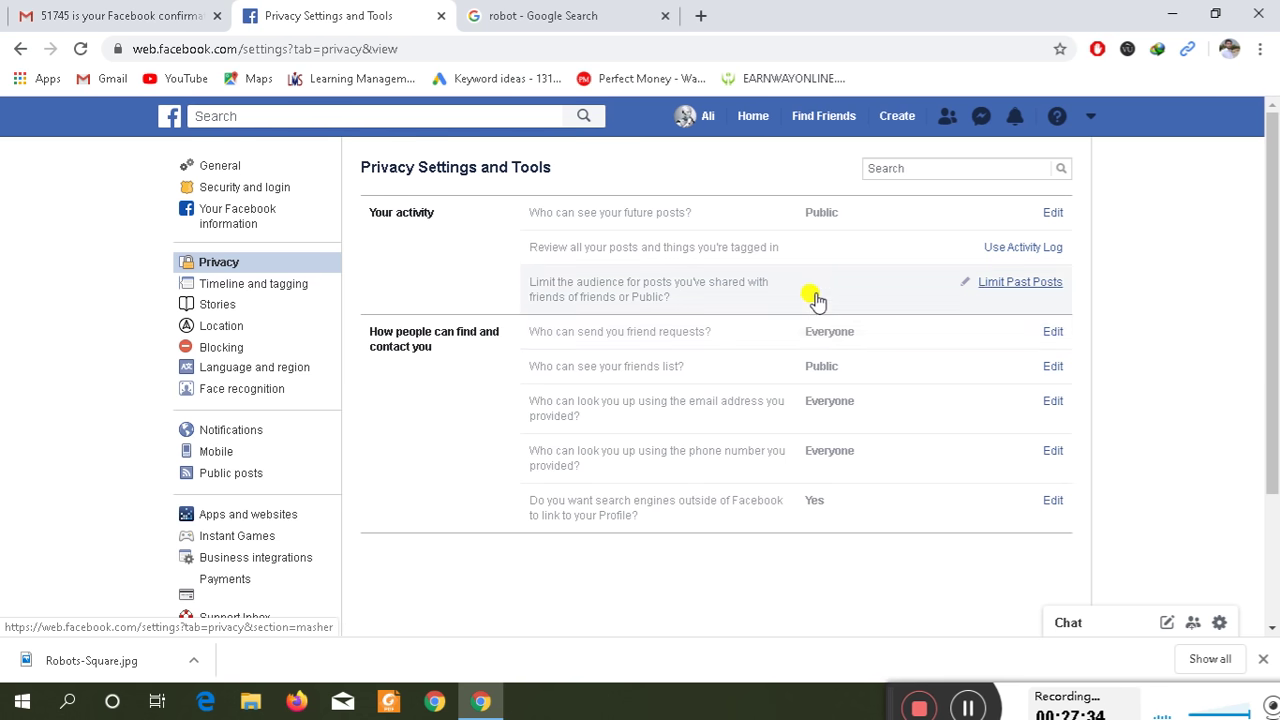
pyautogui.click(1052, 333)
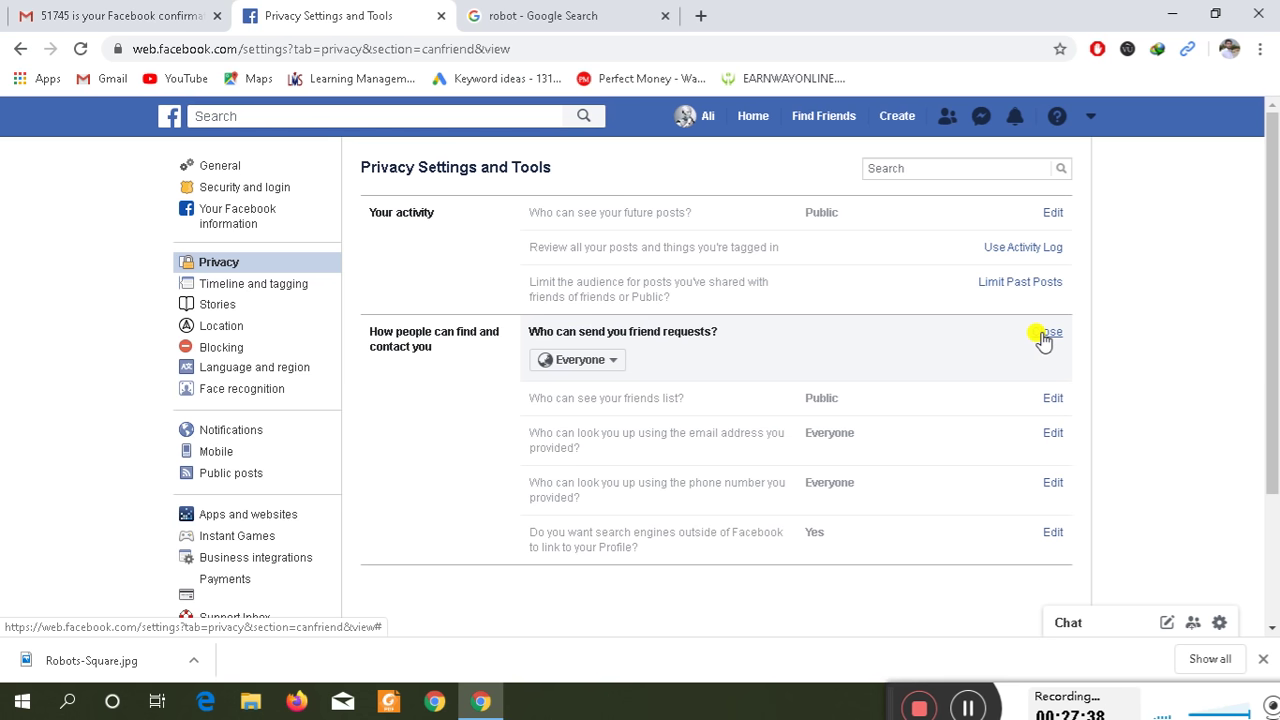
pyautogui.click(621, 361)
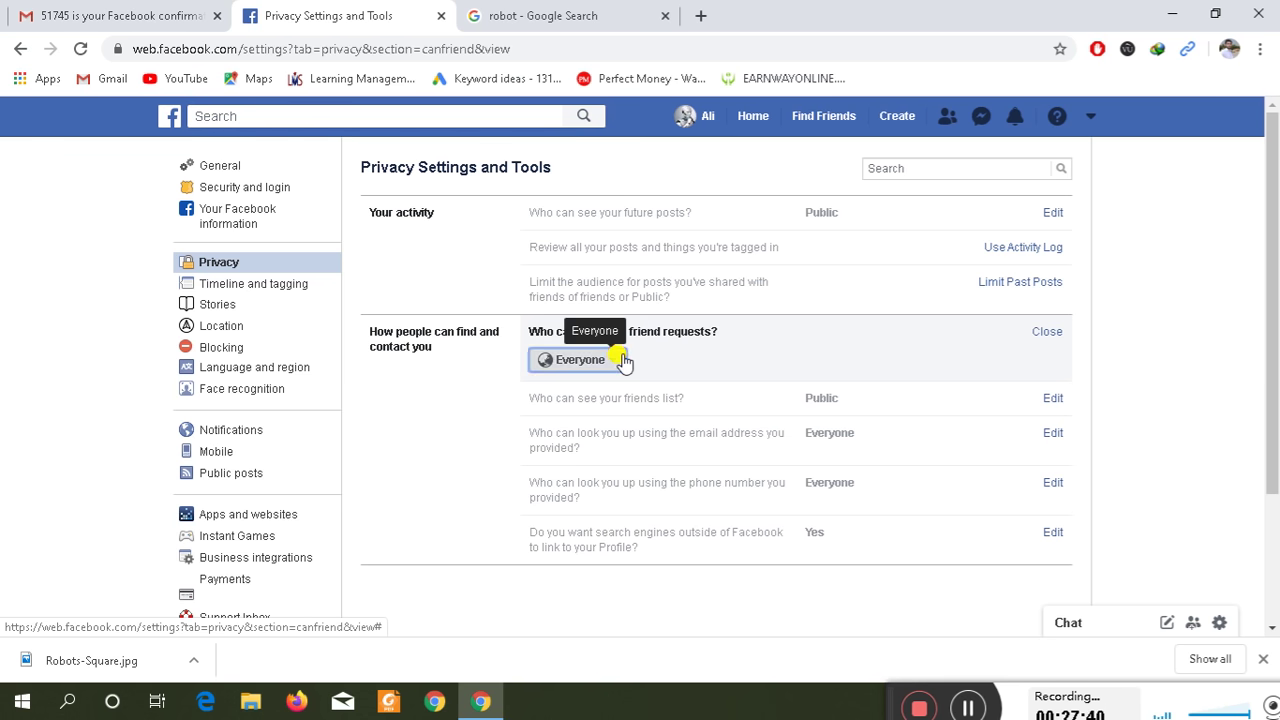
pyautogui.click(621, 361)
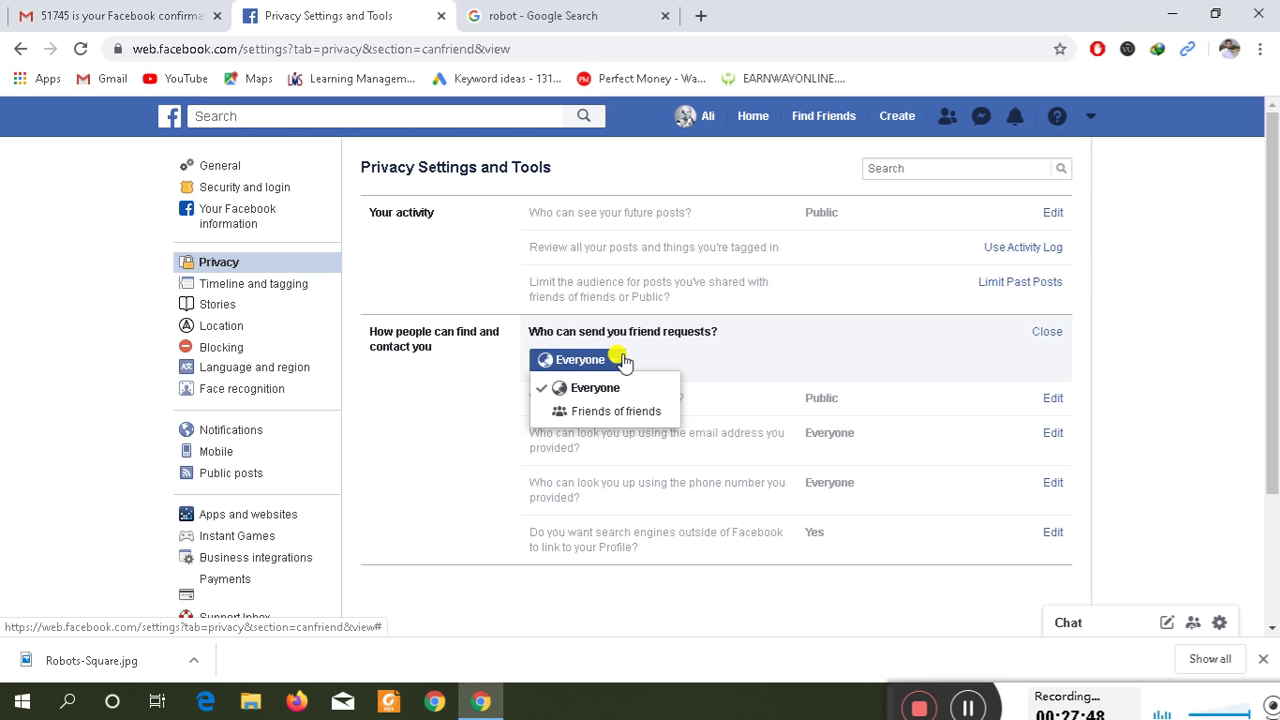
pyautogui.click(620, 360)
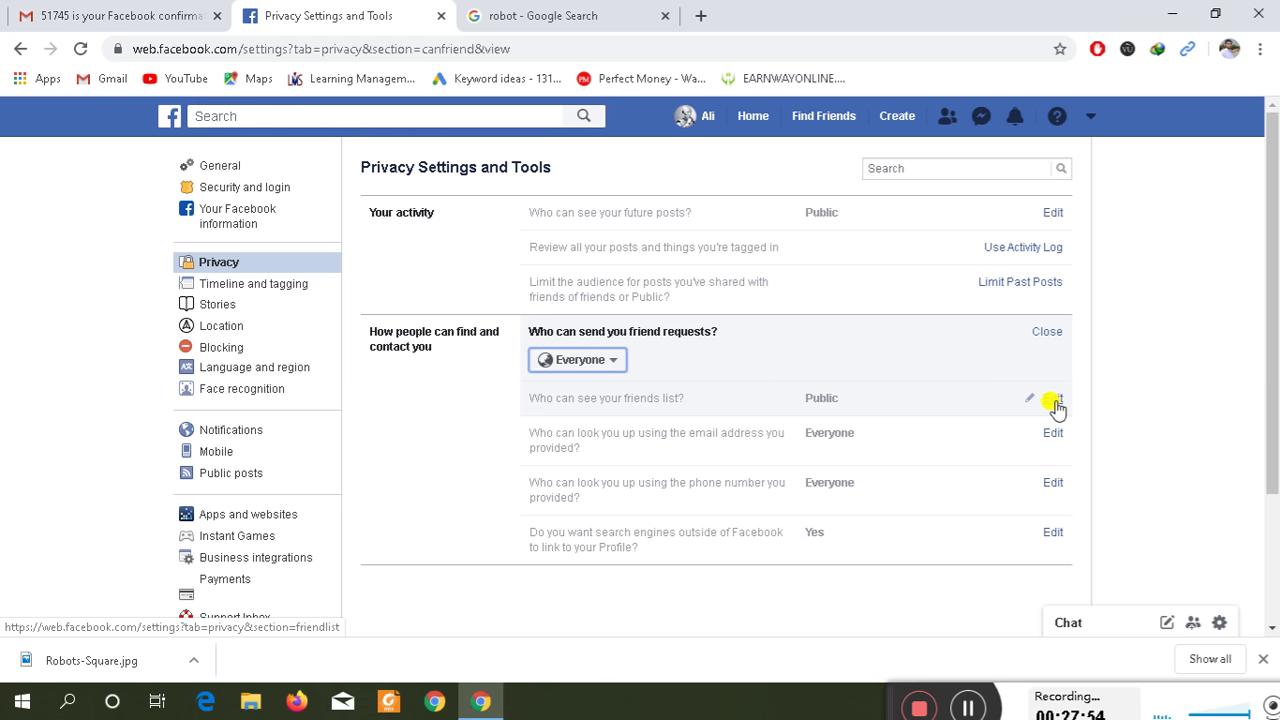
pyautogui.click(1048, 332)
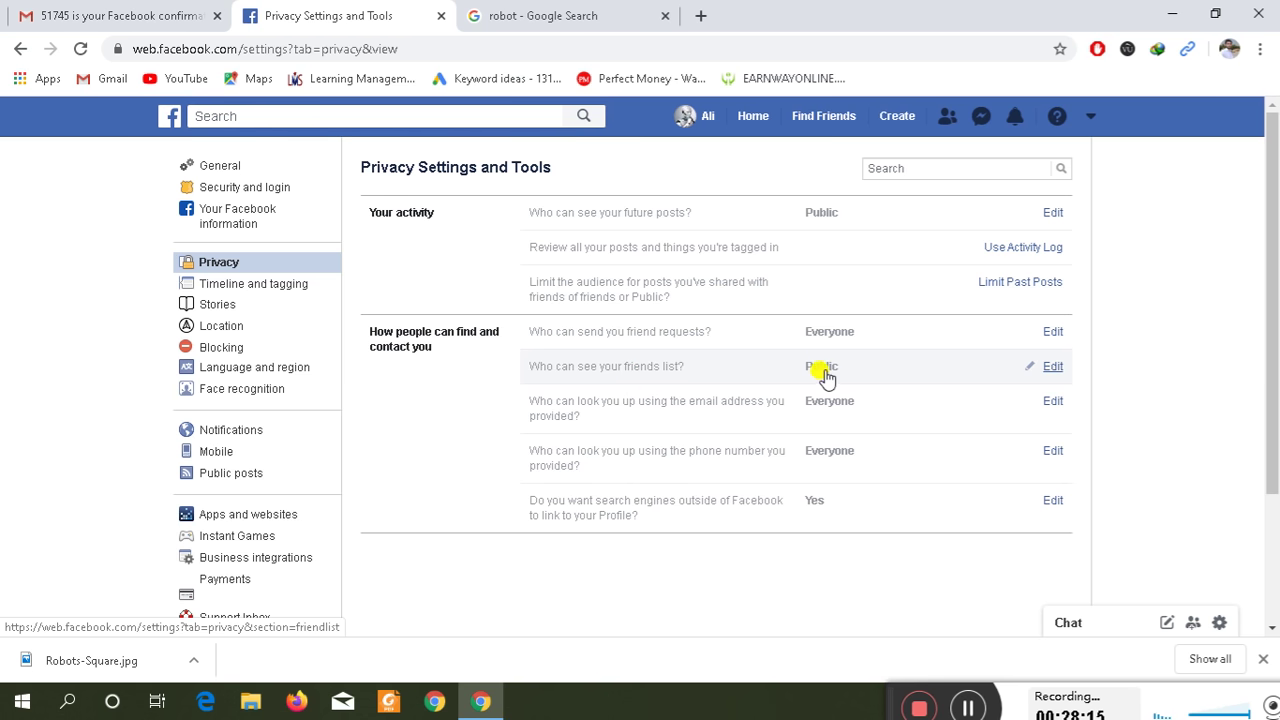
# Edit 'Who can see your friends list?' and open its Public audience dropdown.
pyautogui.click(1055, 370)
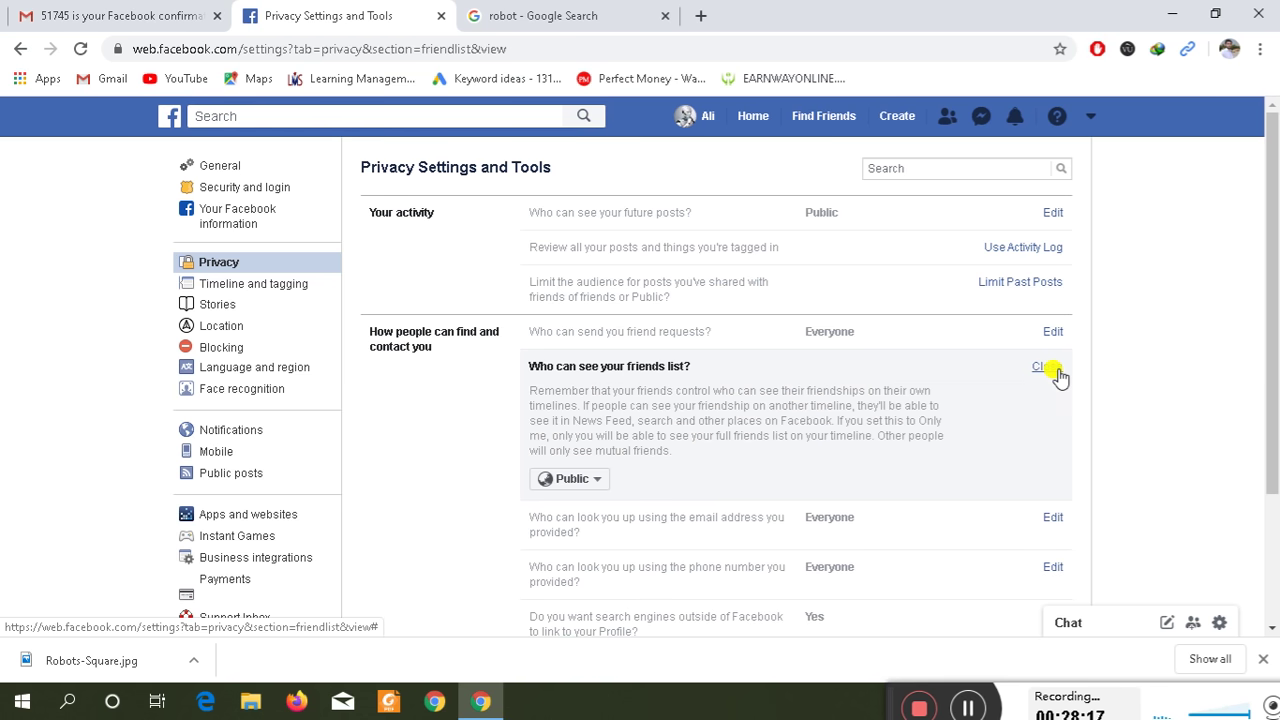
pyautogui.click(578, 479)
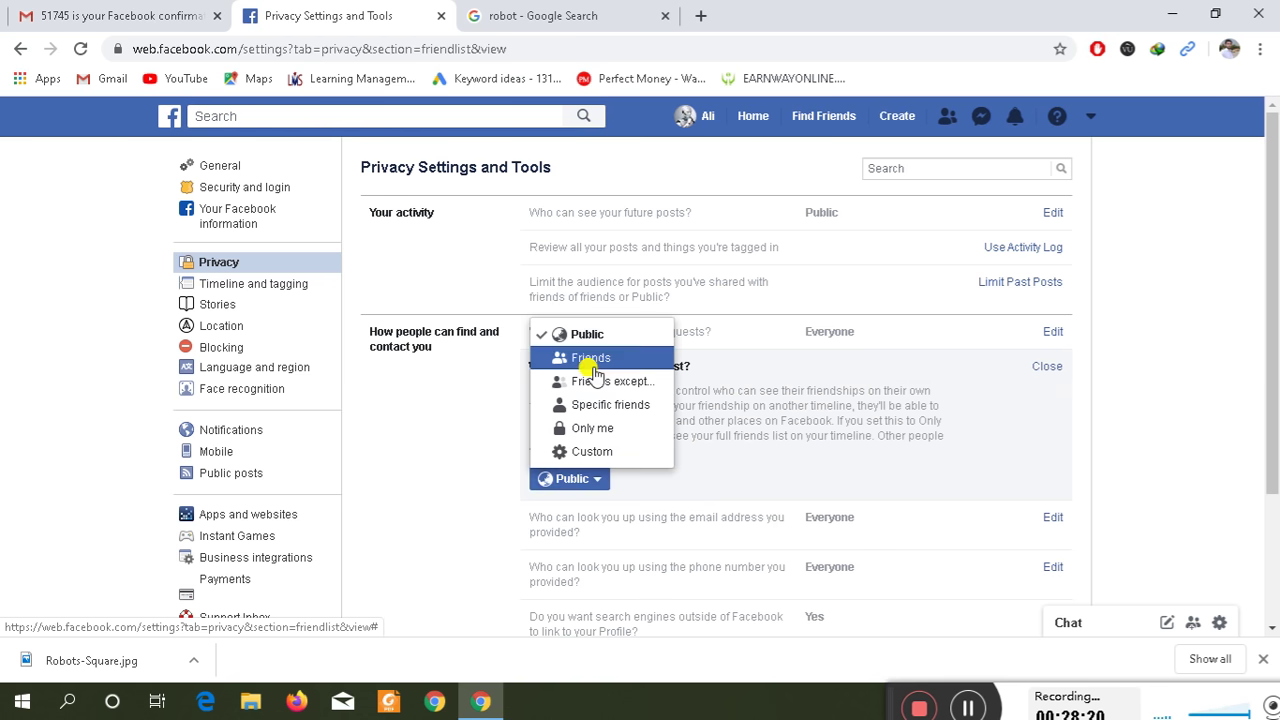
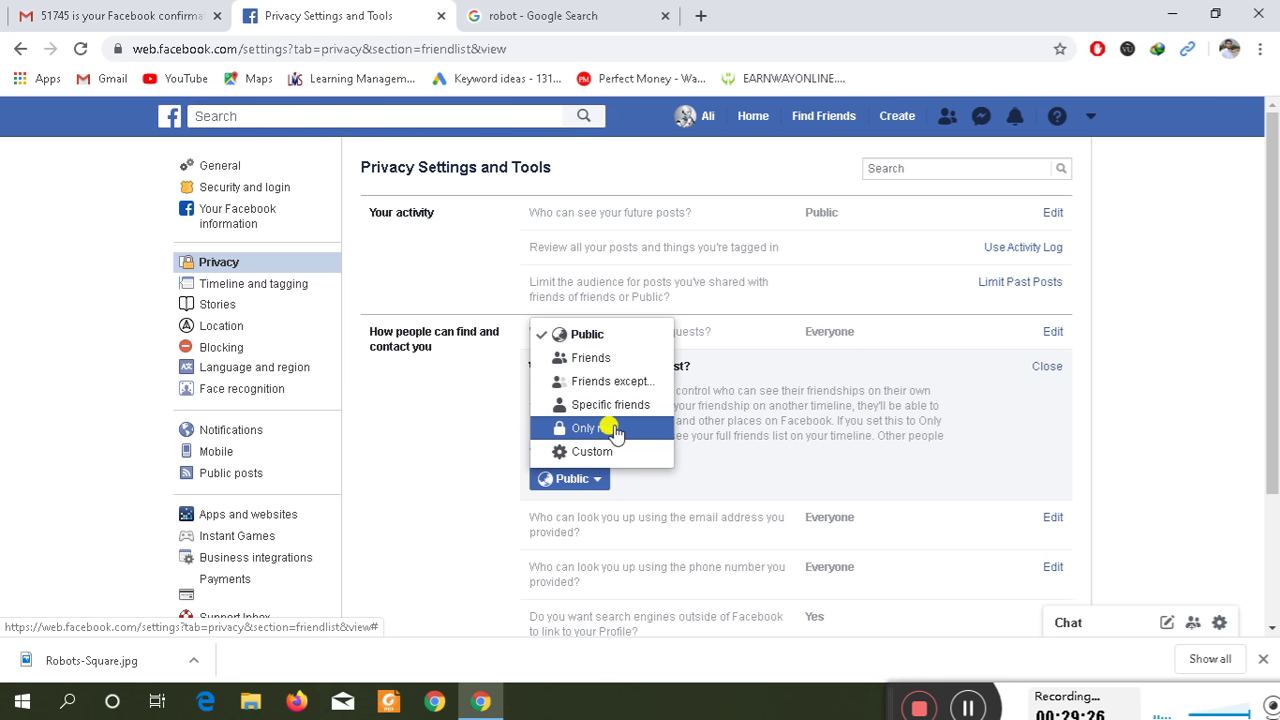
# Change the friends list audience from Public to Only me and collapse the setting.
pyautogui.click(461, 434)
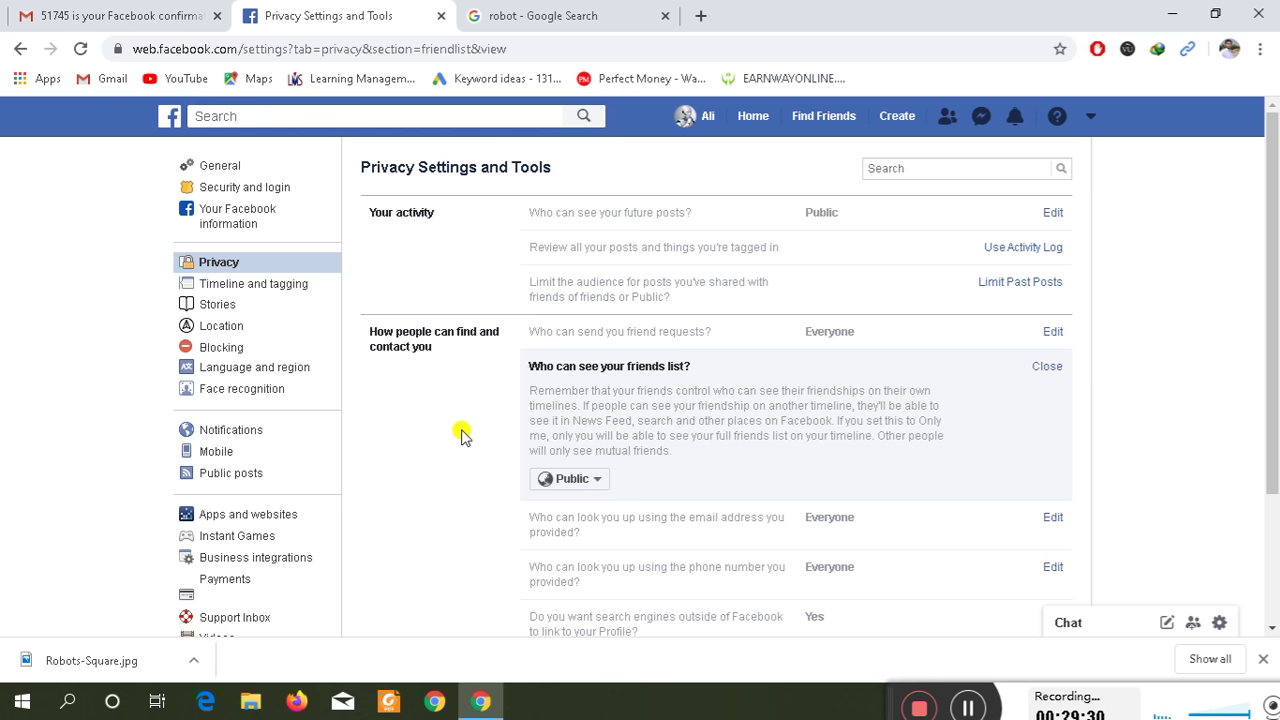
pyautogui.click(578, 482)
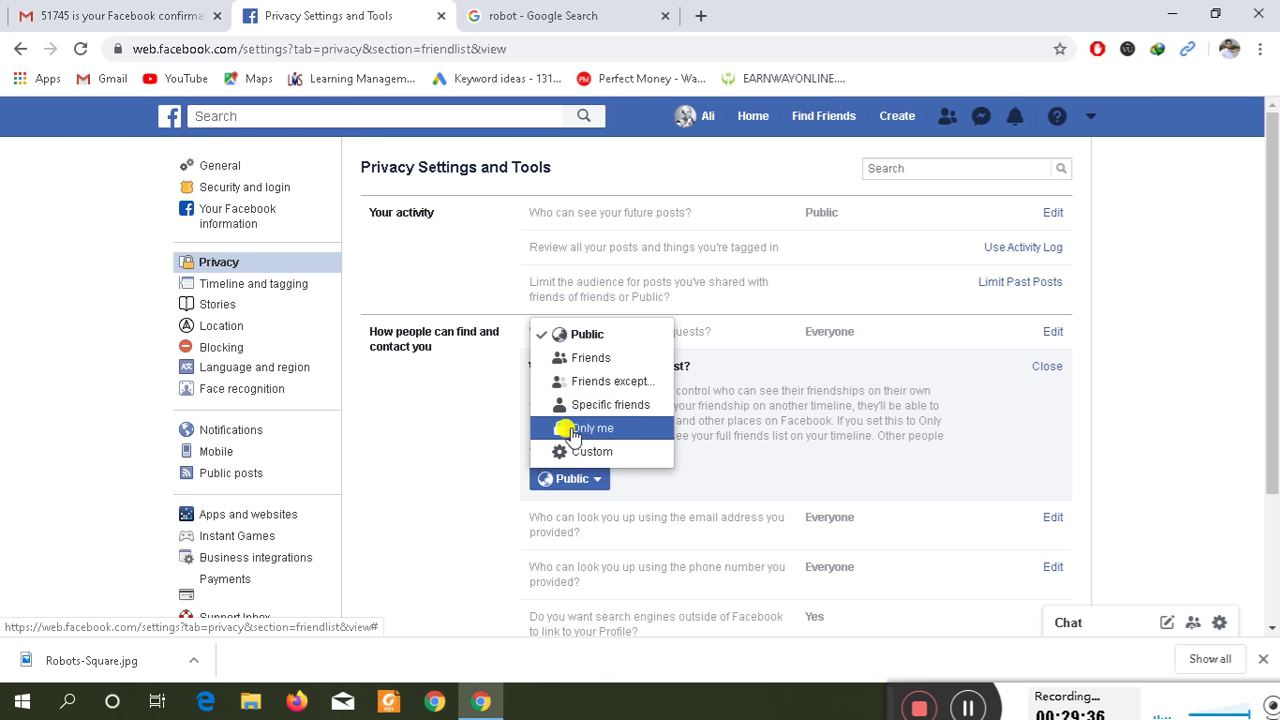
pyautogui.click(573, 432)
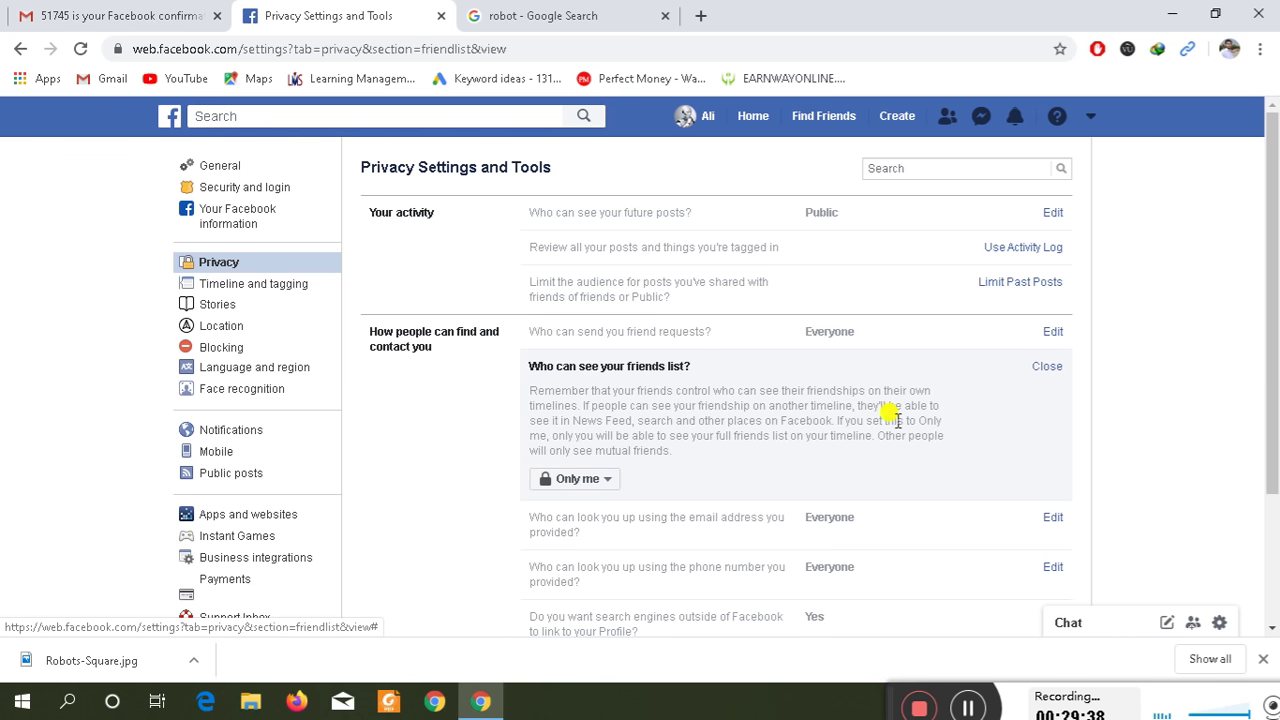
pyautogui.scroll(-1, 914, 468)
pyautogui.scroll(-2, 914, 468)
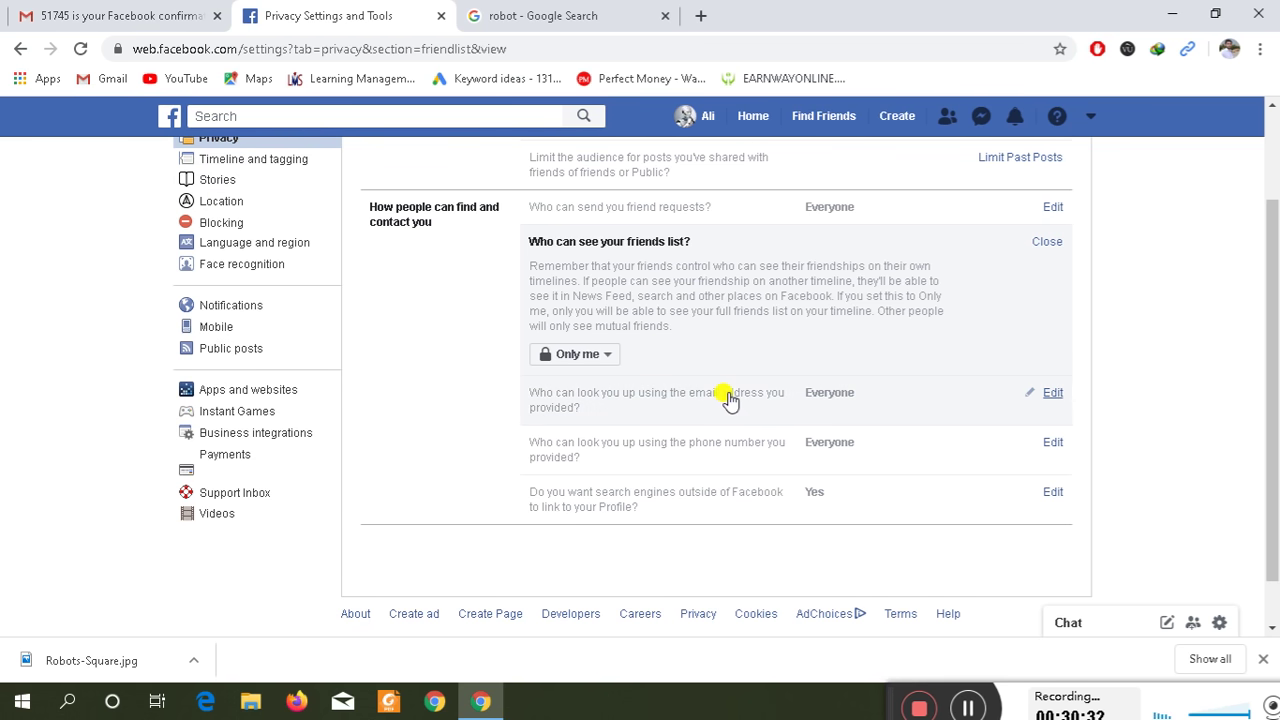
pyautogui.click(1048, 246)
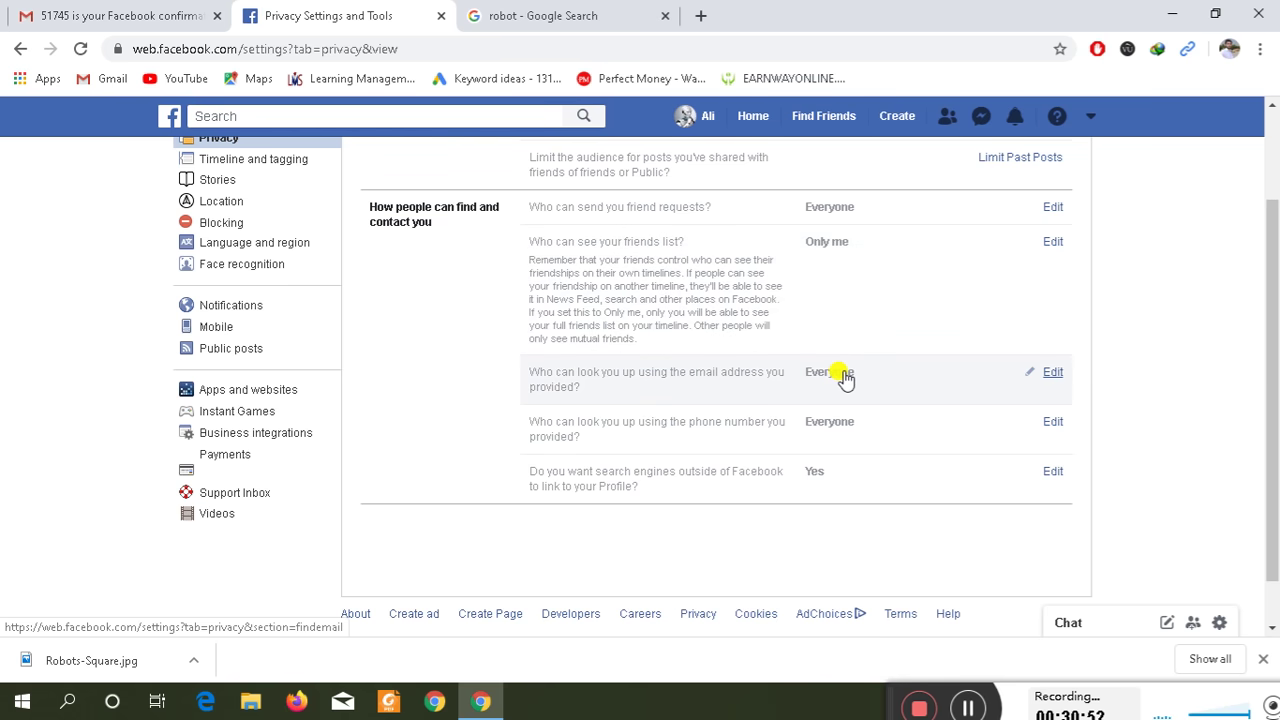
pyautogui.click(1053, 373)
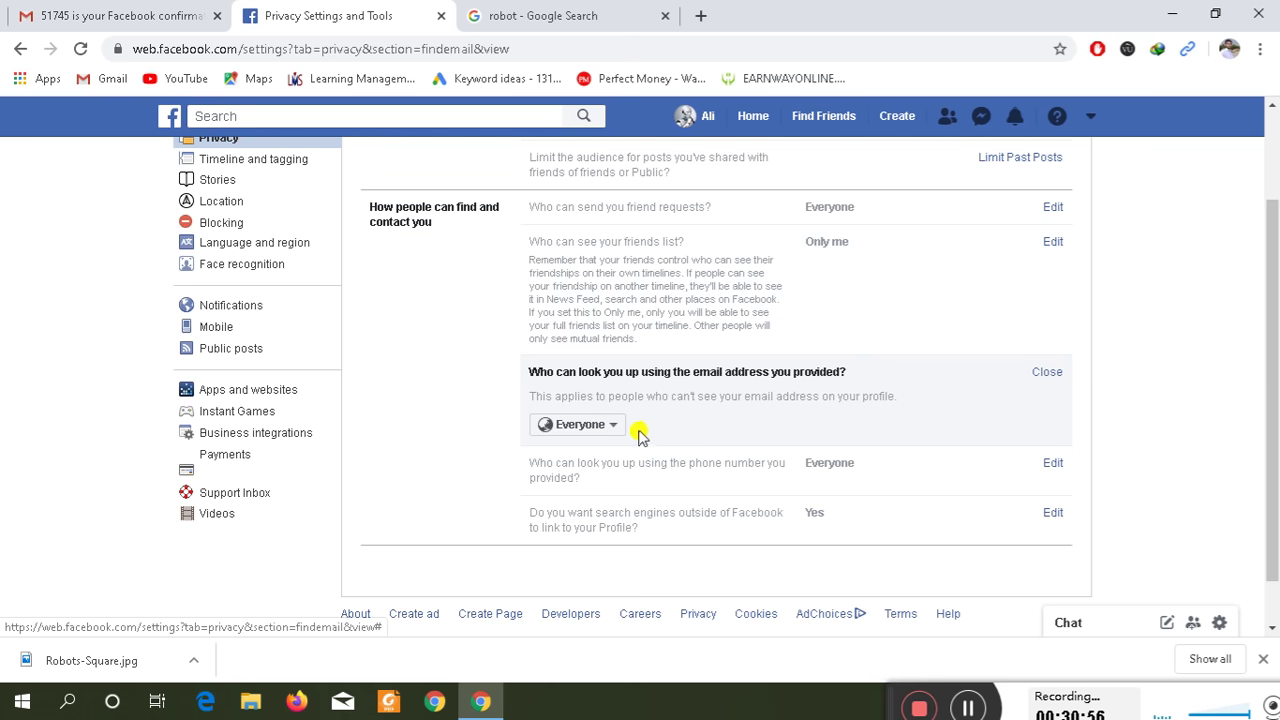
pyautogui.click(612, 425)
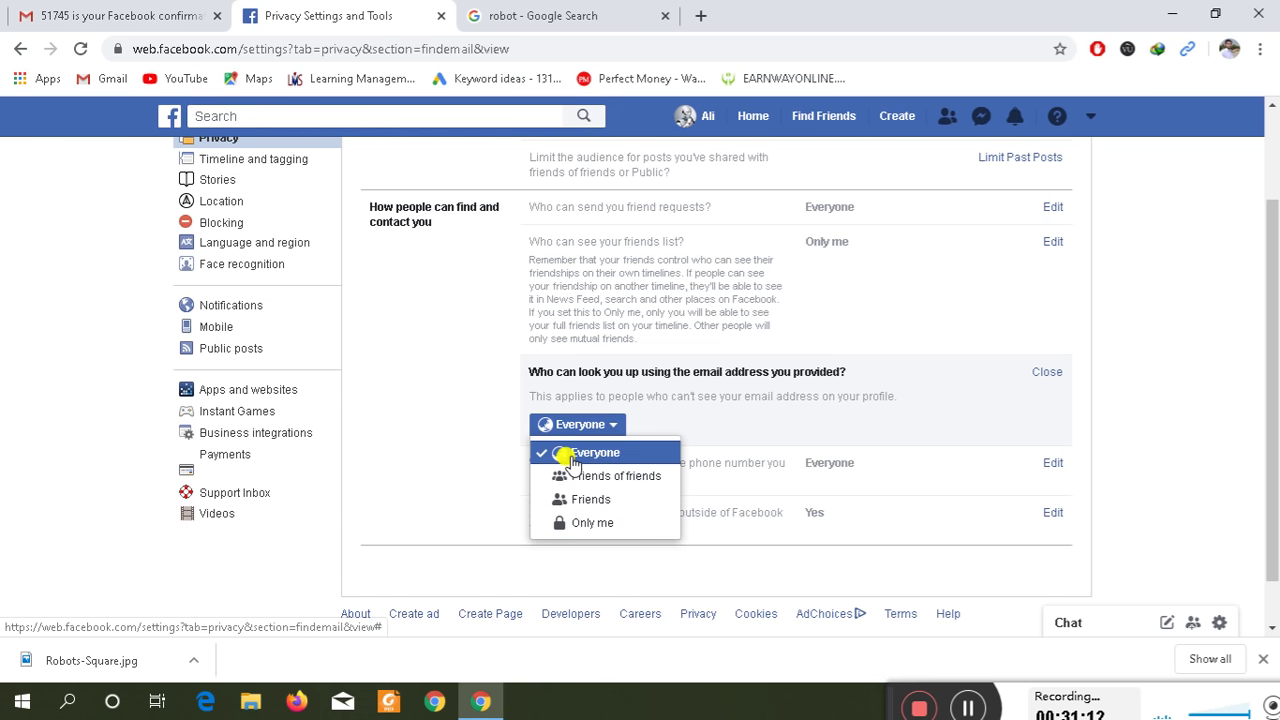
pyautogui.click(468, 476)
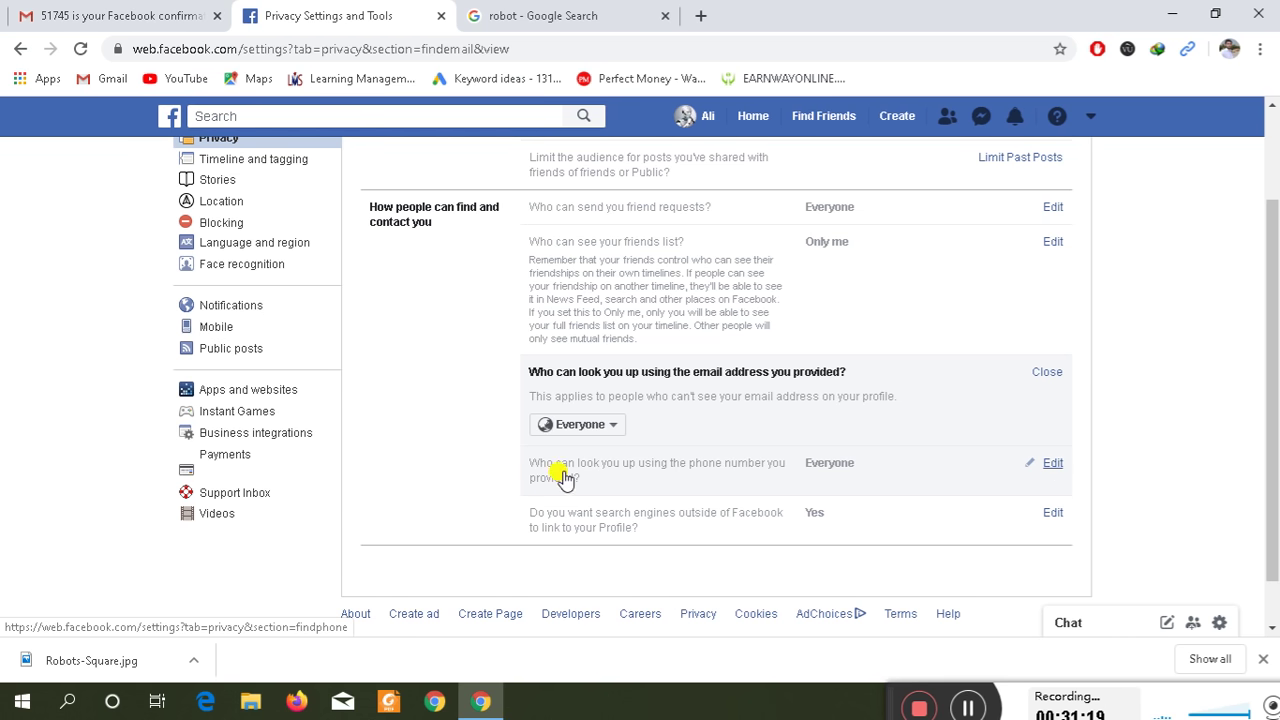
pyautogui.click(1045, 378)
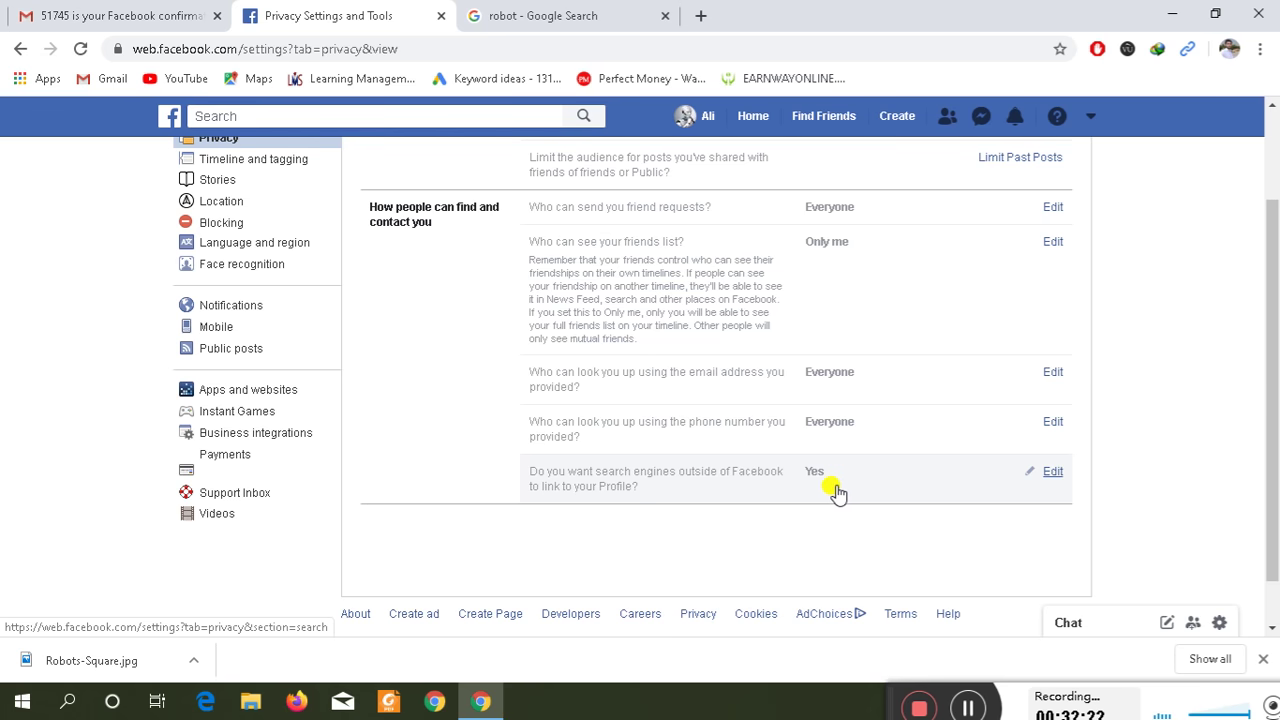
pyautogui.click(1054, 474)
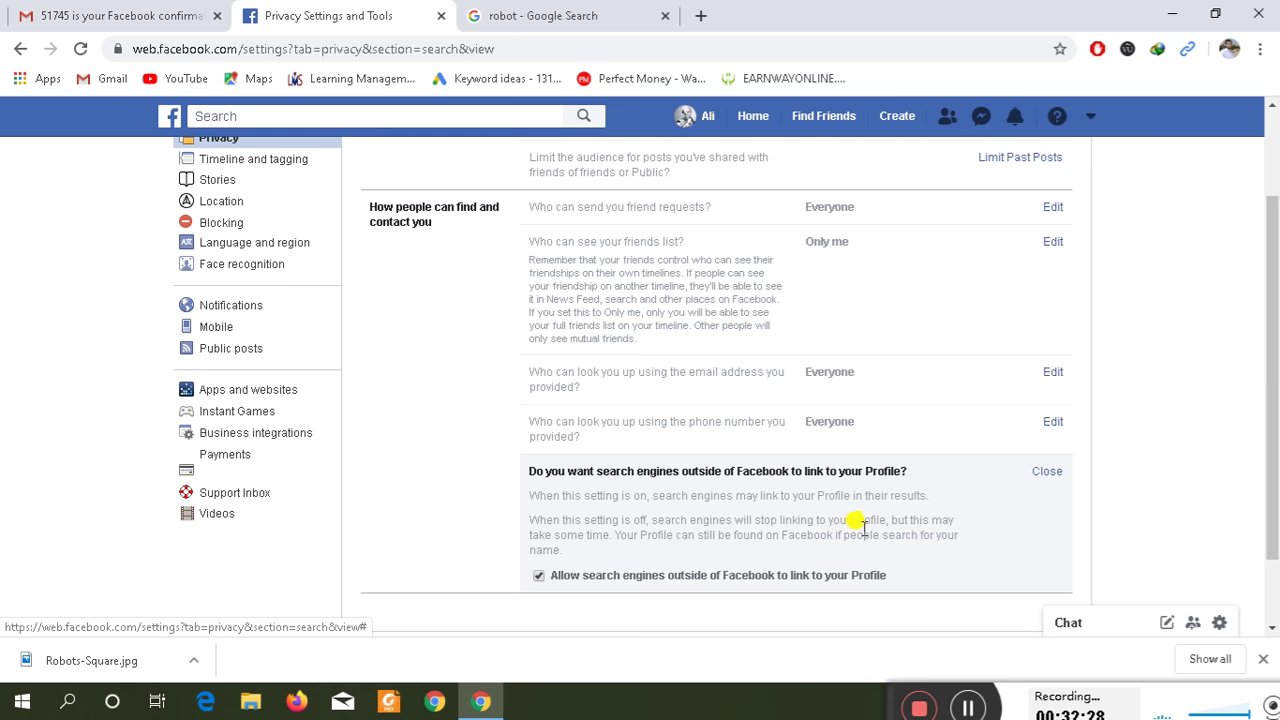
pyautogui.click(1040, 472)
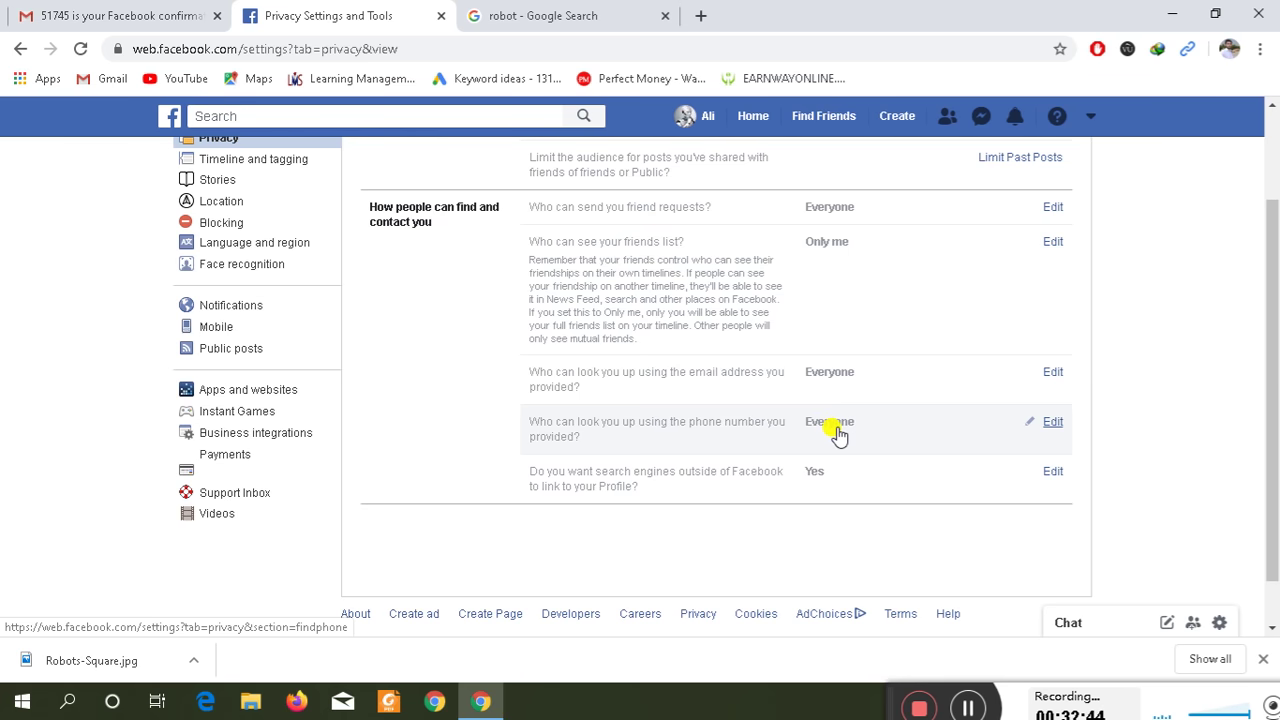
pyautogui.scroll(-1, 838, 435)
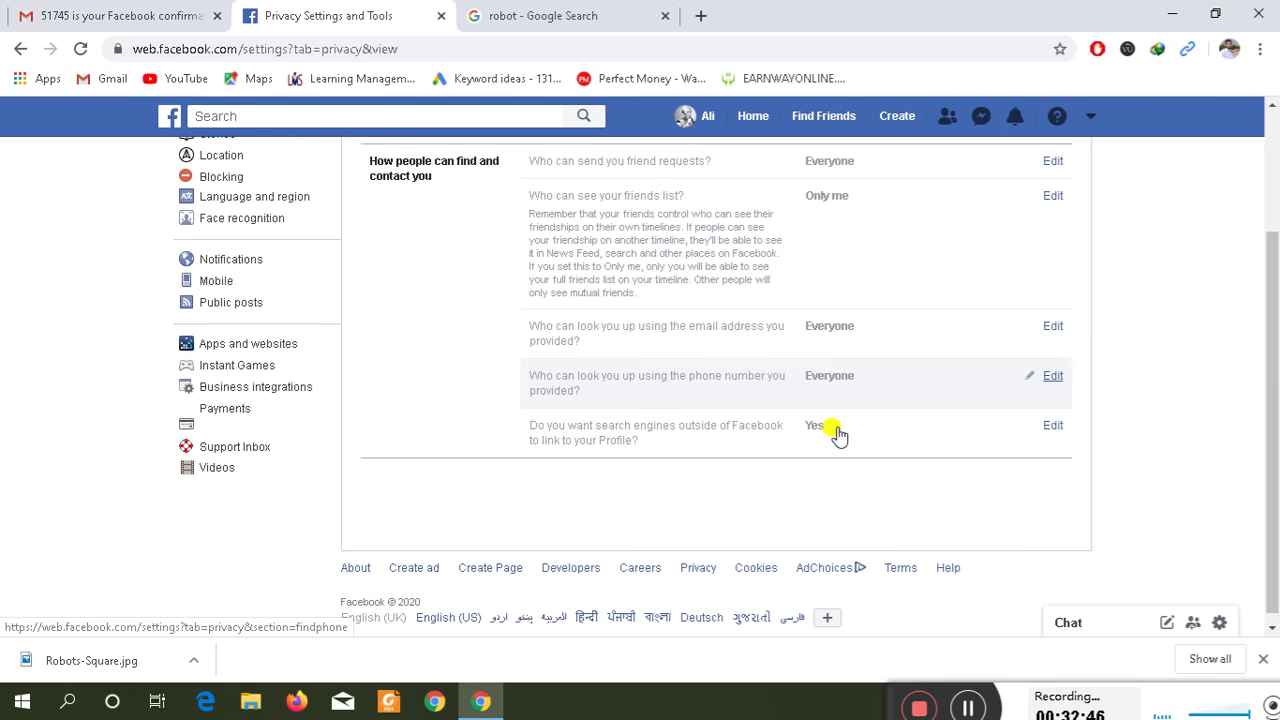
pyautogui.scroll(2, 838, 435)
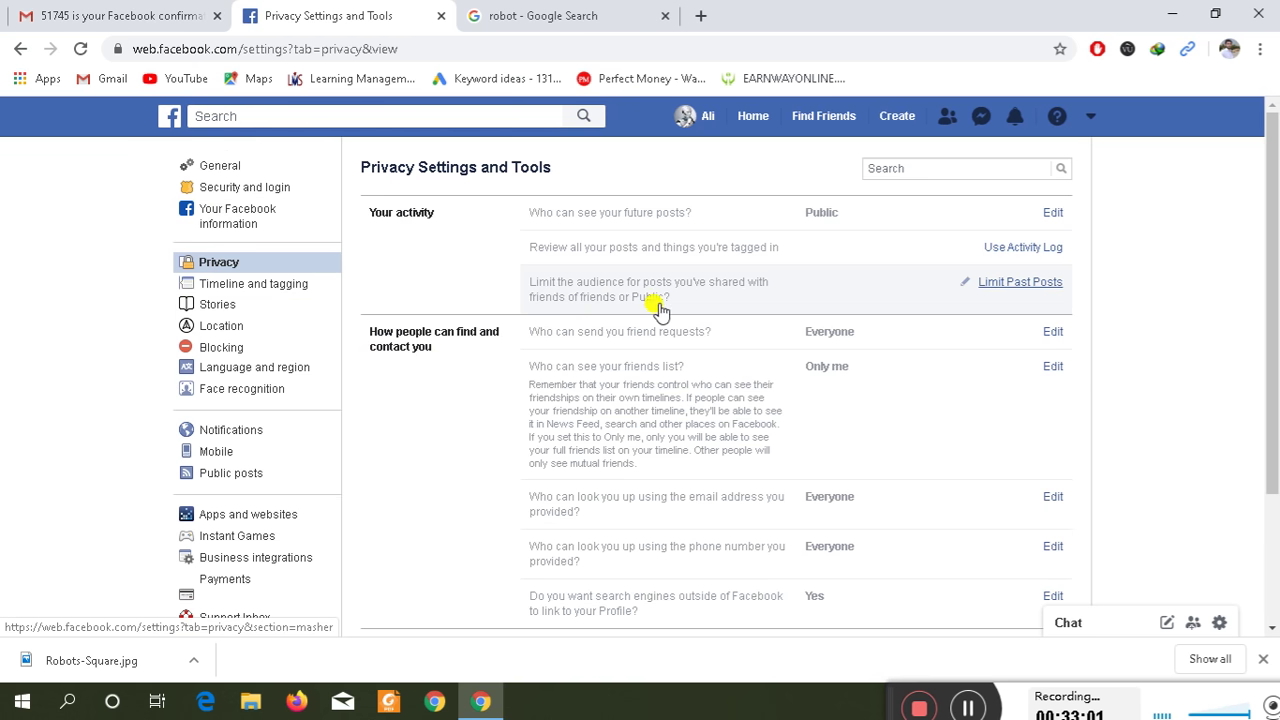
pyautogui.click(988, 288)
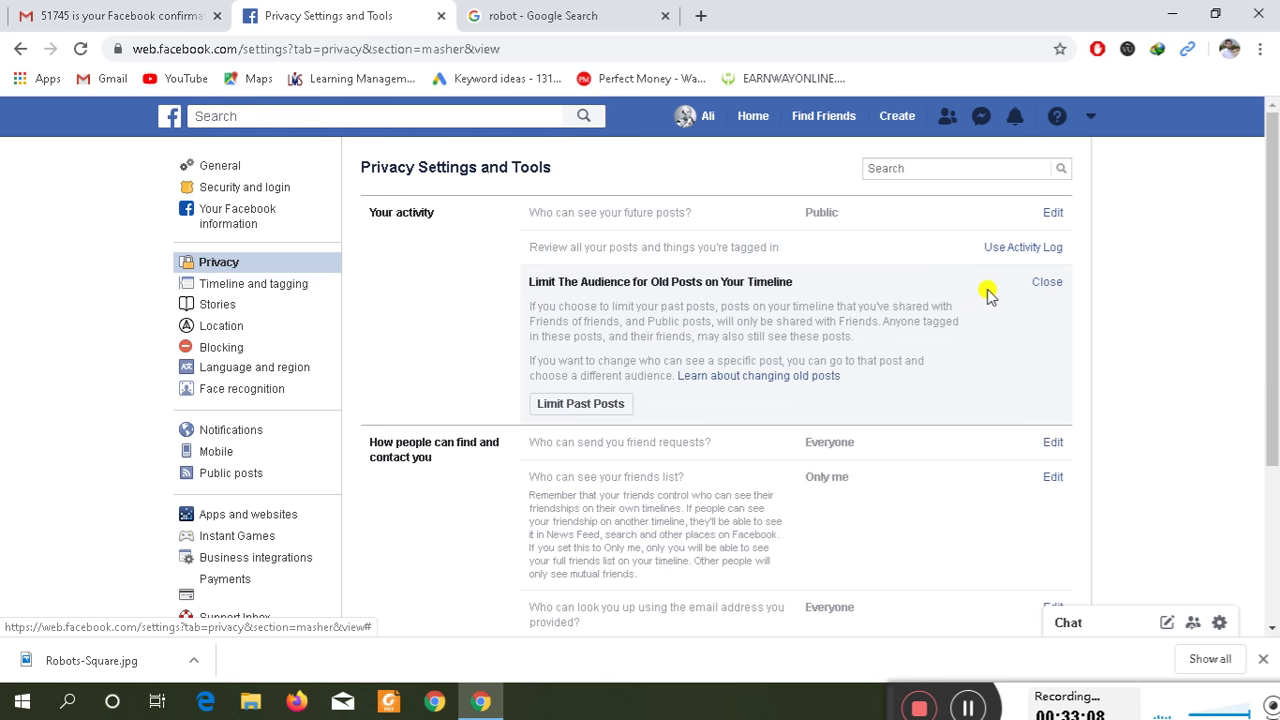
pyautogui.click(824, 379)
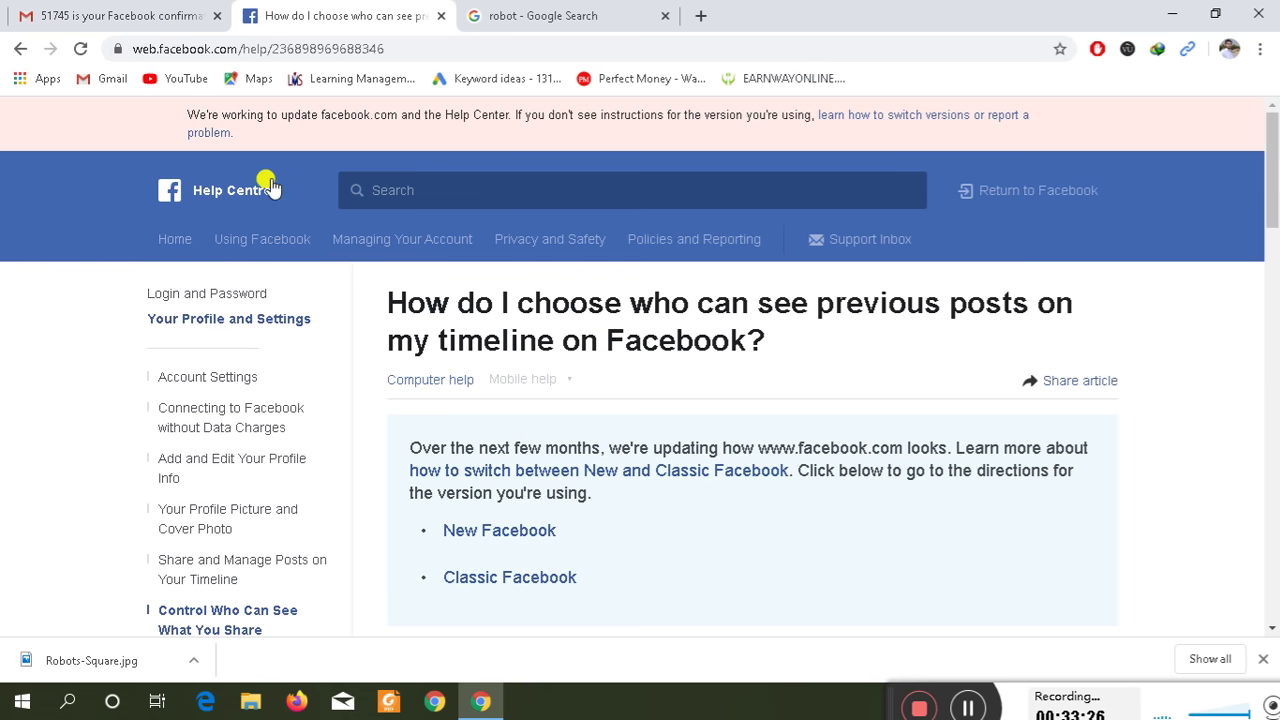
pyautogui.click(12, 58)
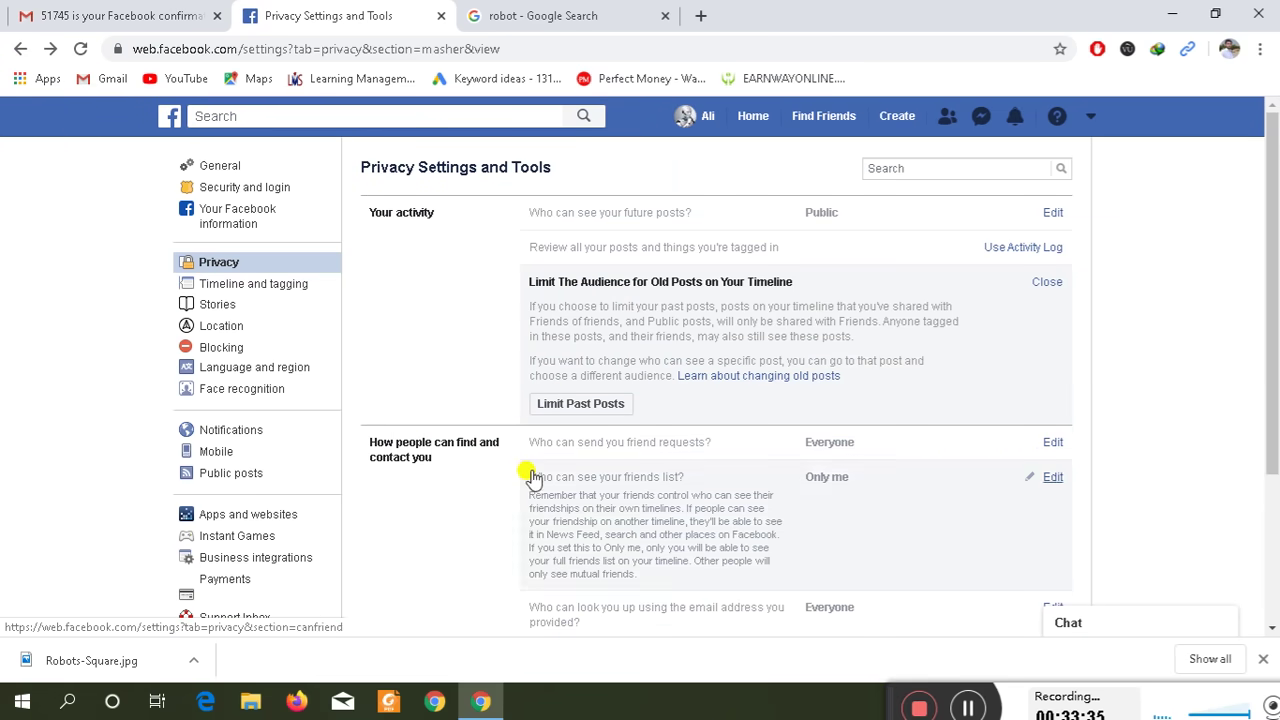
pyautogui.click(557, 403)
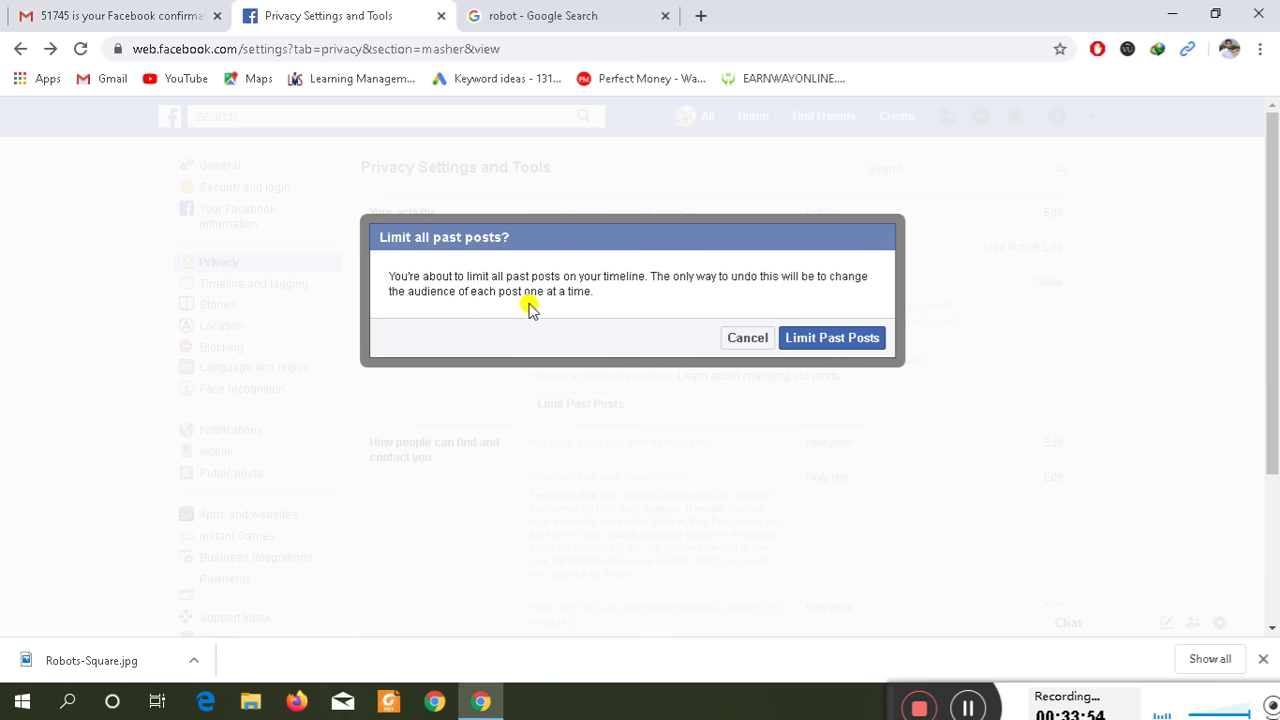
pyautogui.click(745, 336)
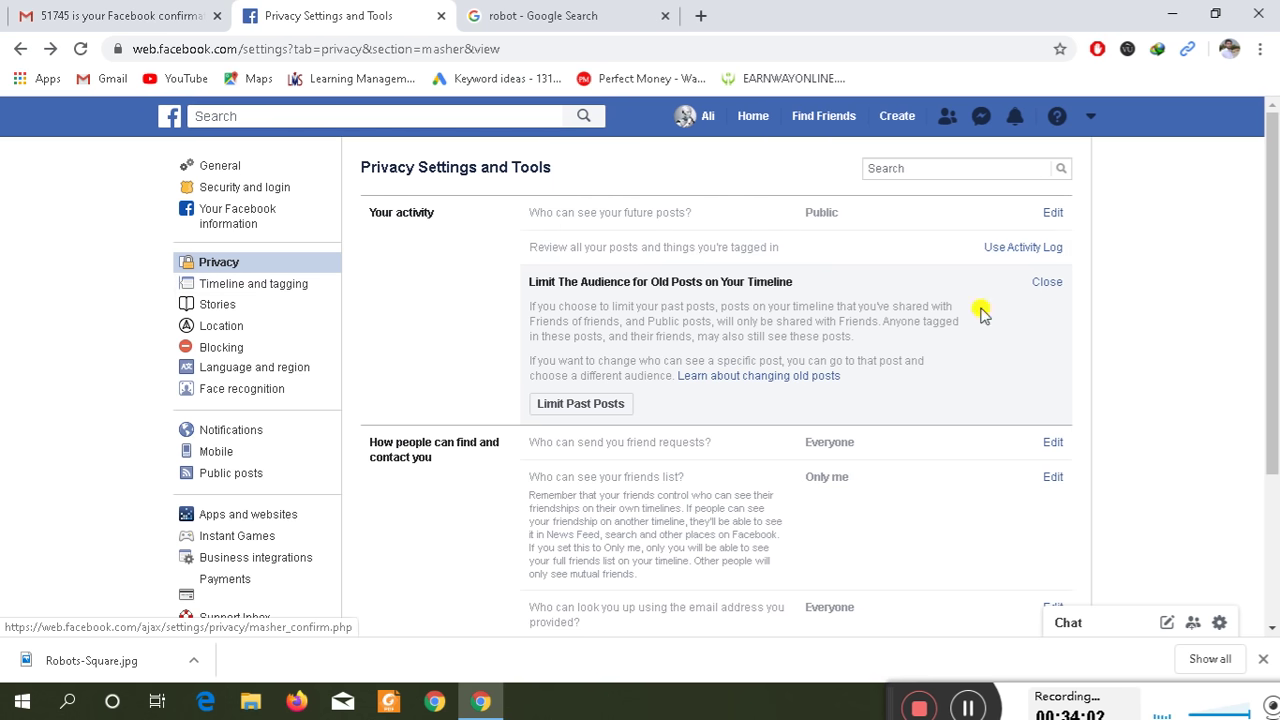
pyautogui.click(1045, 282)
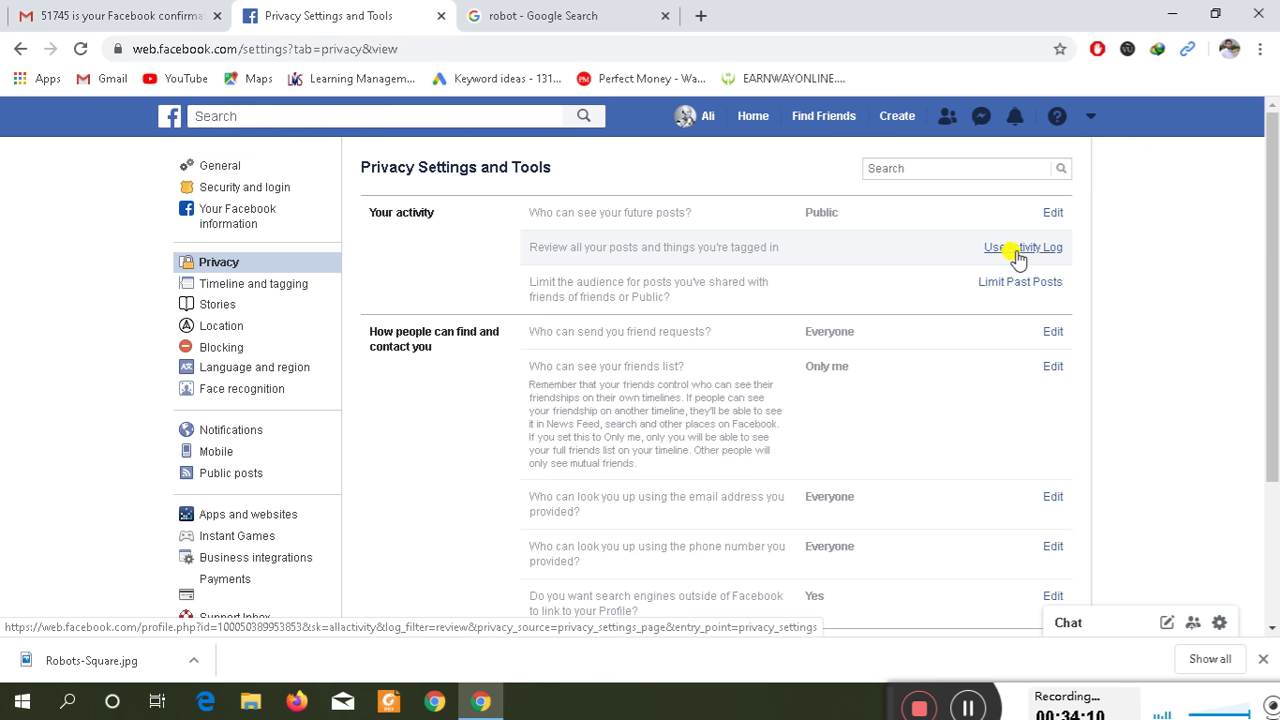
pyautogui.click(1018, 250)
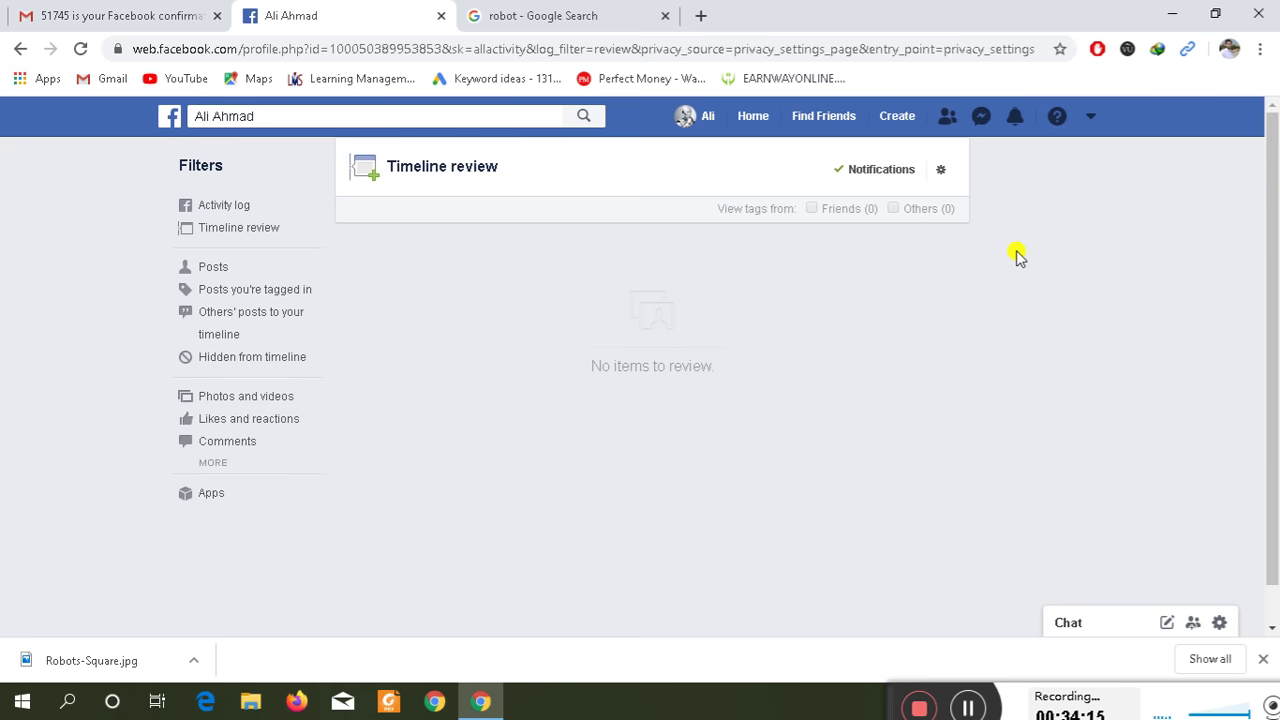
pyautogui.click(14, 50)
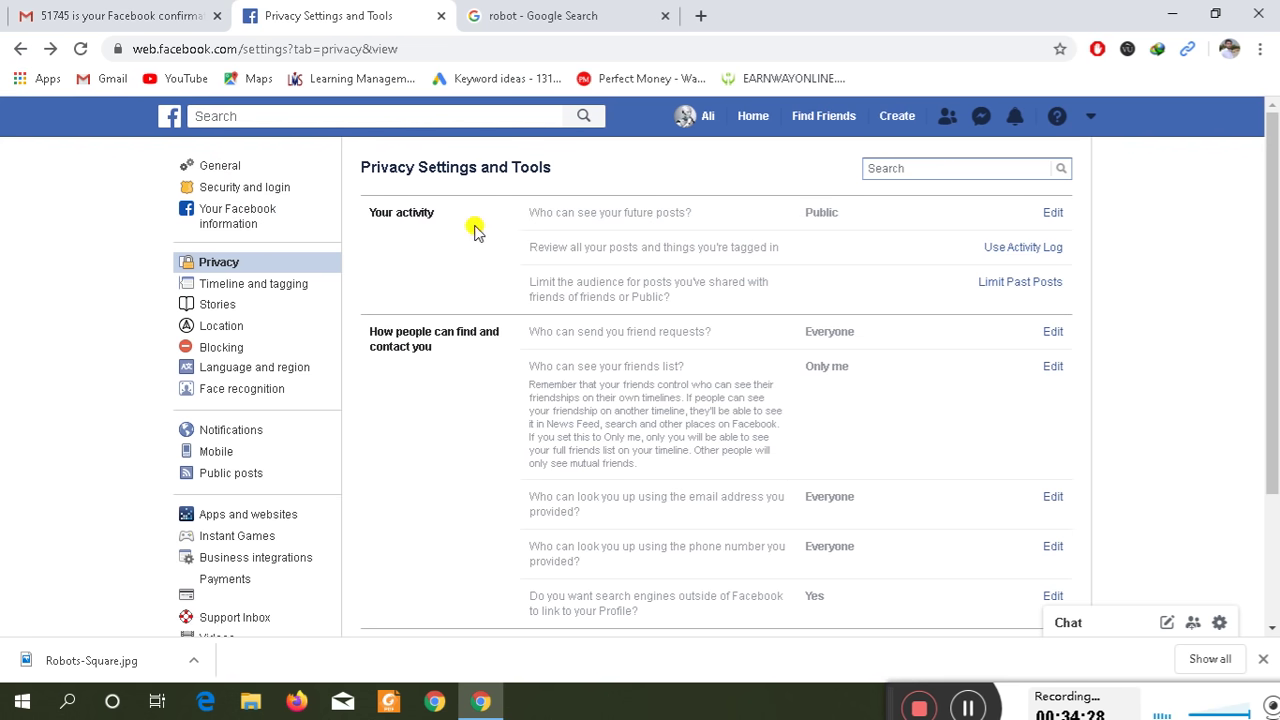
pyautogui.scroll(-1, 477, 360)
pyautogui.scroll(-2, 477, 360)
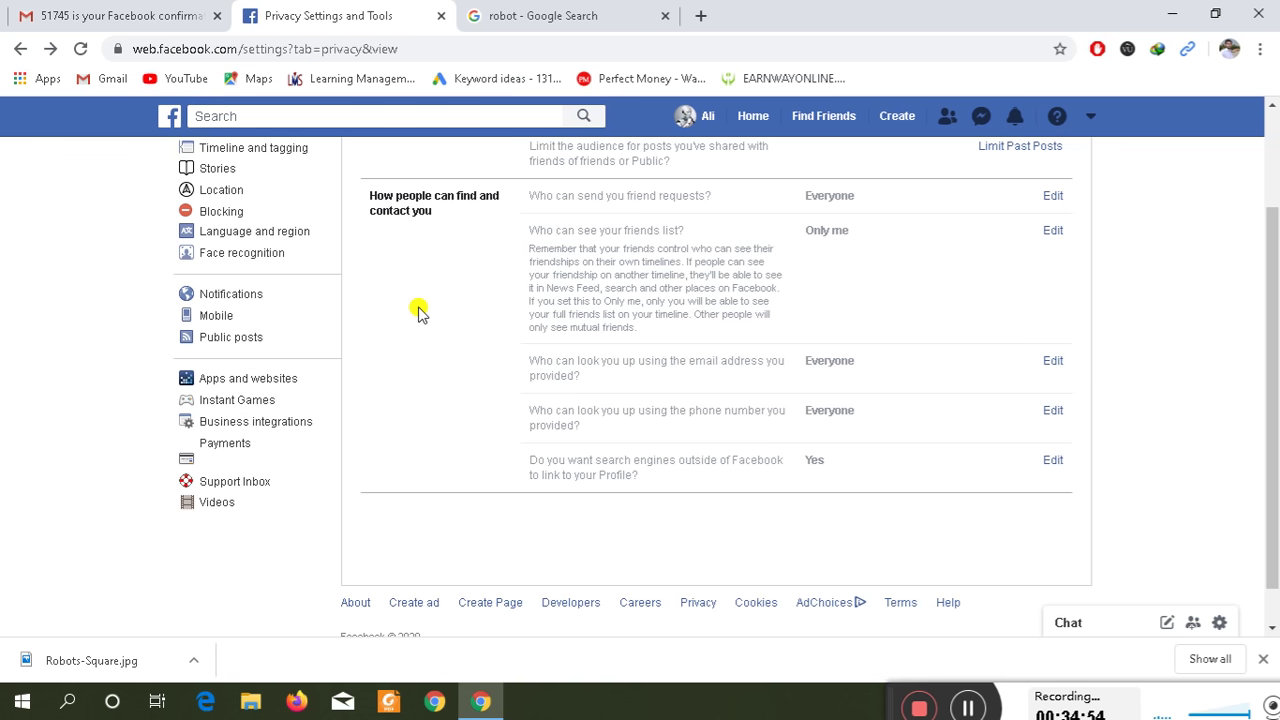
pyautogui.scroll(2, 420, 310)
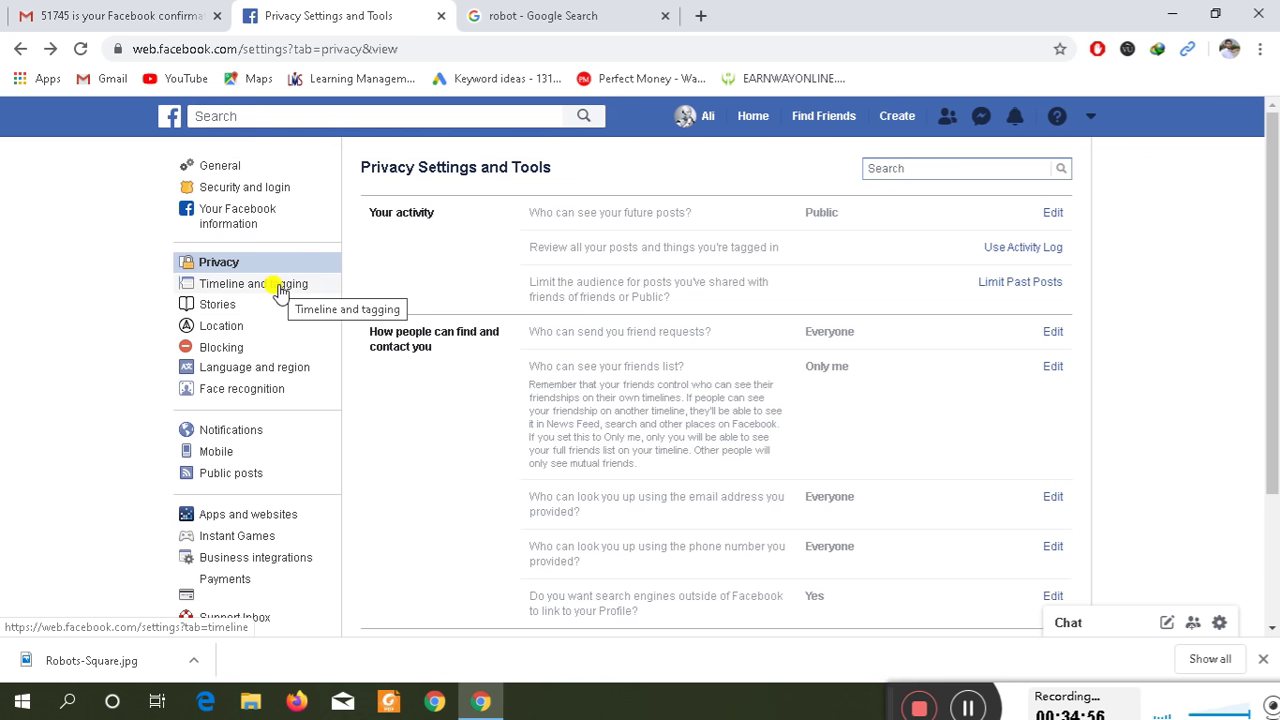
# Go to the Timeline and Tagging settings page from the sidebar.
pyautogui.click(270, 286)
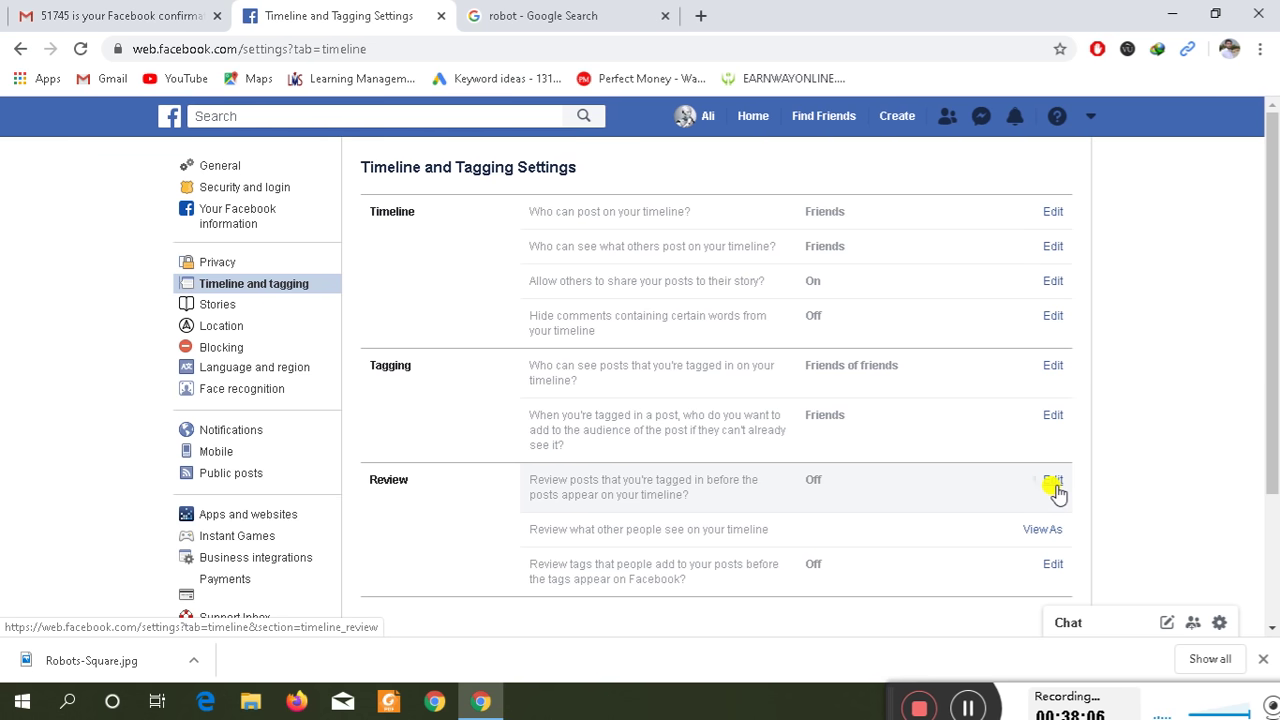
# Expand the tag review setting, then close it, leaving review of tagged posts Off.
pyautogui.click(1053, 484)
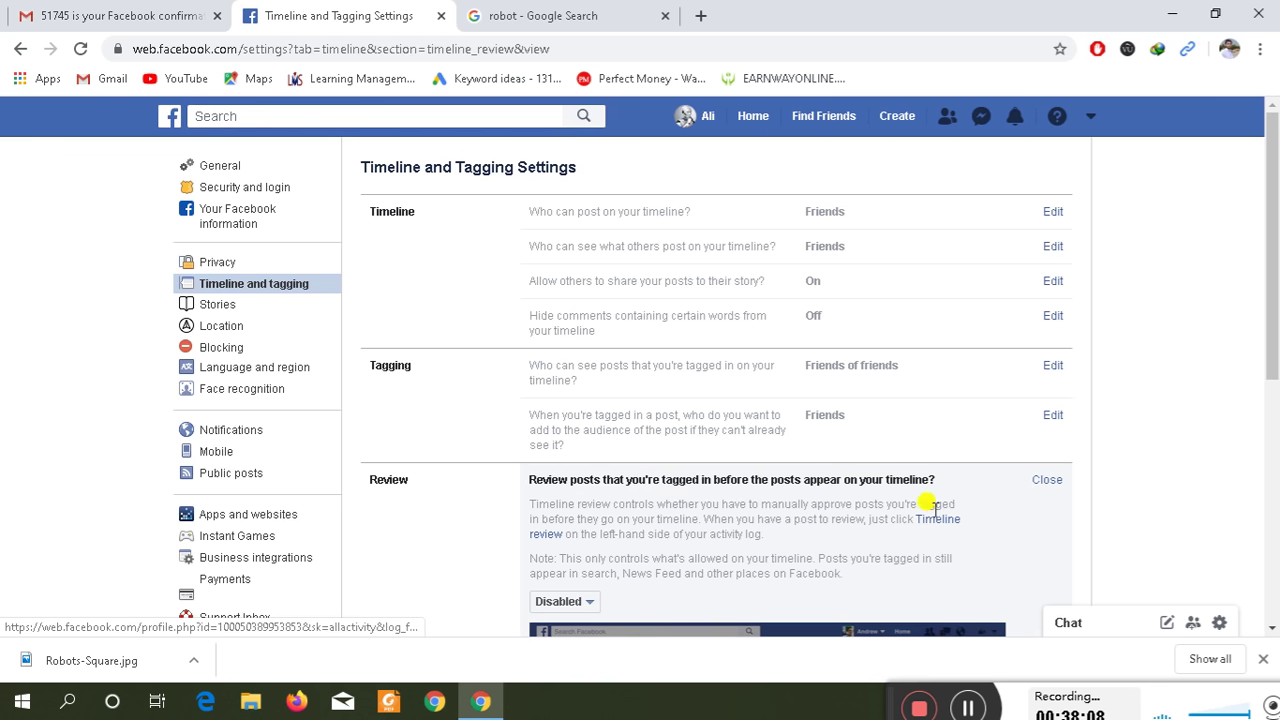
pyautogui.click(1046, 482)
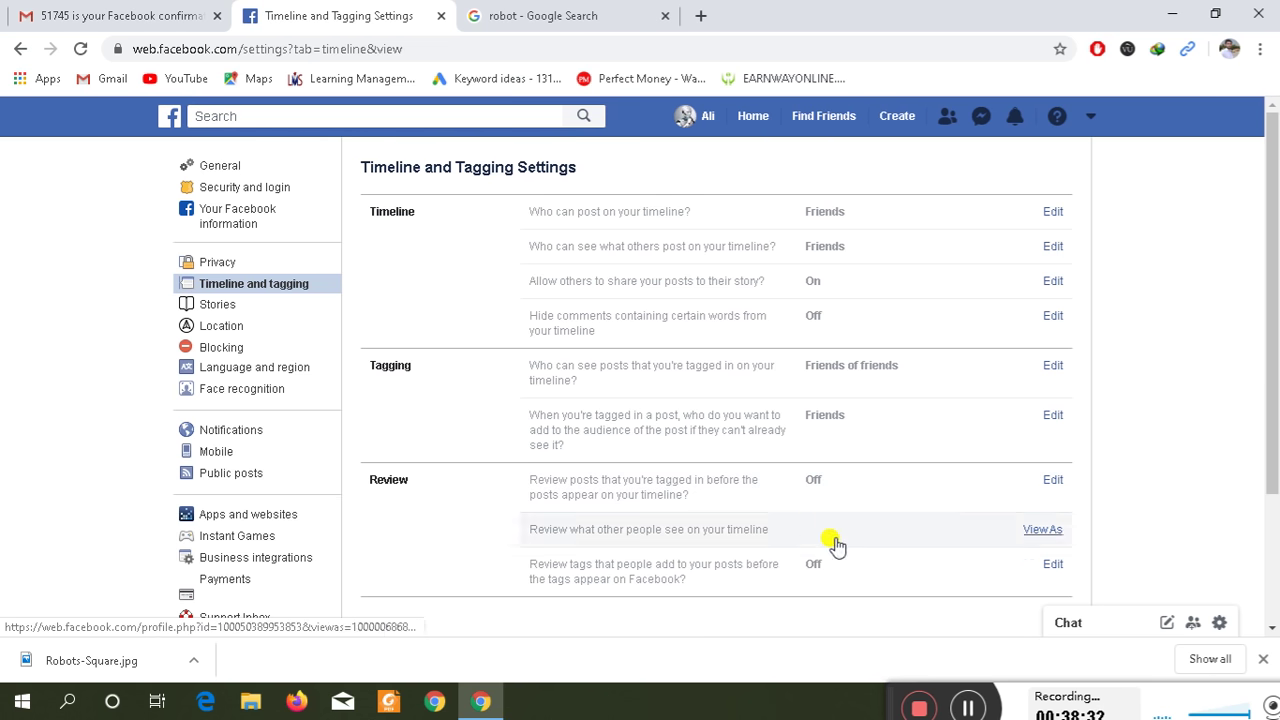
pyautogui.click(977, 708)
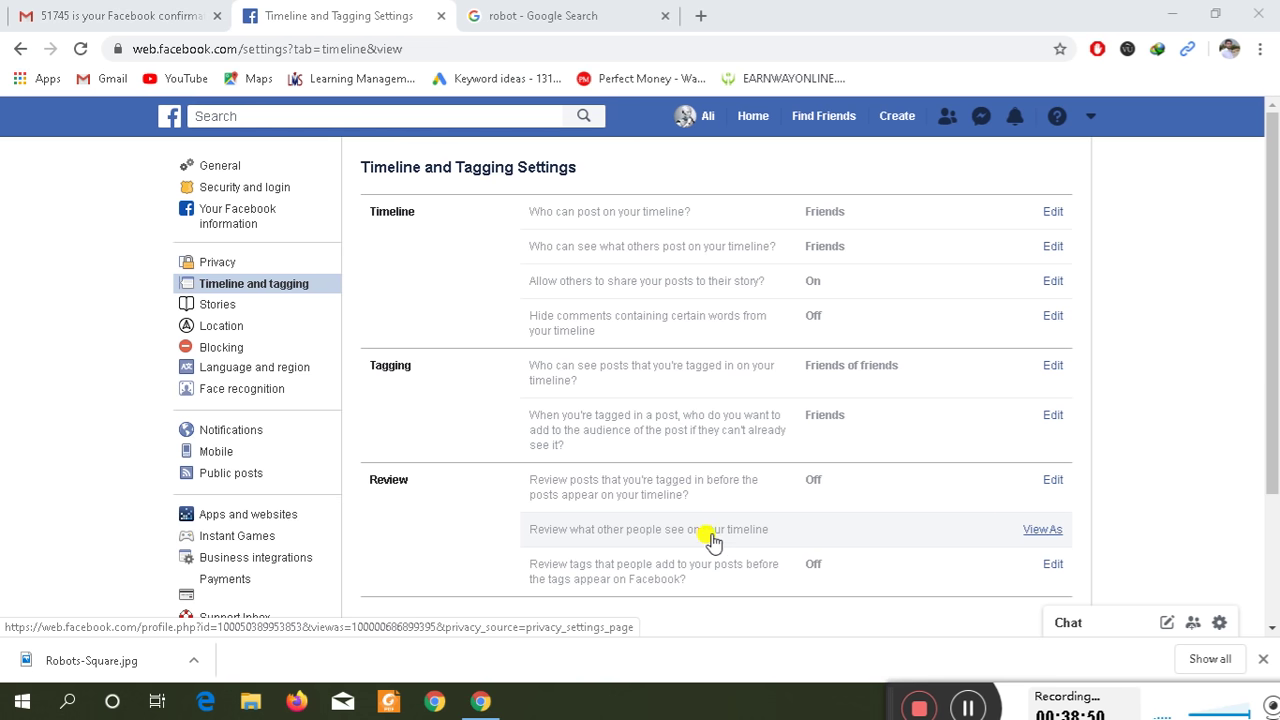
pyautogui.click(1025, 533)
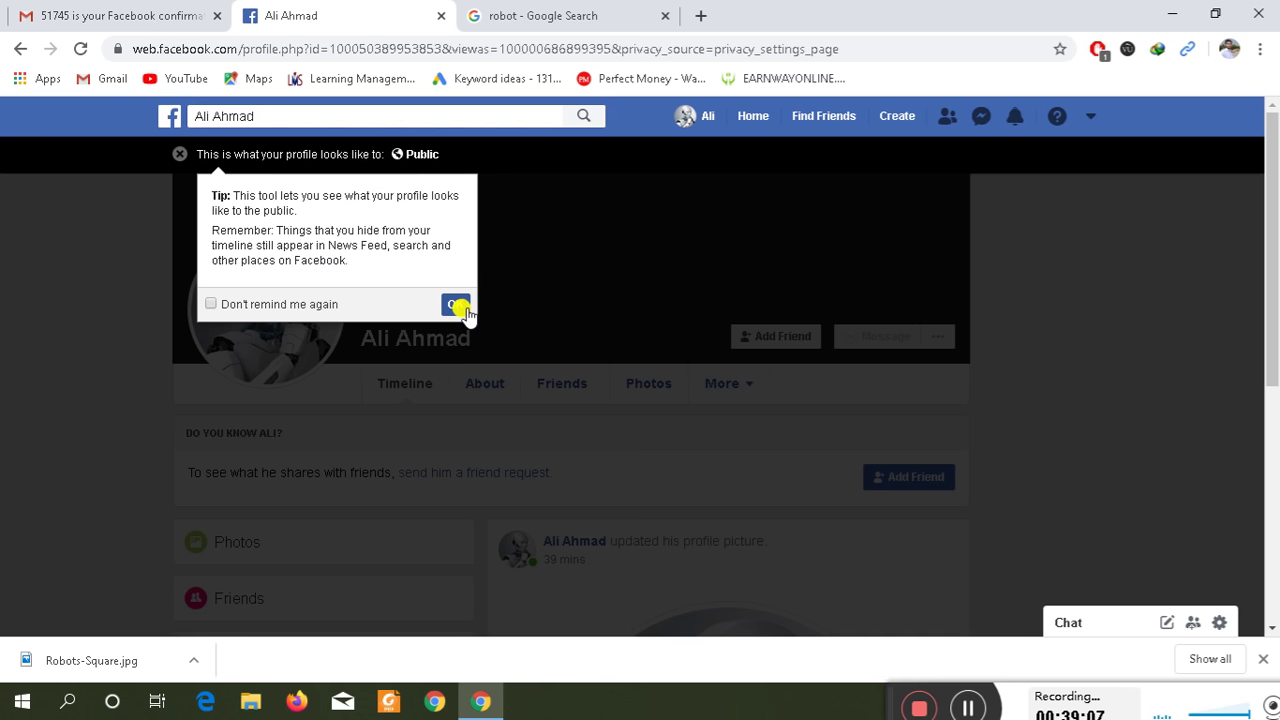
pyautogui.click(455, 305)
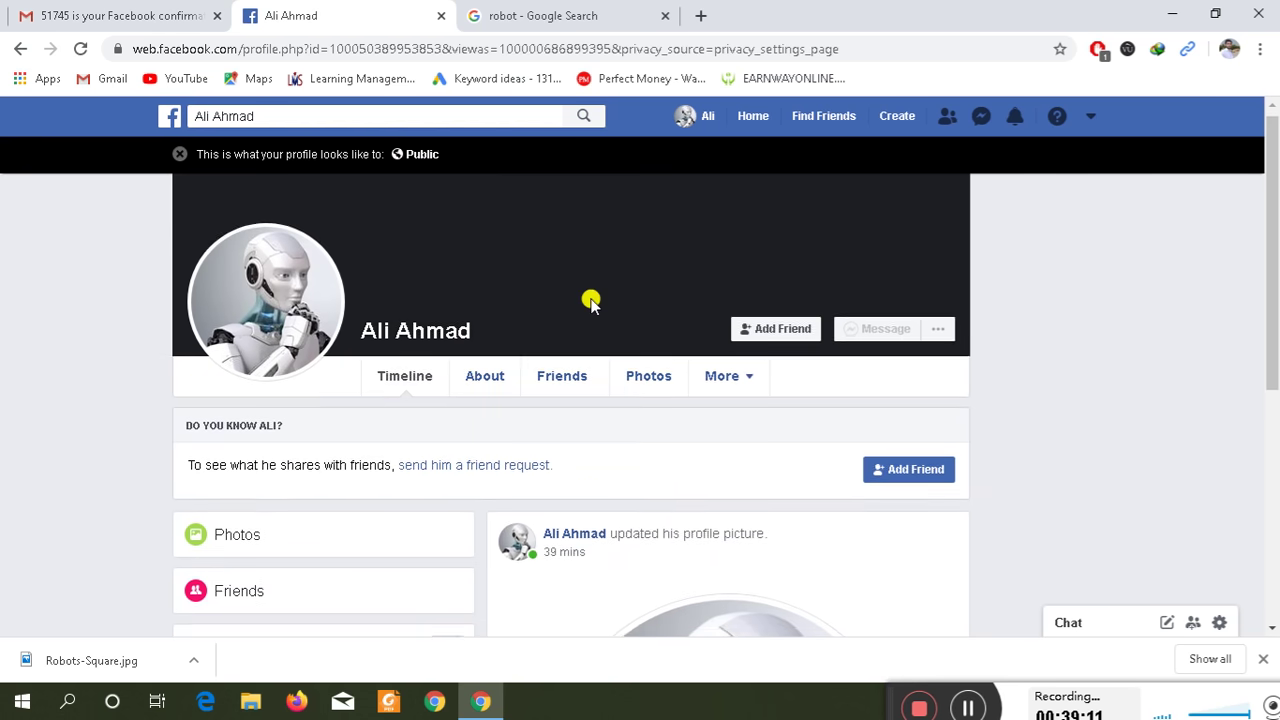
pyautogui.scroll(-5, 590, 305)
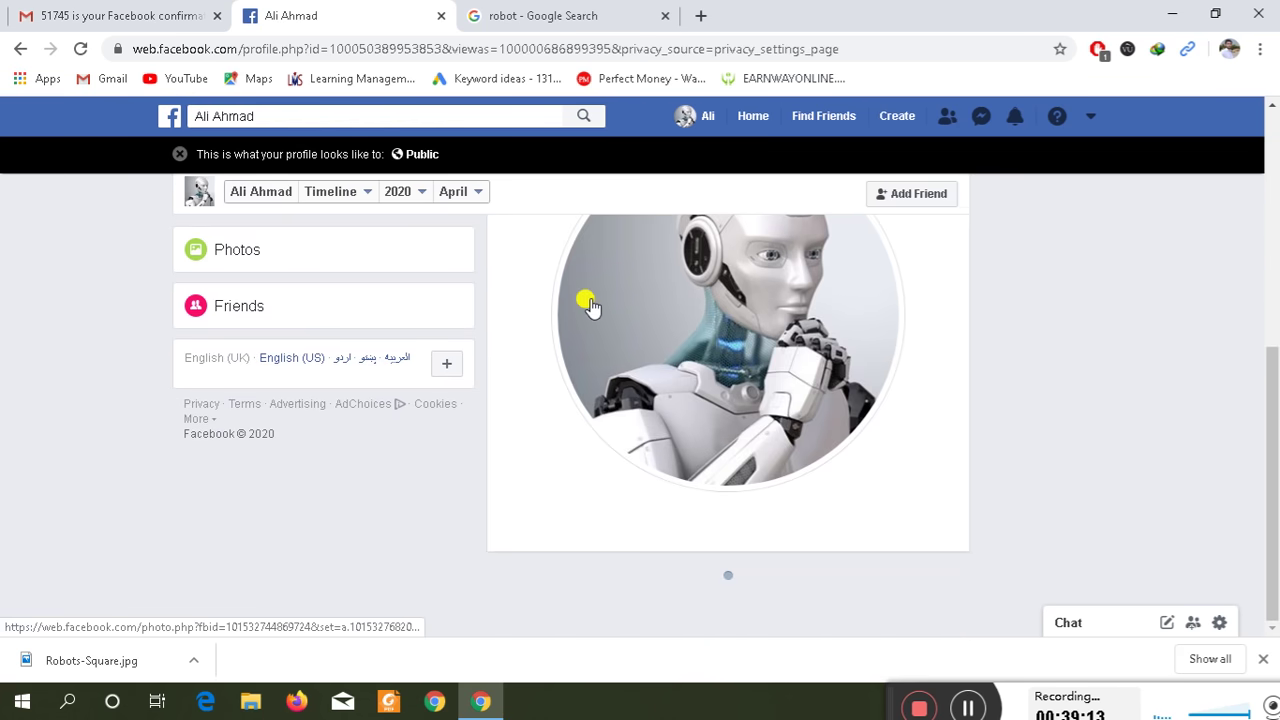
pyautogui.scroll(5, 590, 305)
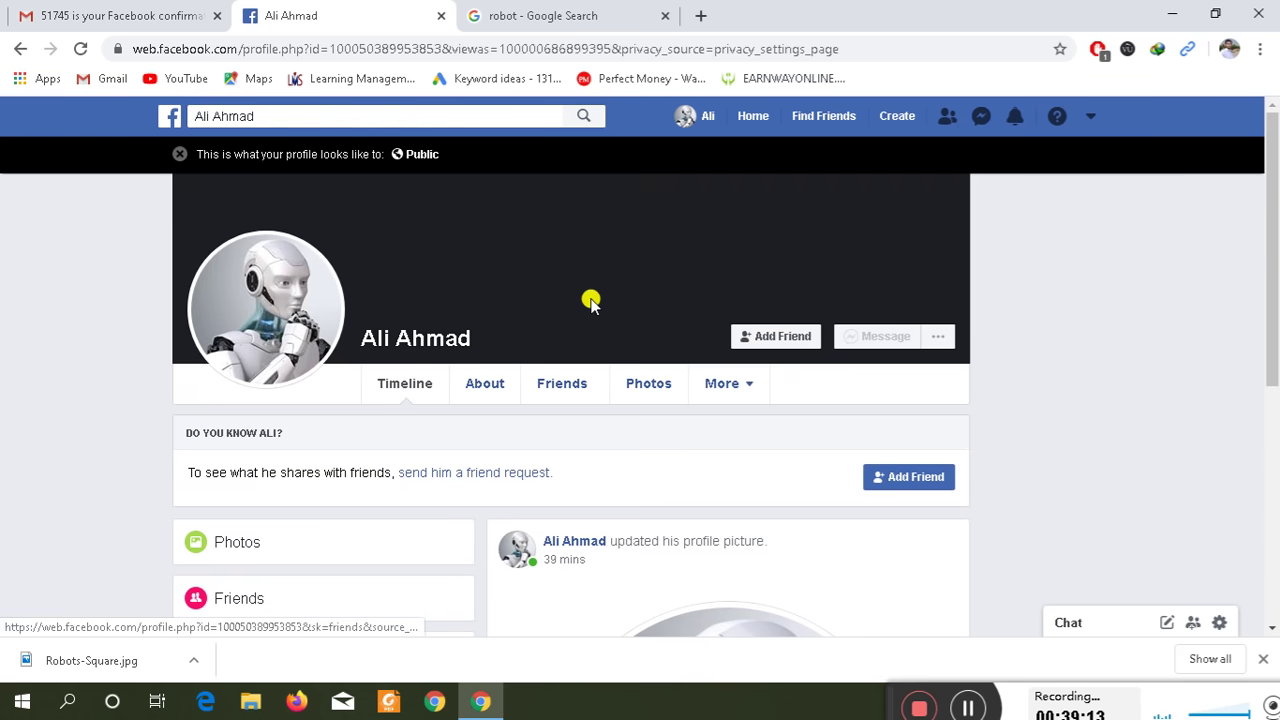
pyautogui.click(19, 49)
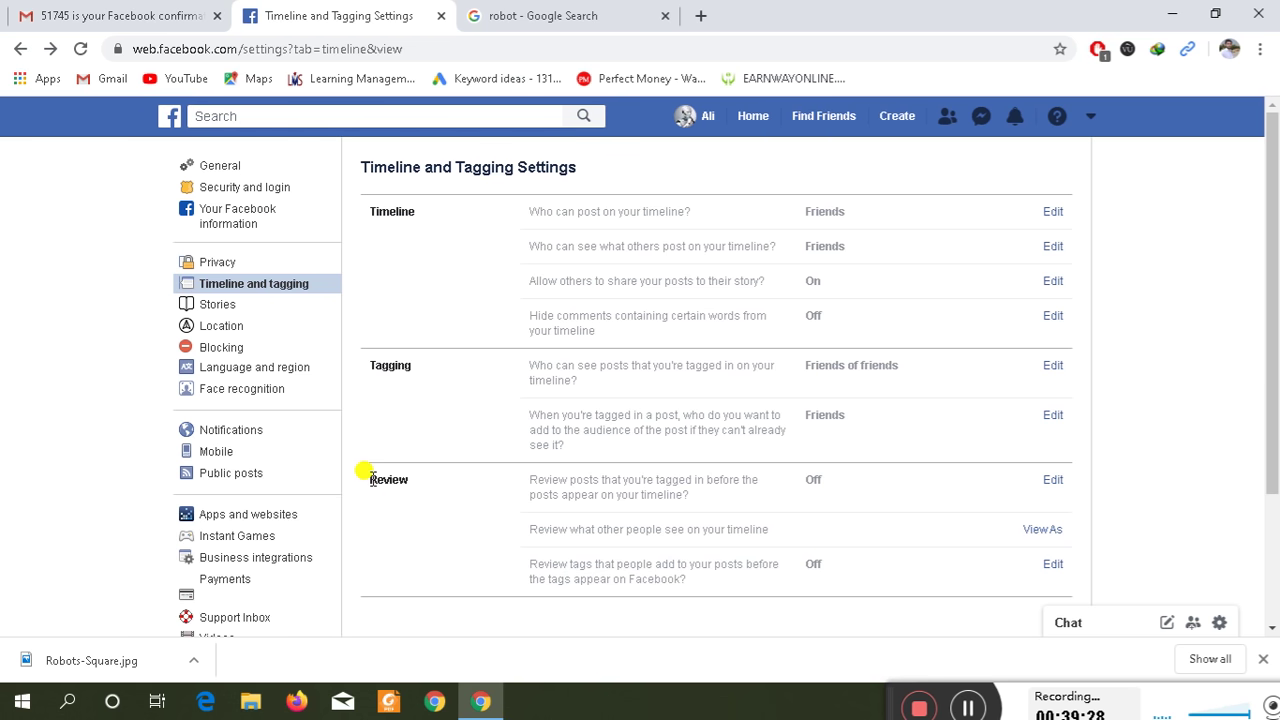
# In Stories settings, keep sharing your public stories to others' stories set to Allow.
pyautogui.click(198, 312)
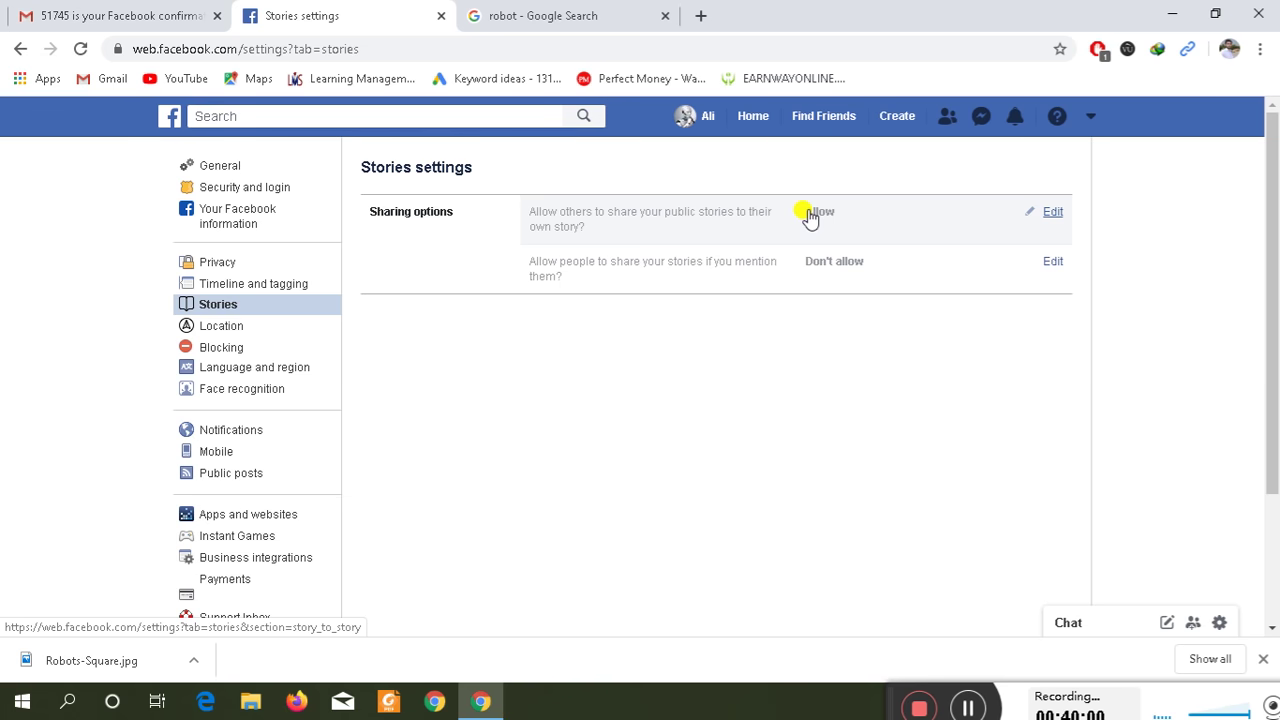
pyautogui.click(1050, 214)
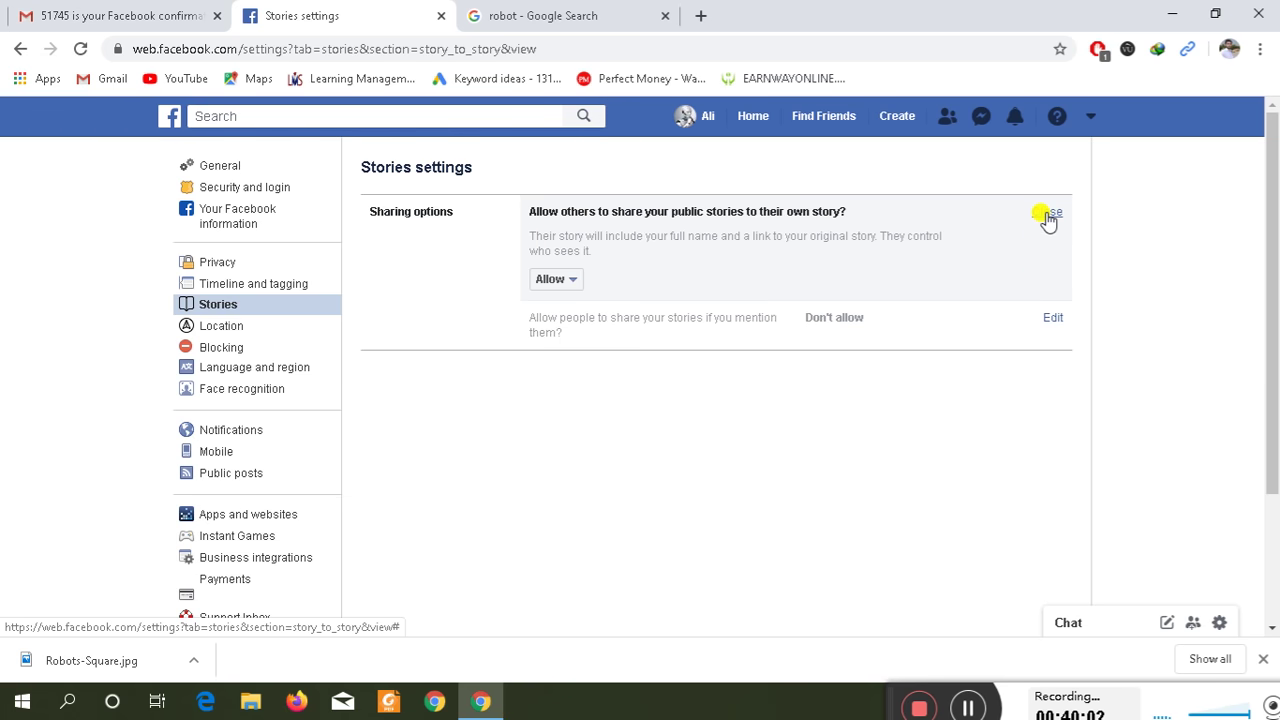
pyautogui.click(566, 280)
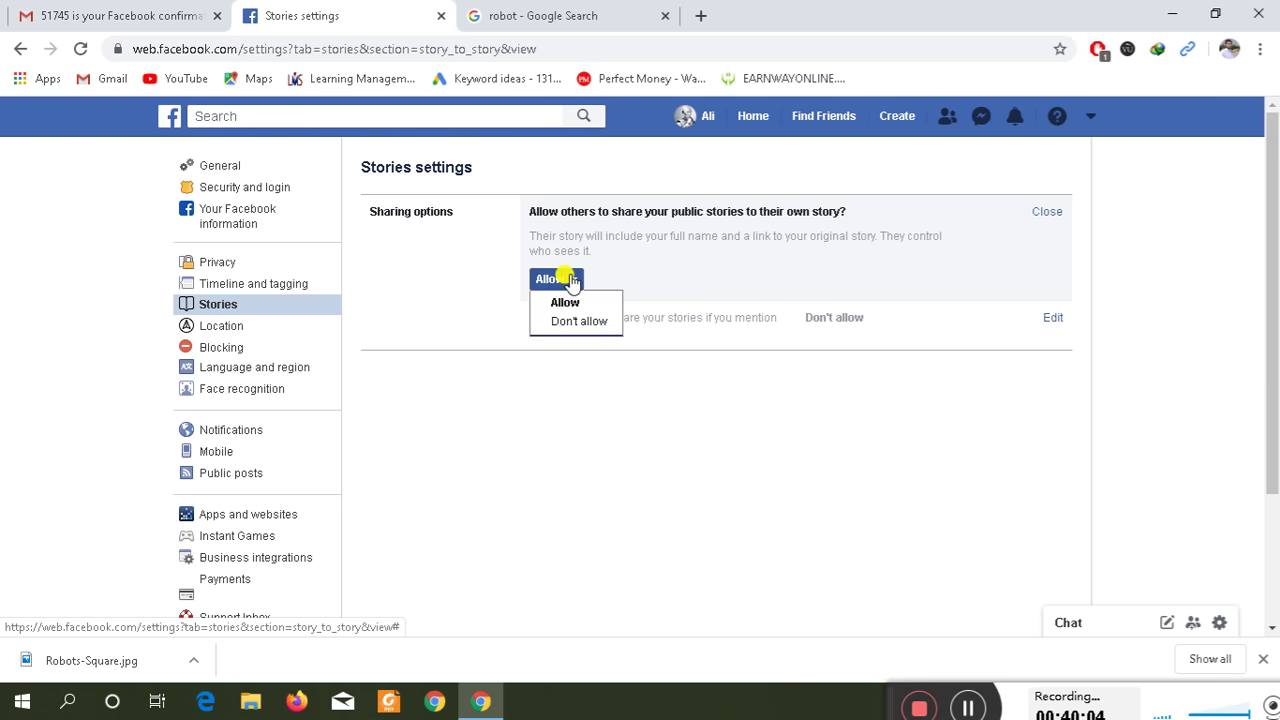
pyautogui.click(570, 281)
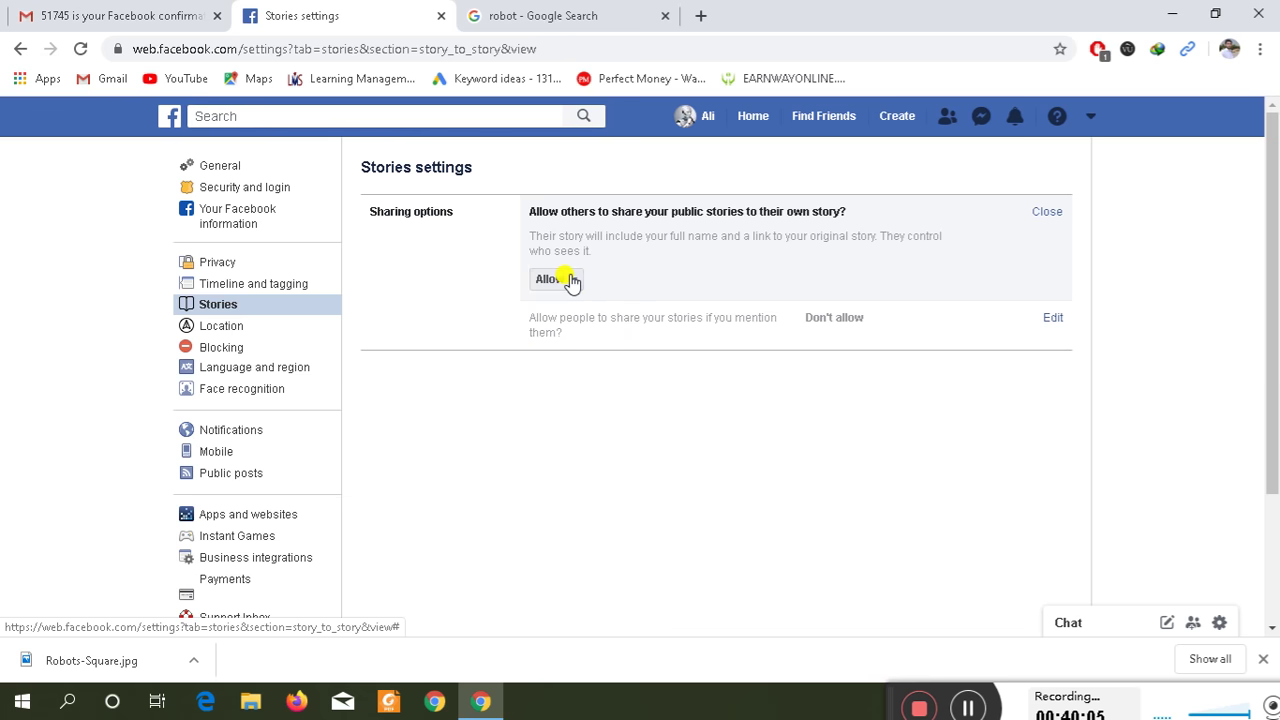
pyautogui.click(1047, 214)
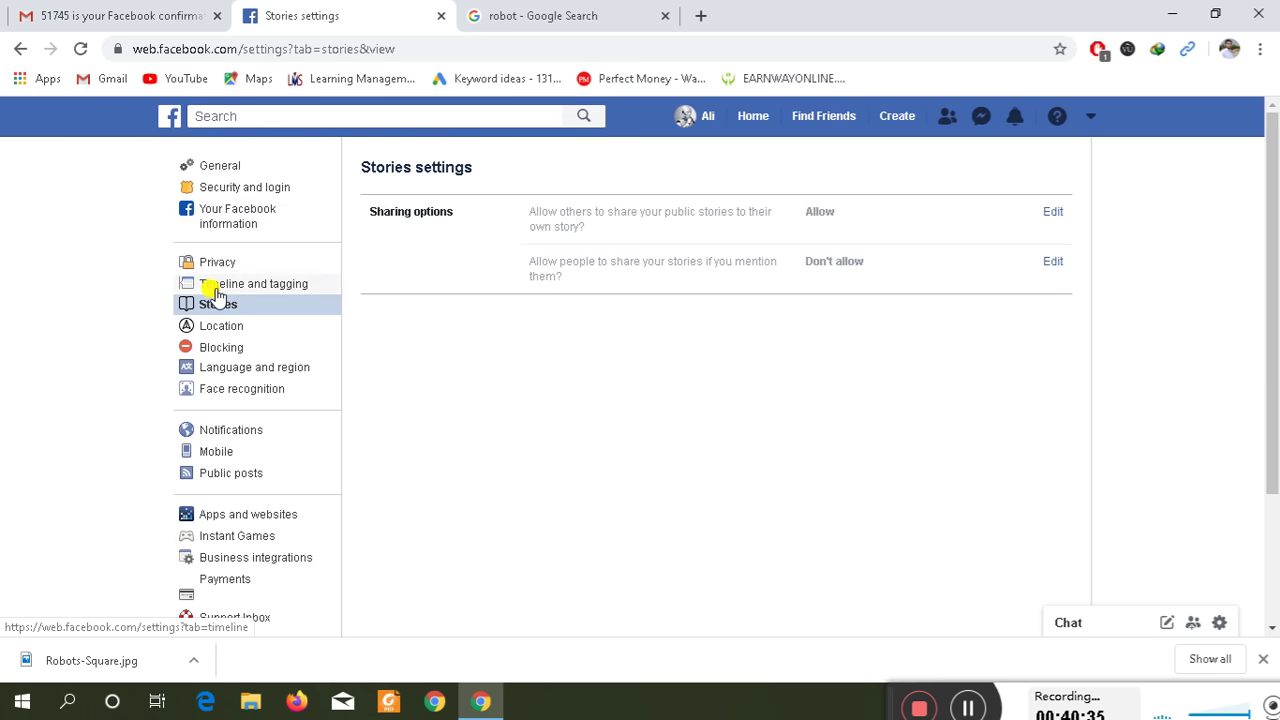
# Switch to the Location settings page, where mobile Location History is Off.
pyautogui.click(217, 330)
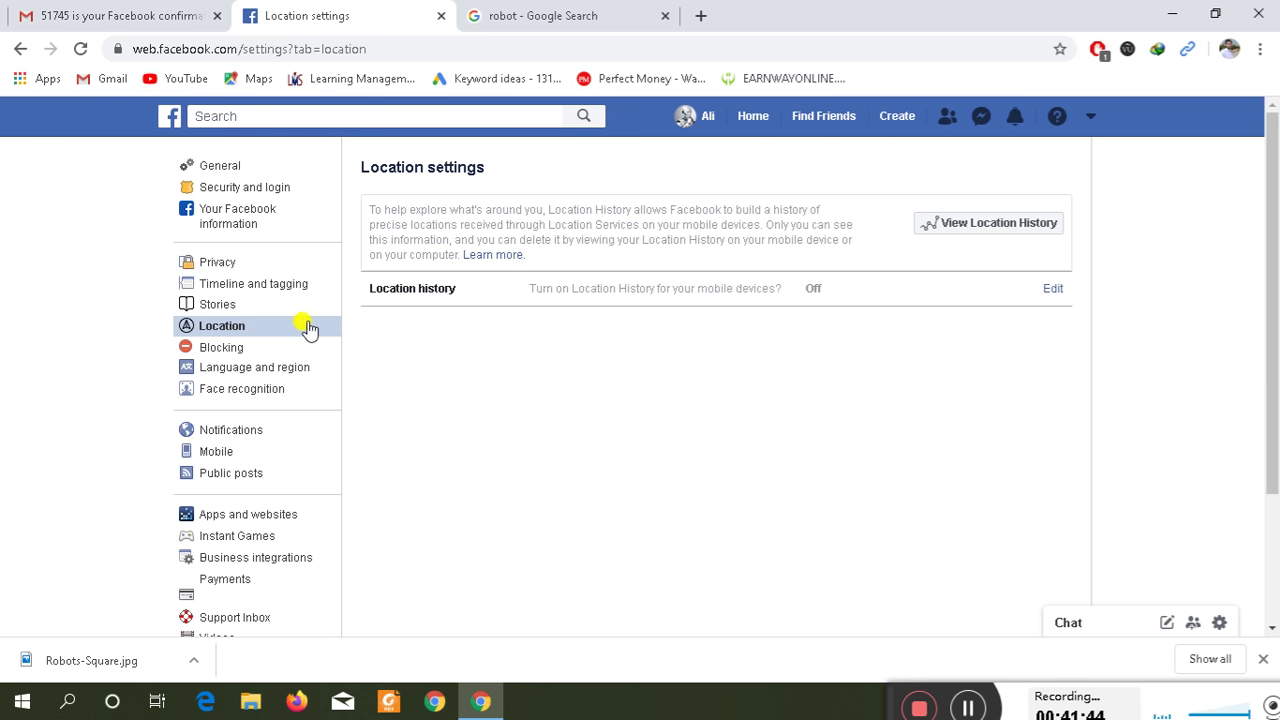
# Switch to the Manage blocking page, which shows an empty block list.
pyautogui.click(243, 349)
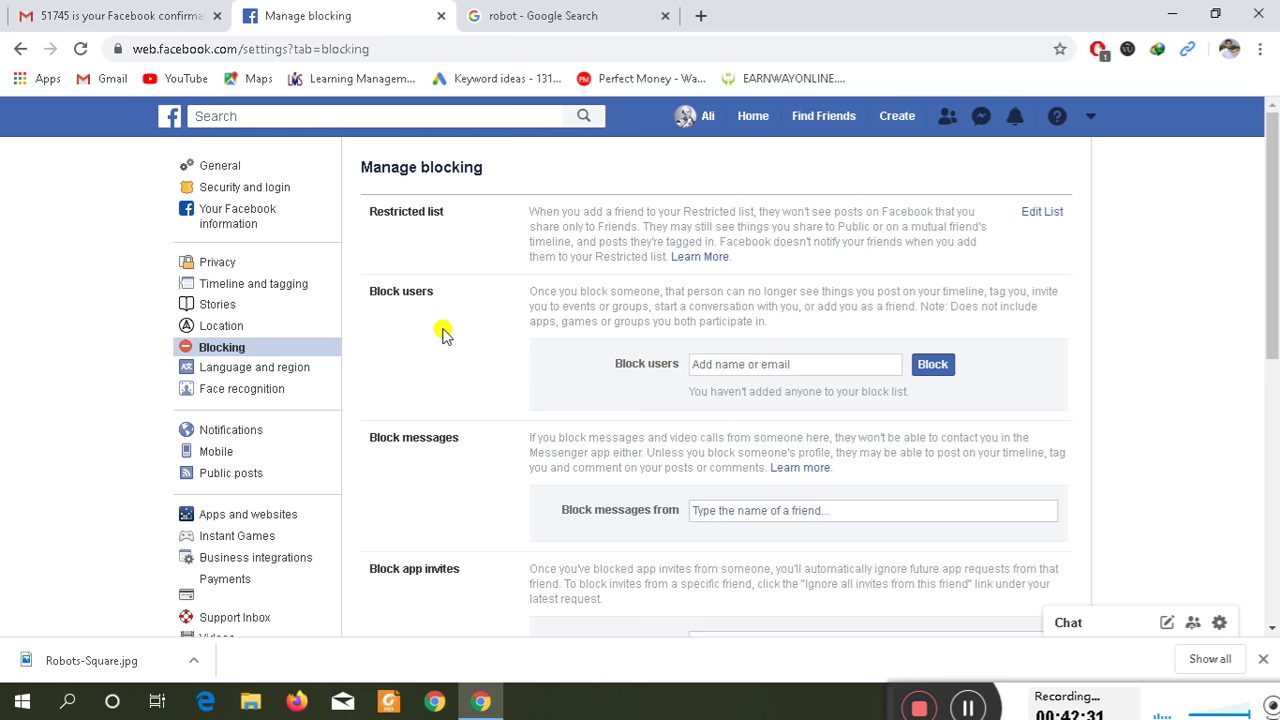
pyautogui.scroll(-1, 443, 333)
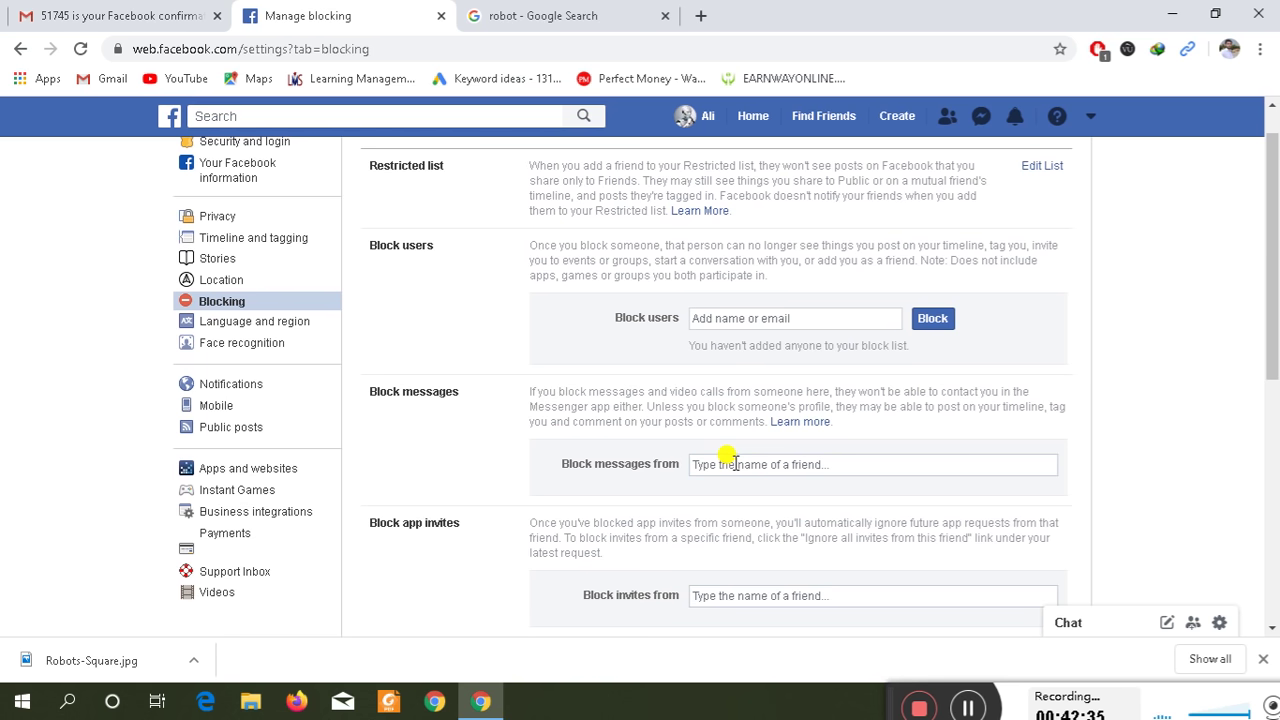
pyautogui.scroll(-1, 492, 392)
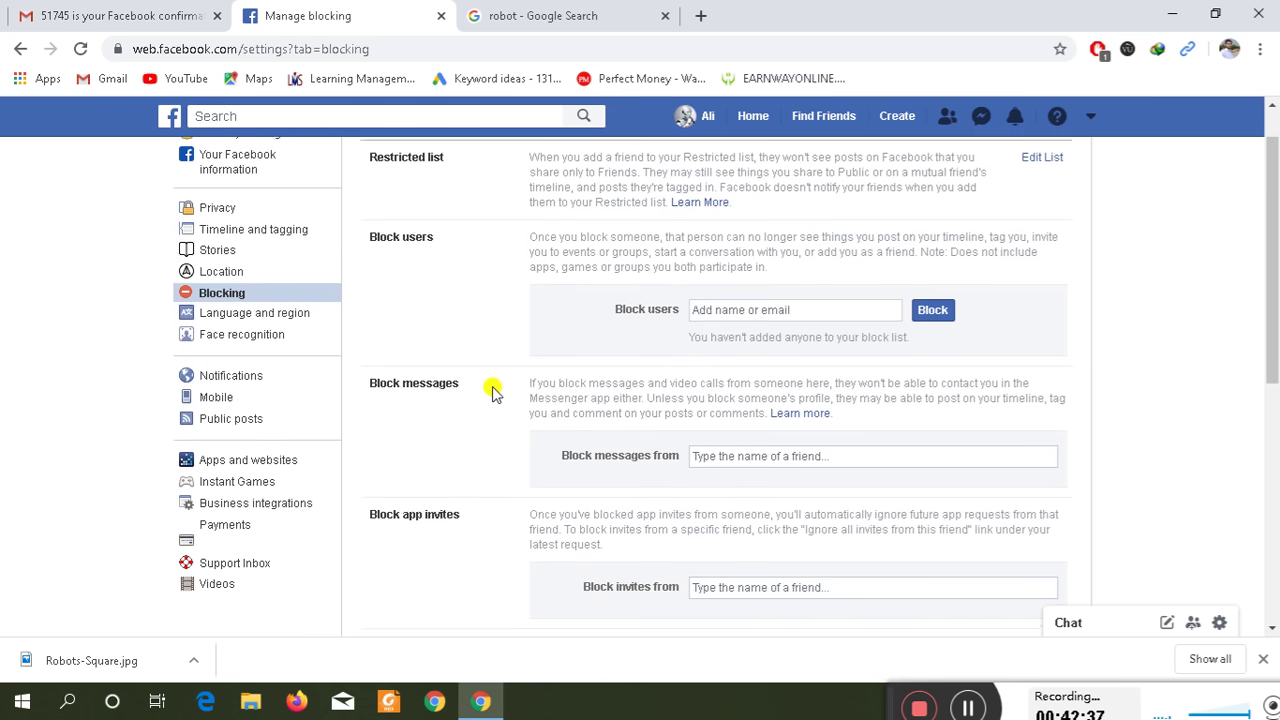
pyautogui.scroll(-1, 492, 392)
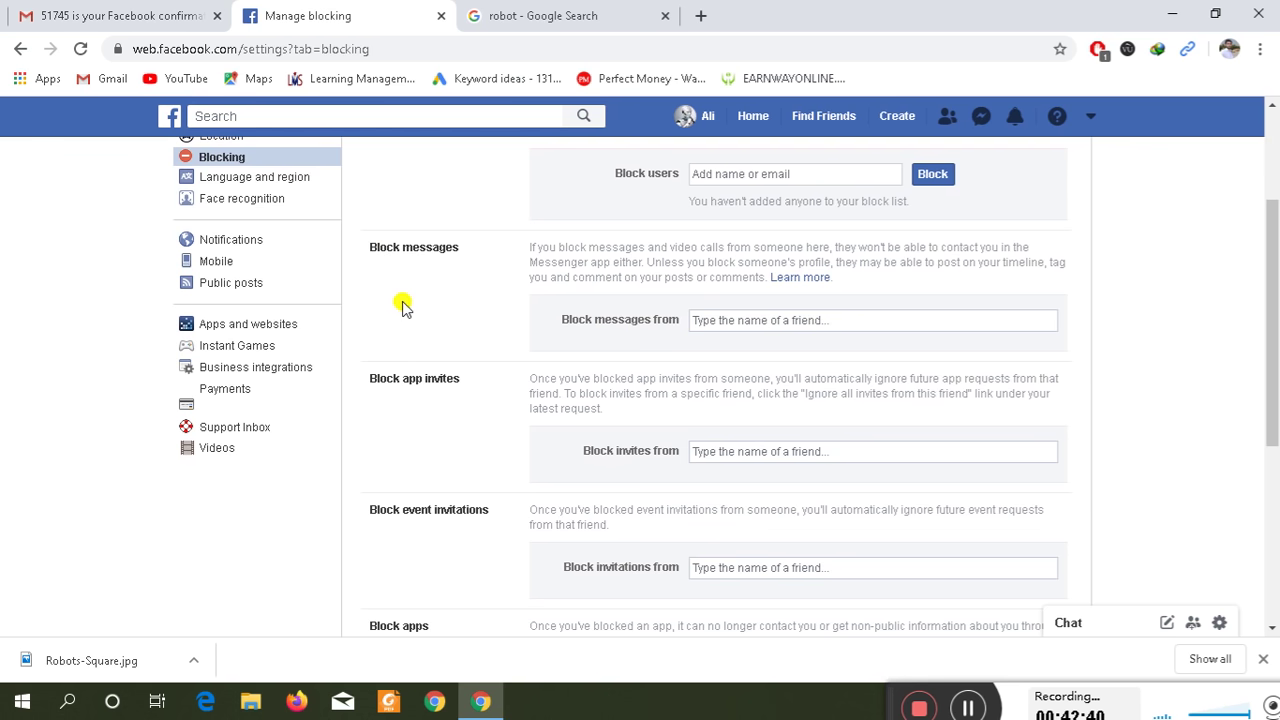
pyautogui.scroll(-1, 403, 318)
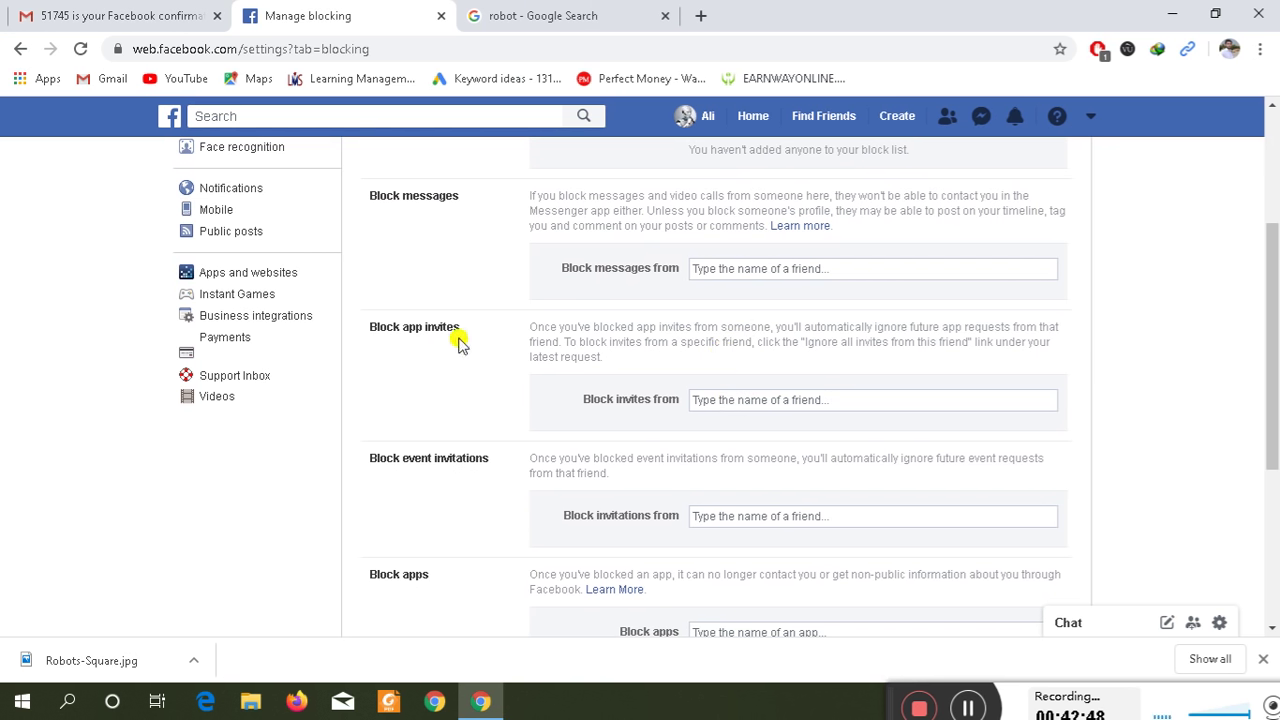
pyautogui.scroll(-1, 459, 342)
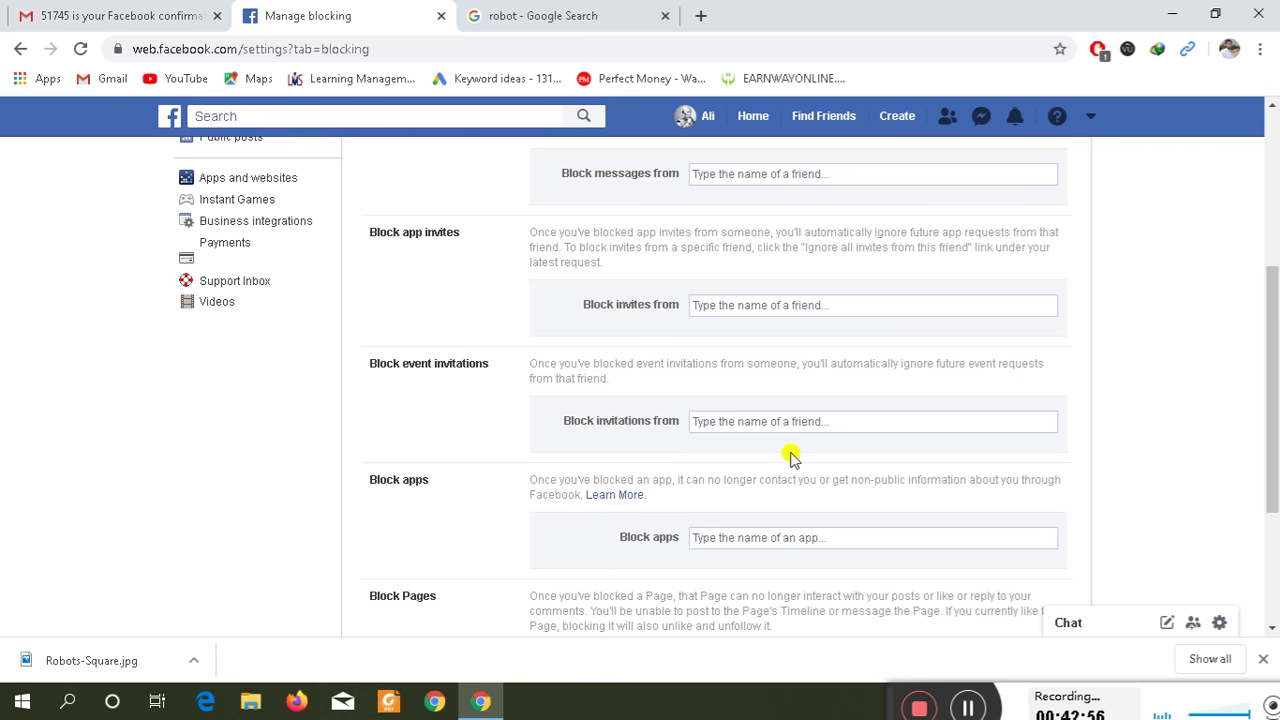
pyautogui.scroll(-1, 459, 440)
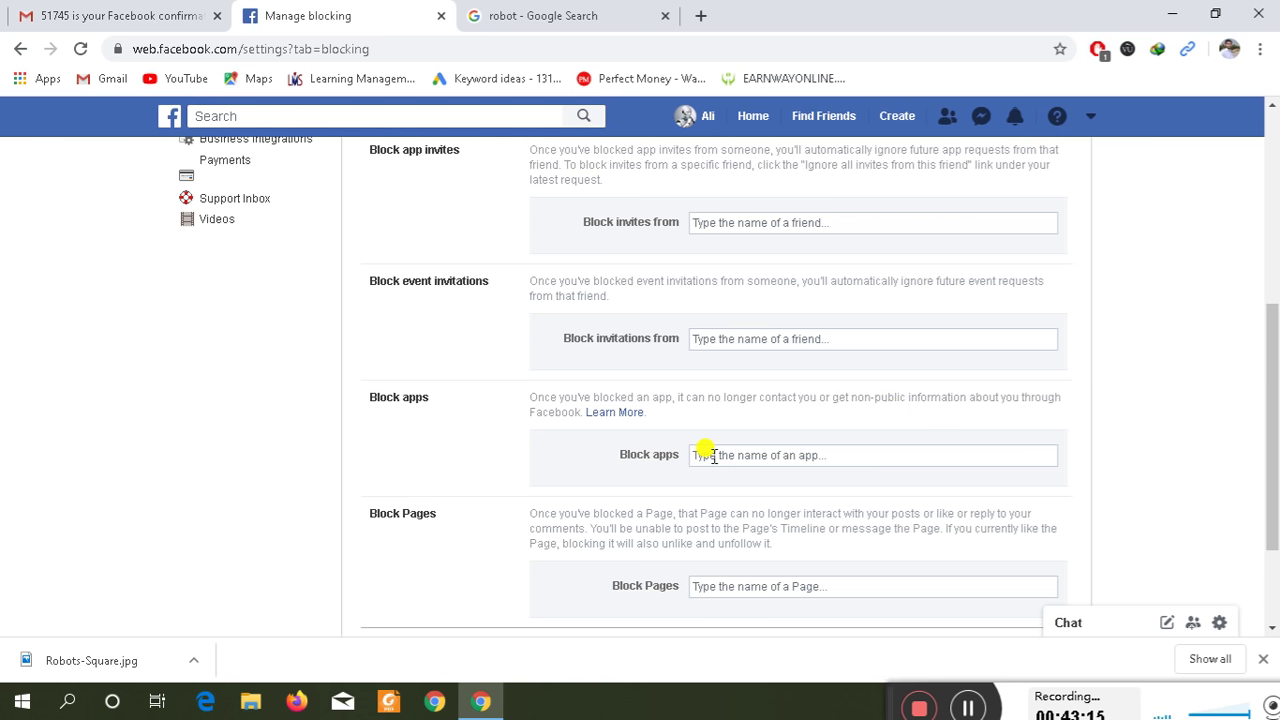
pyautogui.scroll(-1, 440, 412)
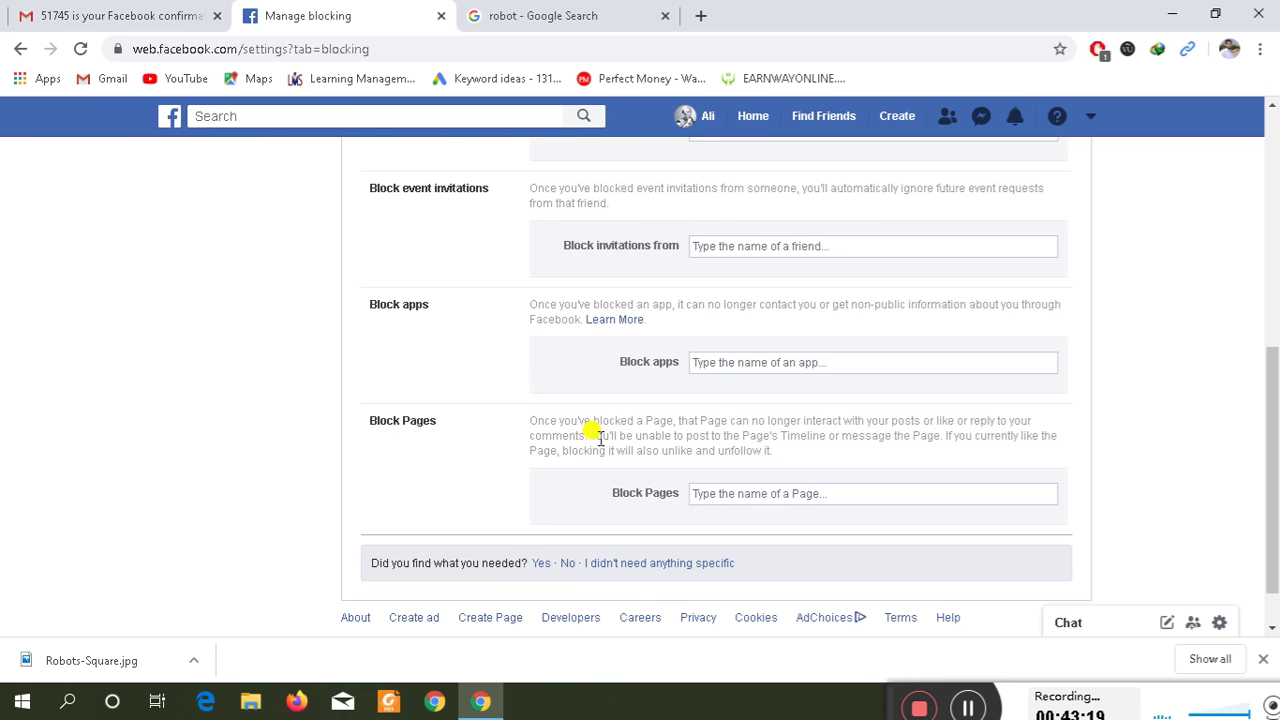
pyautogui.scroll(5, 775, 515)
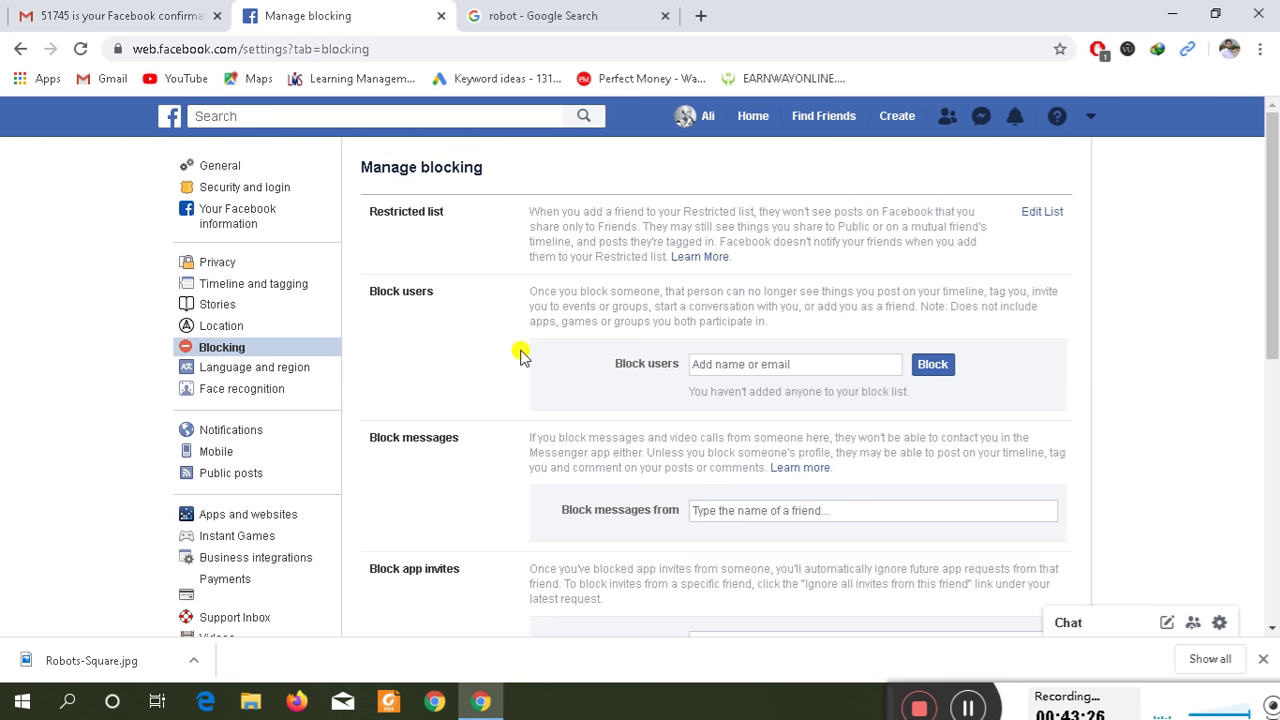
pyautogui.scroll(-1, 520, 354)
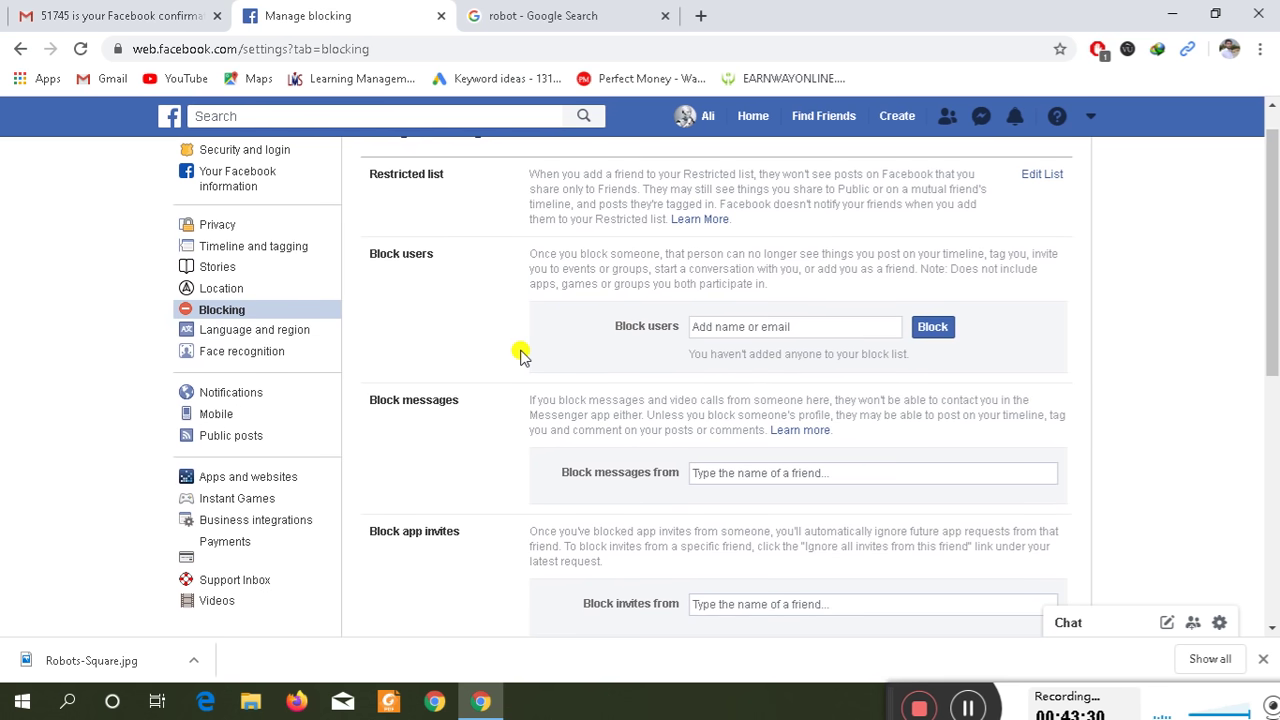
# In Language and region, scroll through the Facebook display languages, keeping English (UK).
pyautogui.click(298, 336)
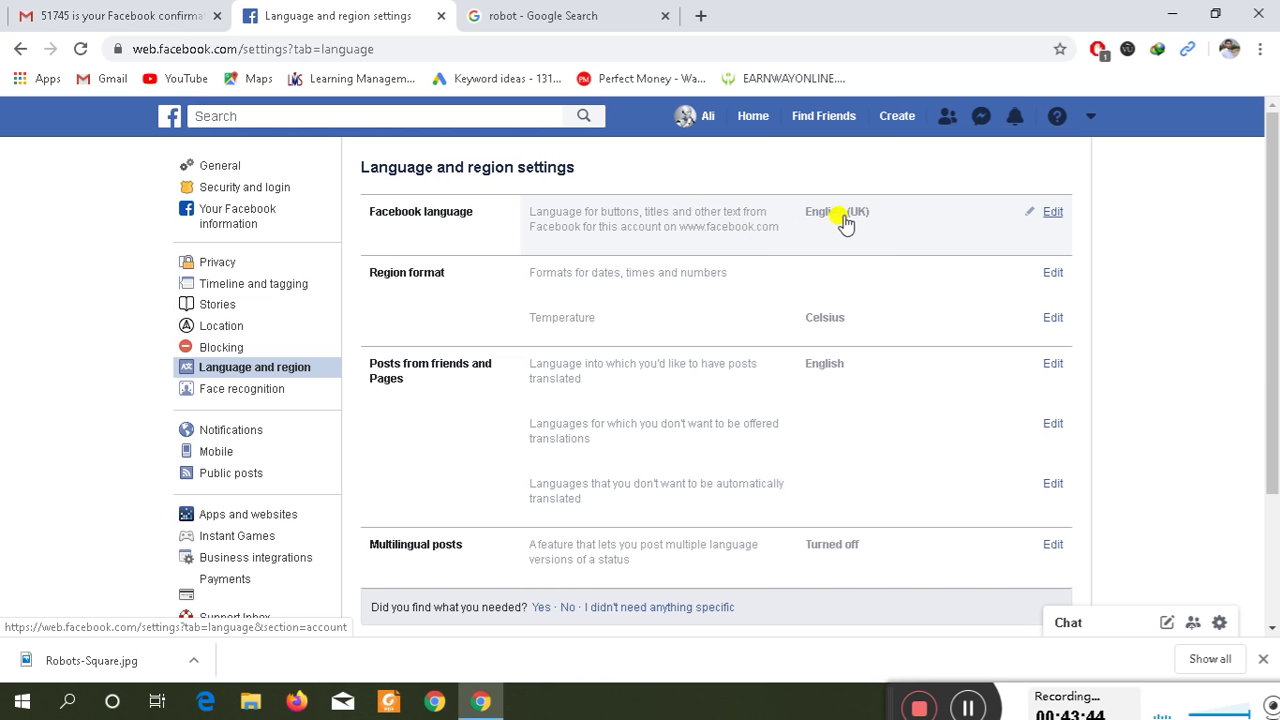
pyautogui.click(1052, 215)
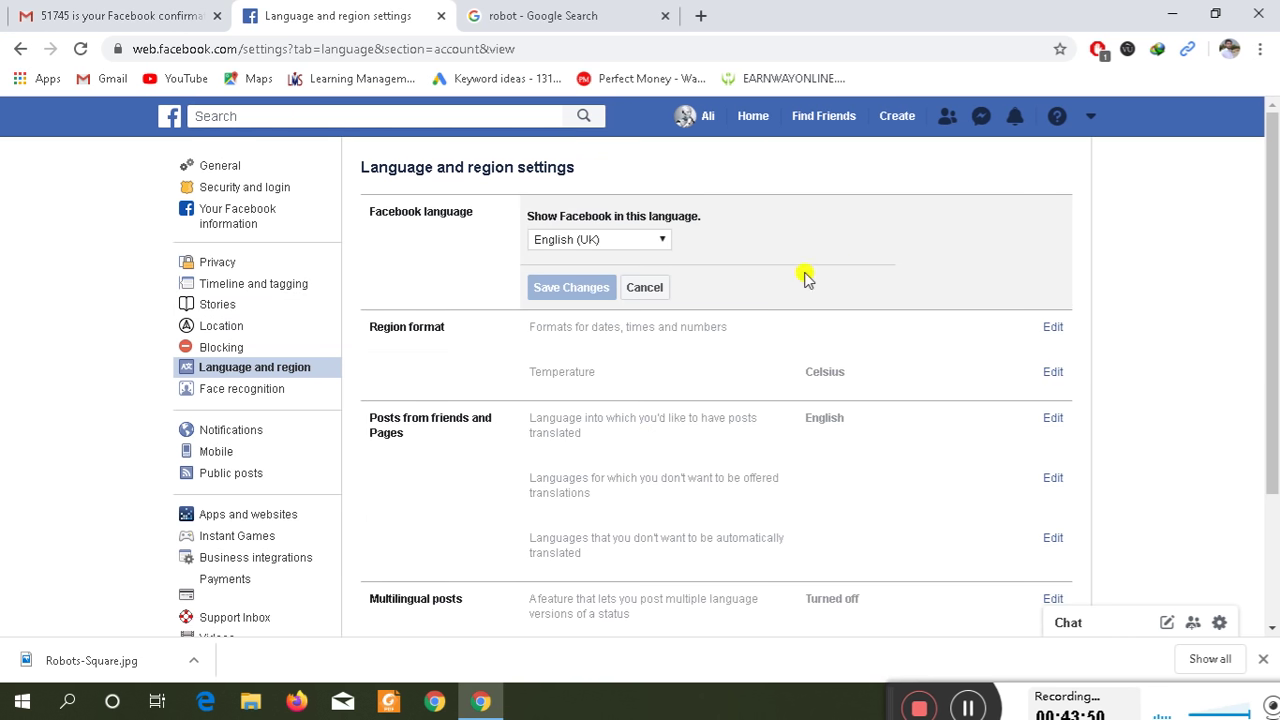
pyautogui.click(660, 245)
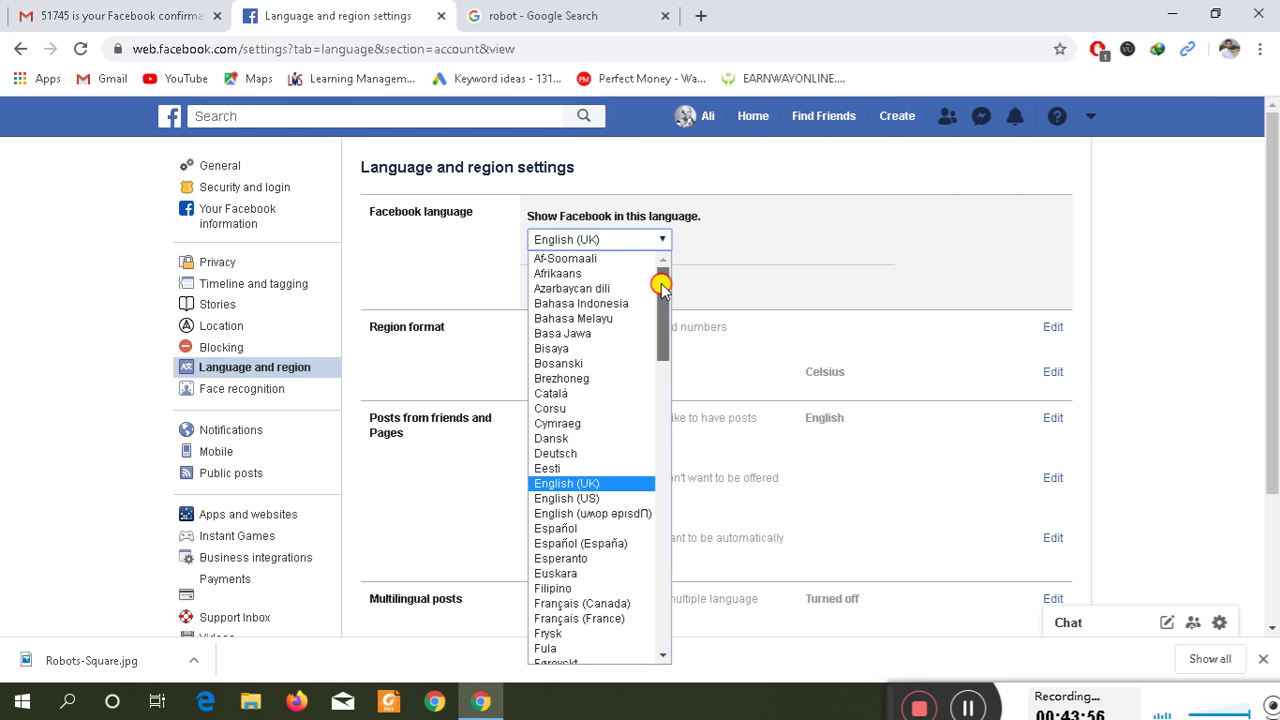
pyautogui.moveTo(663, 269); pyautogui.dragTo(643, 515)
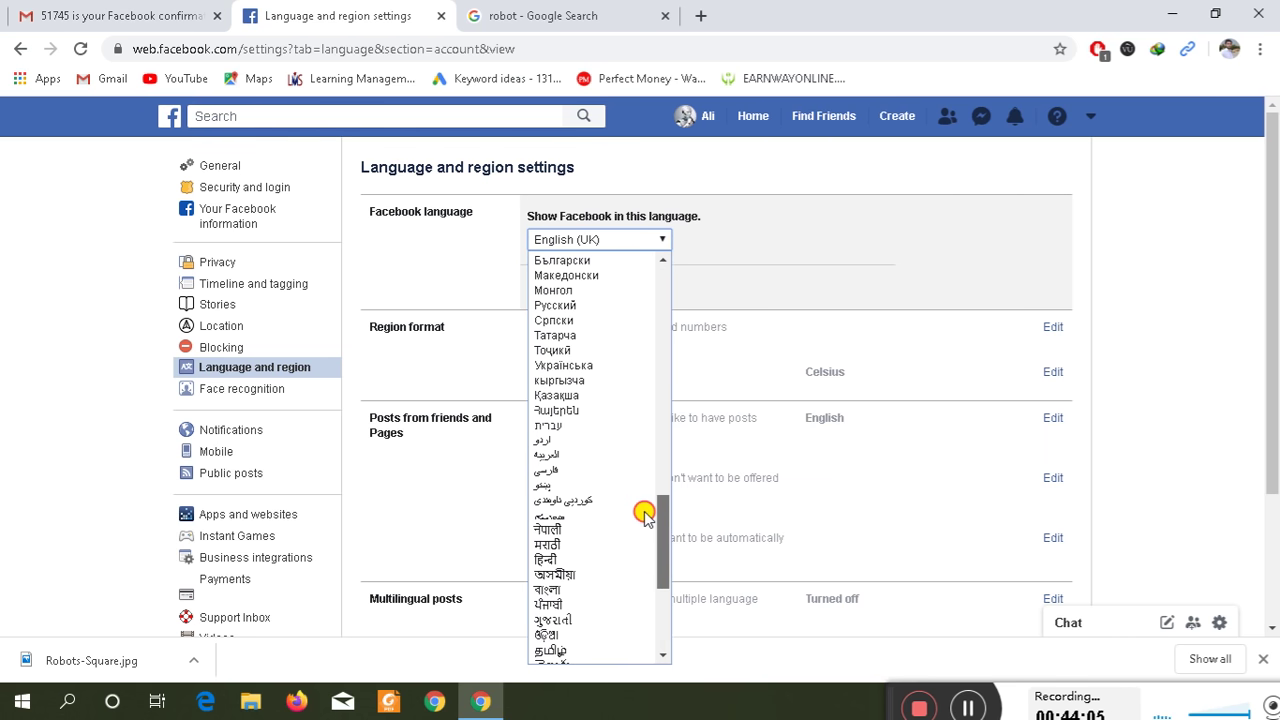
pyautogui.moveTo(643, 515); pyautogui.dragTo(630, 172)
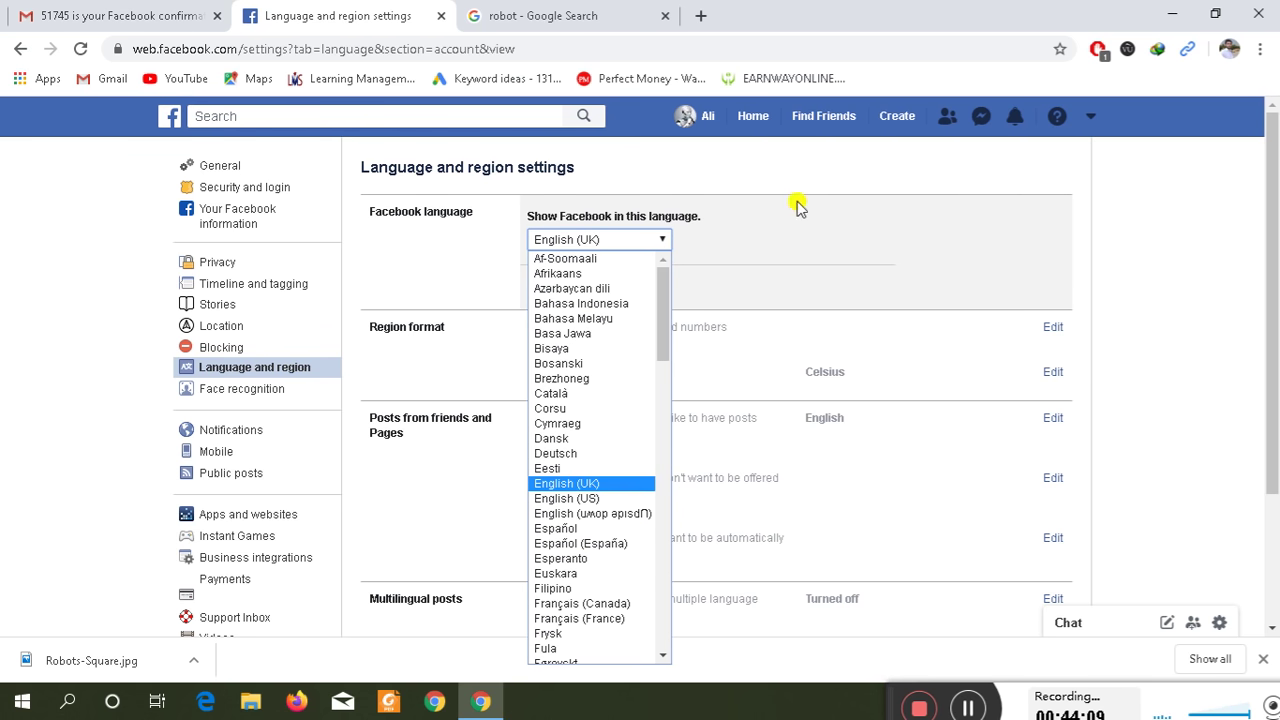
pyautogui.click(886, 262)
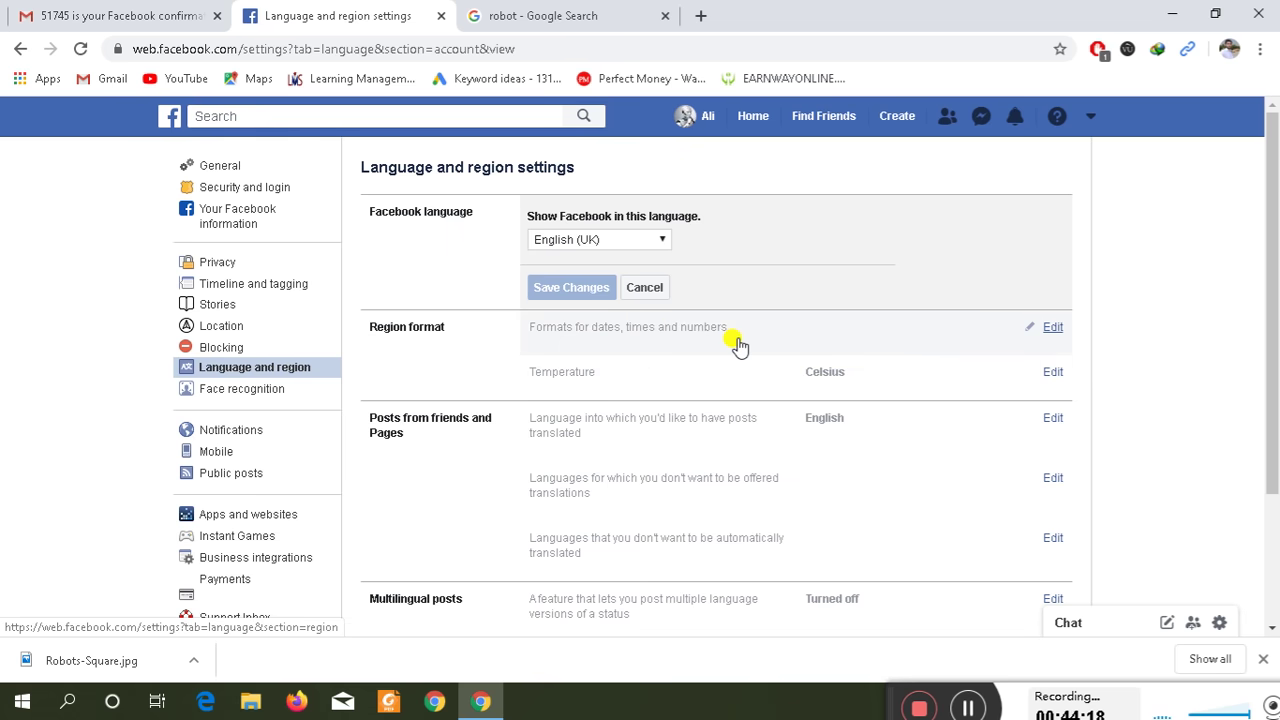
# Pick Pakistan (English) as the date, time and number region format and save it.
pyautogui.click(1054, 330)
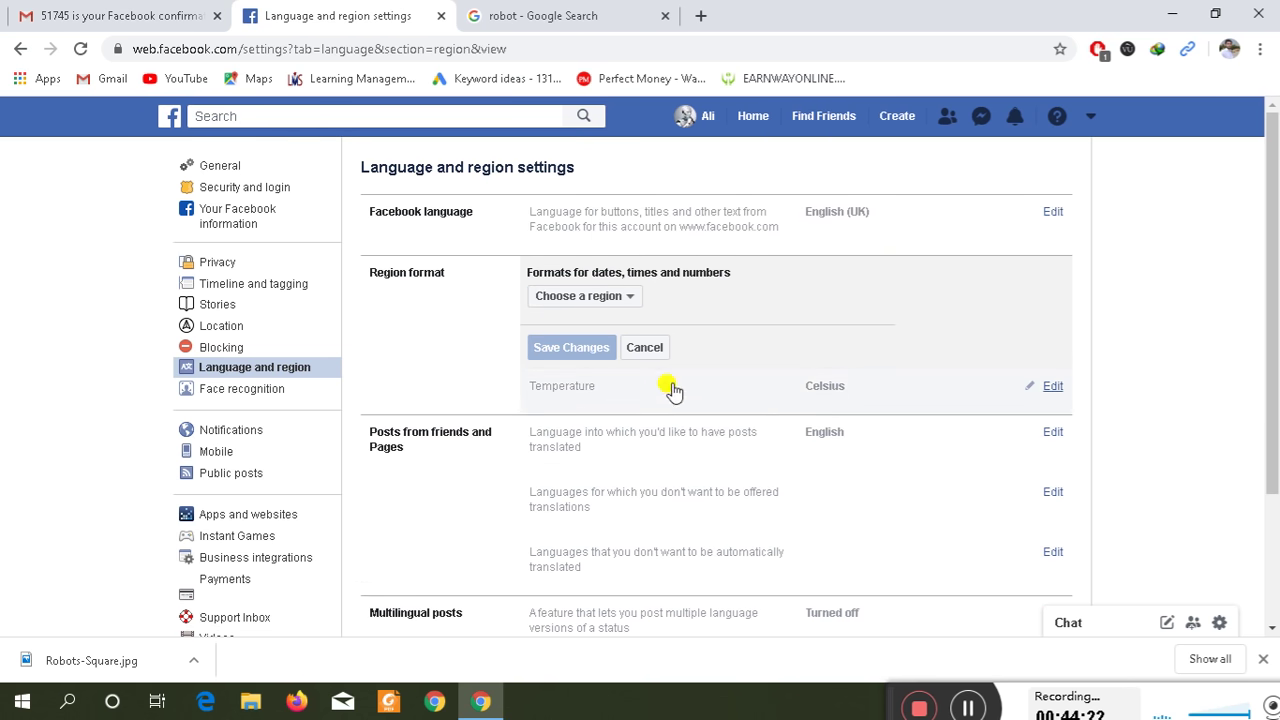
pyautogui.click(628, 302)
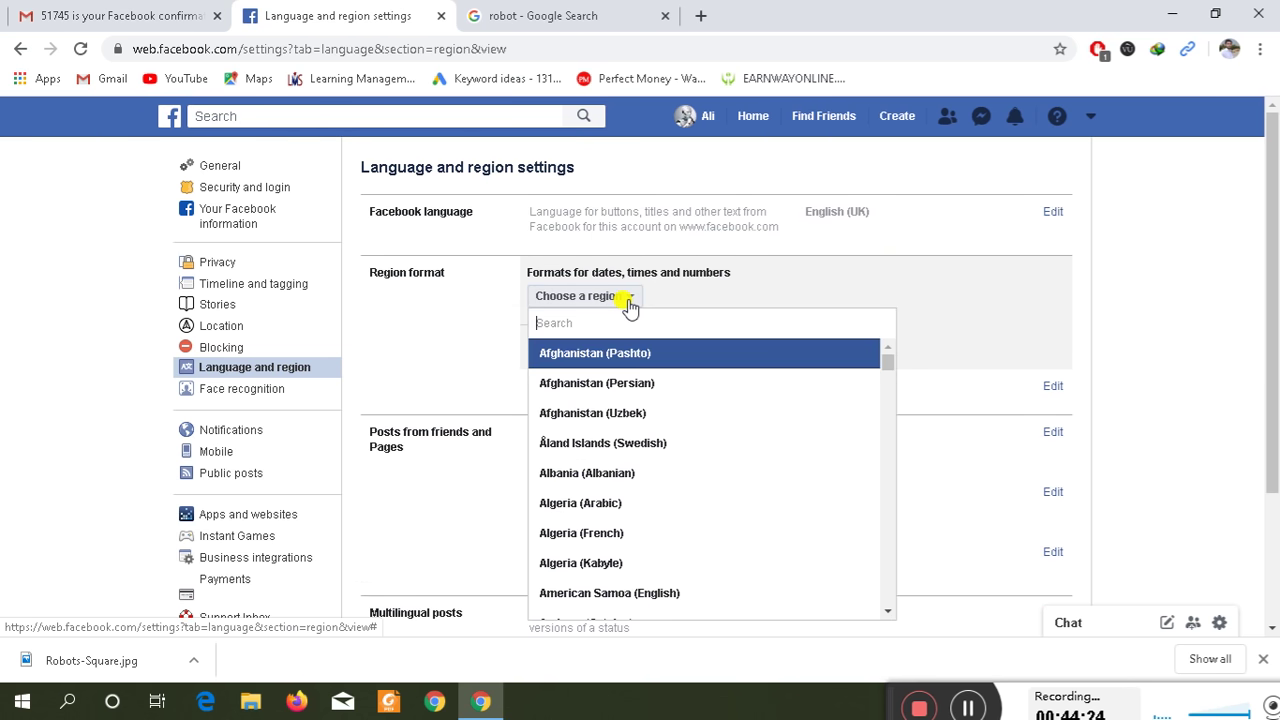
pyautogui.click(628, 302)
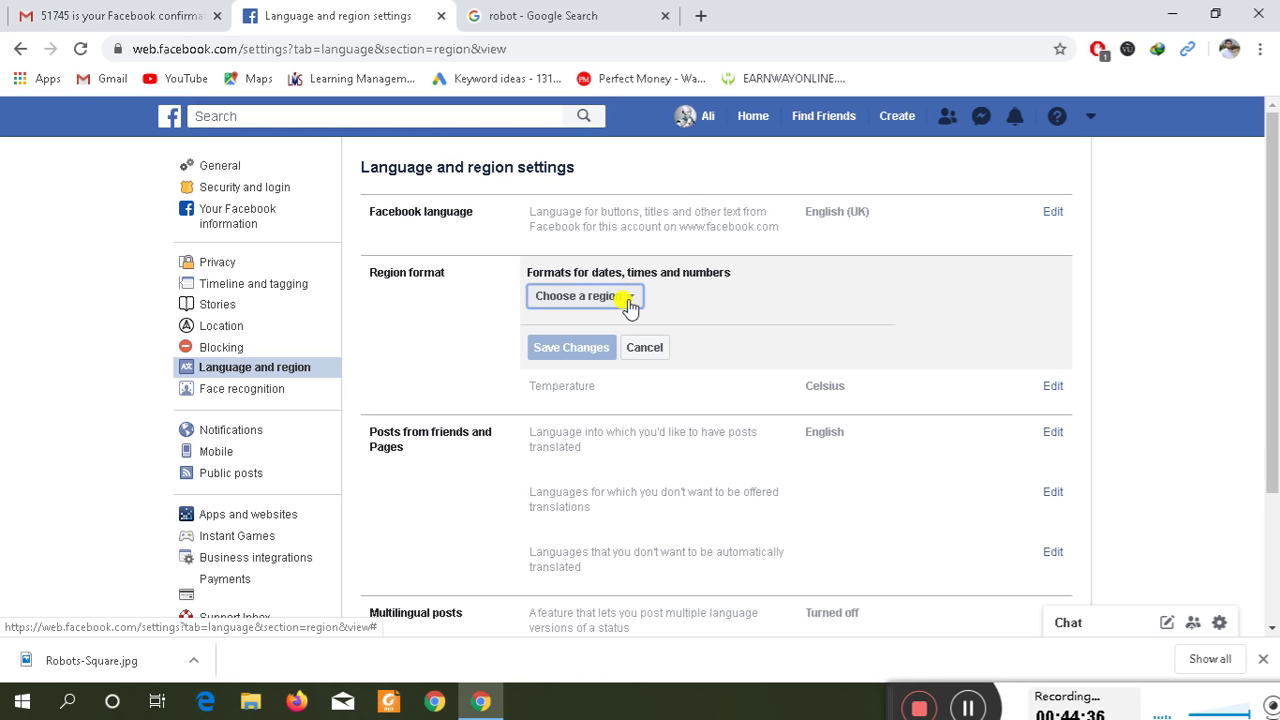
pyautogui.click(630, 306)
pyautogui.write('p')
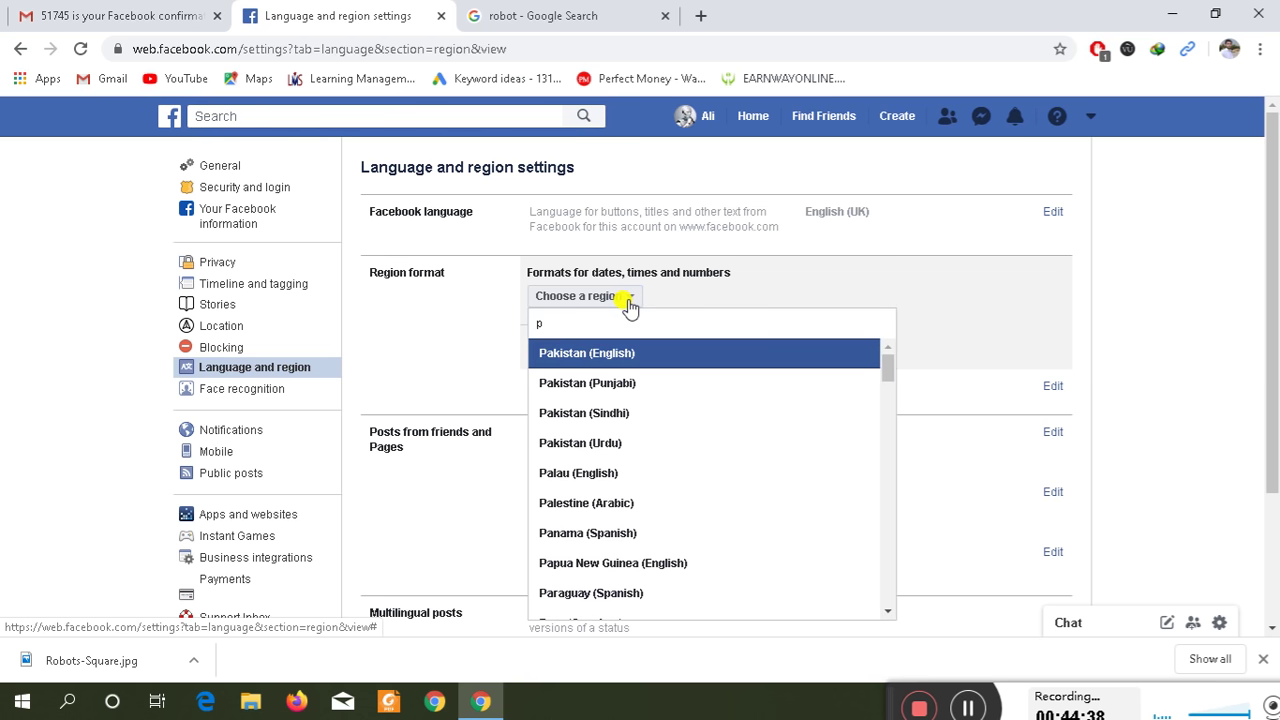
pyautogui.press('Return')
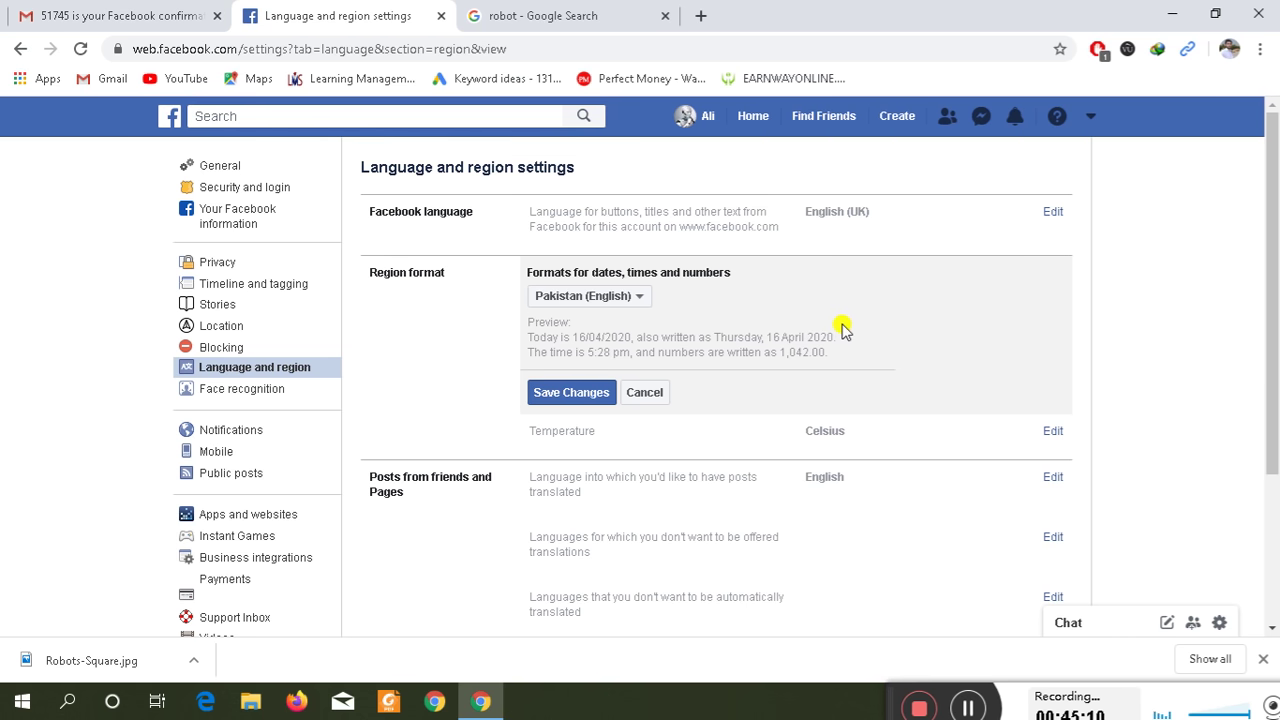
pyautogui.scroll(-1, 843, 330)
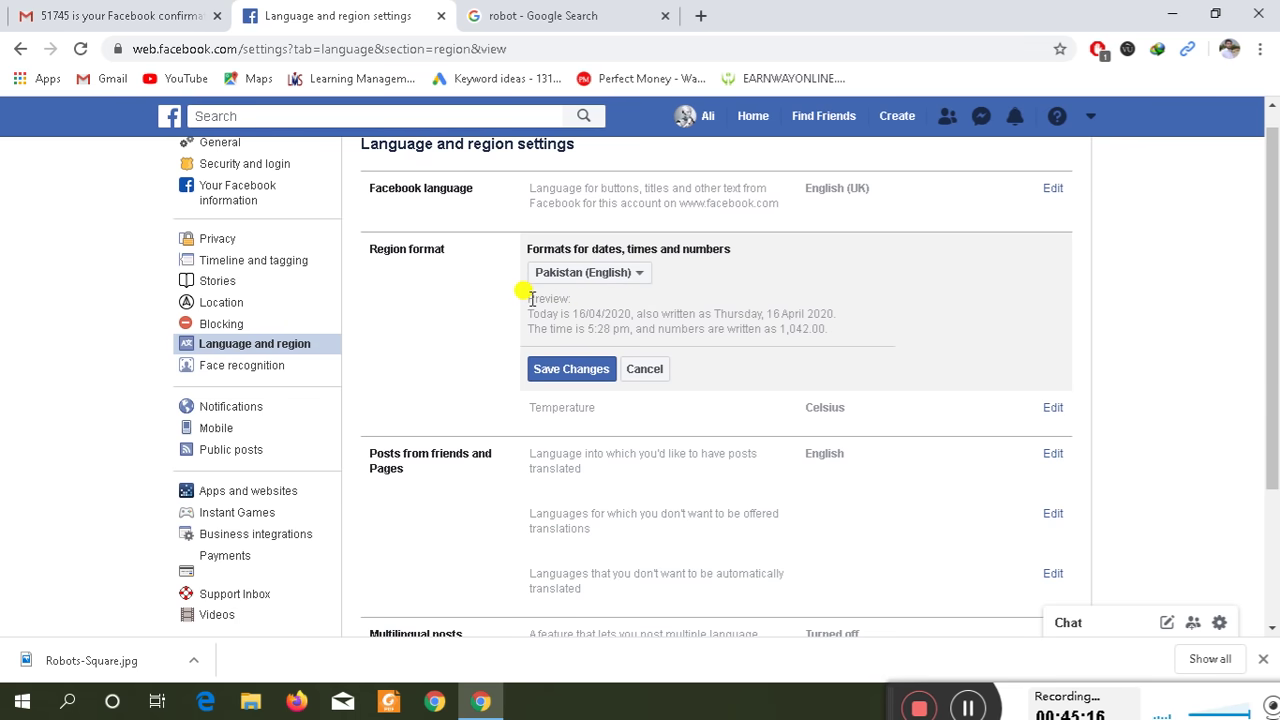
pyautogui.scroll(-3, 527, 292)
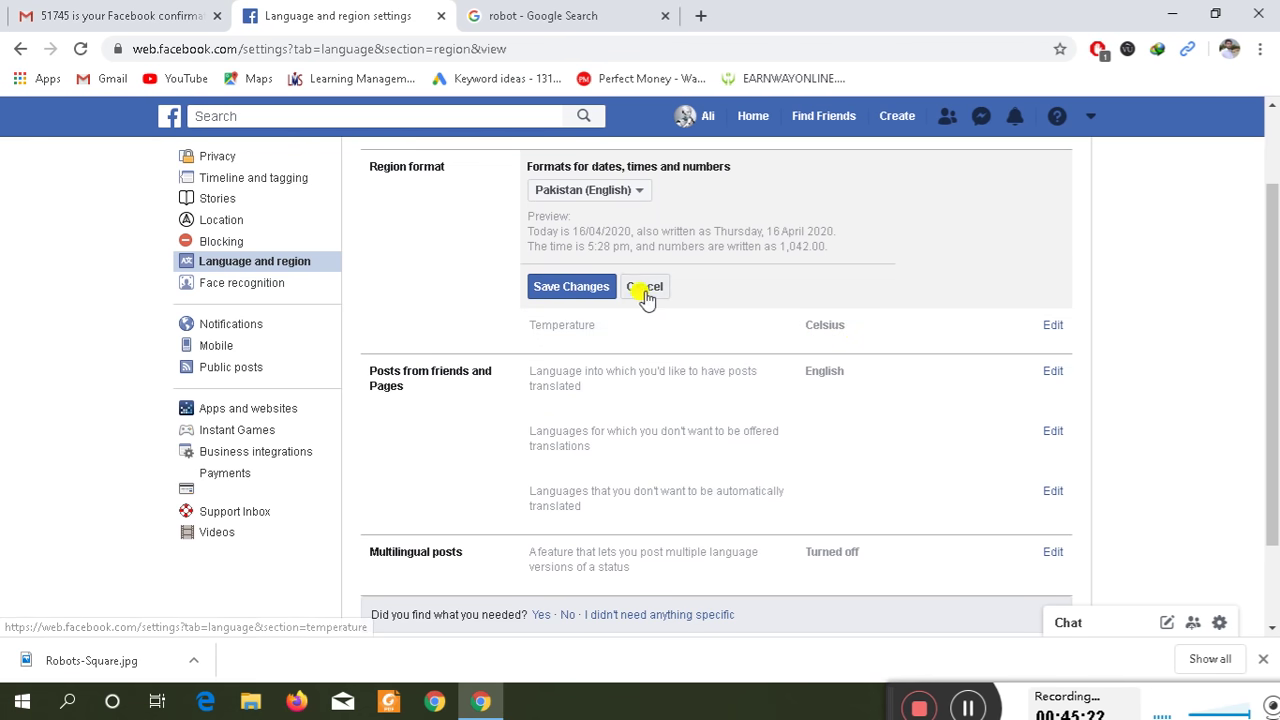
pyautogui.click(588, 292)
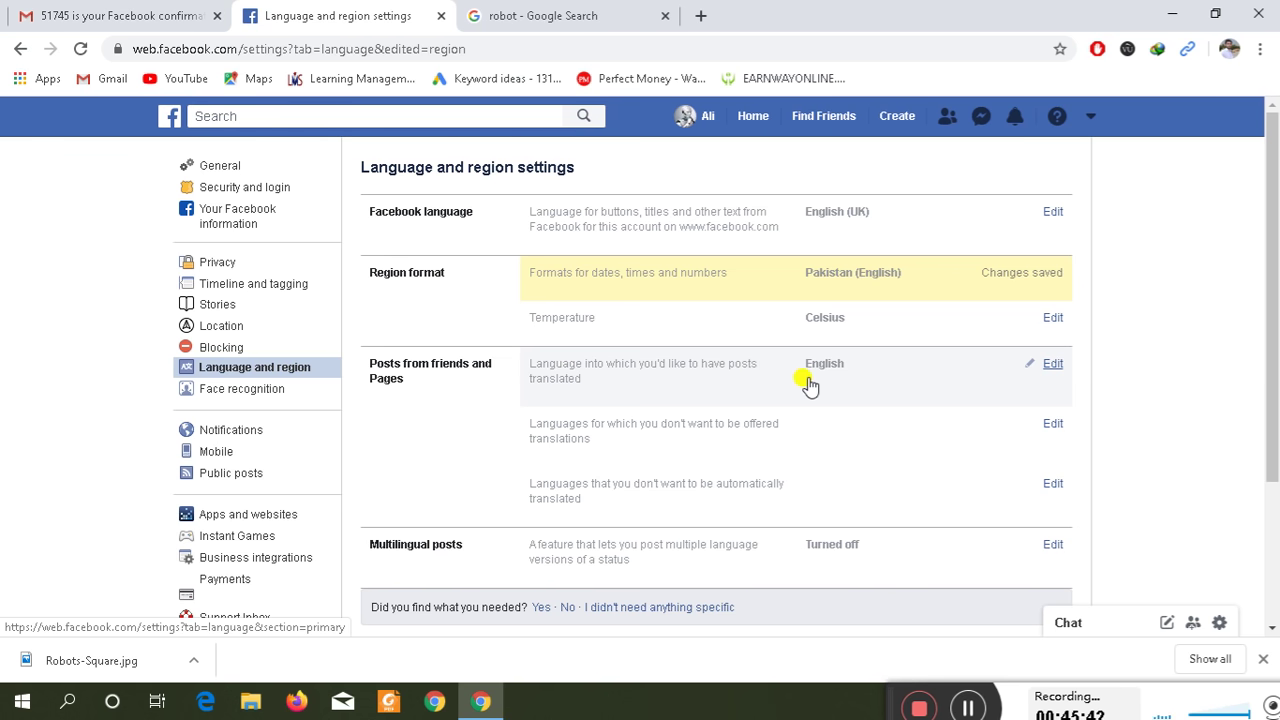
pyautogui.scroll(-1, 808, 385)
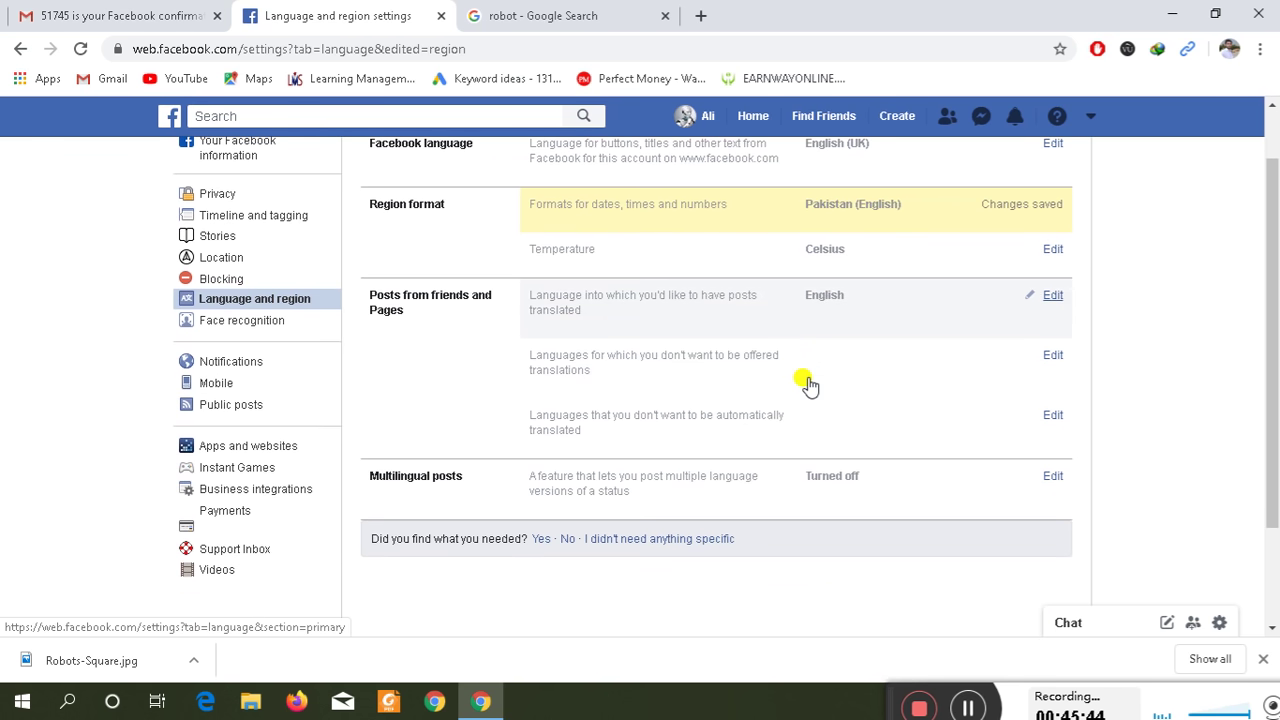
pyautogui.scroll(-1, 808, 385)
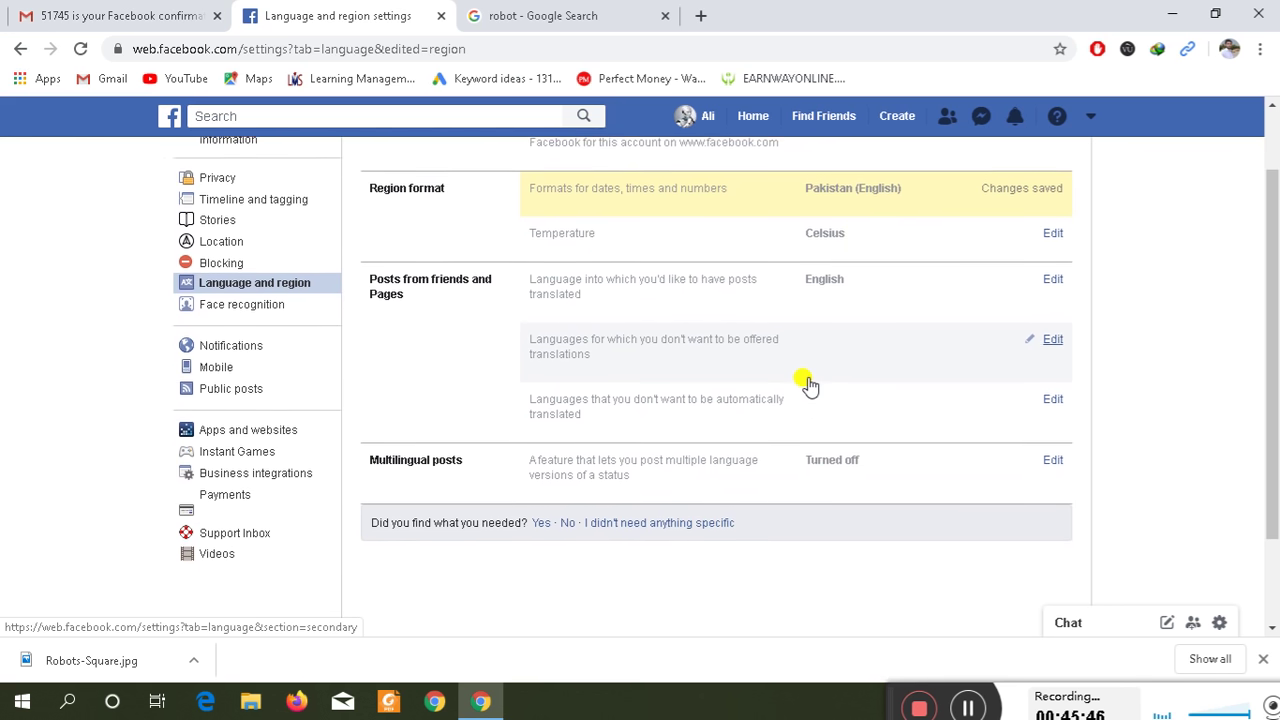
pyautogui.scroll(-1, 808, 385)
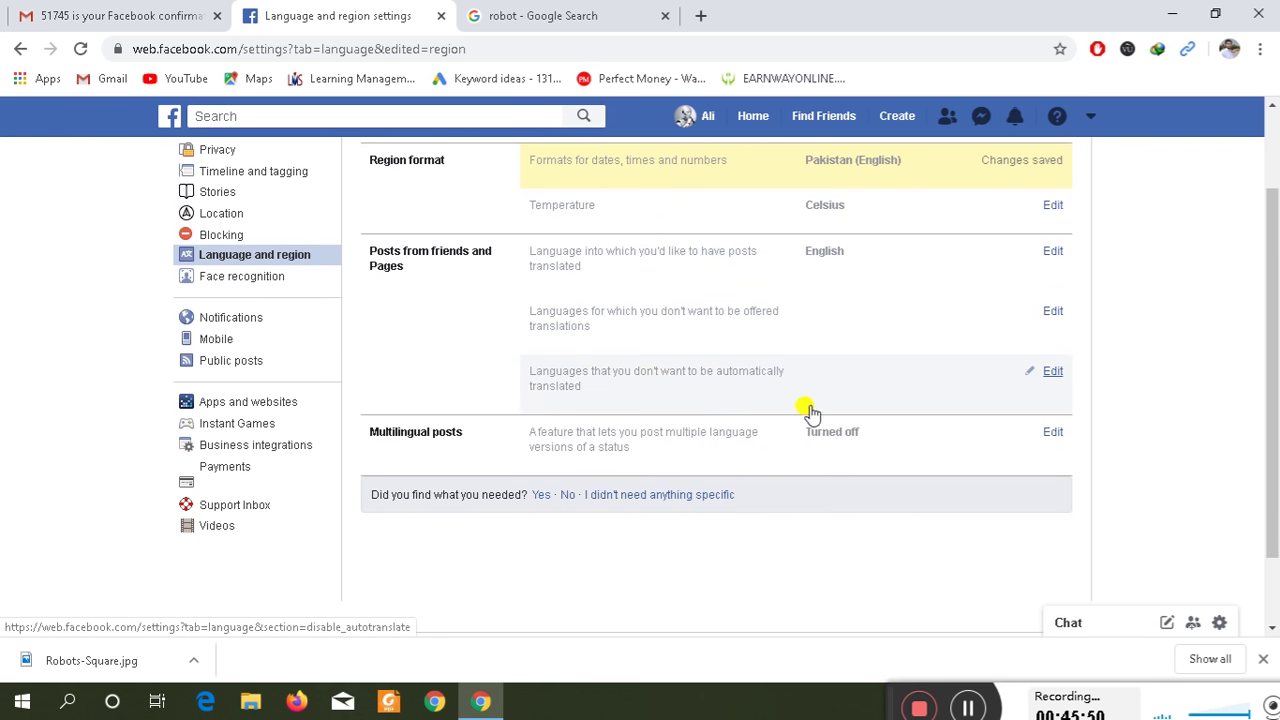
pyautogui.scroll(-1, 735, 415)
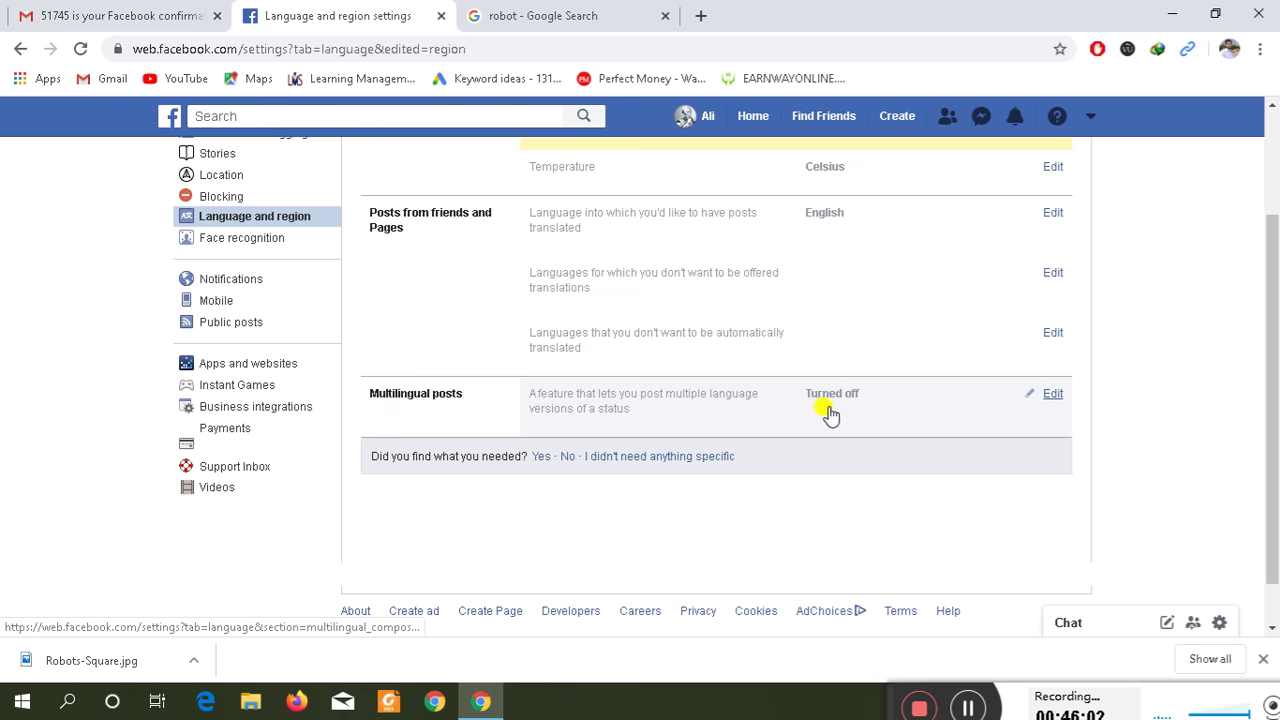
pyautogui.scroll(1, 707, 420)
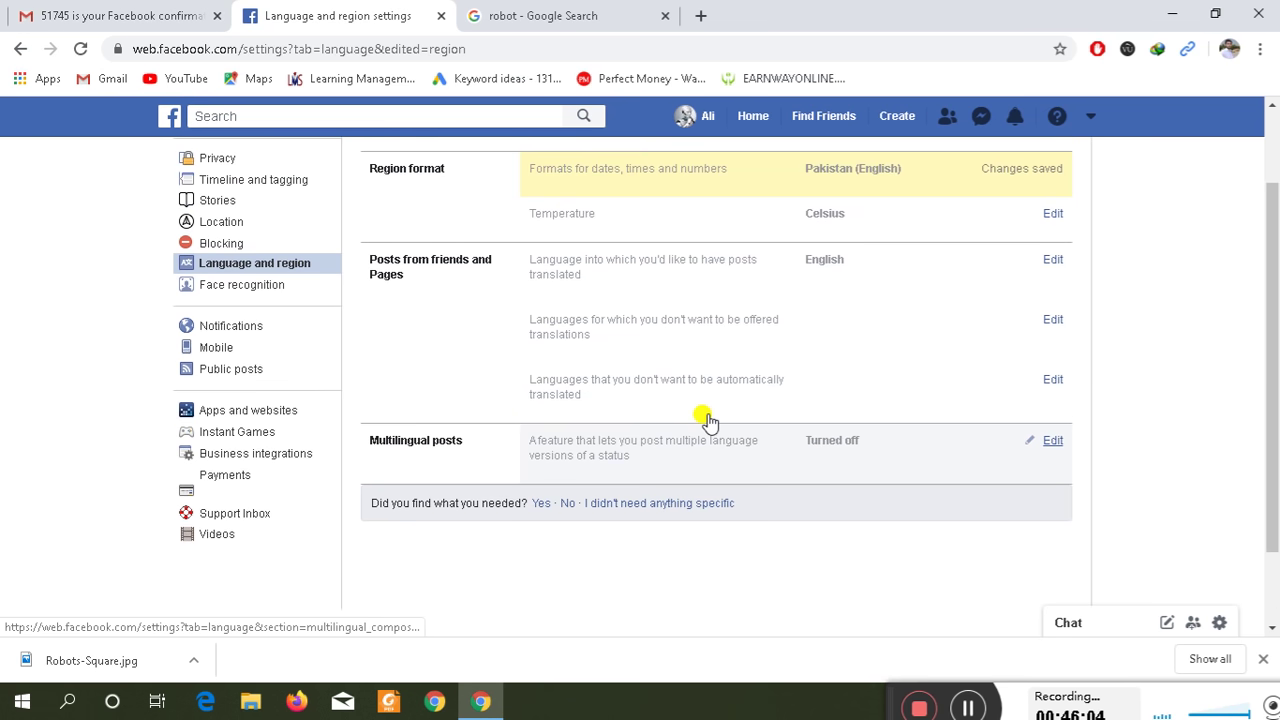
pyautogui.scroll(2, 707, 420)
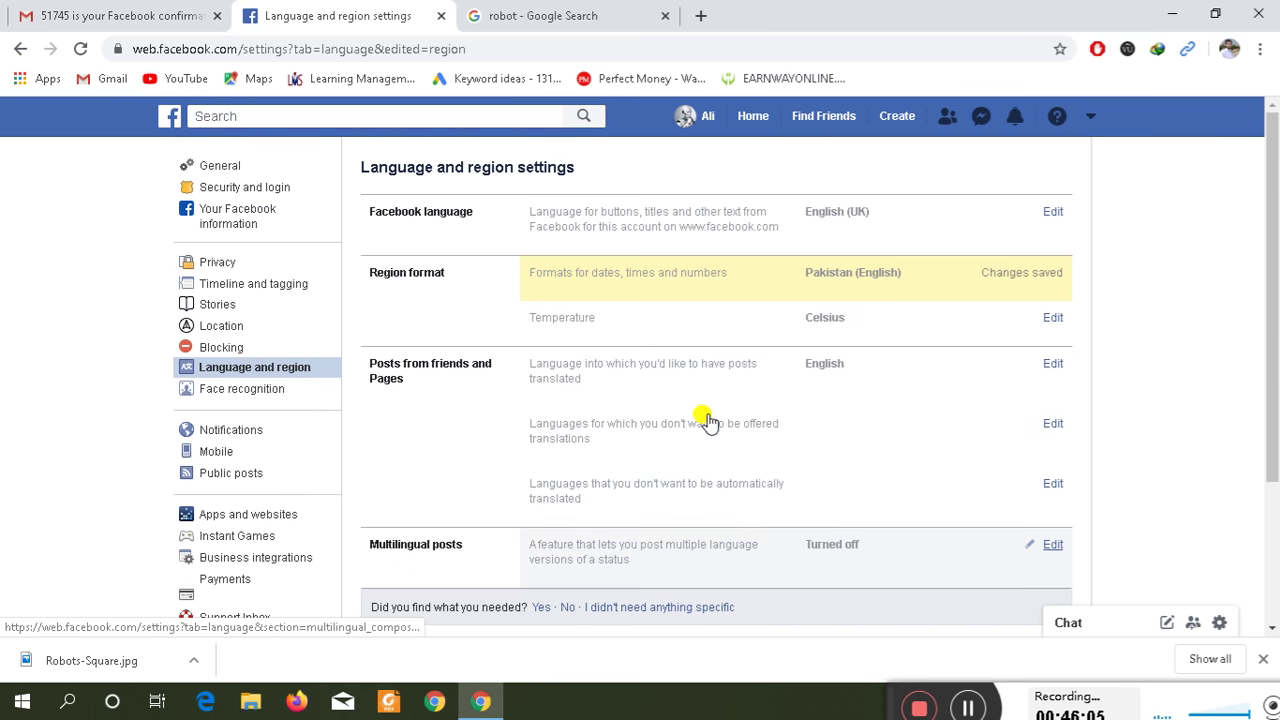
# Turn on face recognition from its settings page, confirming through the review dialog.
pyautogui.click(274, 390)
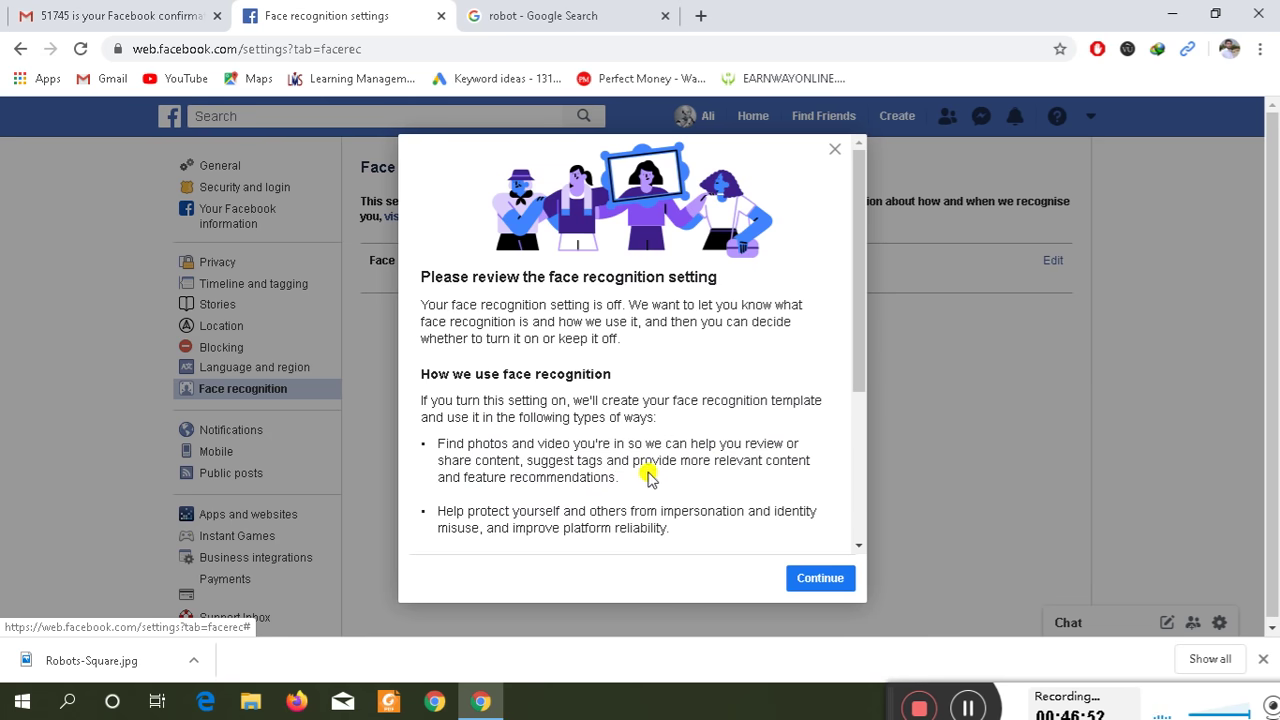
pyautogui.scroll(-1, 655, 482)
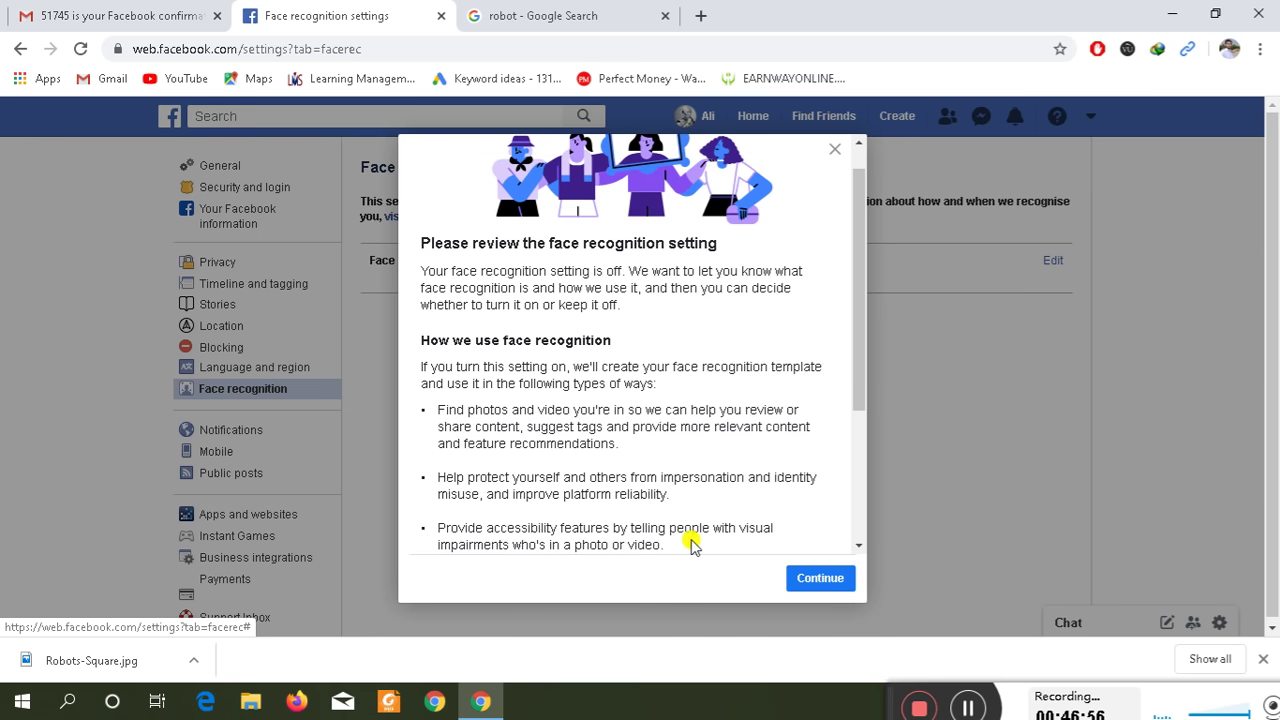
pyautogui.click(820, 579)
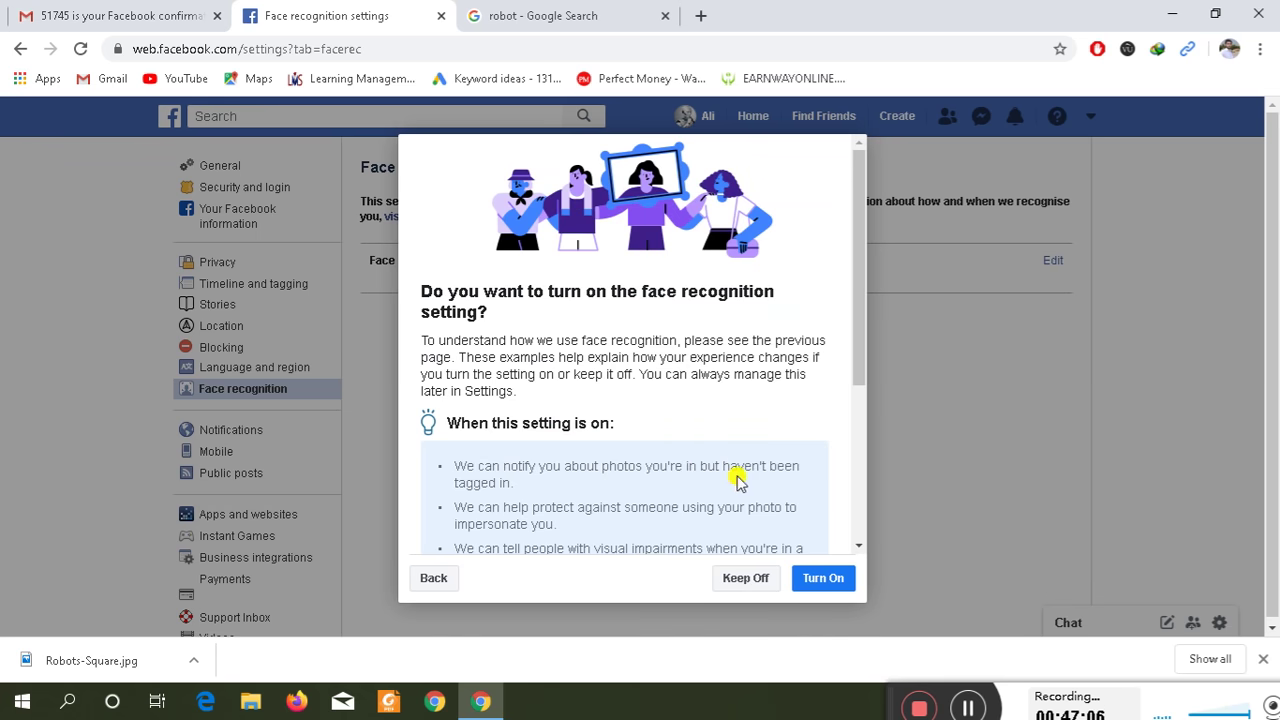
pyautogui.click(810, 578)
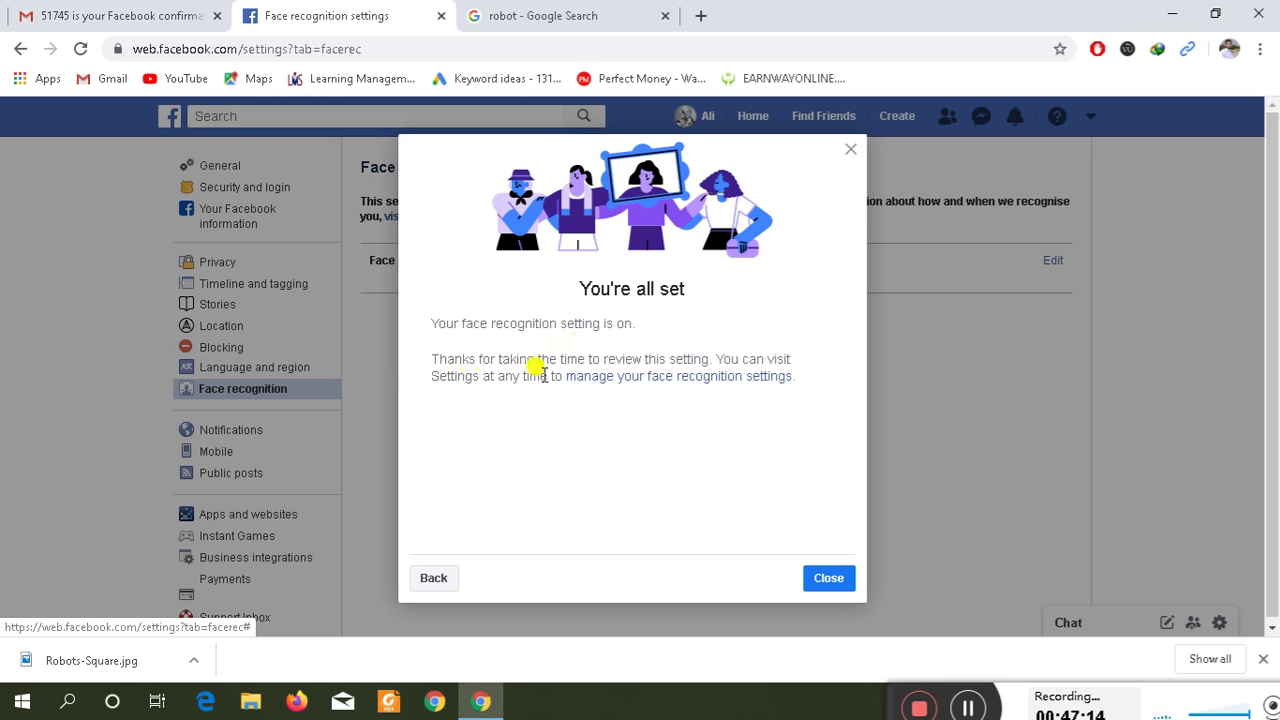
pyautogui.click(830, 579)
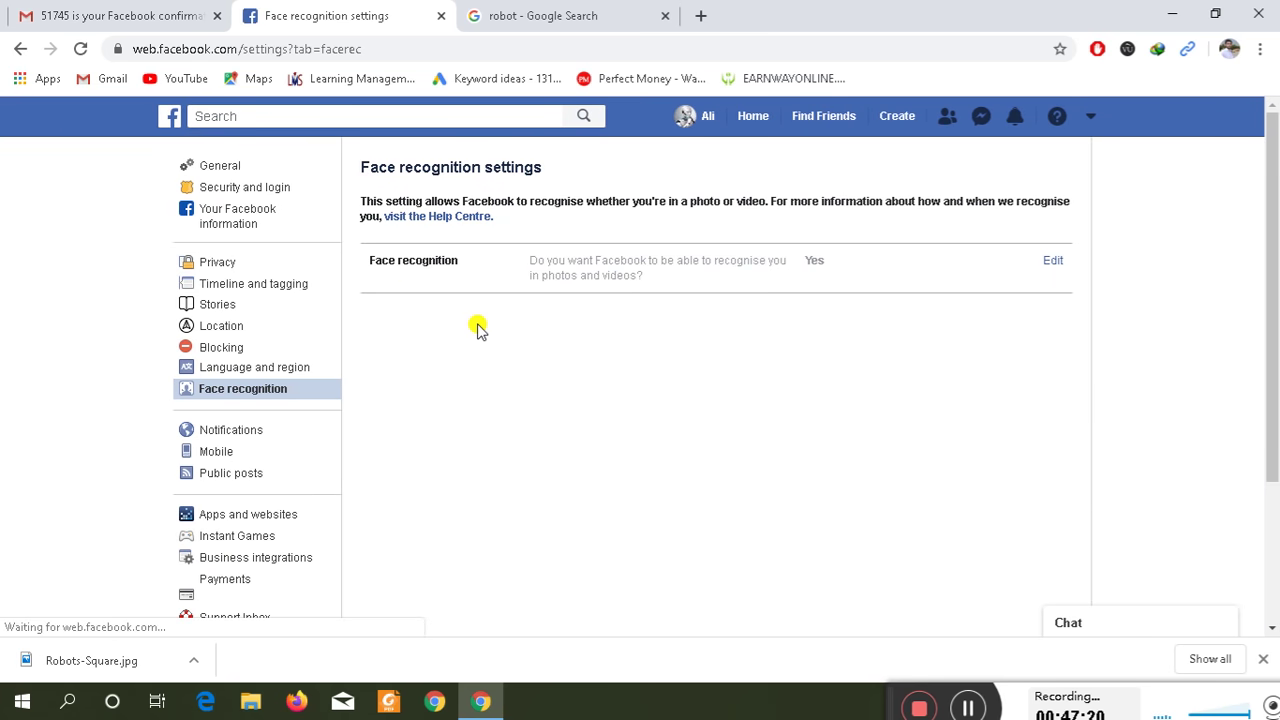
# Open Notifications settings, dismiss the browser permission prompt, and expand the Comments delivery options.
pyautogui.click(258, 433)
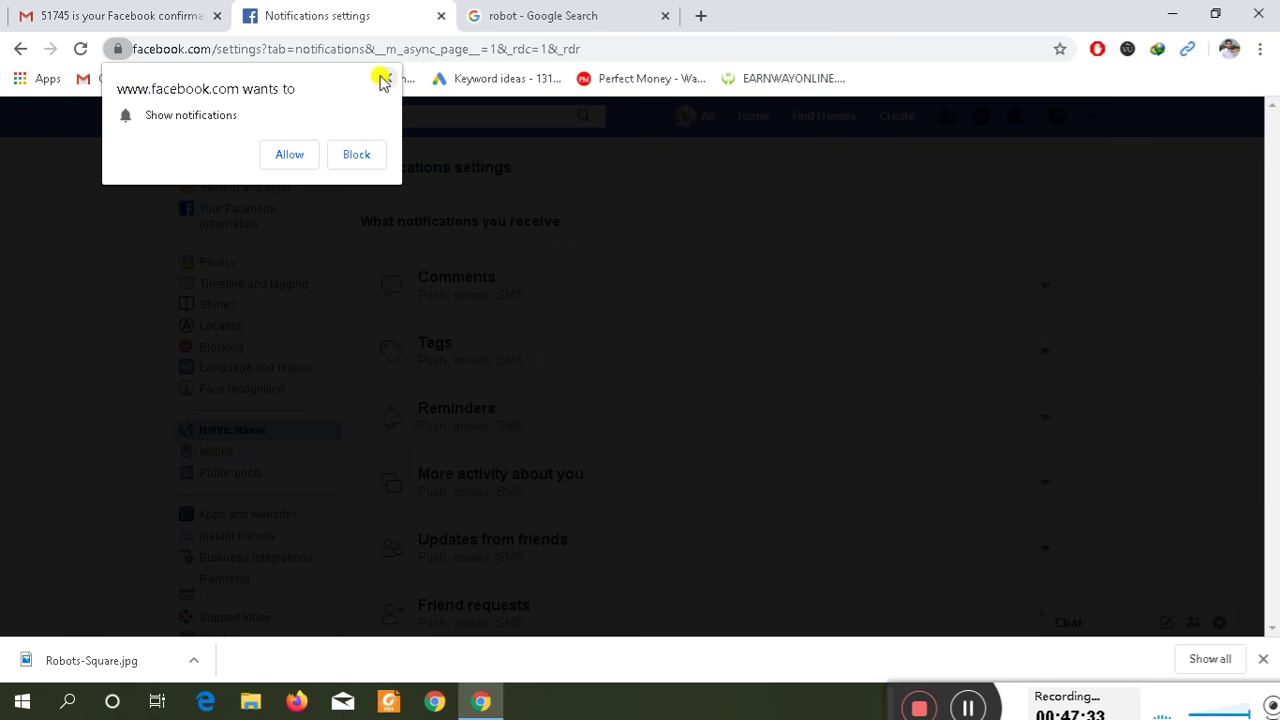
pyautogui.click(383, 80)
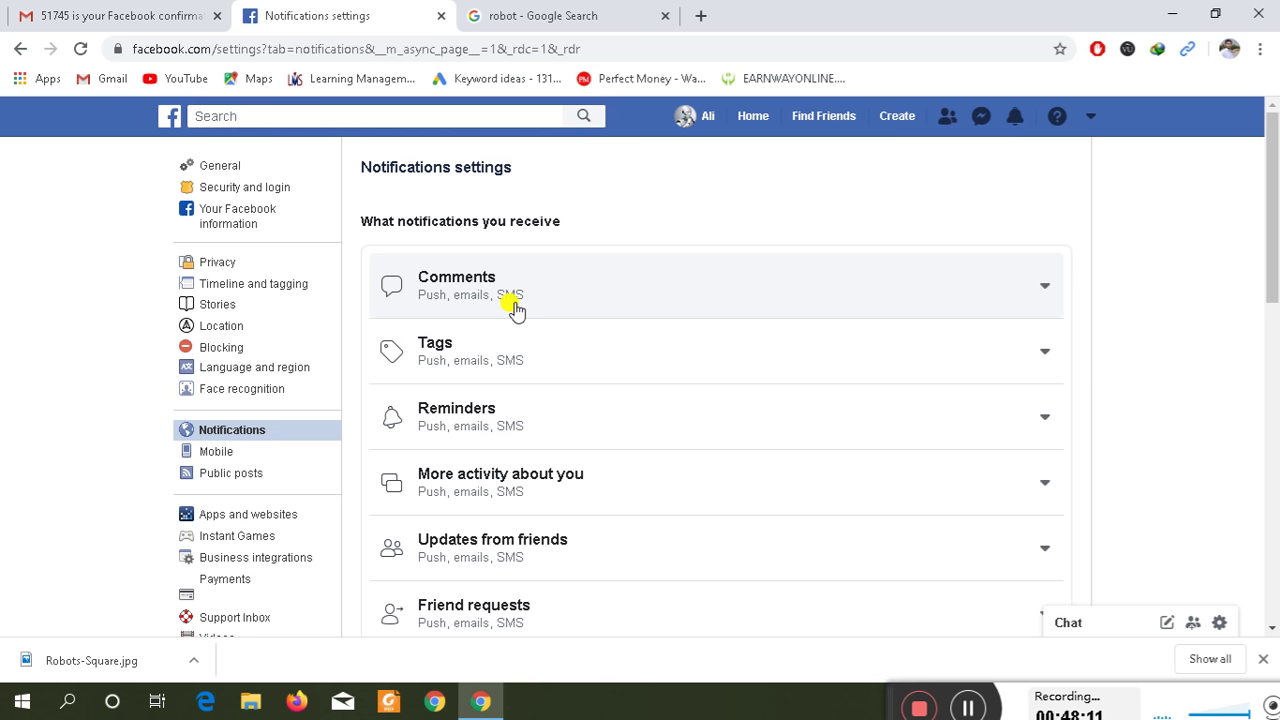
pyautogui.click(1043, 294)
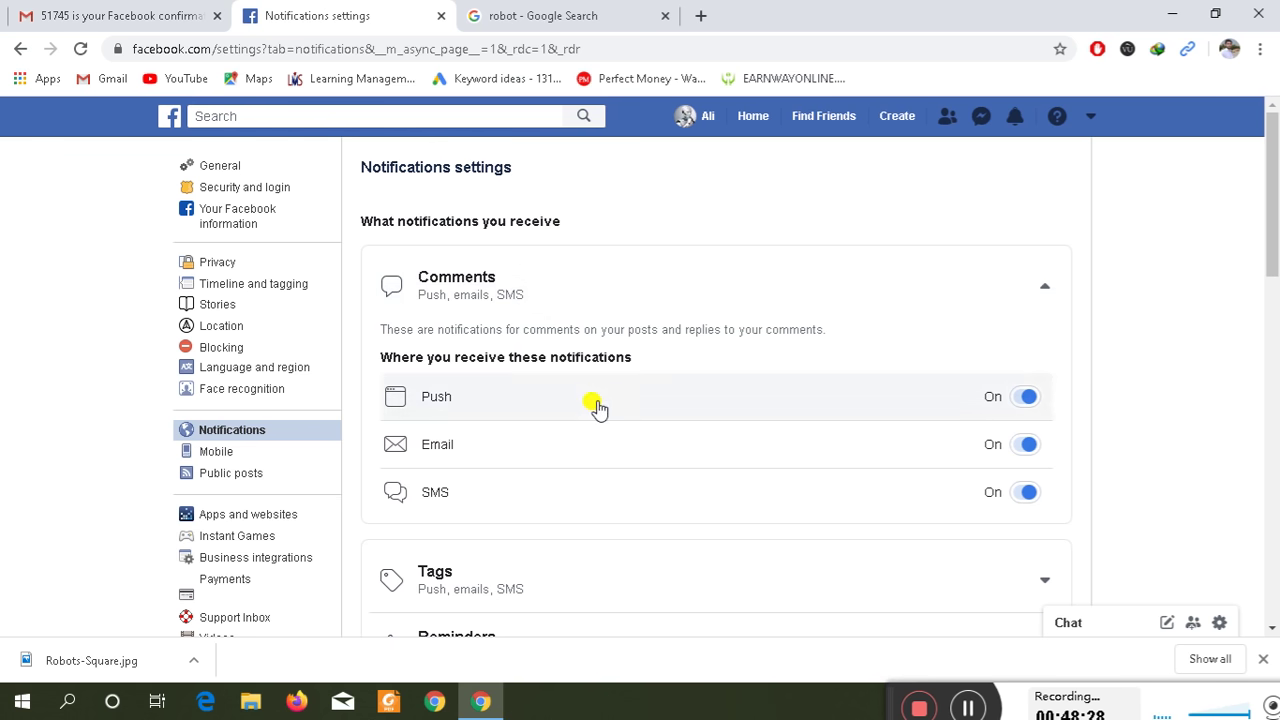
# Collapse Comments and open the Tags options, showing tagging by Anyone with Push on.
pyautogui.click(1044, 295)
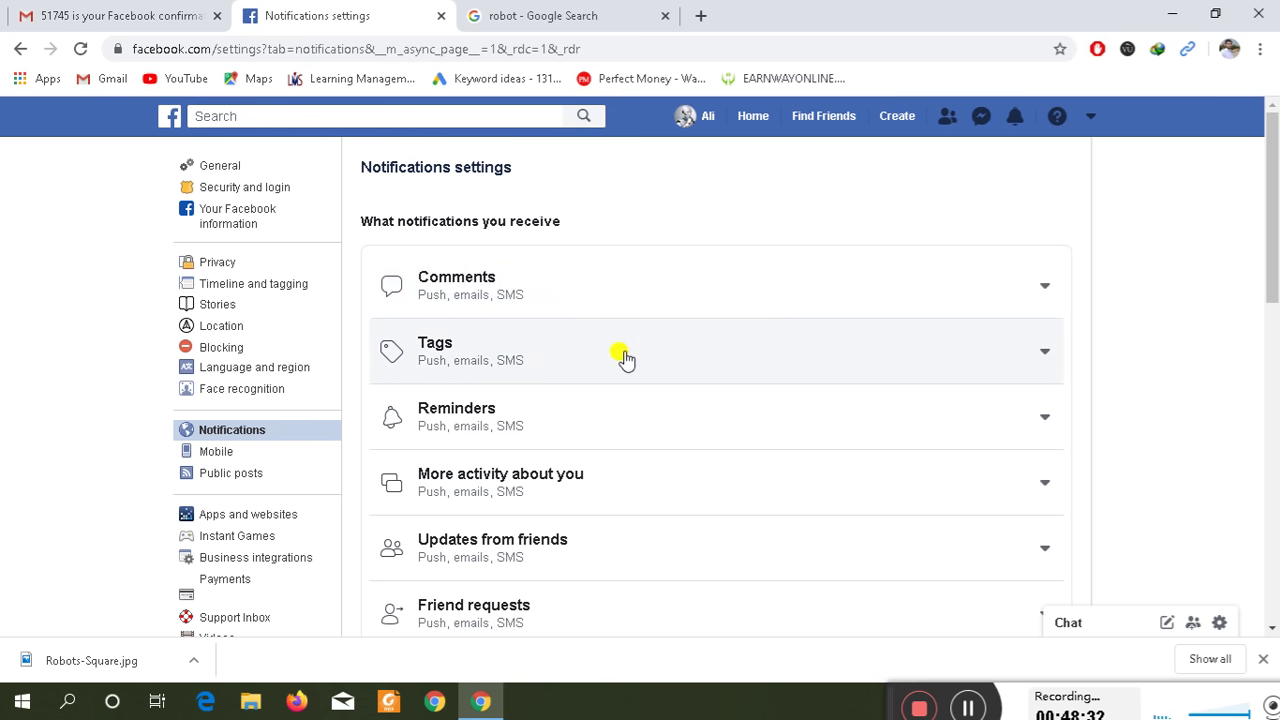
pyautogui.click(943, 375)
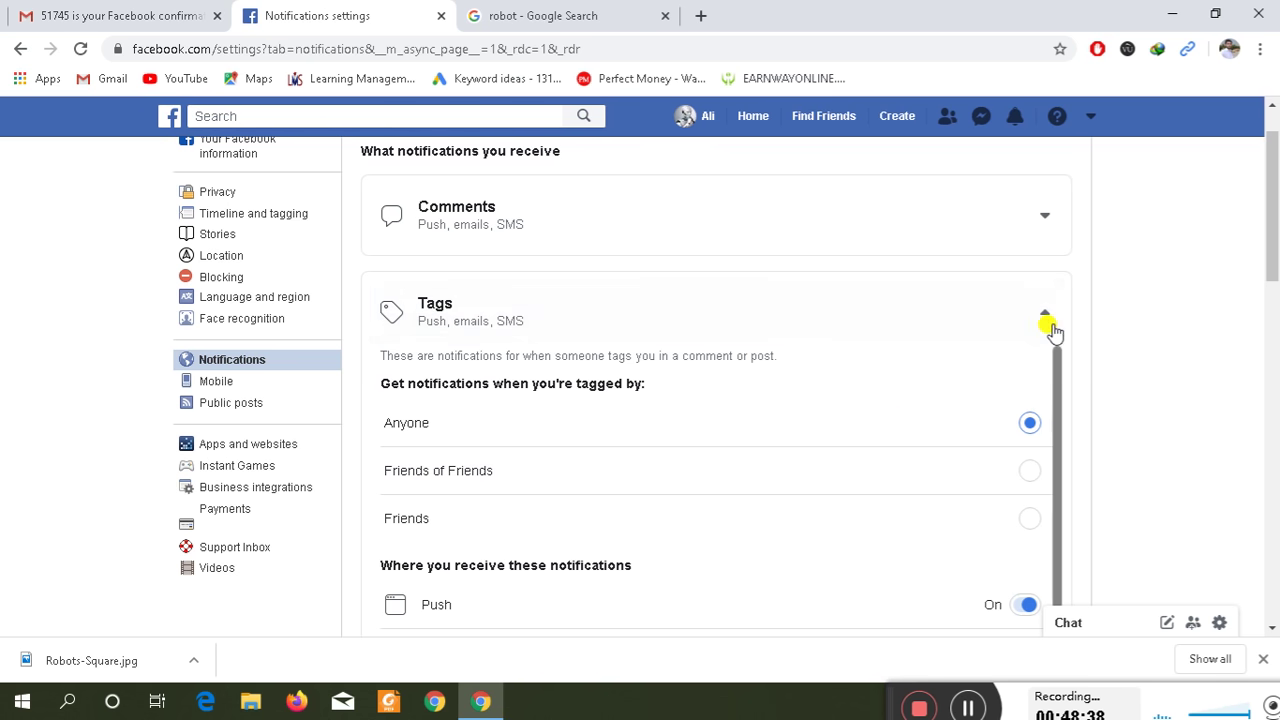
pyautogui.click(1050, 322)
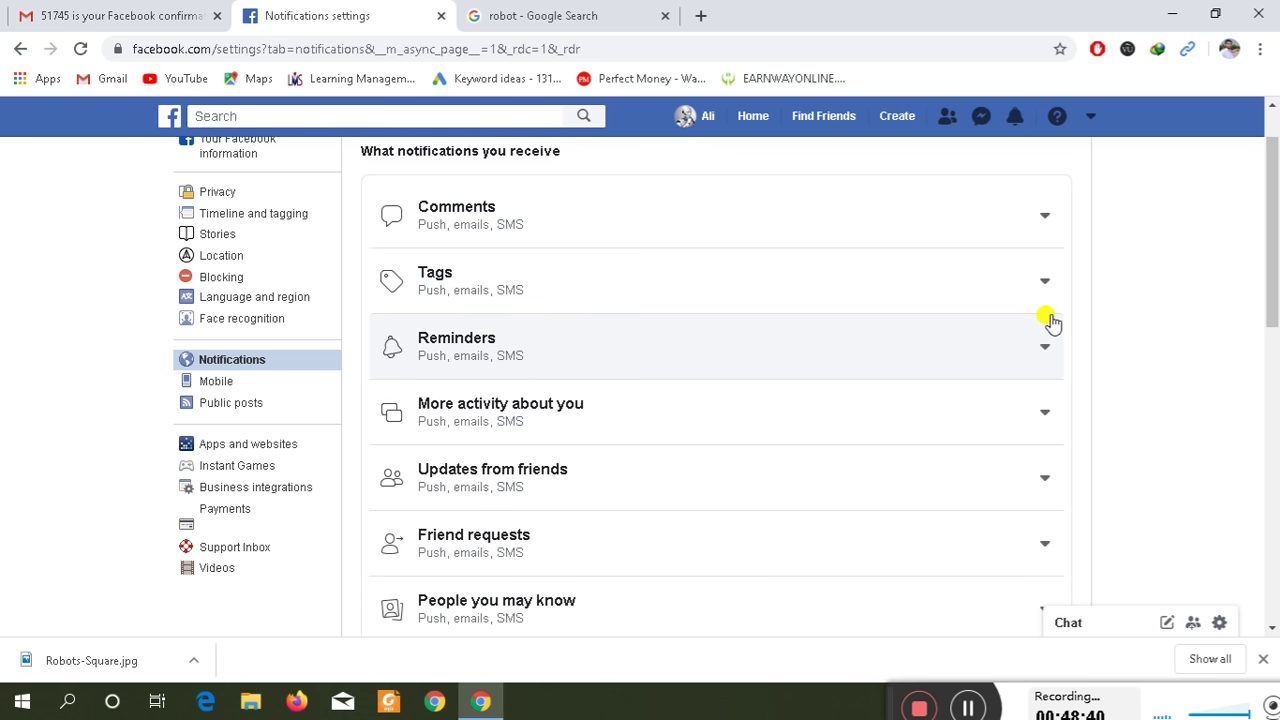
pyautogui.click(1045, 290)
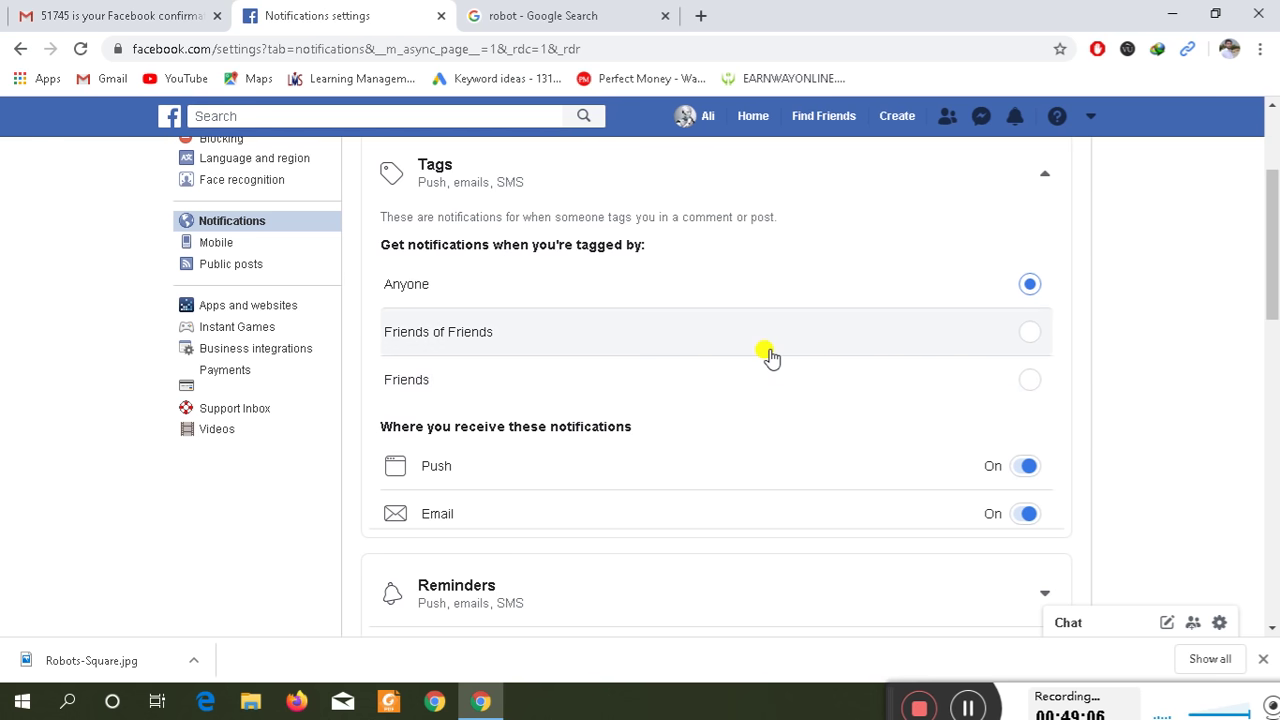
# Scroll through the notification categories from Reminders down to Fundraisers and crises.
pyautogui.scroll(-1, 768, 357)
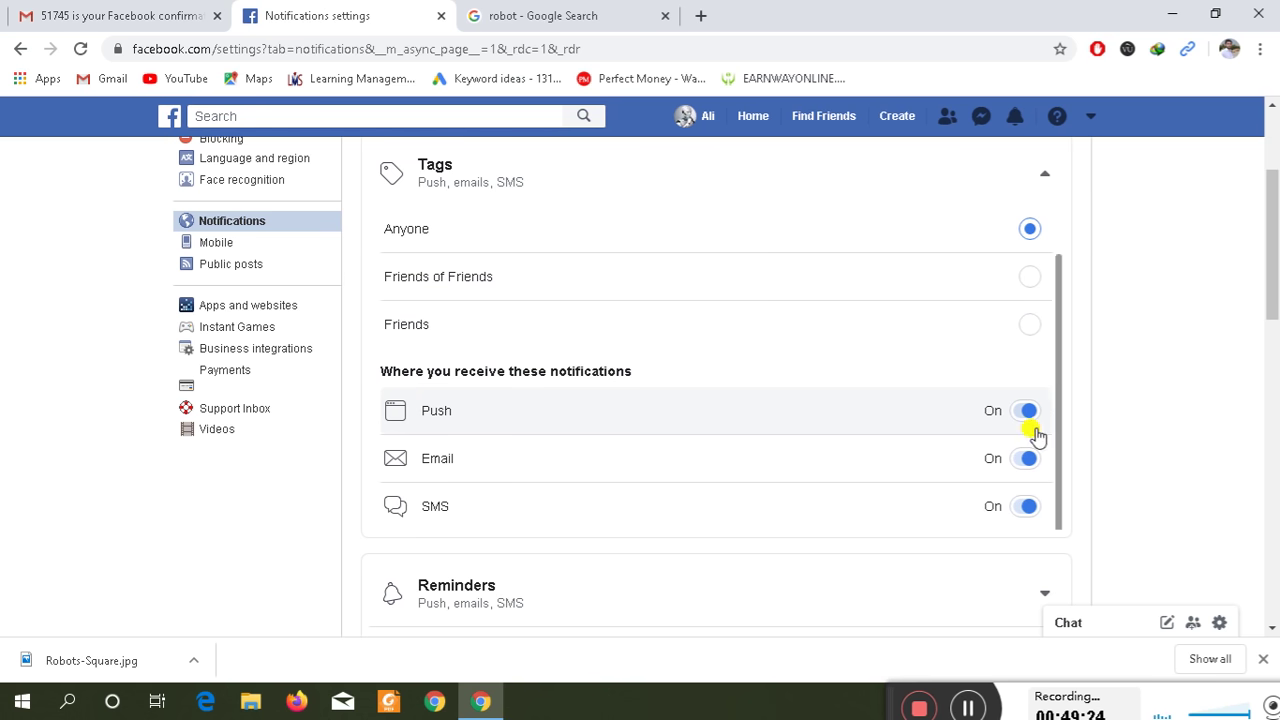
pyautogui.scroll(-2, 889, 588)
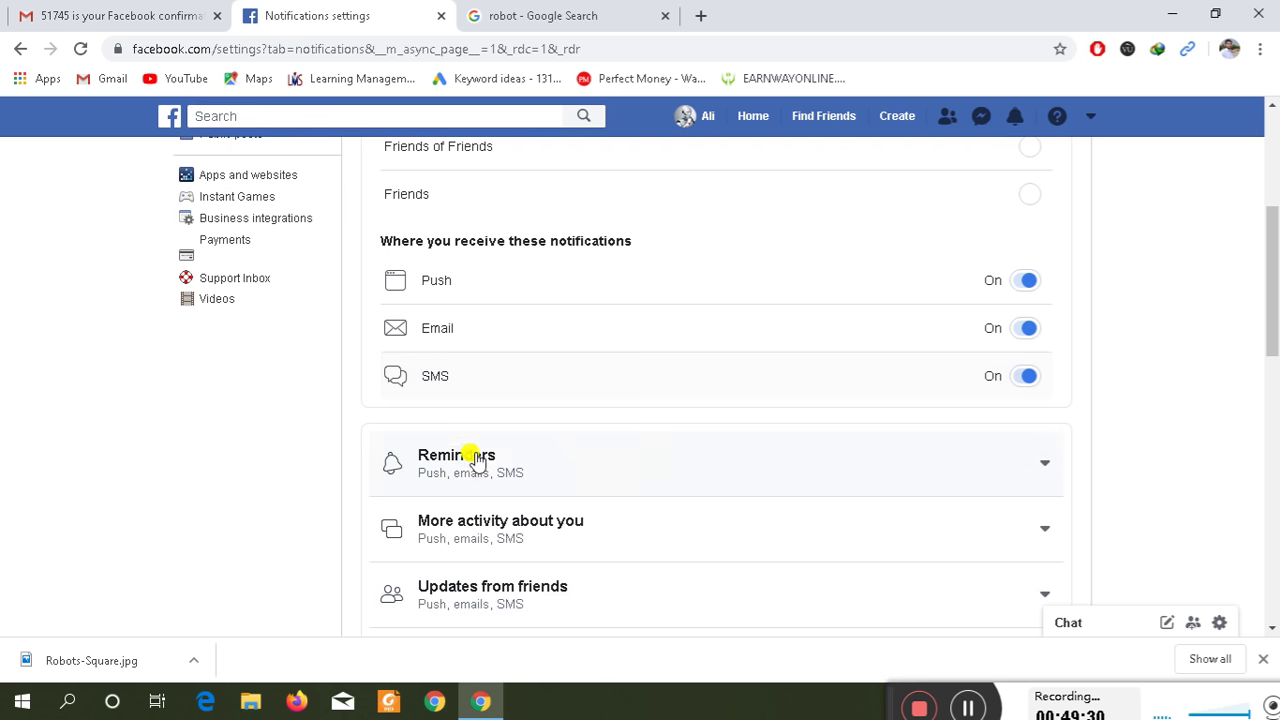
pyautogui.scroll(-1, 574, 462)
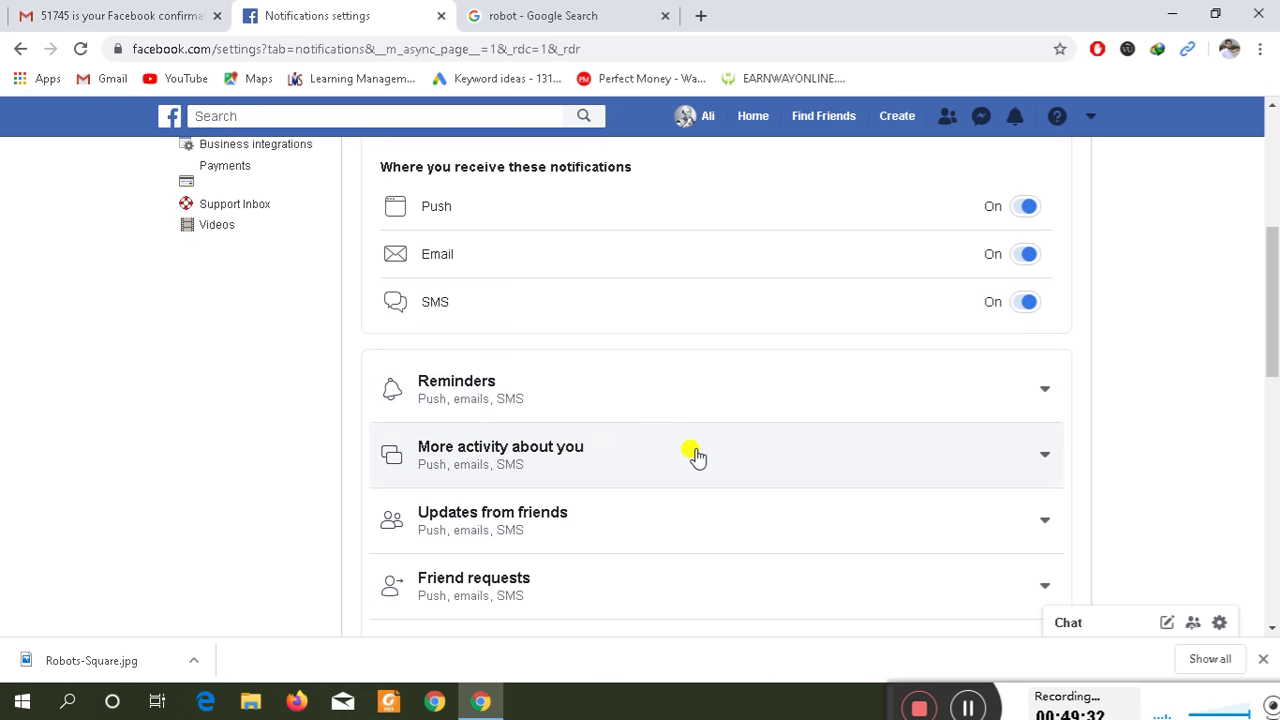
pyautogui.scroll(-2, 691, 455)
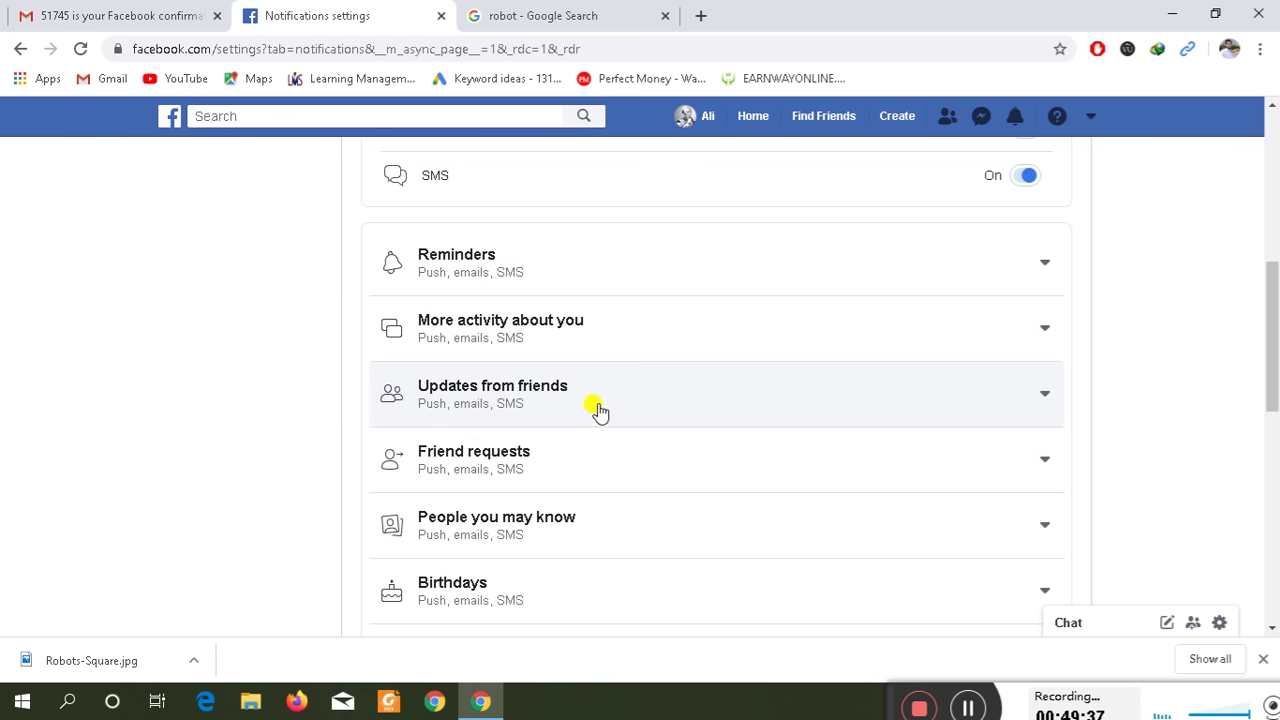
pyautogui.scroll(-1, 597, 410)
pyautogui.scroll(-1, 597, 410)
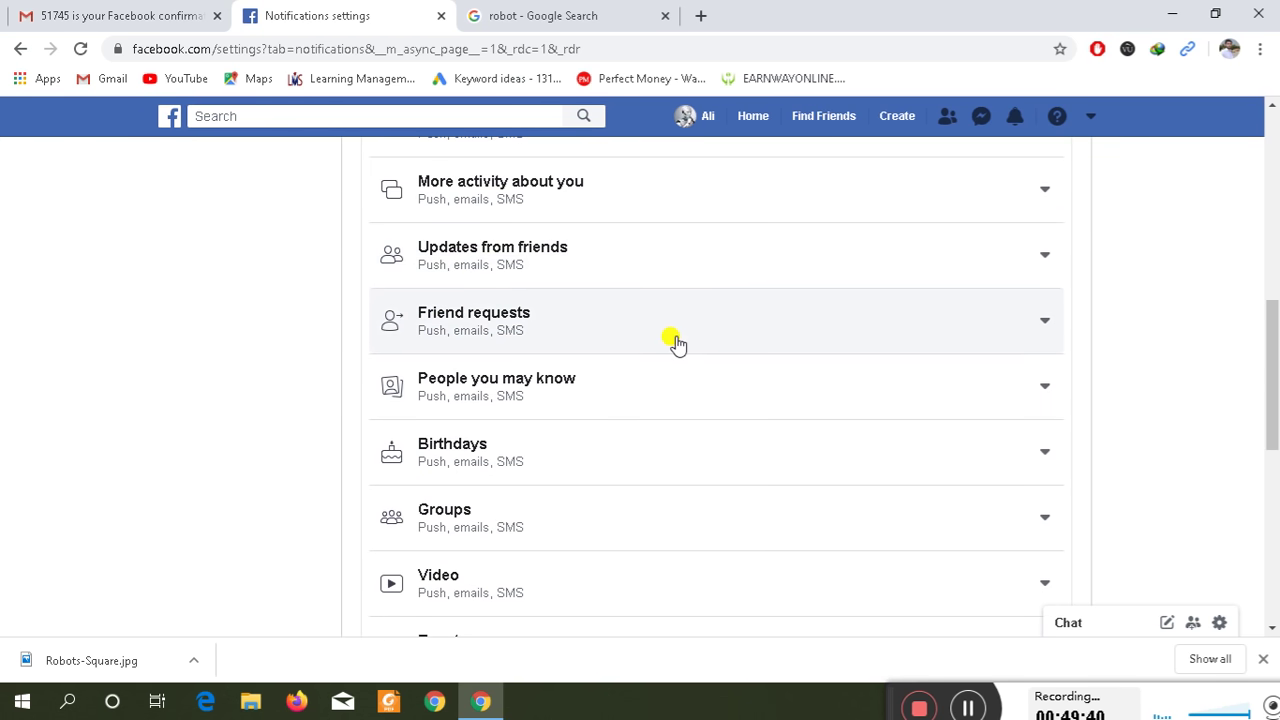
pyautogui.scroll(-1, 677, 344)
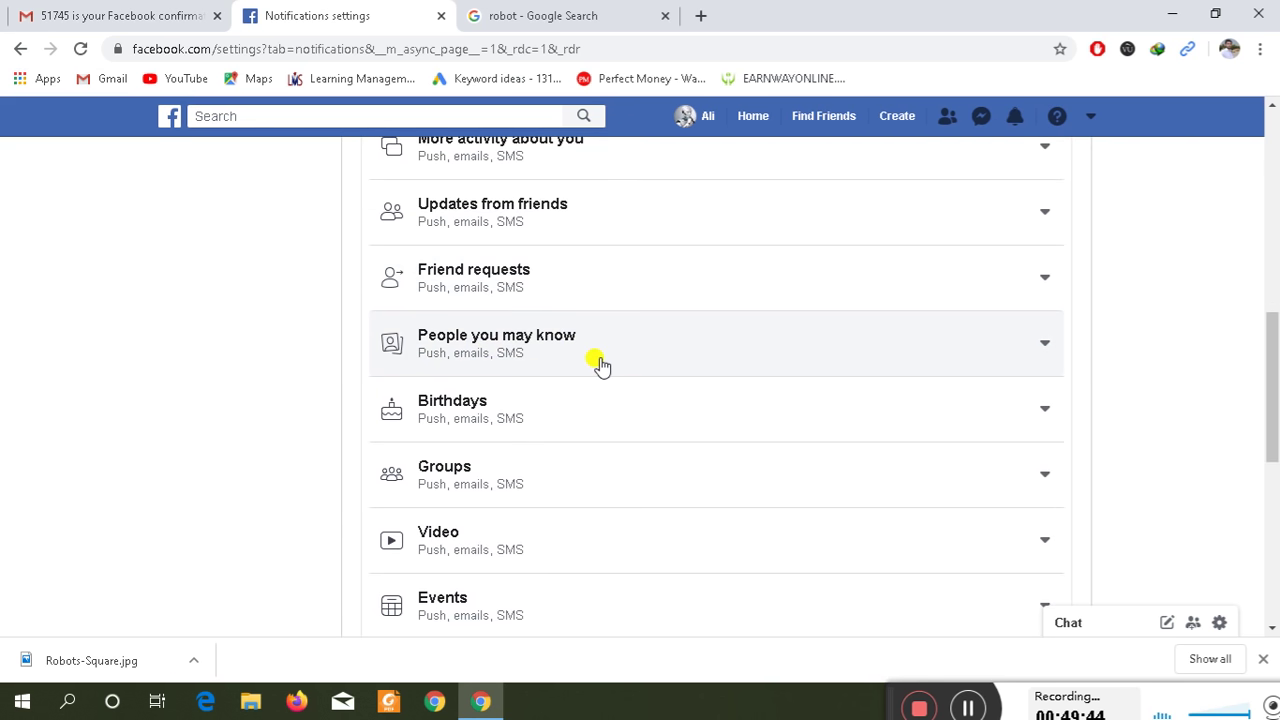
pyautogui.scroll(-2, 601, 366)
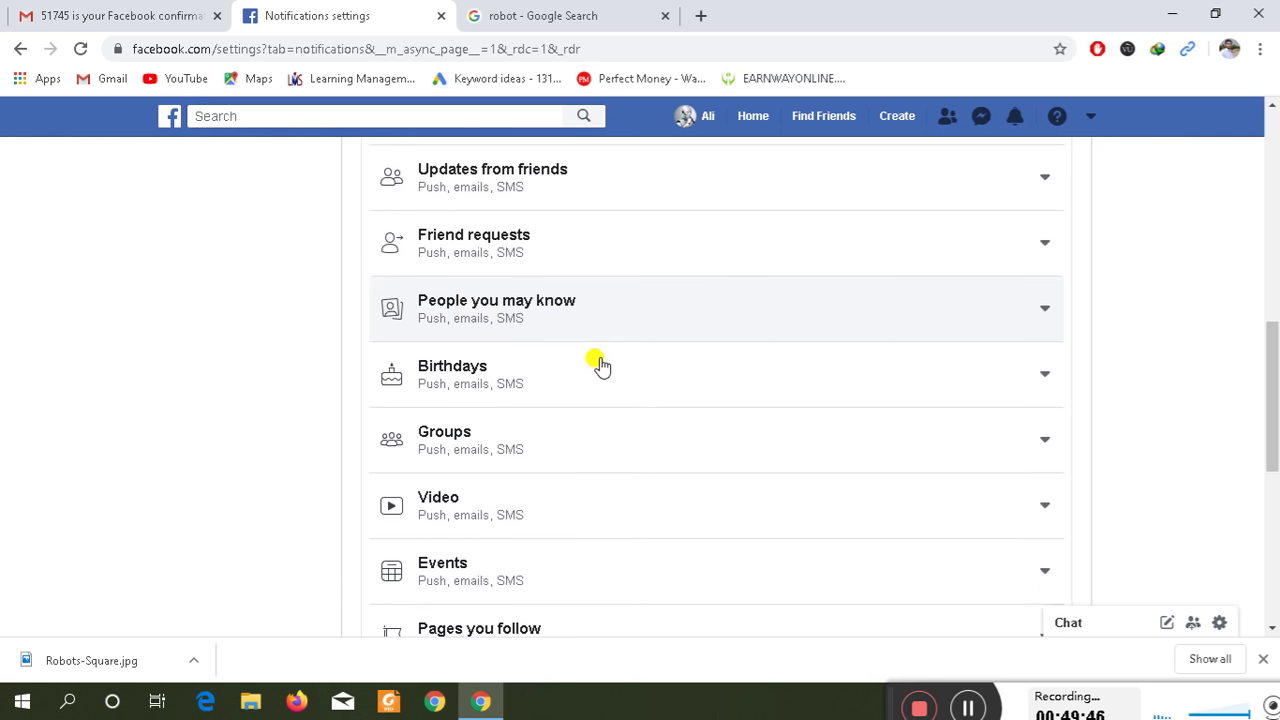
pyautogui.scroll(-2, 601, 366)
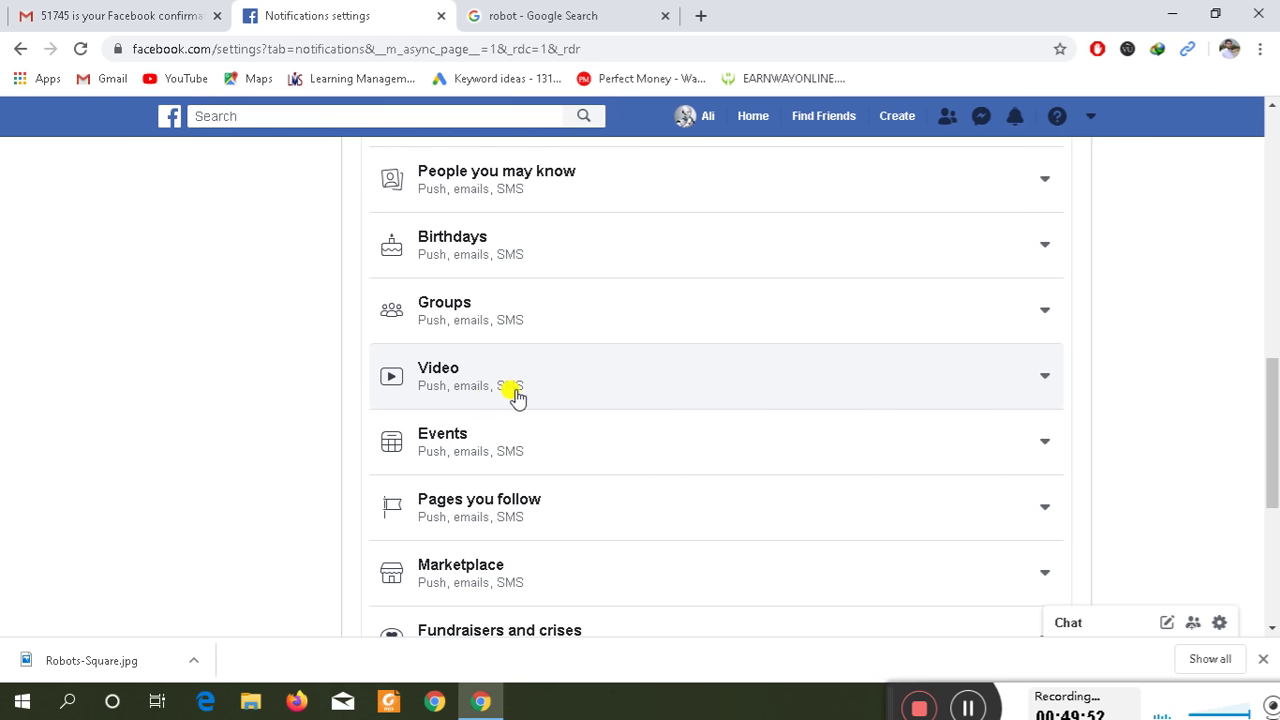
pyautogui.scroll(-2, 606, 401)
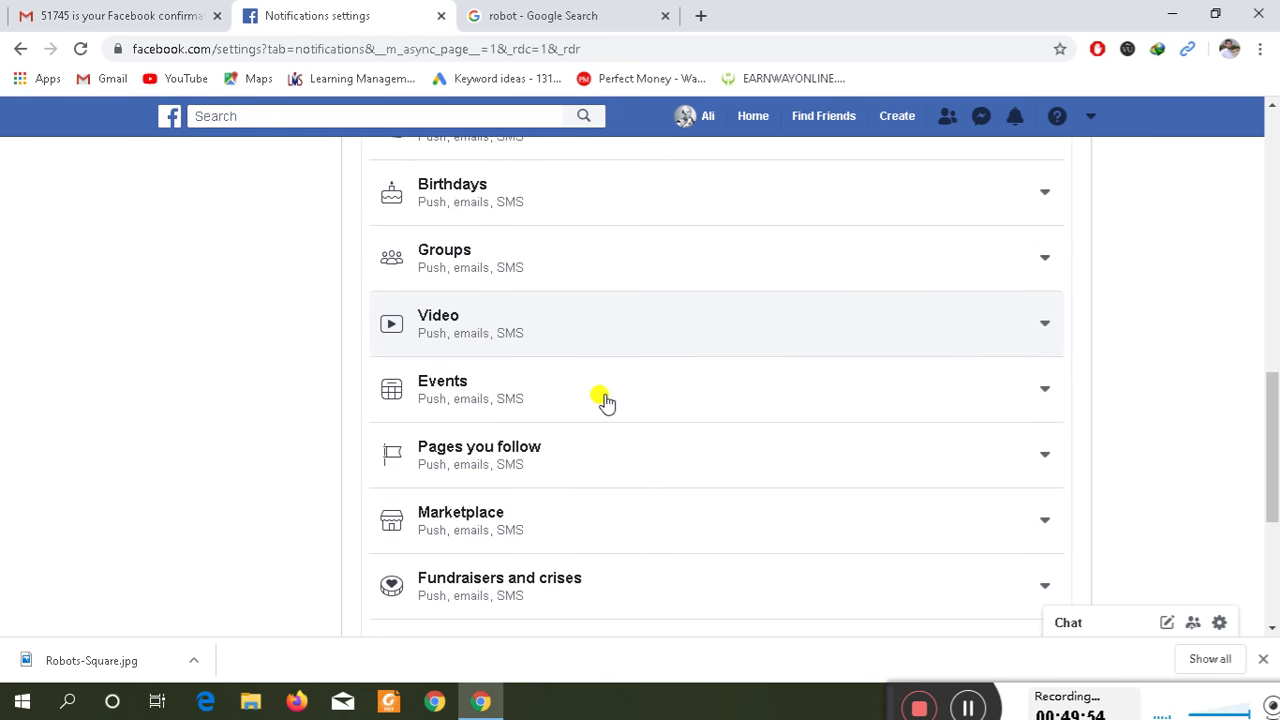
pyautogui.scroll(-3, 606, 401)
pyautogui.scroll(15, 606, 401)
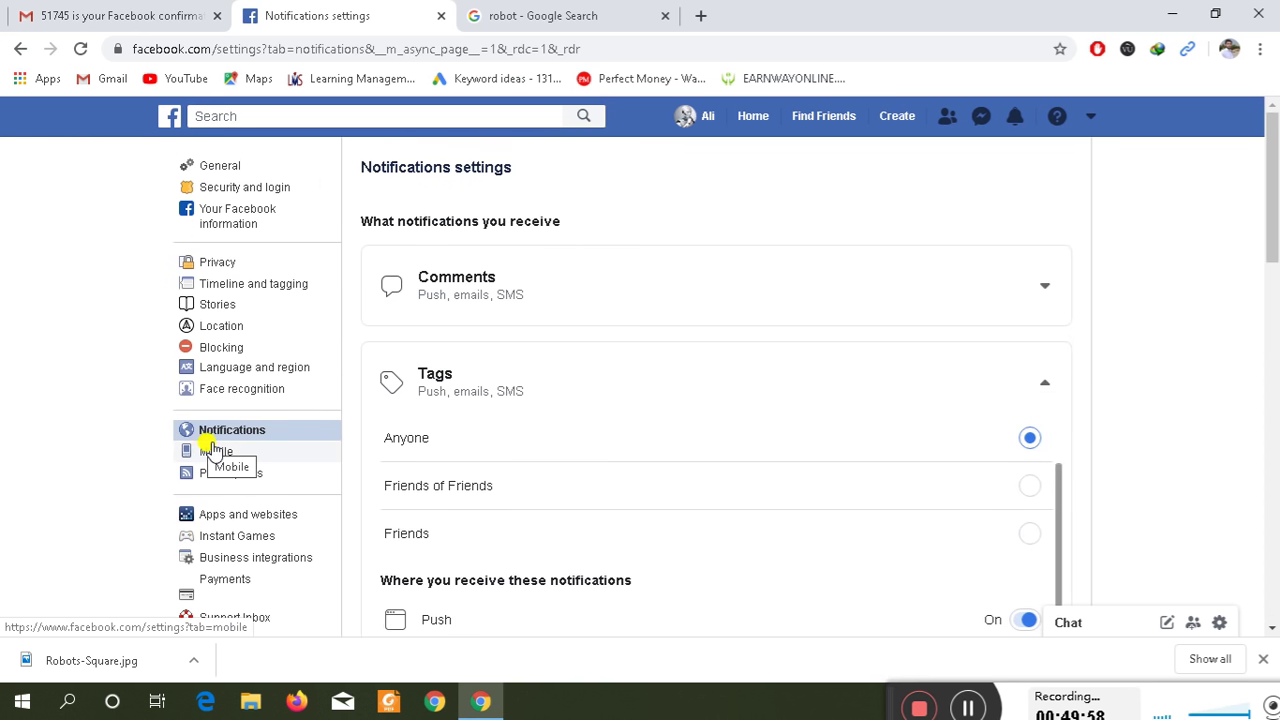
# Switch to the Mobile settings page, which shows no mobile number added.
pyautogui.click(213, 457)
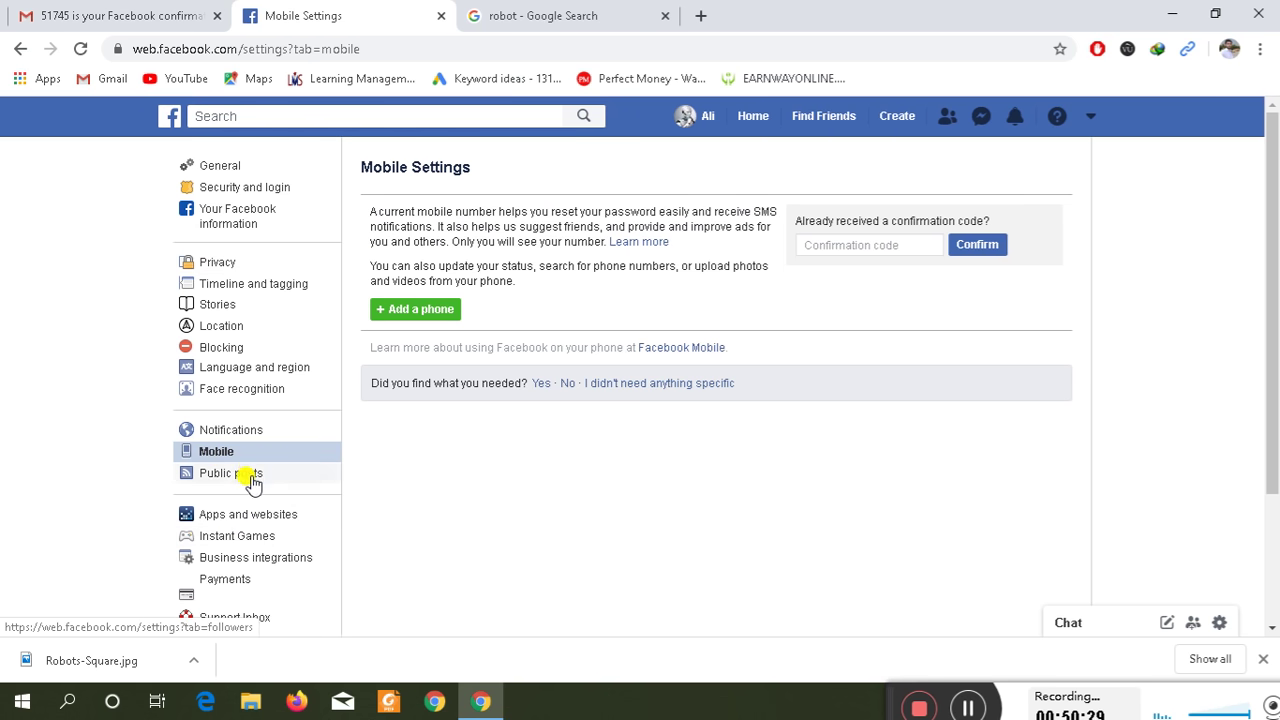
# On the Public posts settings, change Who Can Follow Me from Friends to Public.
pyautogui.click(252, 483)
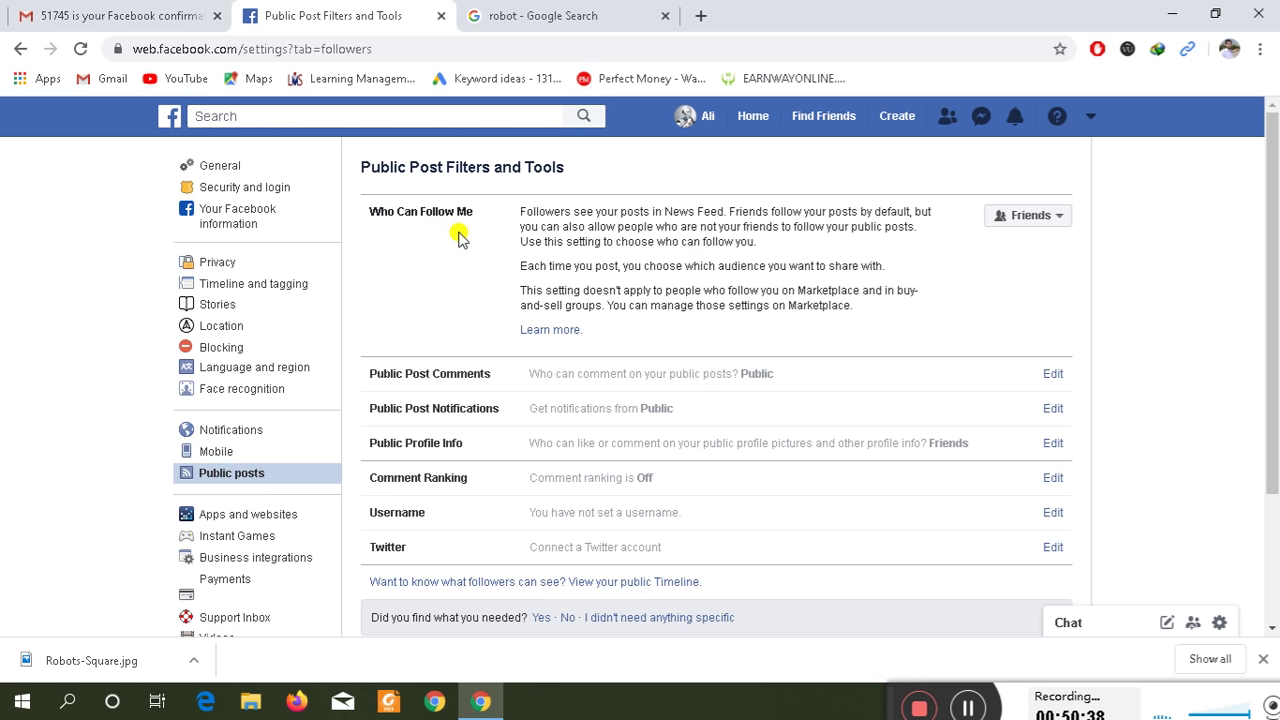
pyautogui.click(1052, 217)
pyautogui.click(1055, 218)
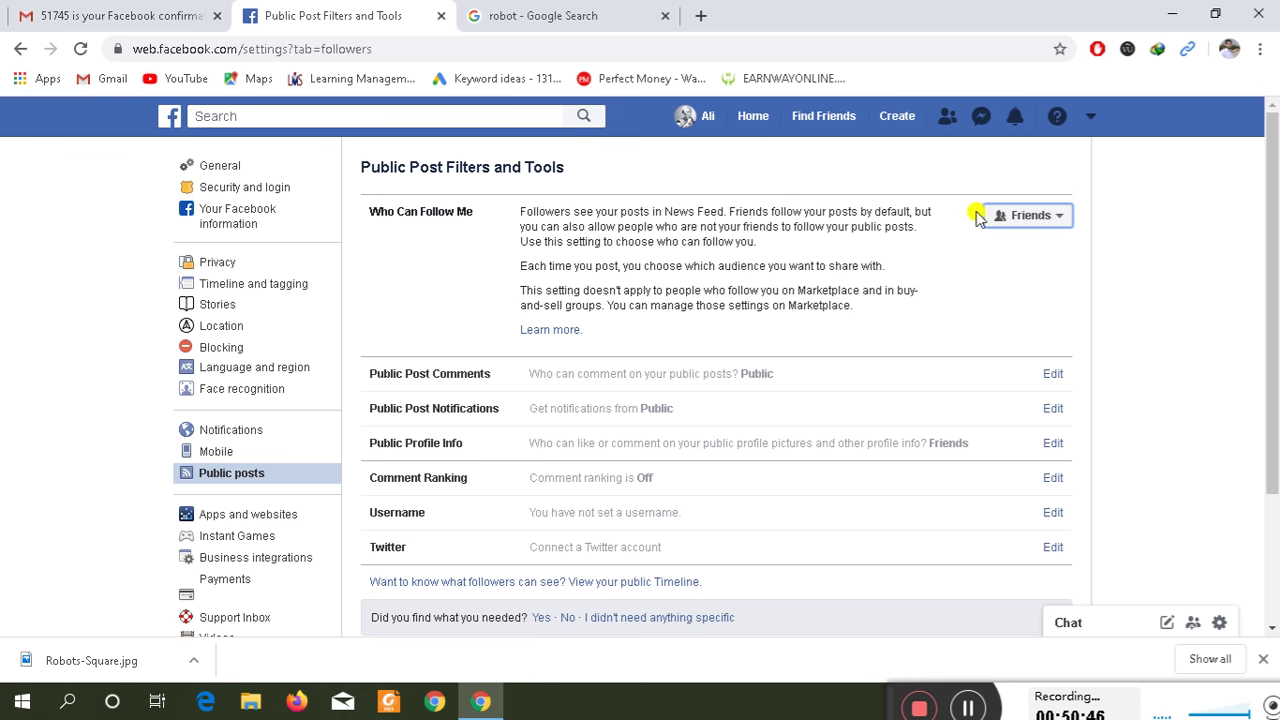
pyautogui.click(1047, 217)
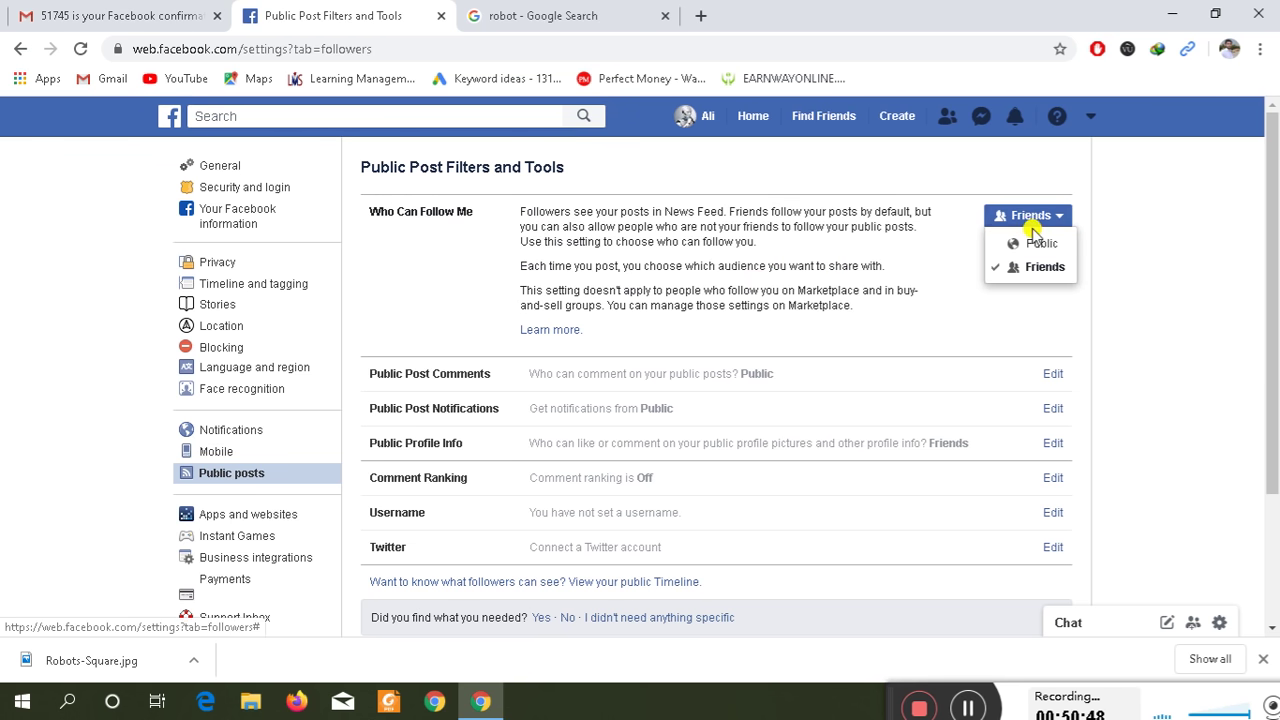
pyautogui.click(1037, 244)
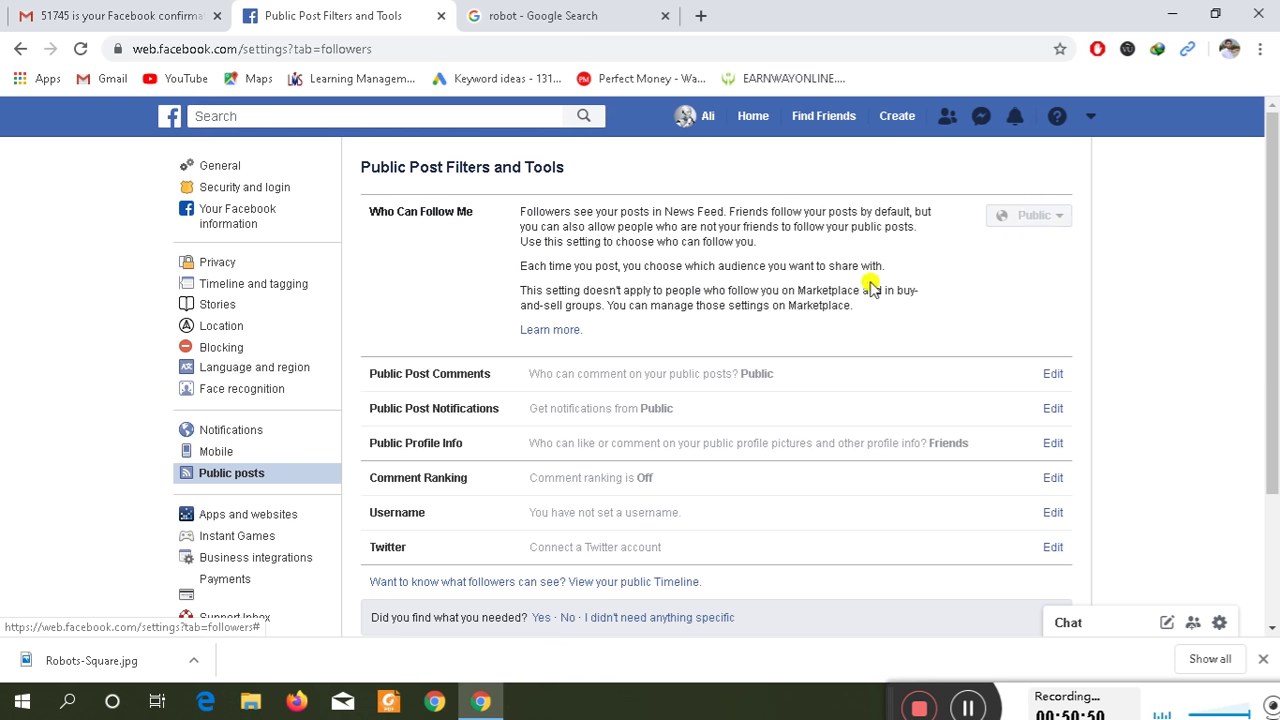
pyautogui.scroll(-1, 491, 289)
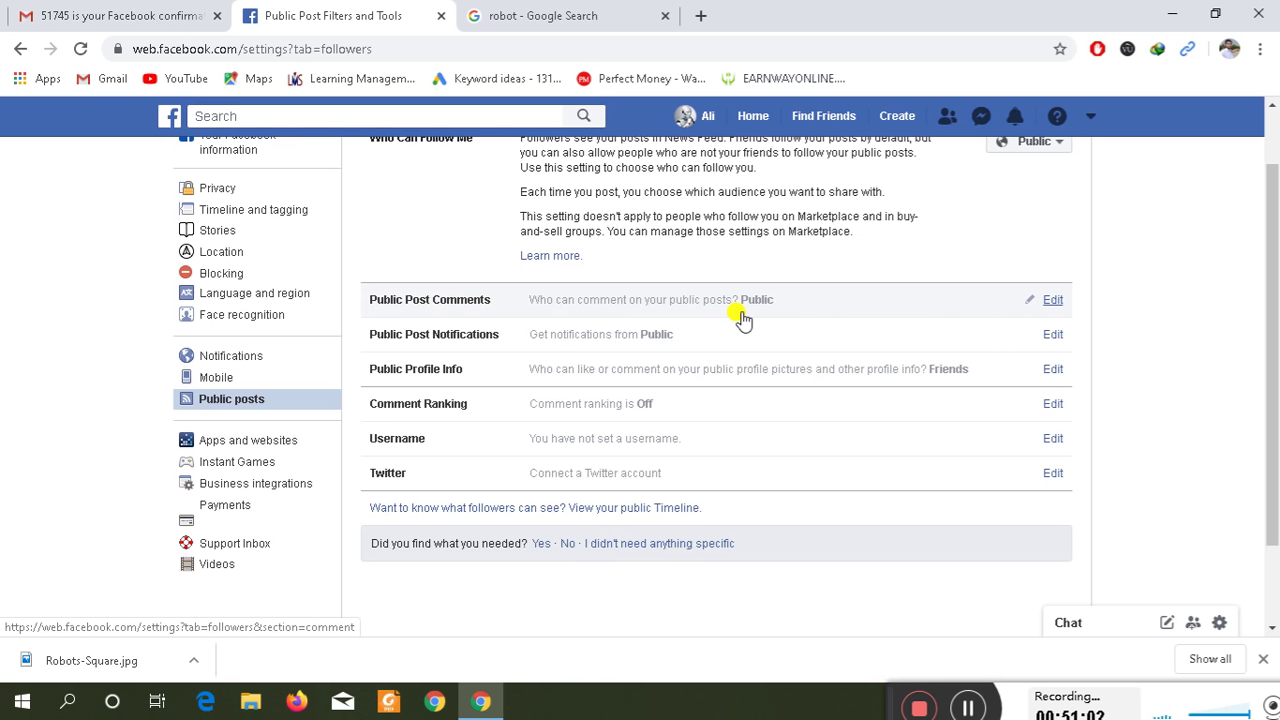
# Change Public Profile Info from Friends to Public so anyone can like or comment.
pyautogui.click(1050, 300)
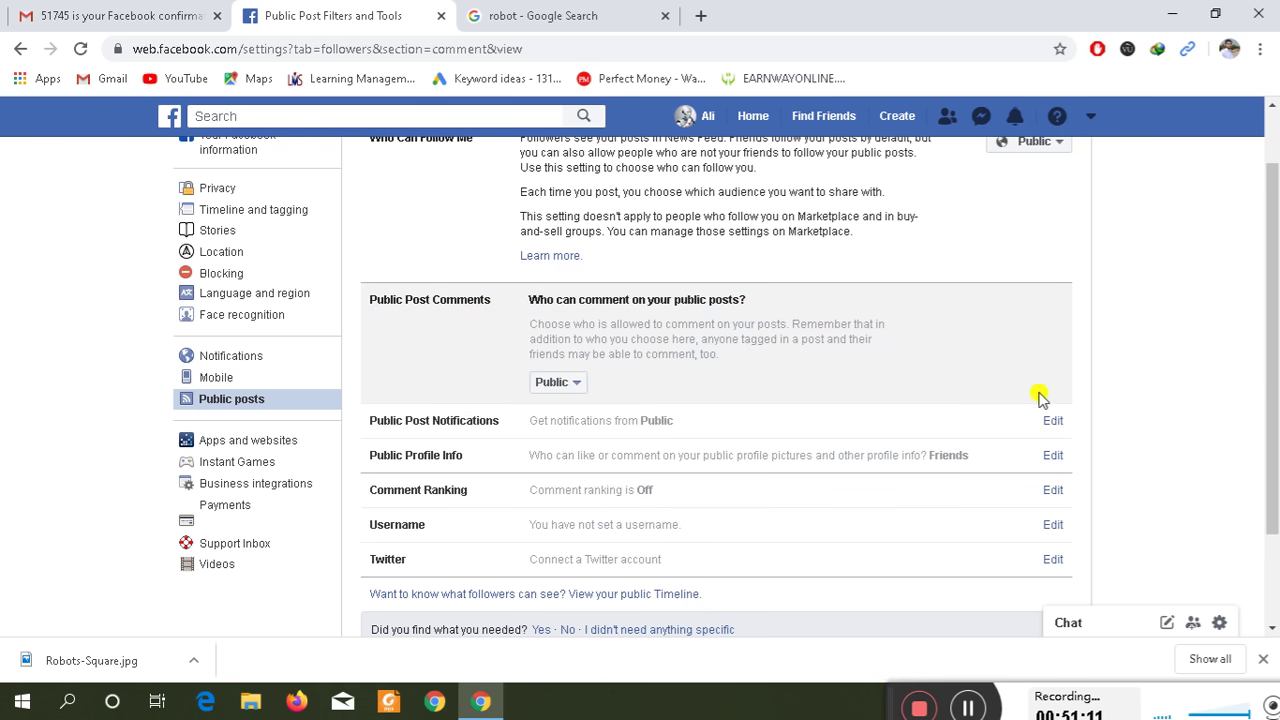
pyautogui.scroll(-2, 966, 320)
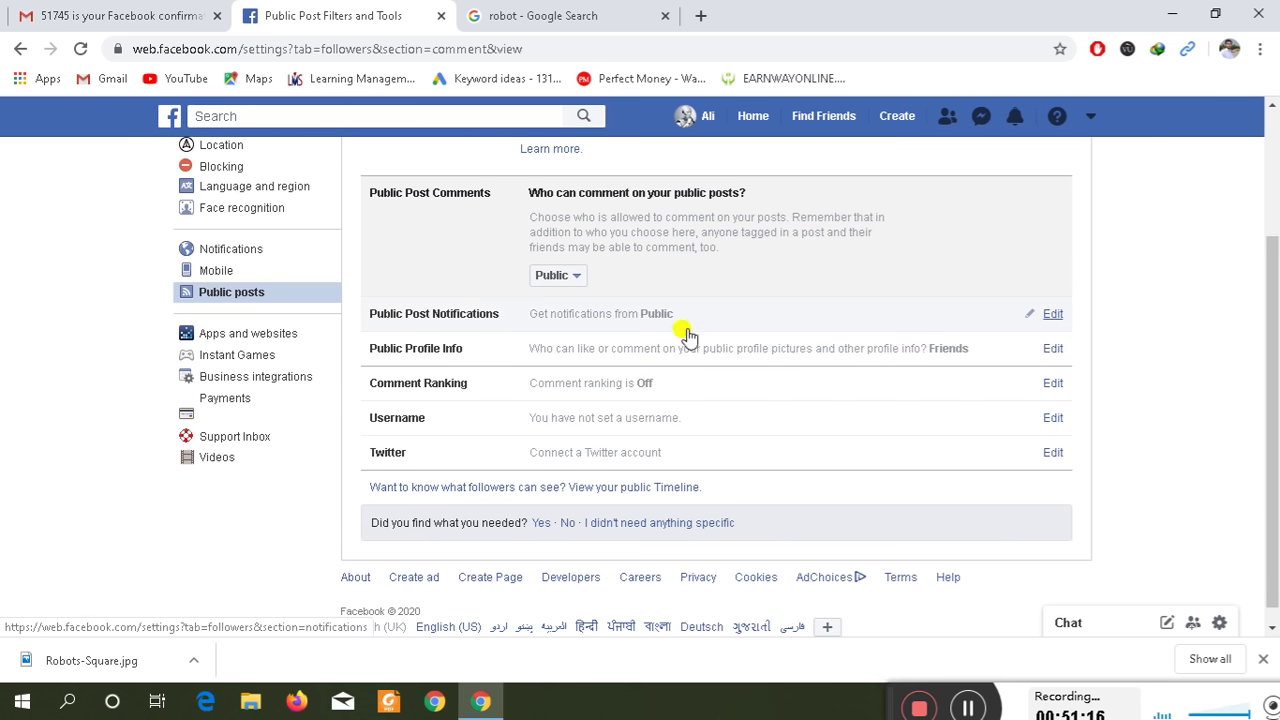
pyautogui.scroll(-1, 608, 305)
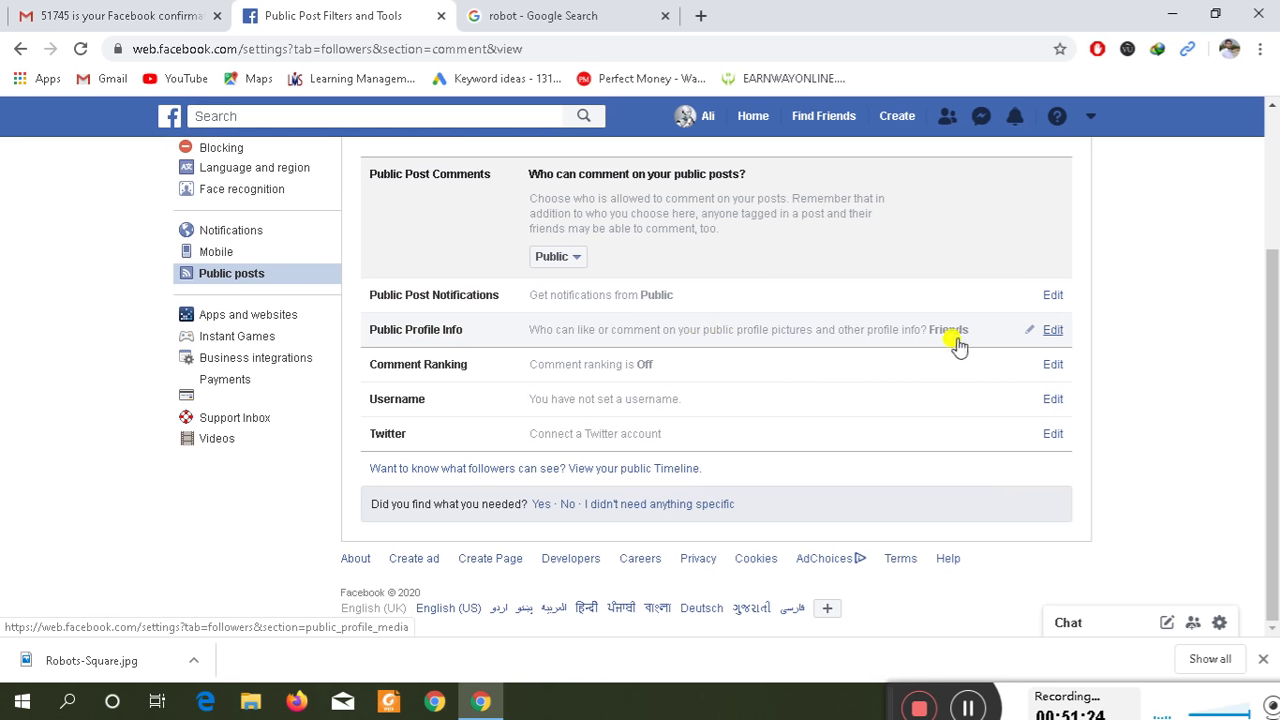
pyautogui.click(1052, 330)
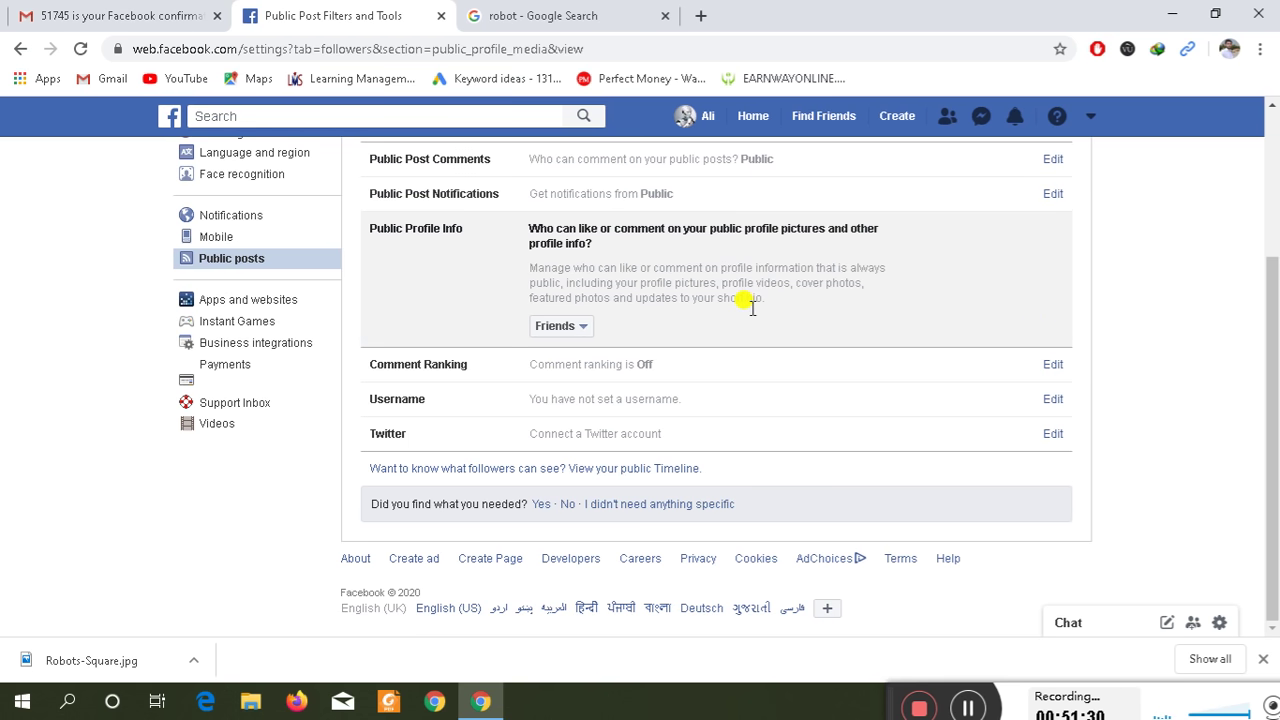
pyautogui.click(560, 327)
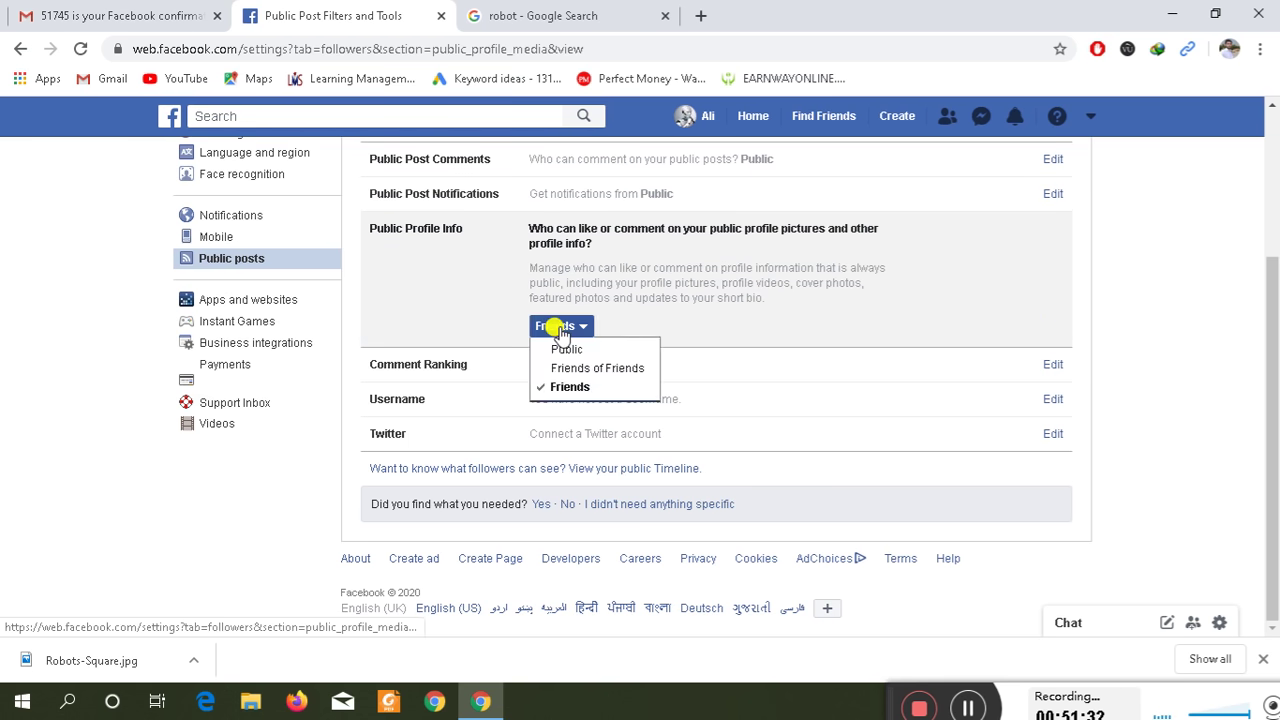
pyautogui.click(572, 347)
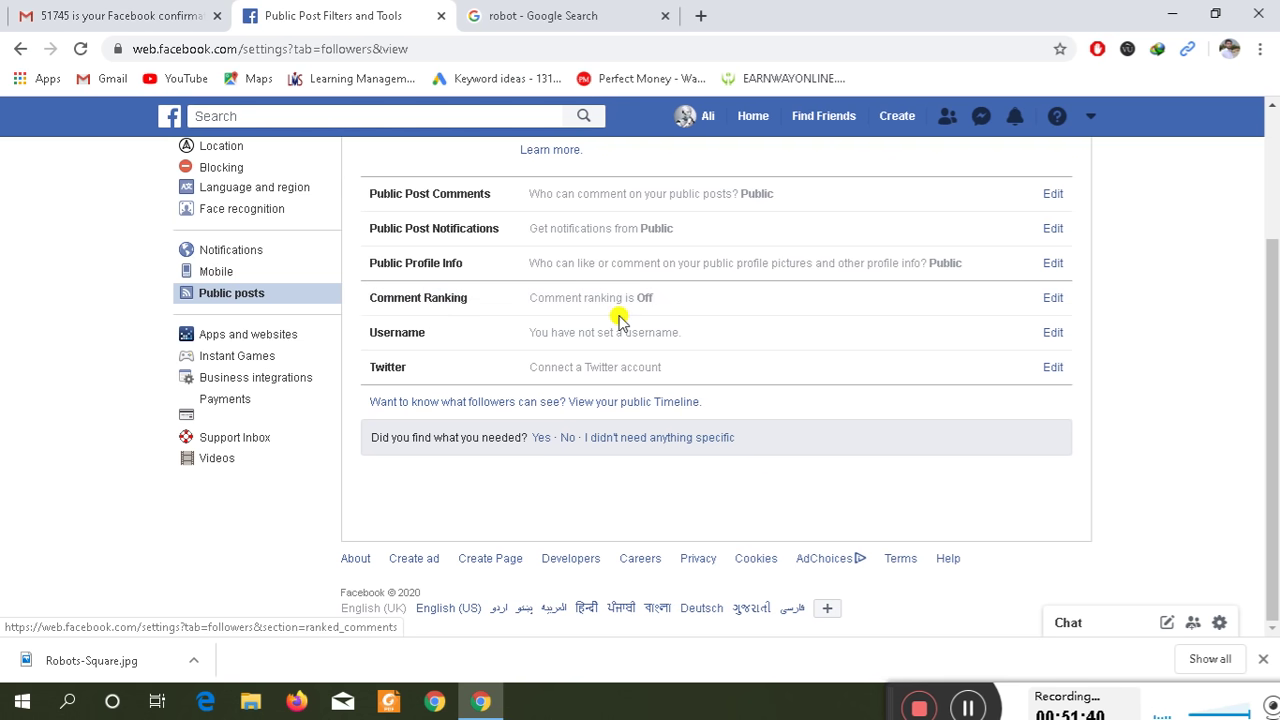
# Switch Comment Ranking from Off to On, then open and dismiss the Username panel.
pyautogui.click(1052, 297)
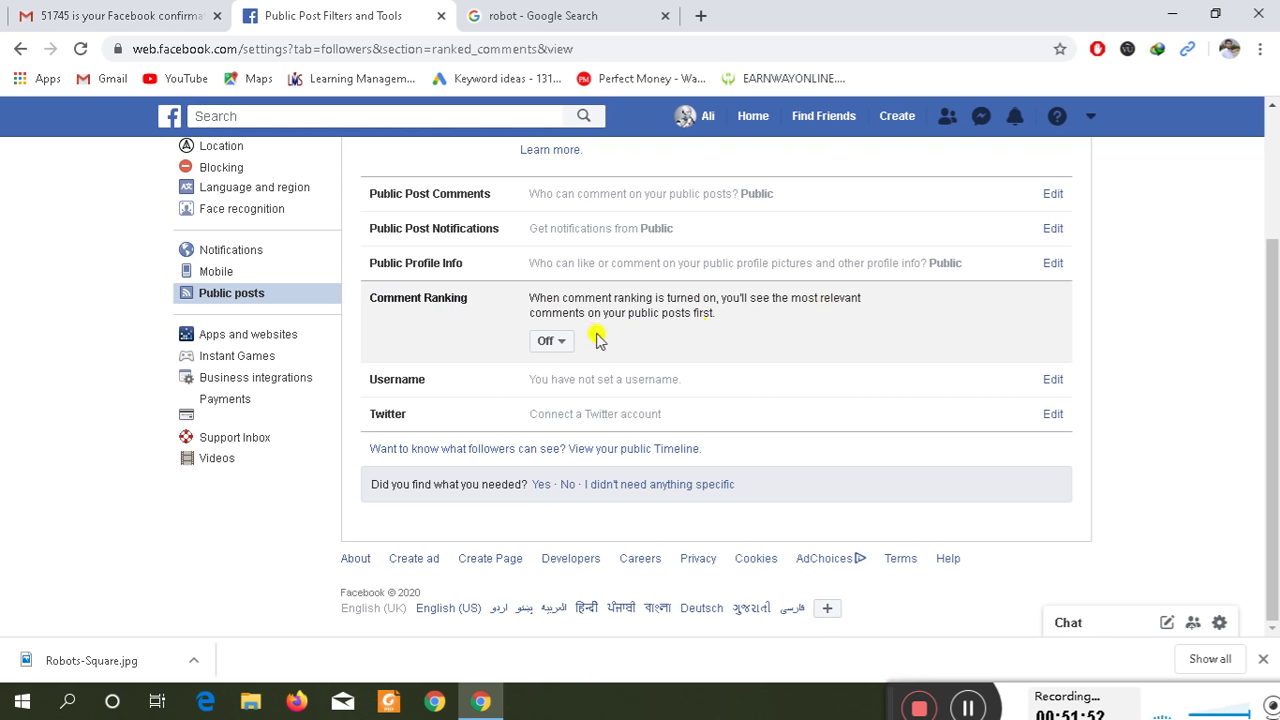
pyautogui.click(556, 341)
pyautogui.click(557, 373)
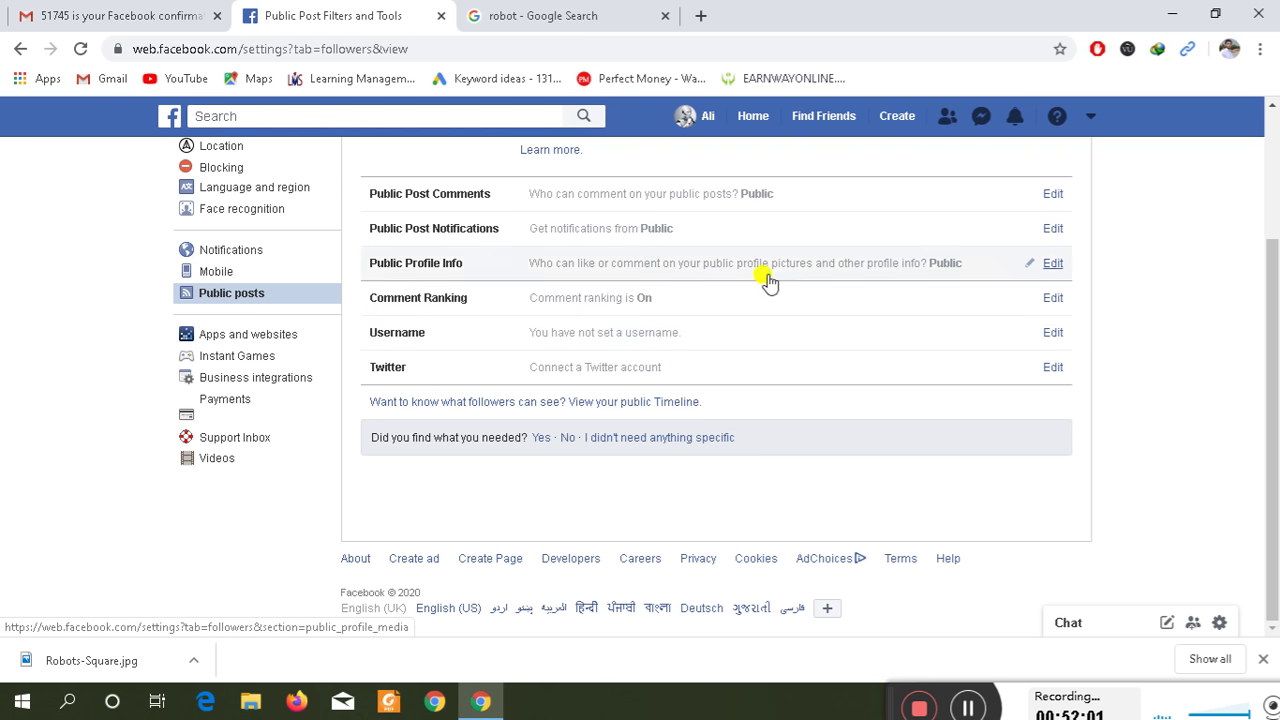
pyautogui.click(1050, 336)
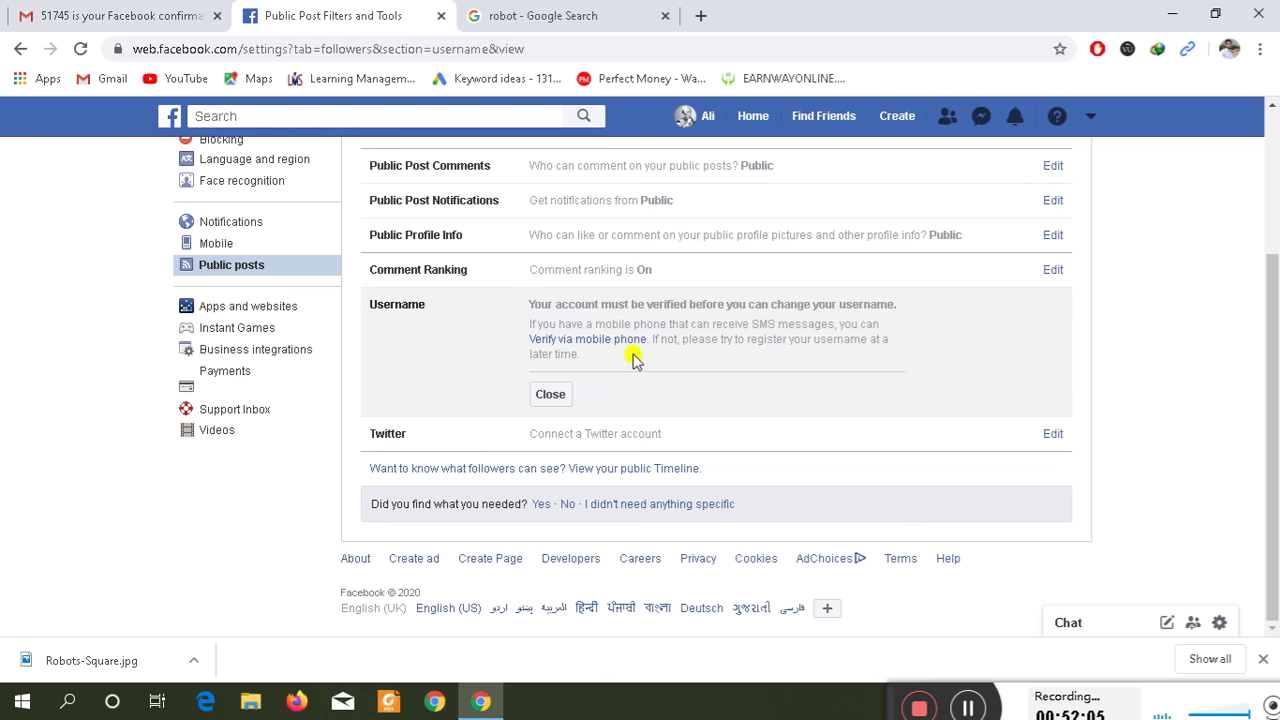
pyautogui.click(552, 395)
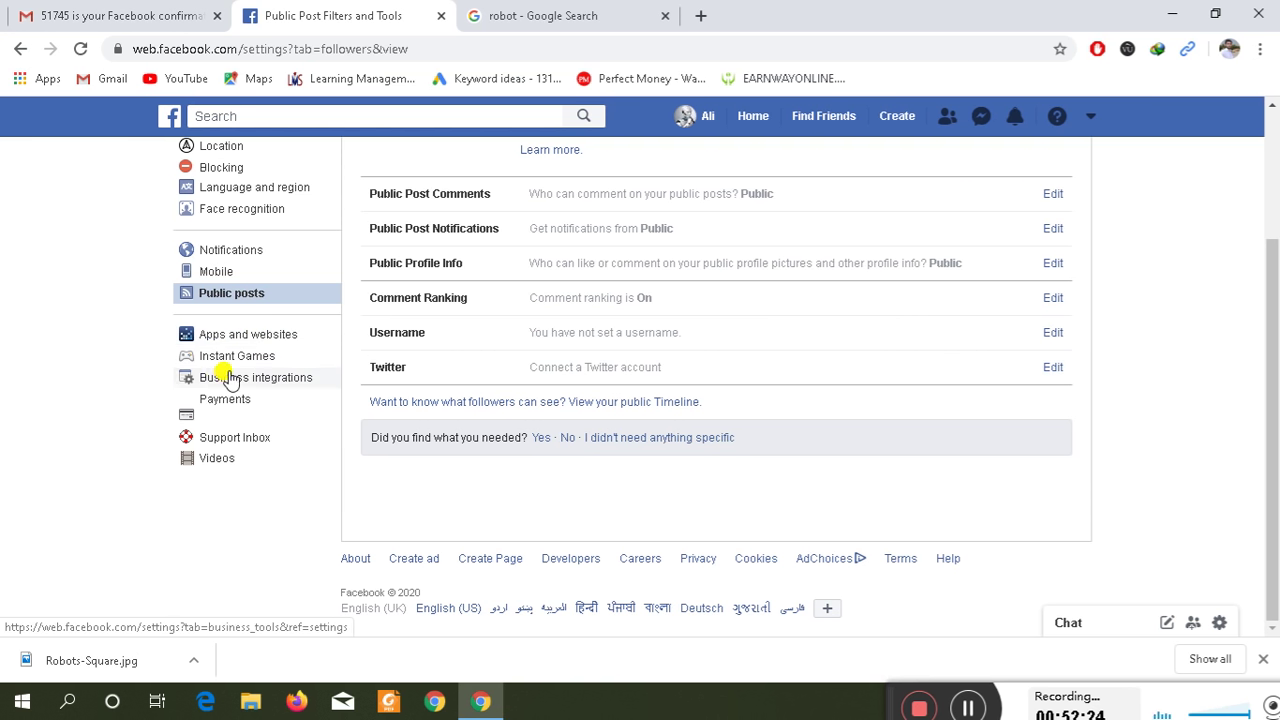
# Browse the empty Apps and websites page, then view Instant Games with no active games.
pyautogui.click(225, 338)
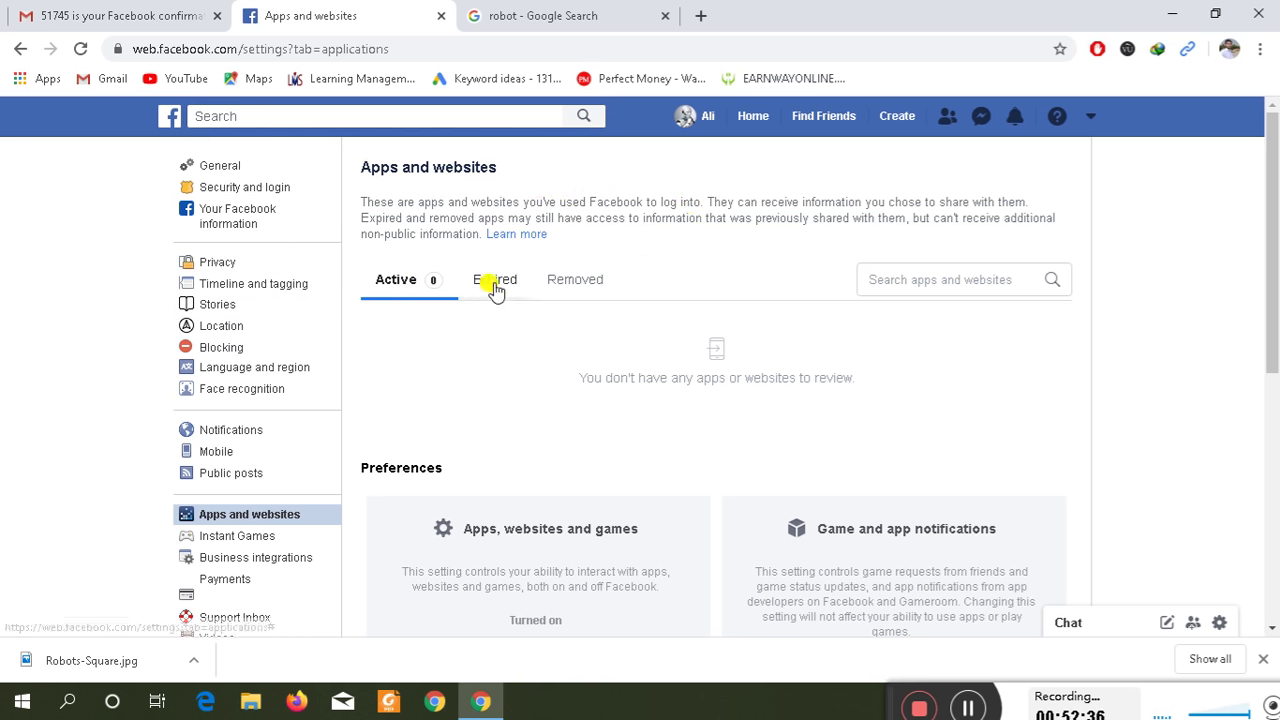
pyautogui.scroll(-1, 507, 405)
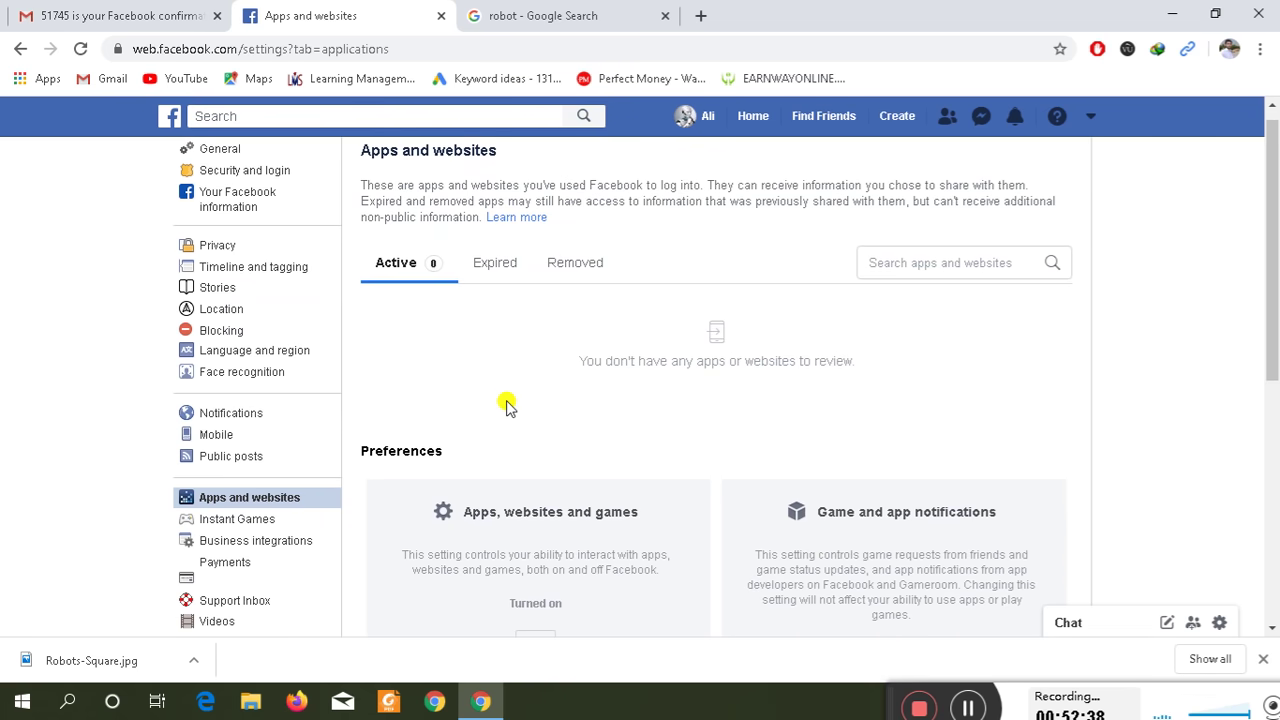
pyautogui.scroll(-1, 507, 405)
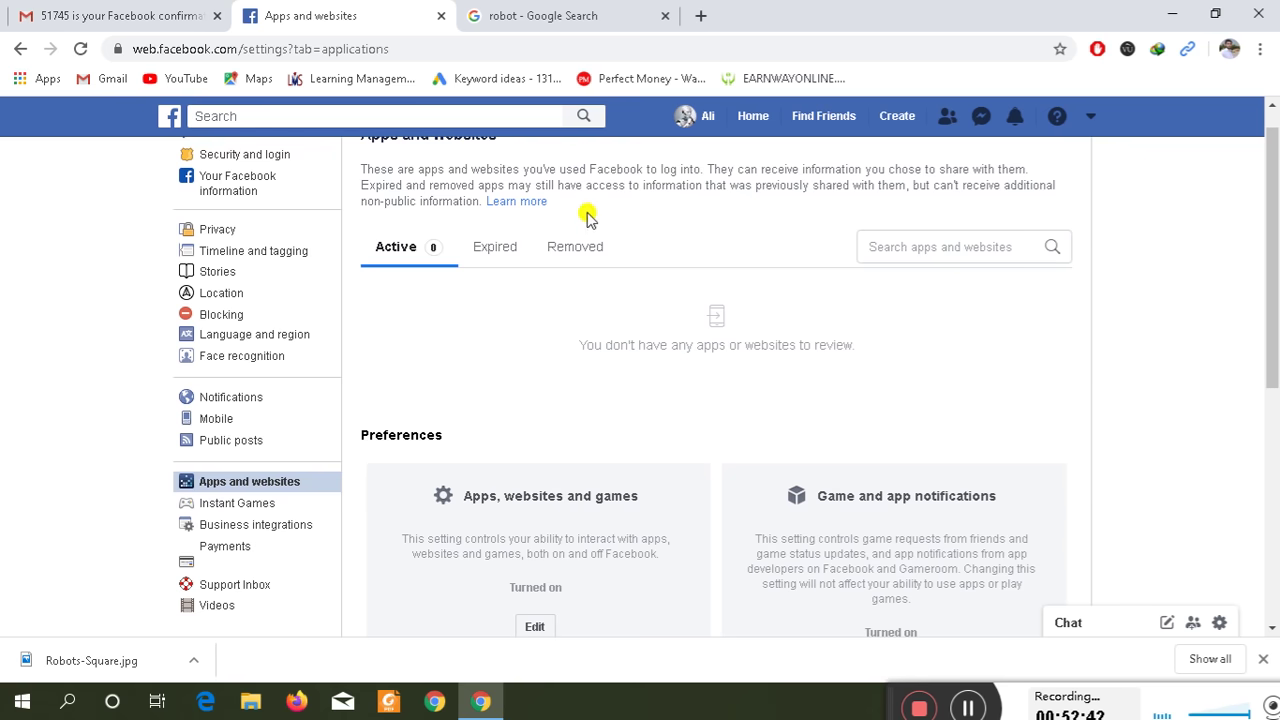
pyautogui.scroll(-1, 490, 357)
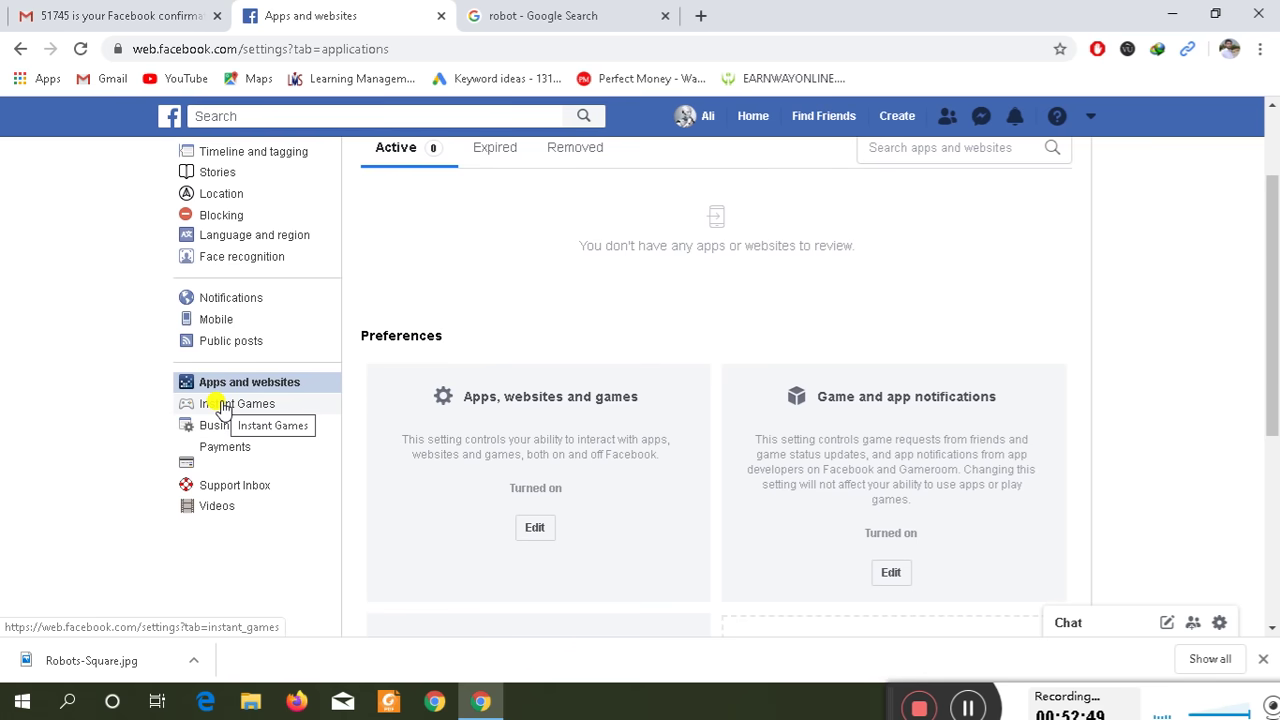
pyautogui.click(222, 404)
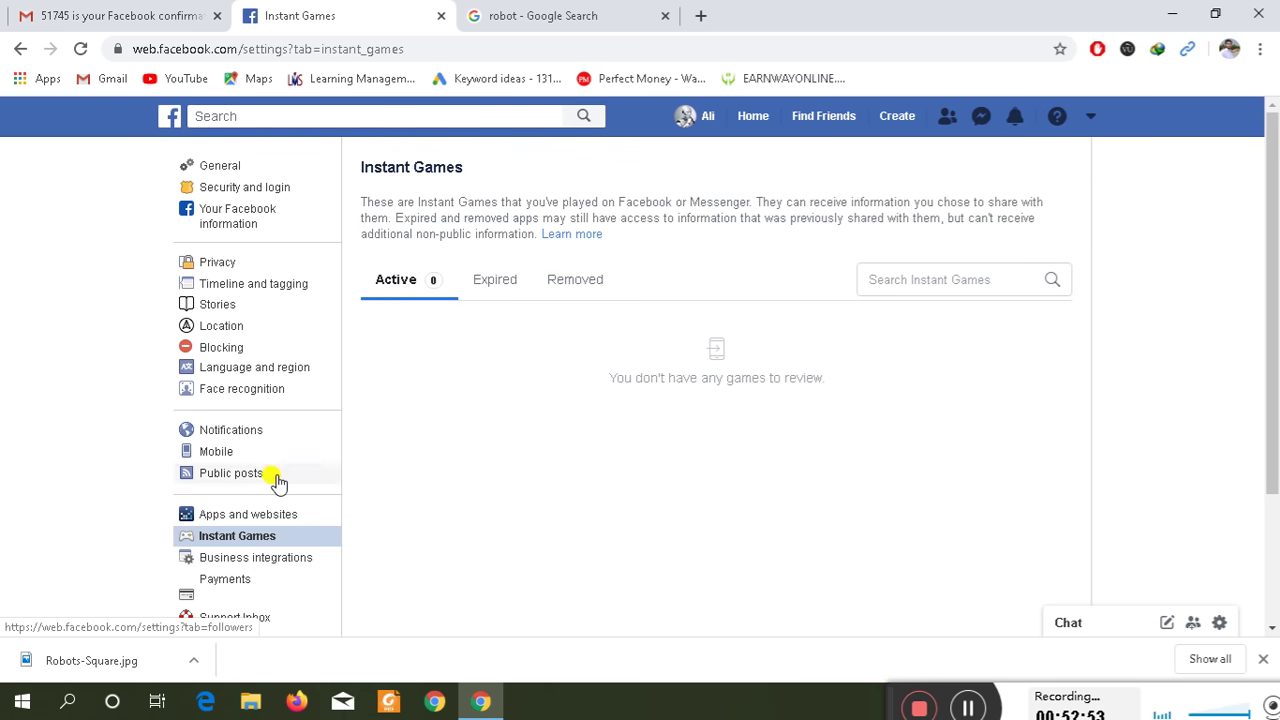
pyautogui.scroll(-1, 278, 484)
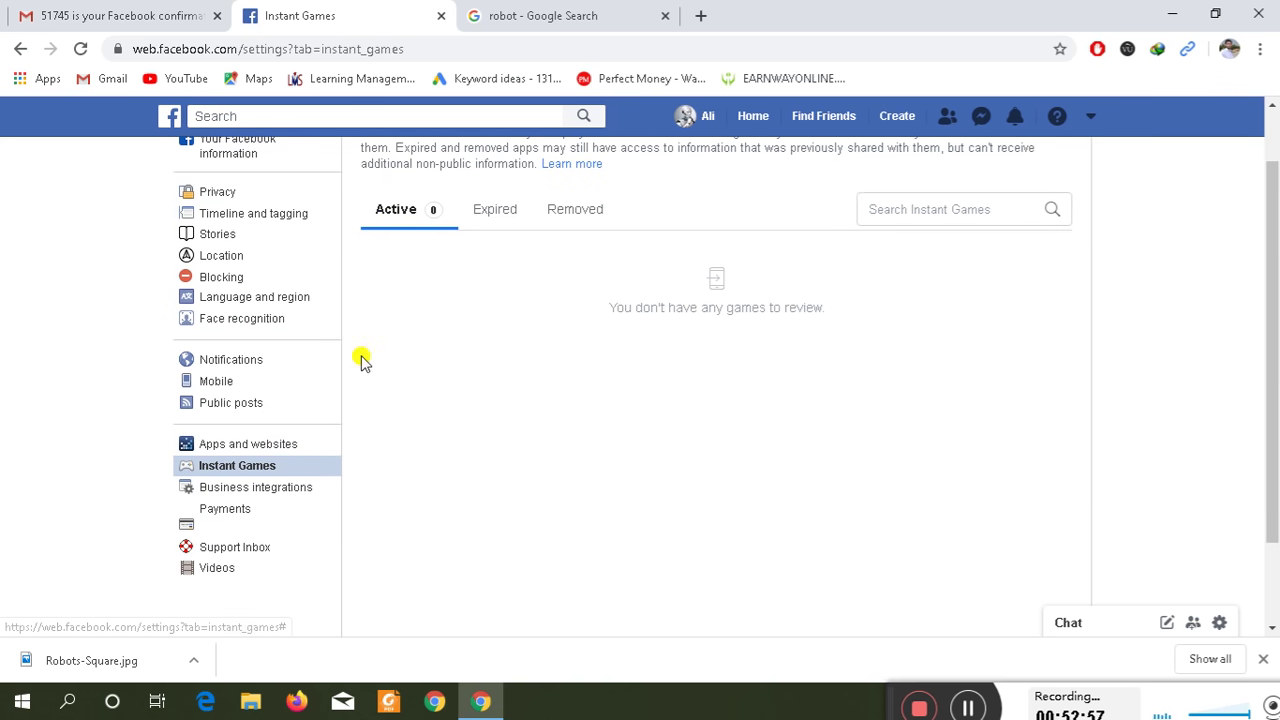
# View the empty Business integrations page, then go to Payment Settings.
pyautogui.click(295, 495)
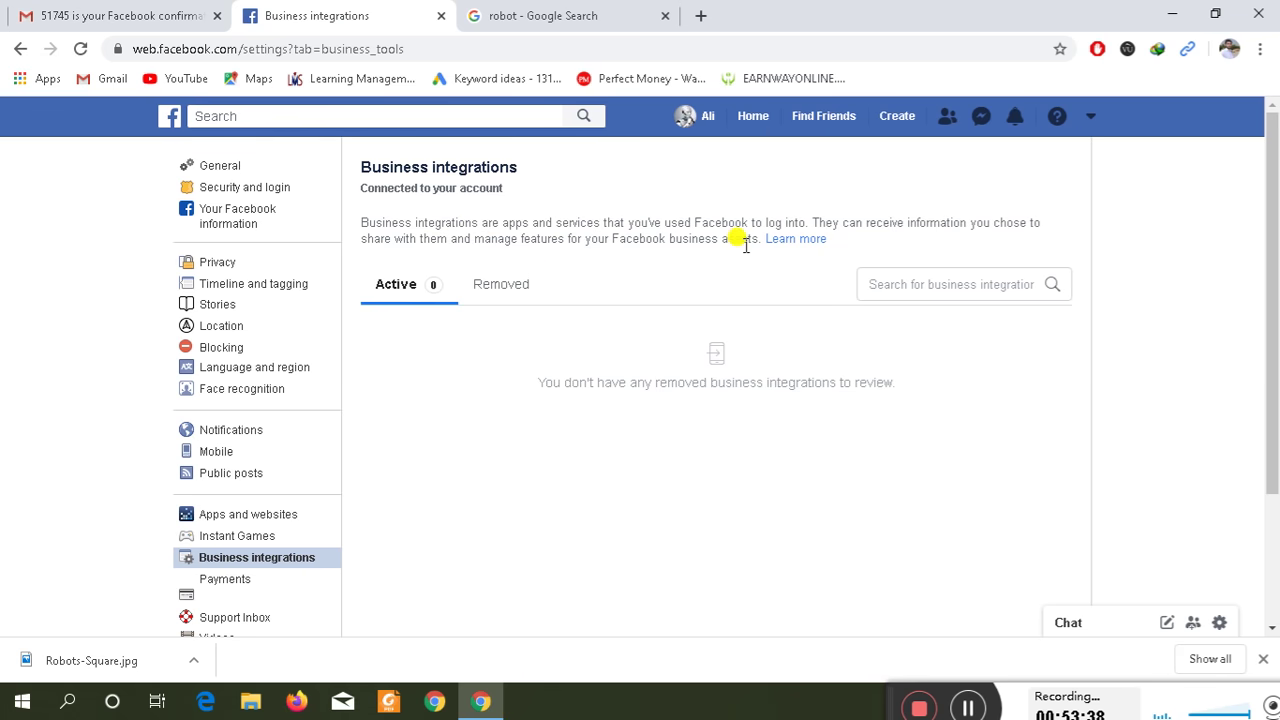
pyautogui.click(230, 588)
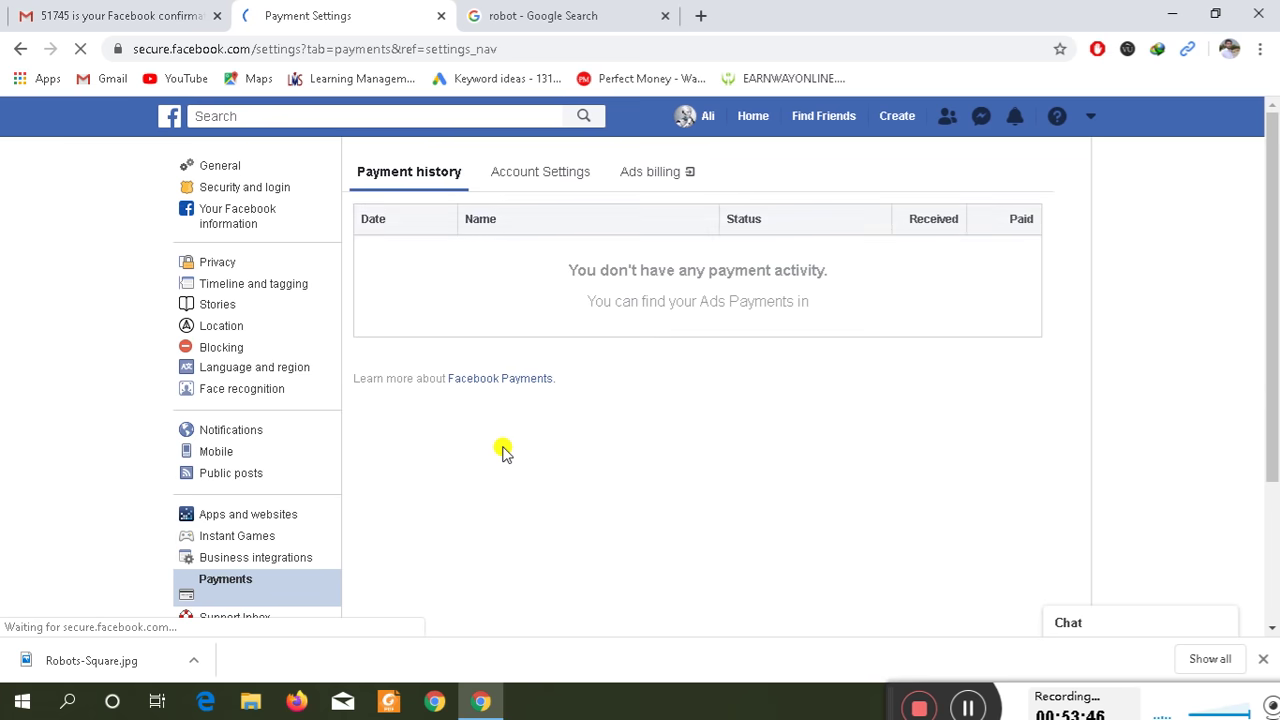
# Confirm the payment history shows no activity, then go to Video Settings.
pyautogui.scroll(-1, 503, 452)
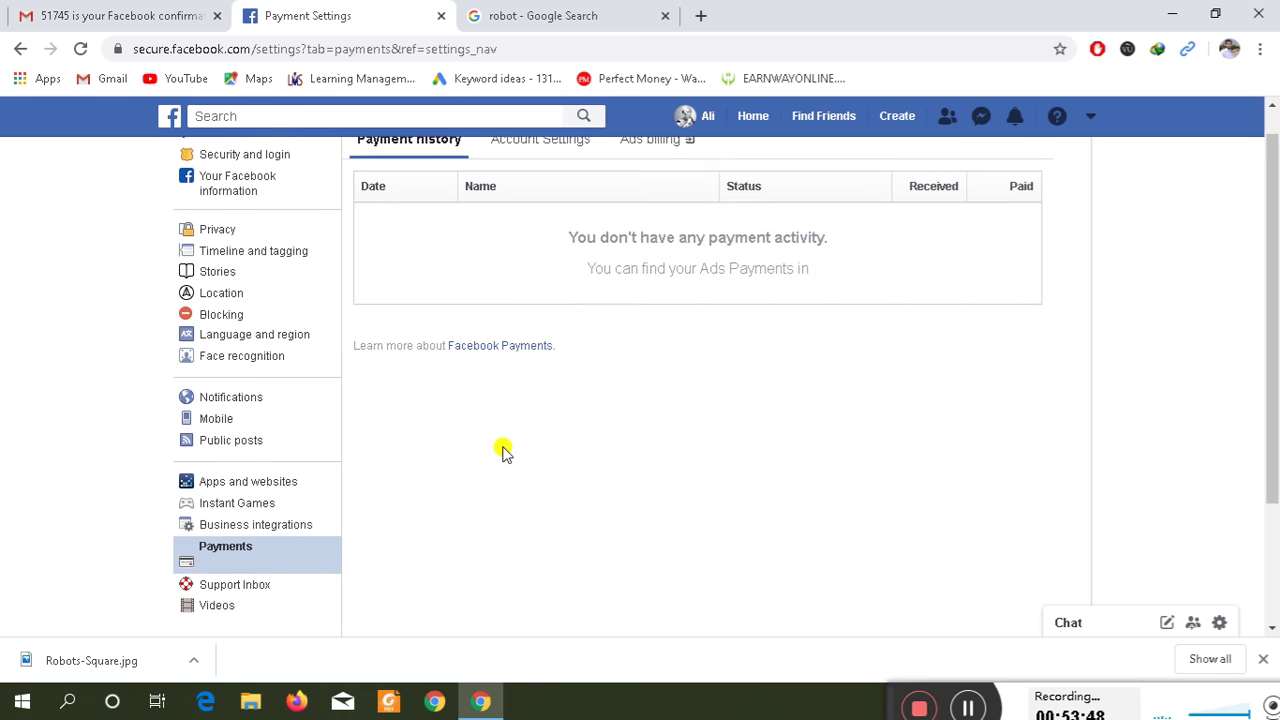
pyautogui.scroll(1, 503, 452)
pyautogui.scroll(-2, 503, 452)
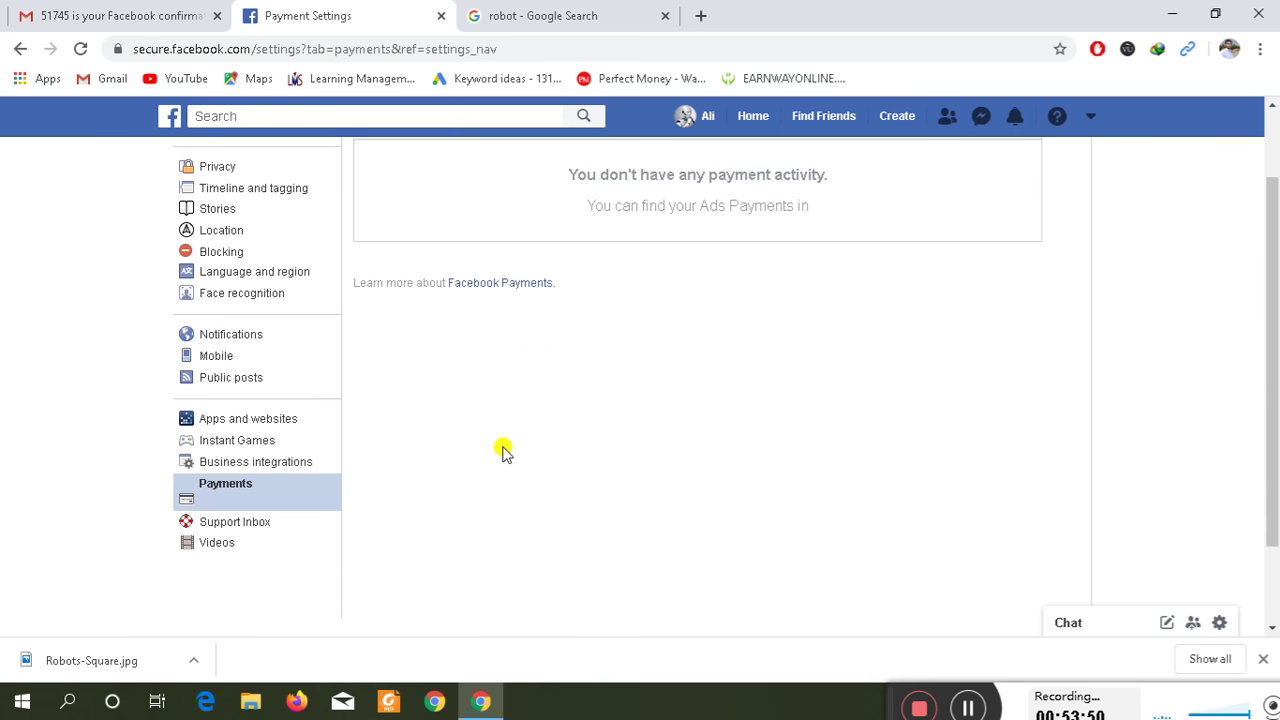
pyautogui.scroll(2, 503, 452)
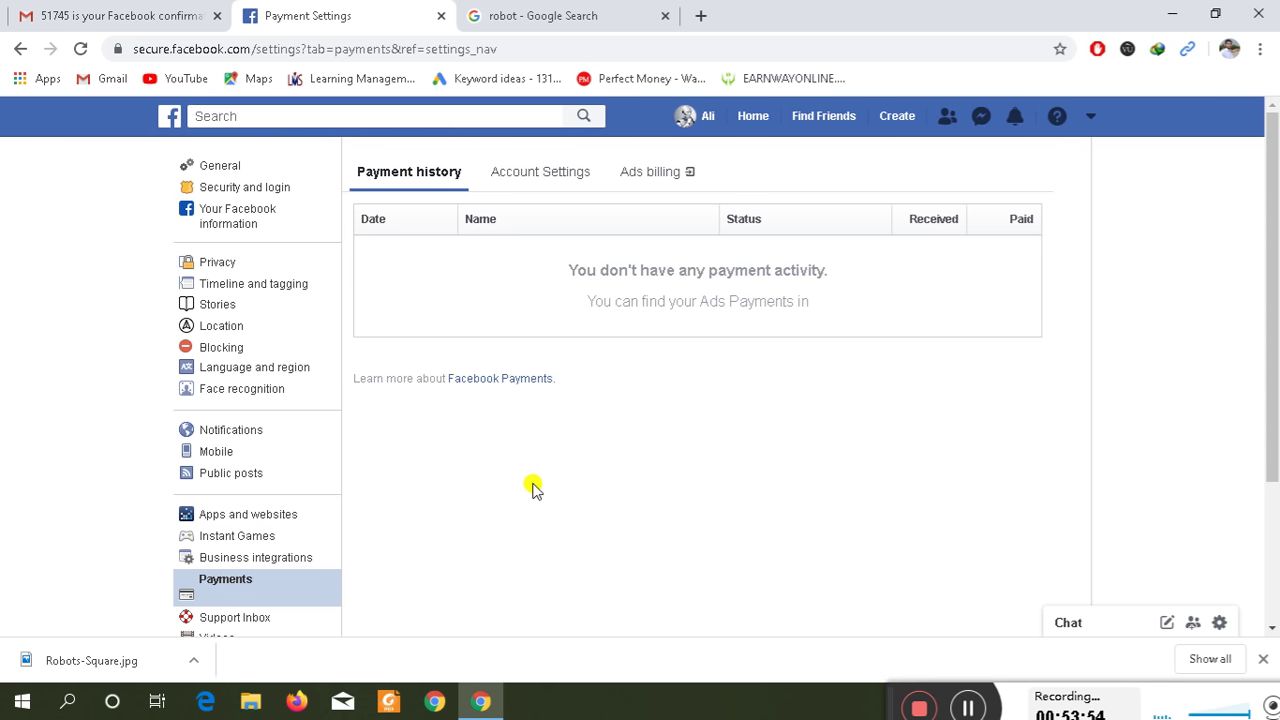
pyautogui.scroll(-2, 520, 470)
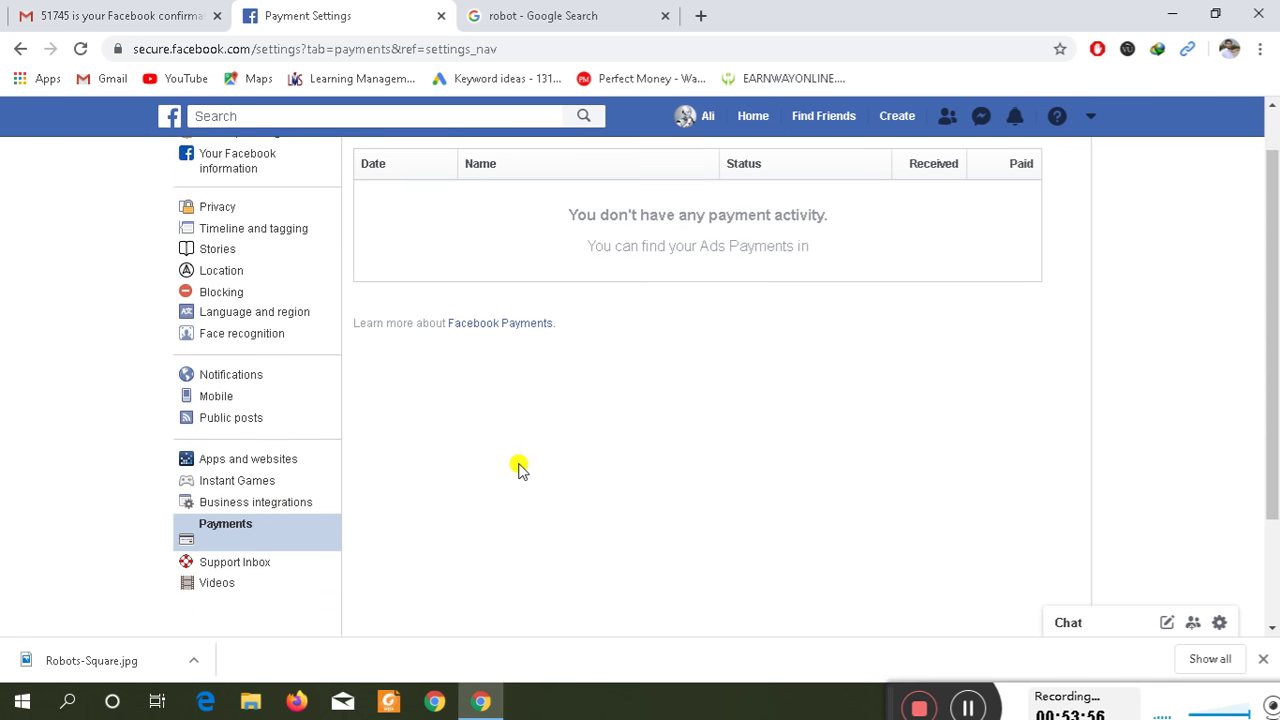
pyautogui.scroll(2, 520, 468)
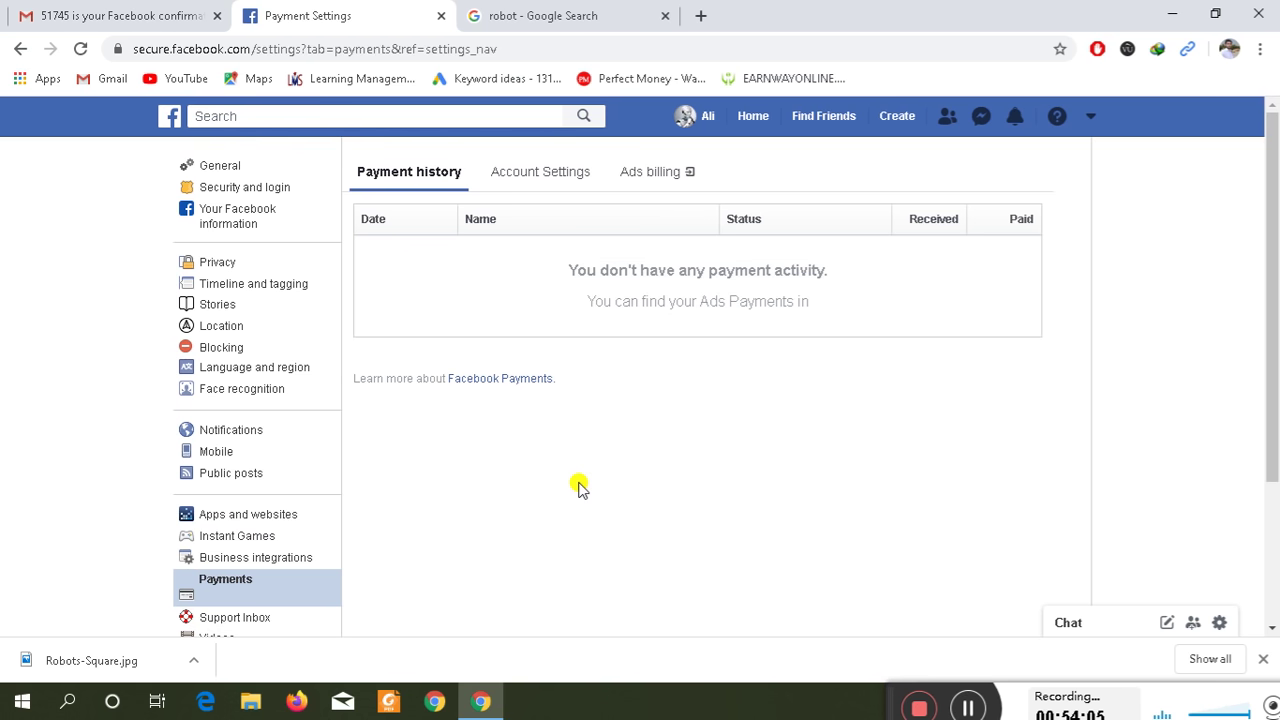
pyautogui.scroll(-3, 581, 487)
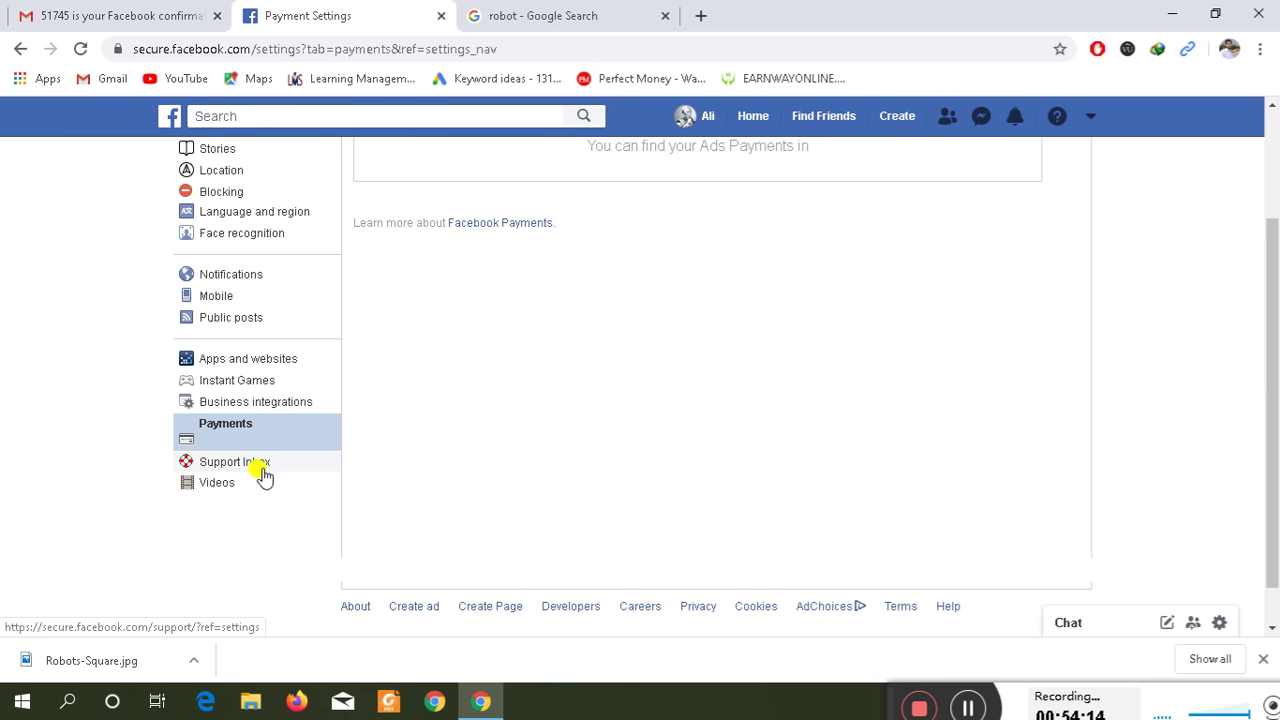
pyautogui.click(217, 485)
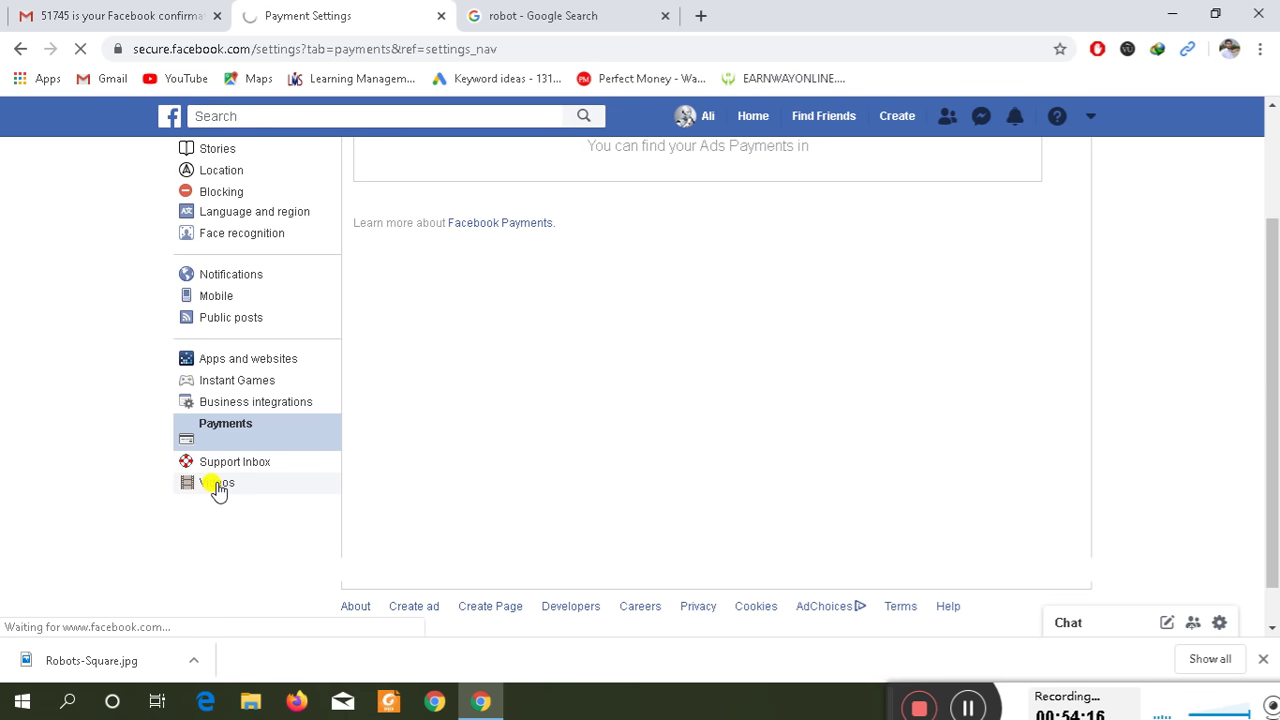